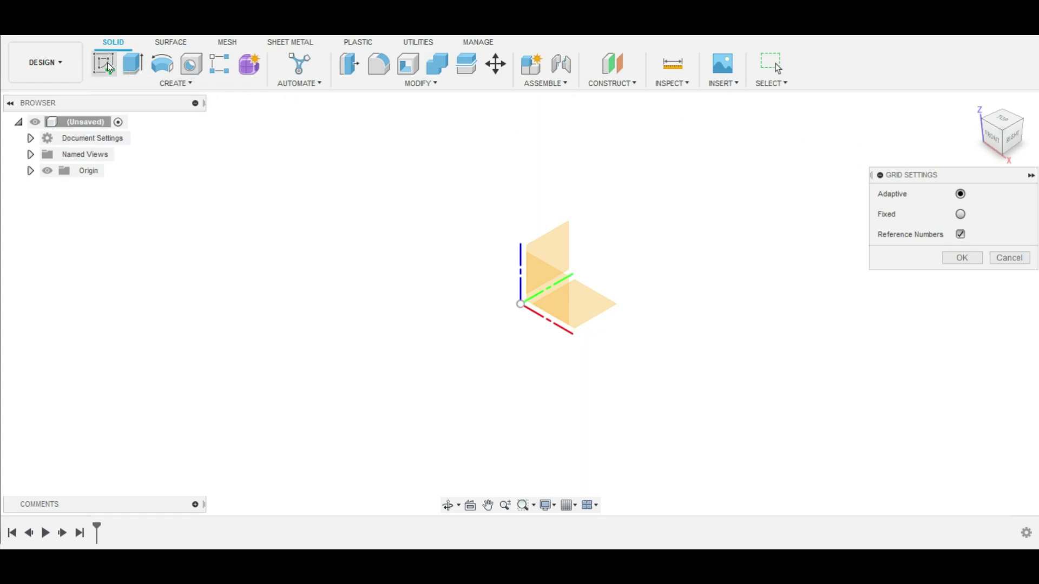
Start a sketch on the vertical right origin plane, cancelling a trial line.
click(104, 64)
click(560, 252)
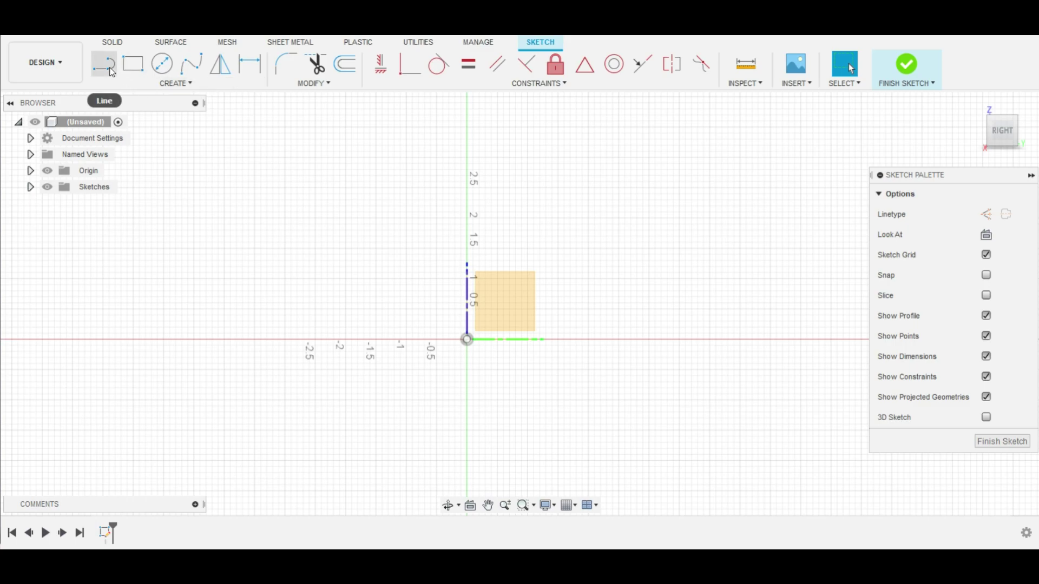
click(104, 71)
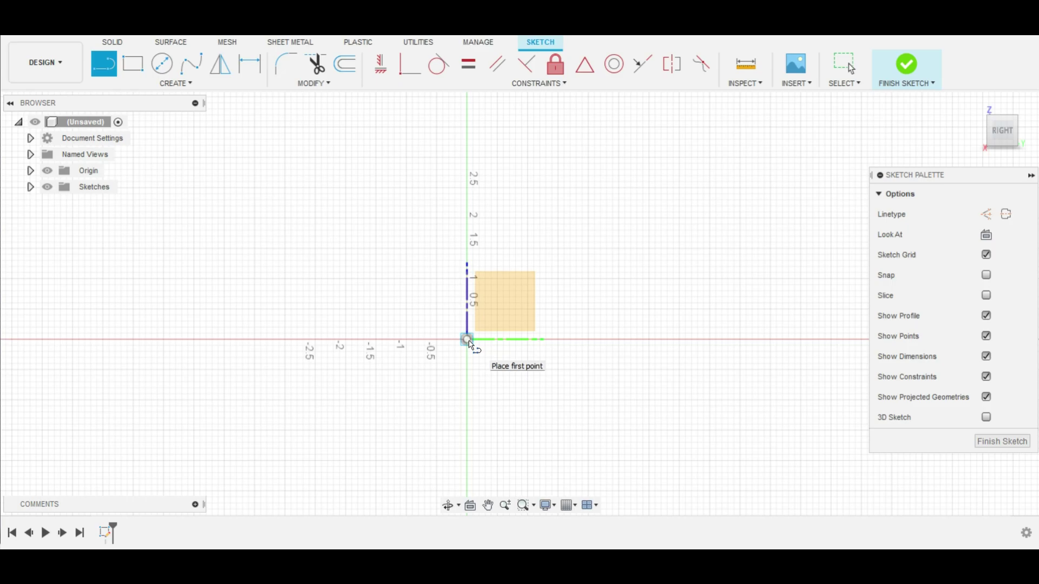
click(471, 343)
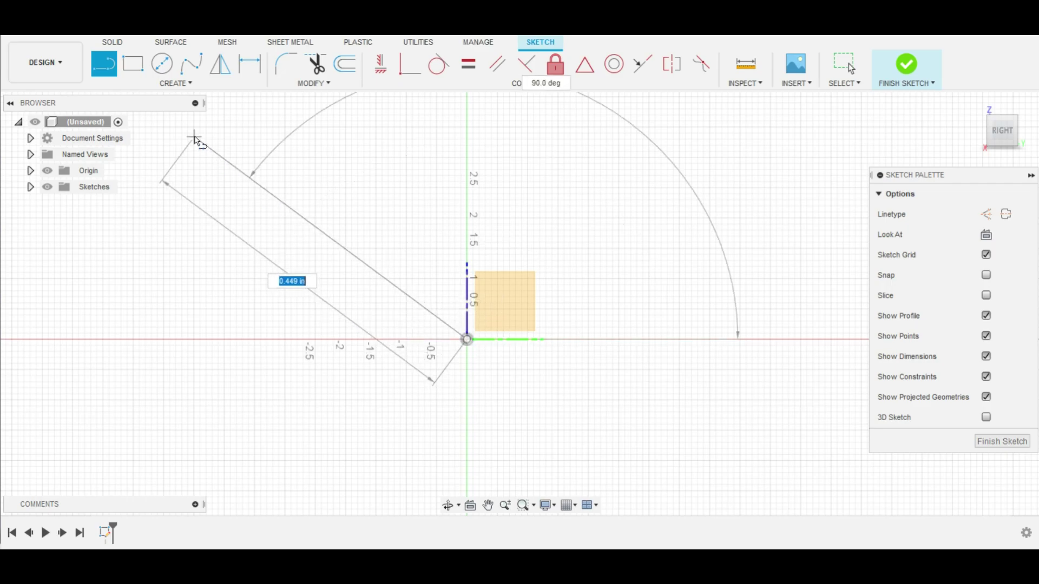
key(Escape)
Draw a 12 by 2.5 inch rectangle with its corner at the origin.
click(132, 65)
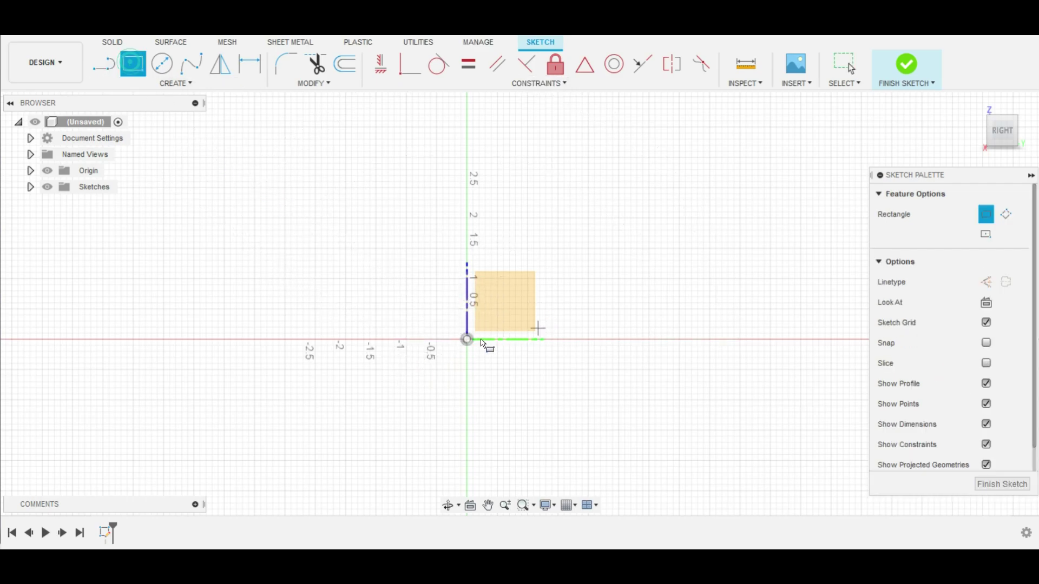
click(467, 339)
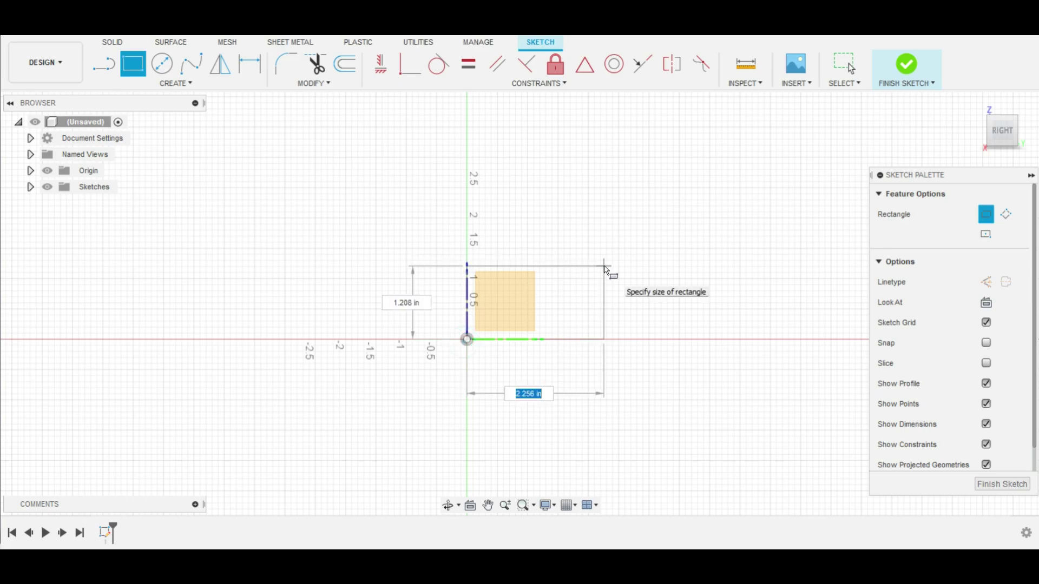
key(Tab)
text(2.5)
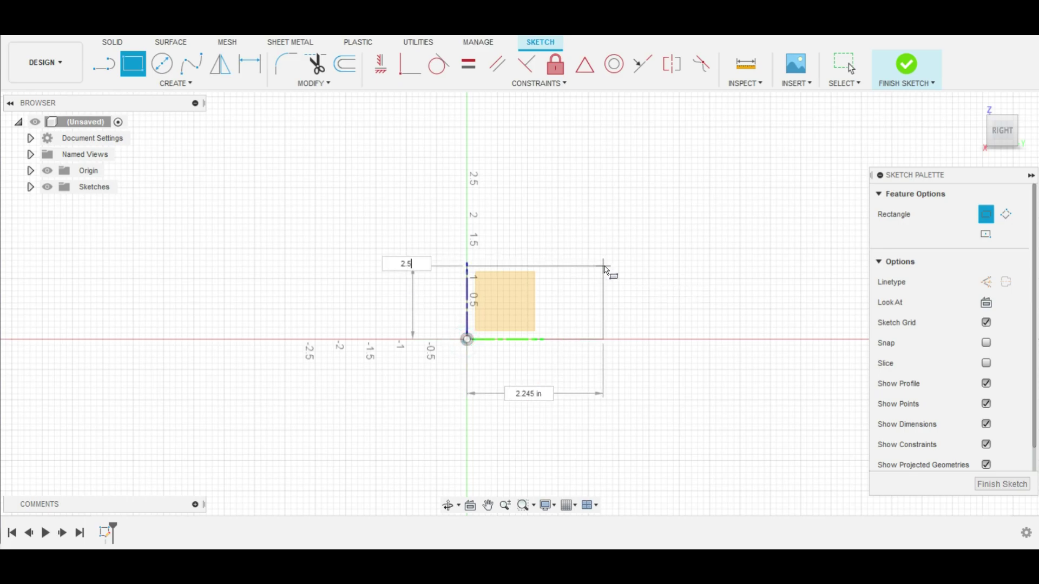
key(Tab)
key(Tab)
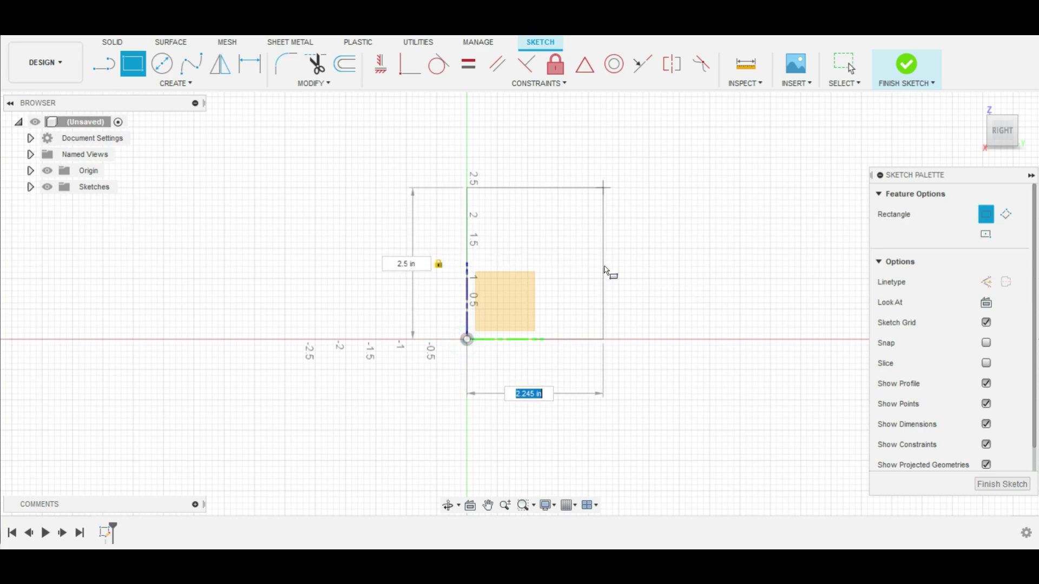
text(12)
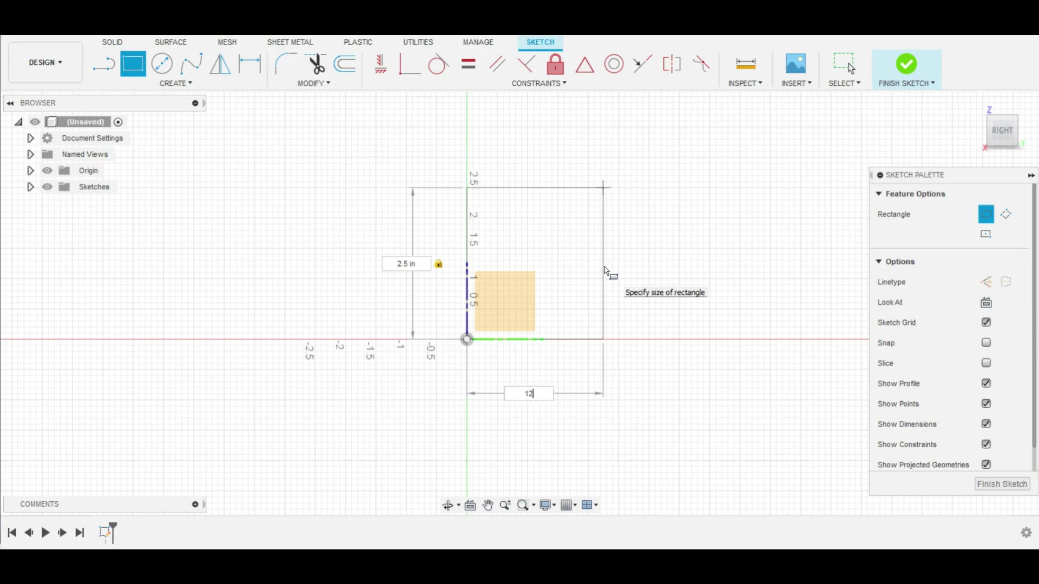
key(Tab)
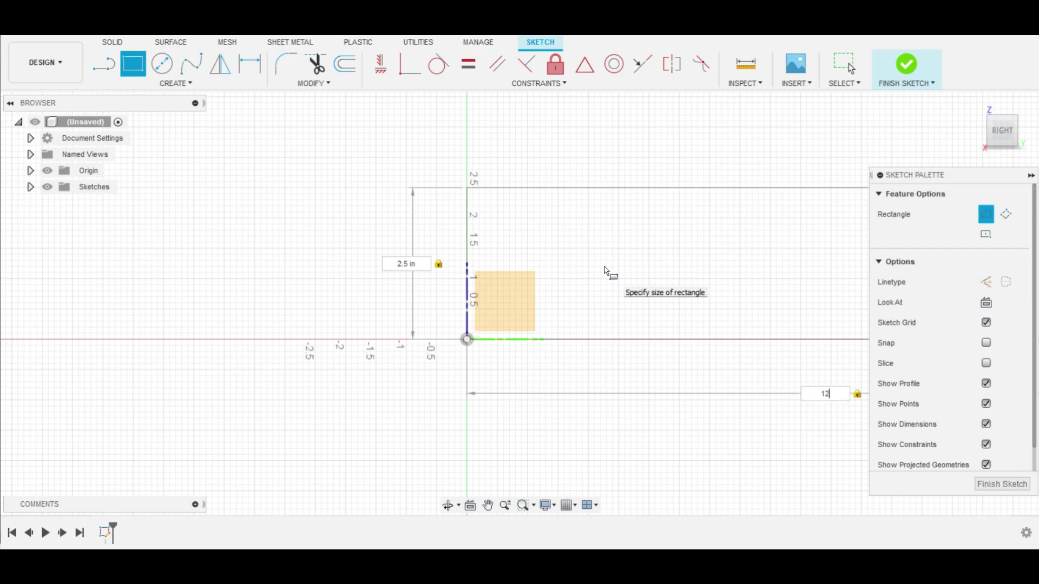
key(Return)
scroll(609, 273, down, 1)
scroll(720, 335, down, 3)
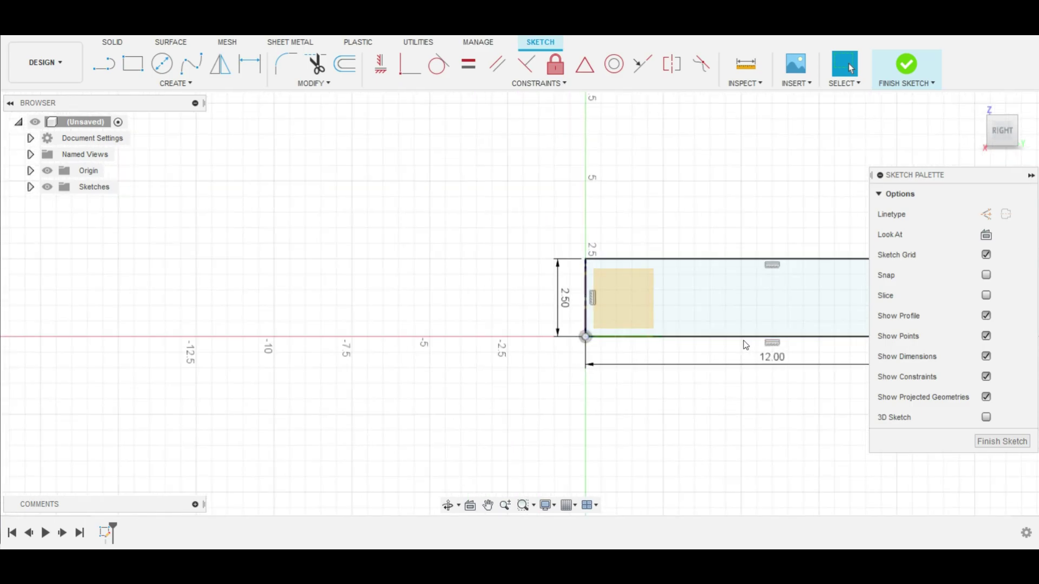
scroll(745, 345, down, 2)
middle_drag(745, 344, 410, 324)
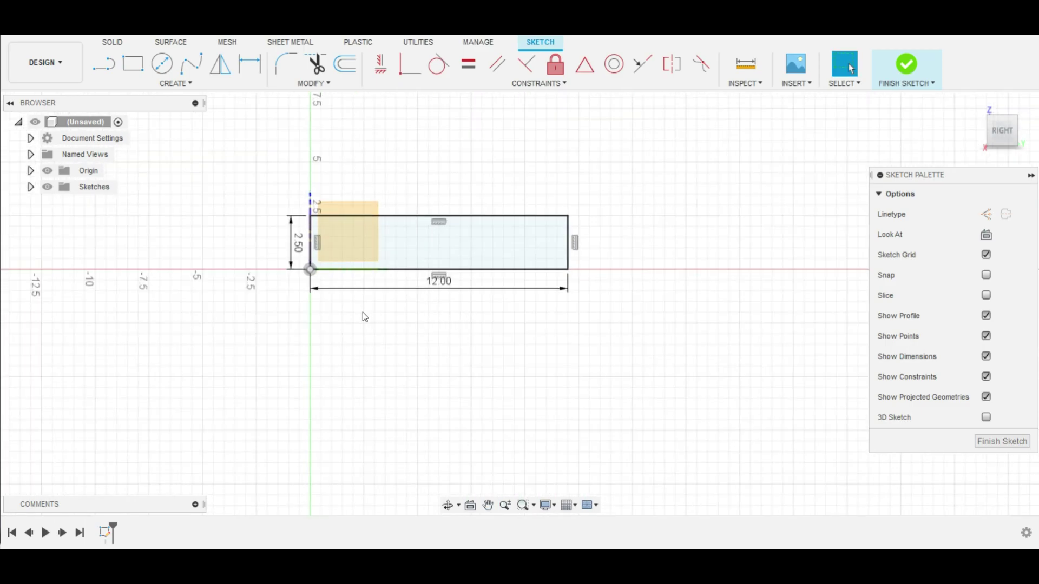
Change the rectangle's width dimension from 12.00 to 14 inches.
double_click(439, 283)
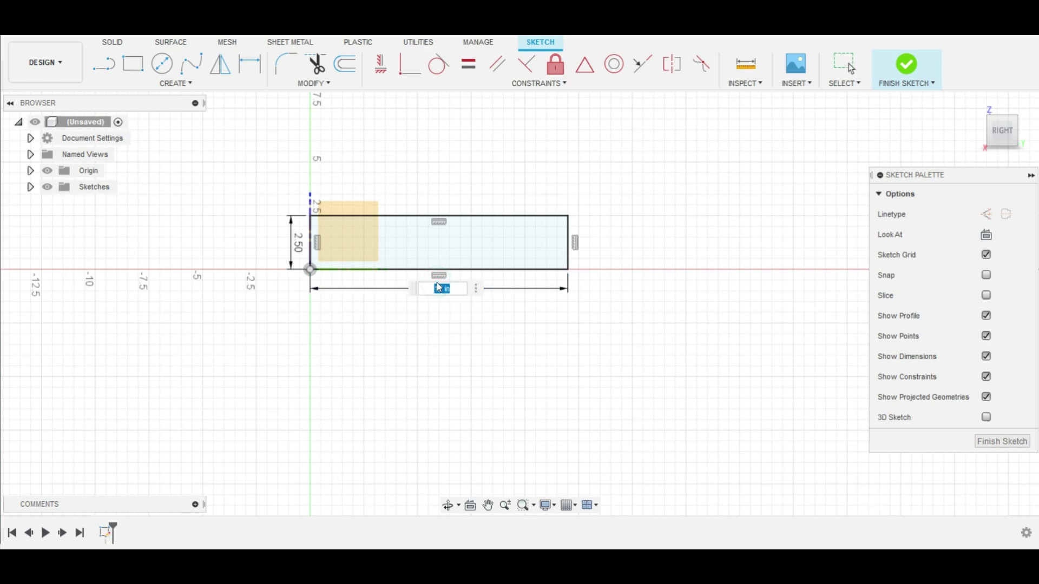
text(14)
key(Return)
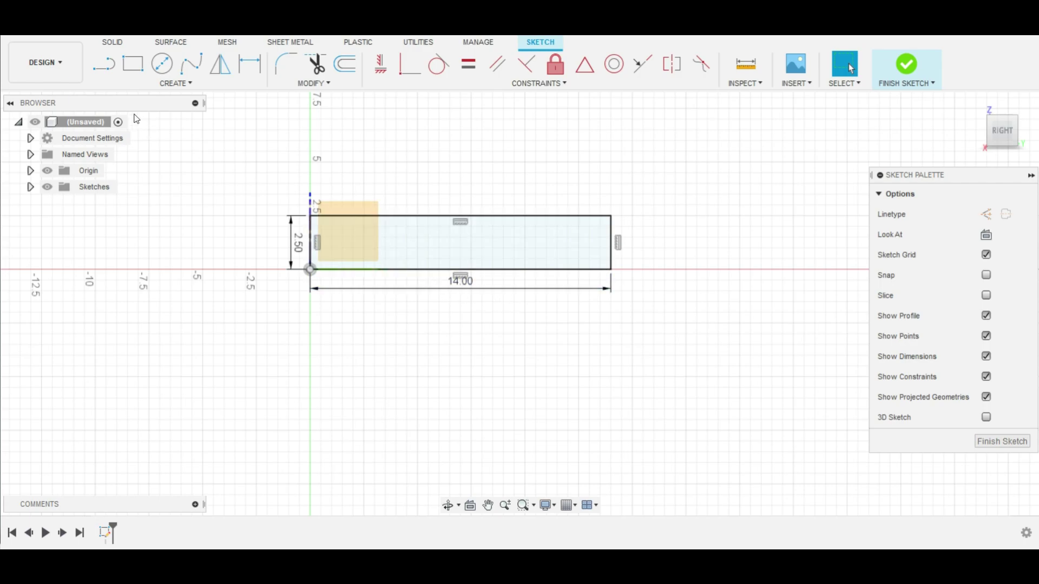
click(132, 64)
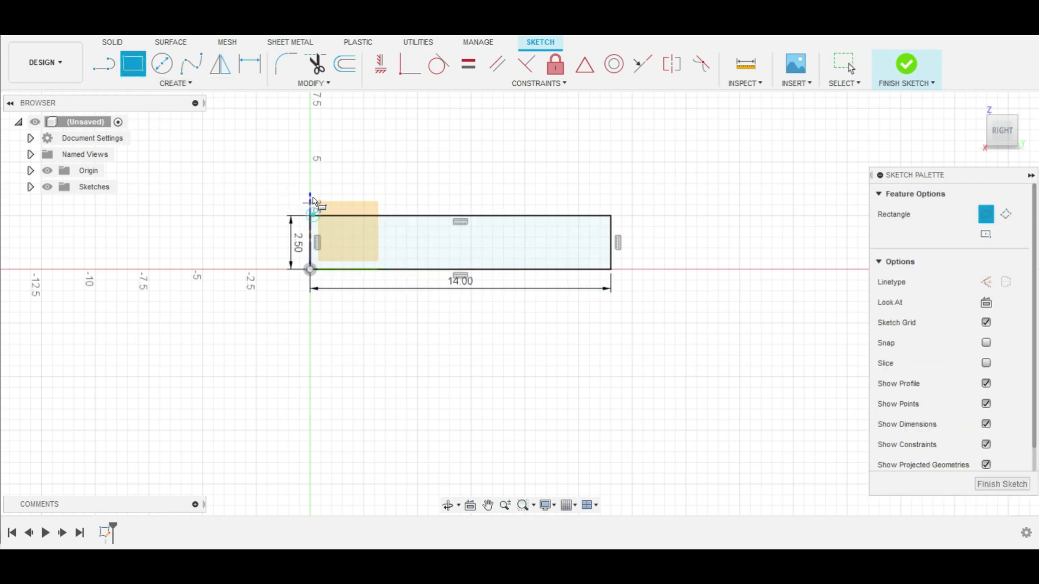
Draw a 2.5 by 0.5 inch rectangle from the long rectangle's top-left corner.
click(310, 216)
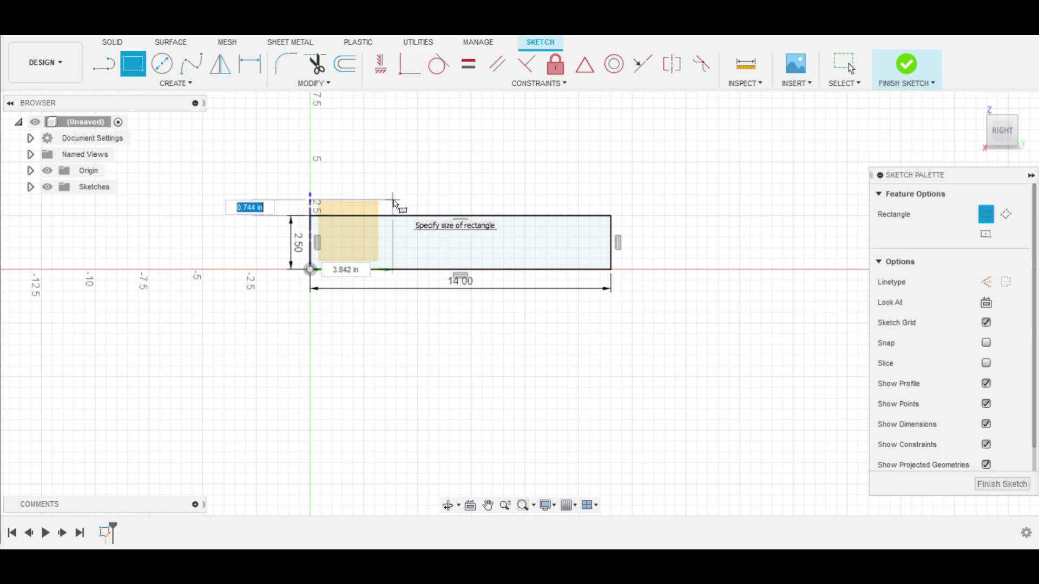
key(BackSpace)
text(.75)
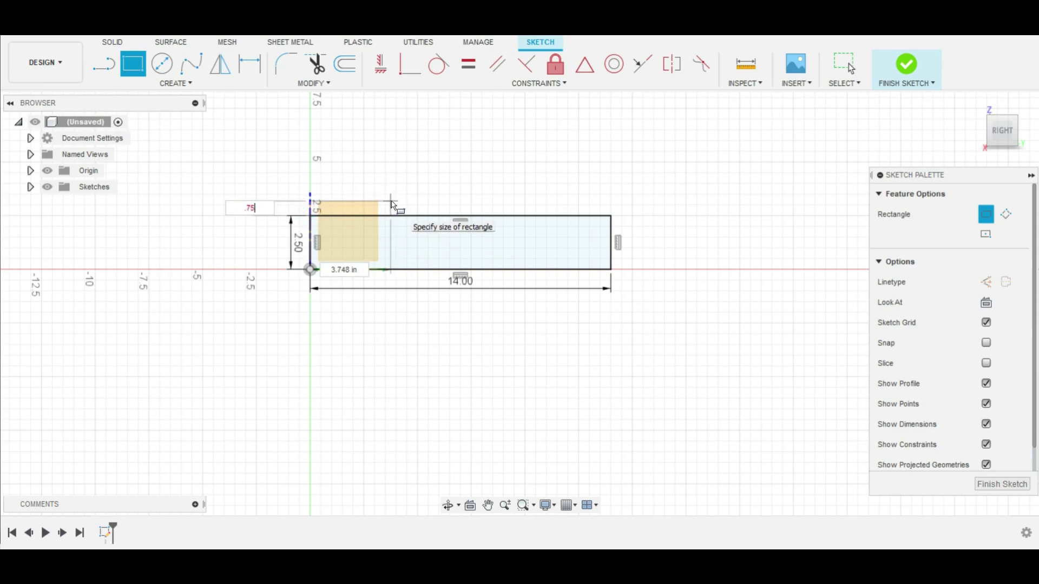
key(Tab)
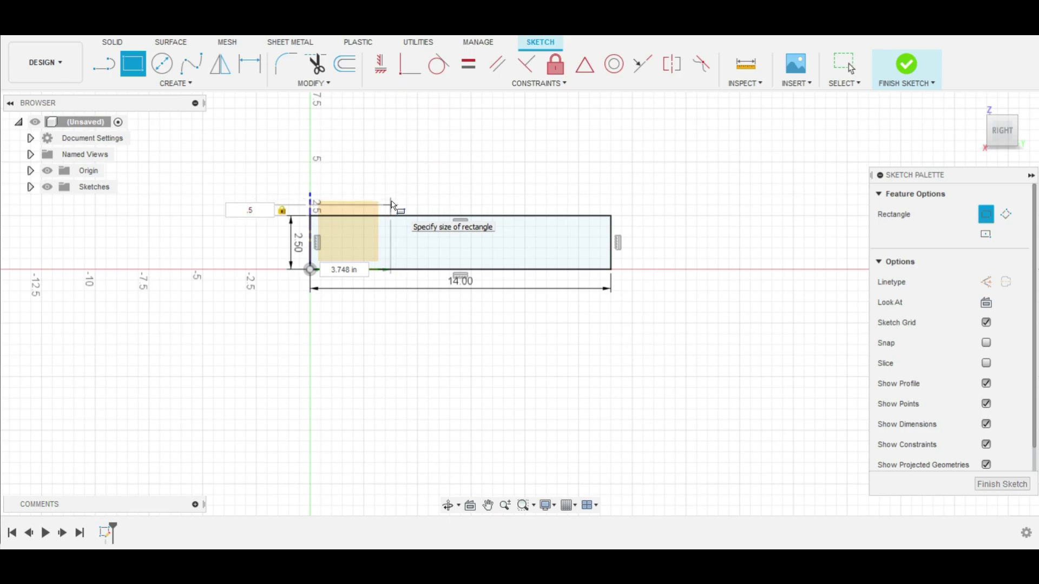
key(Tab)
text(2)
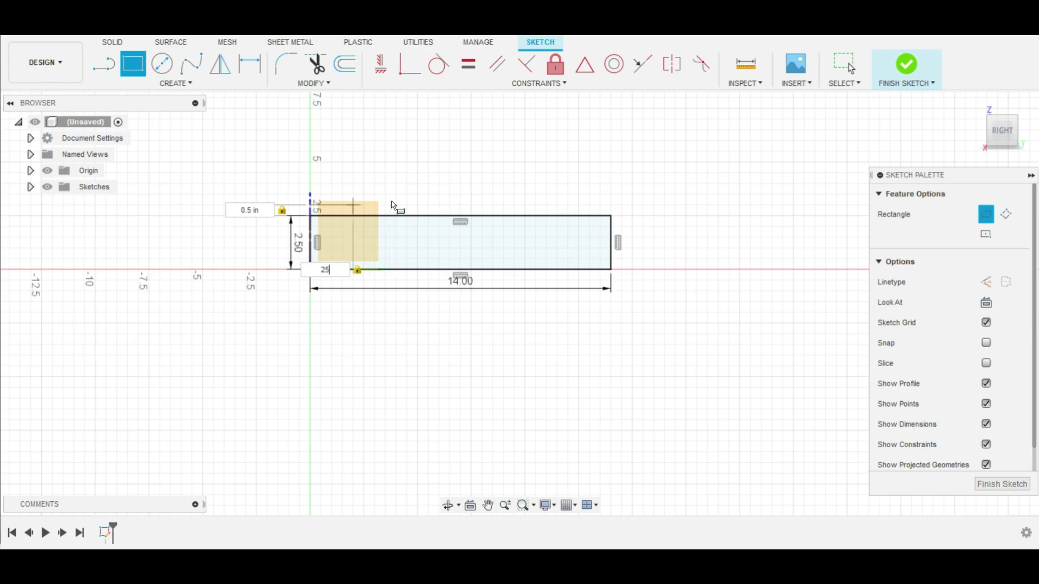
text(5)
key(Return)
key(Escape)
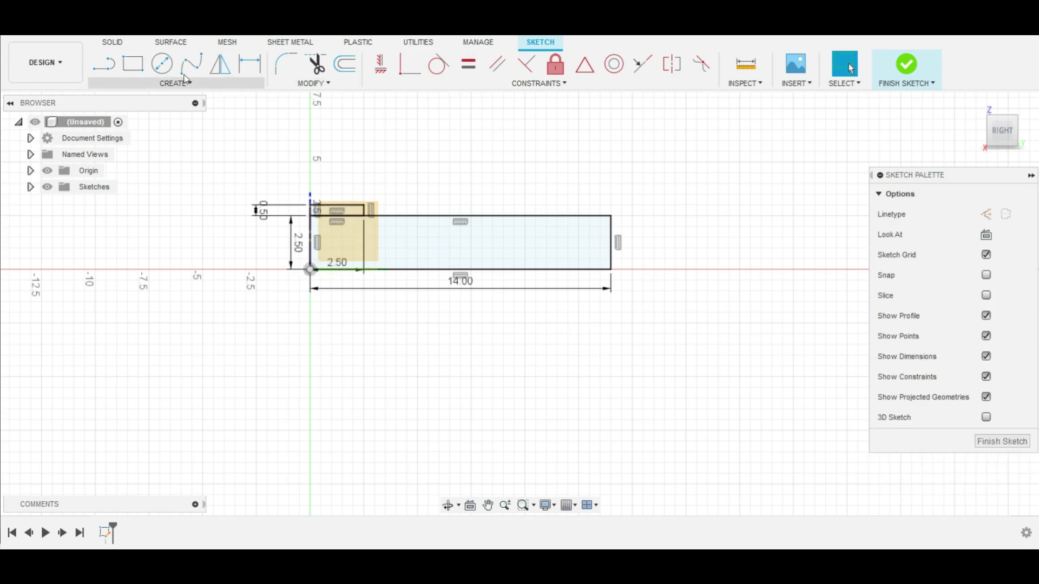
Draw a vertical construction line upward from the bottom edge's midpoint.
key(l)
click(987, 214)
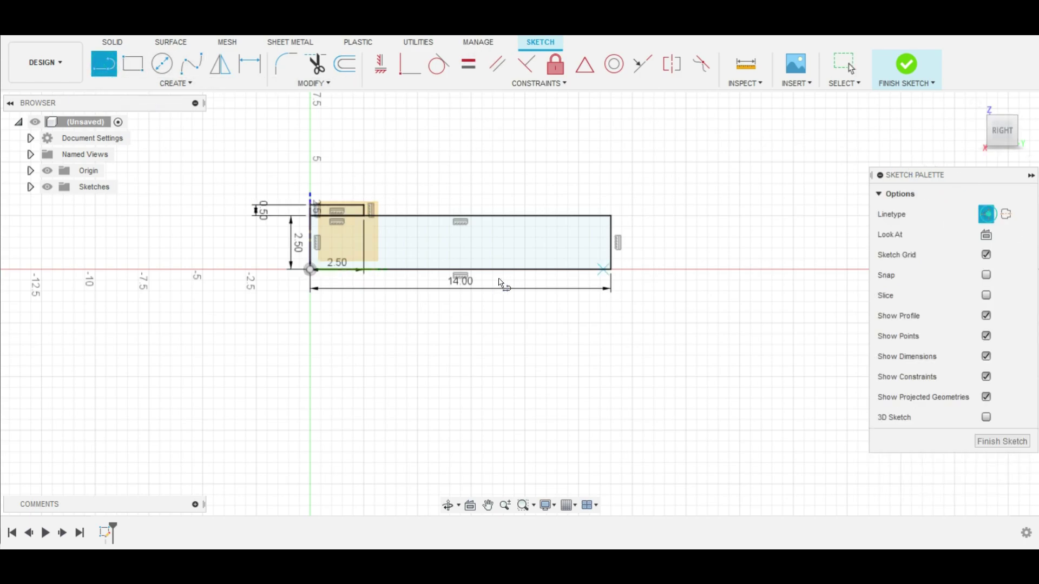
click(460, 270)
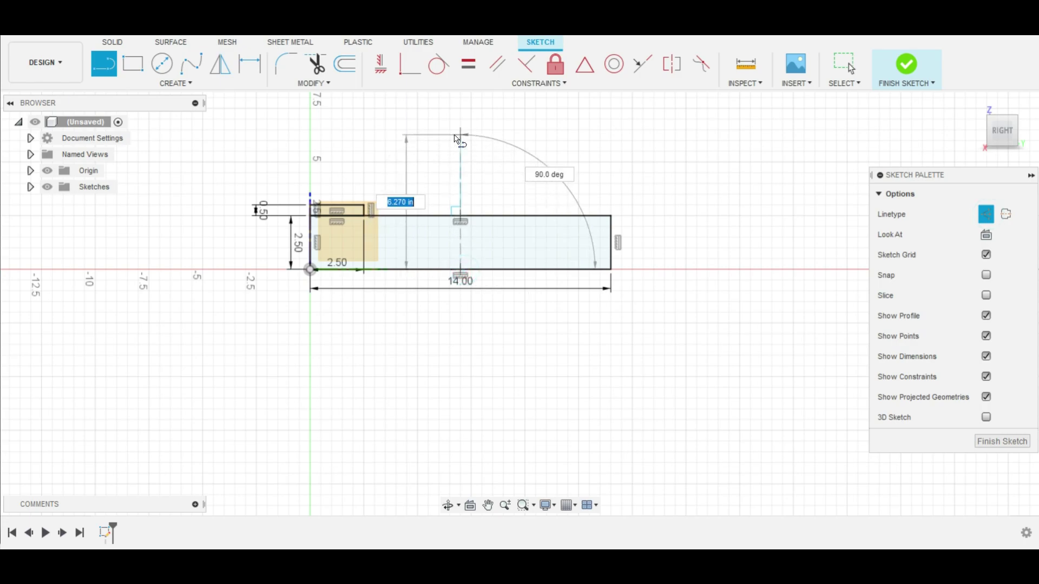
click(460, 135)
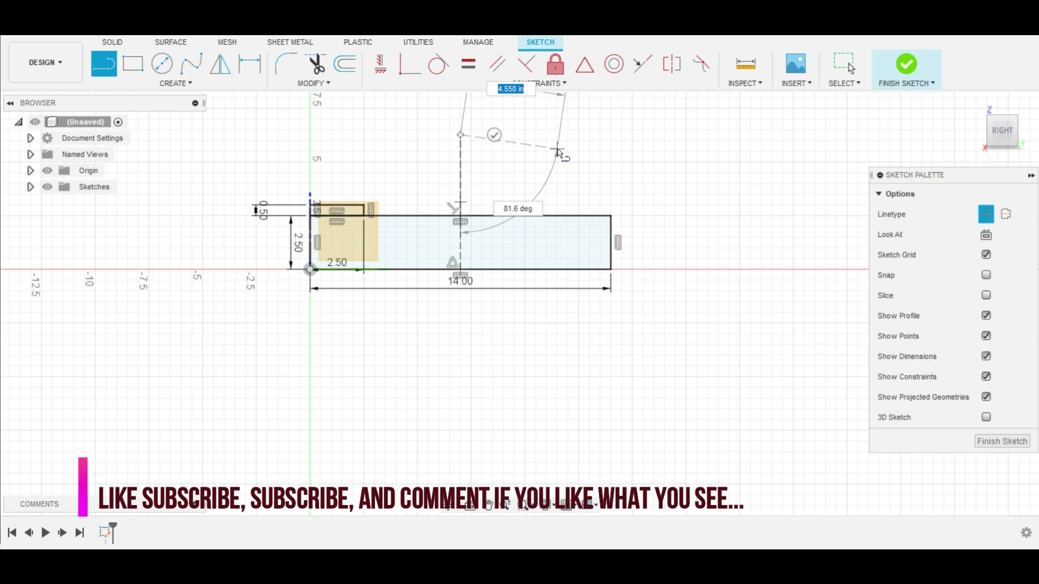
key(Escape)
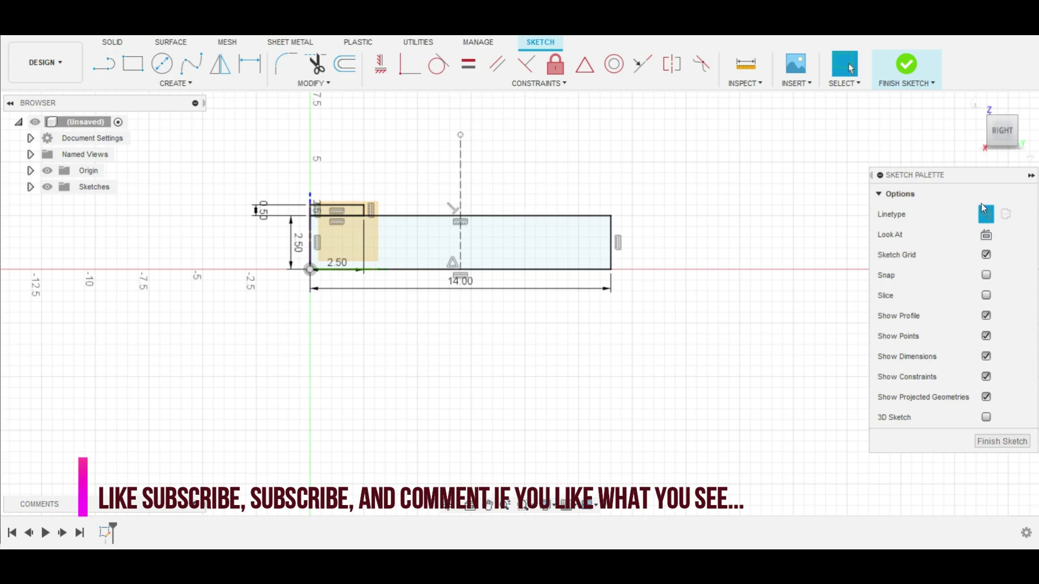
click(985, 211)
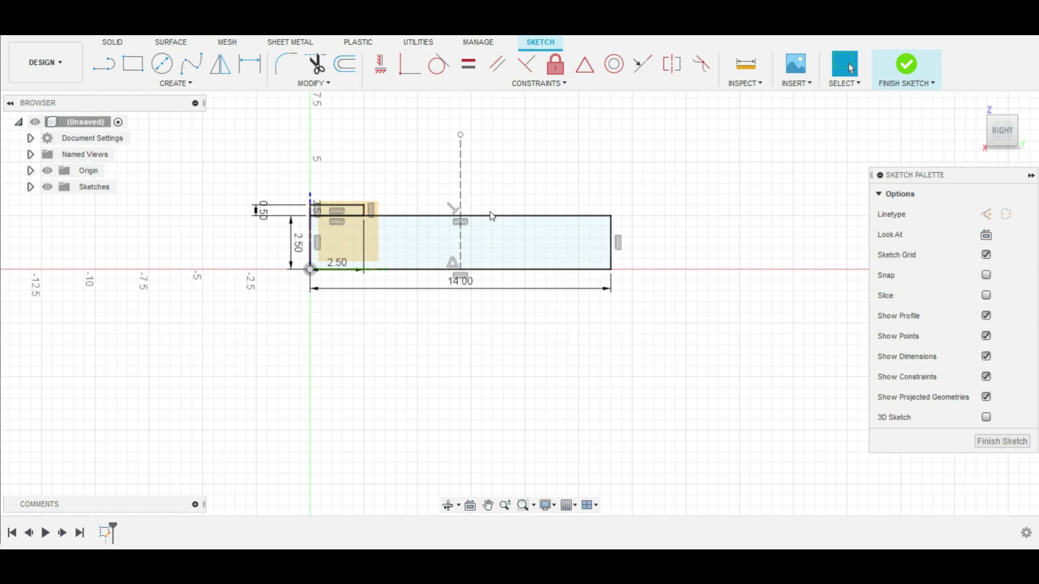
Draw a slanted leg line ending at the top of the dashed construction line.
click(104, 73)
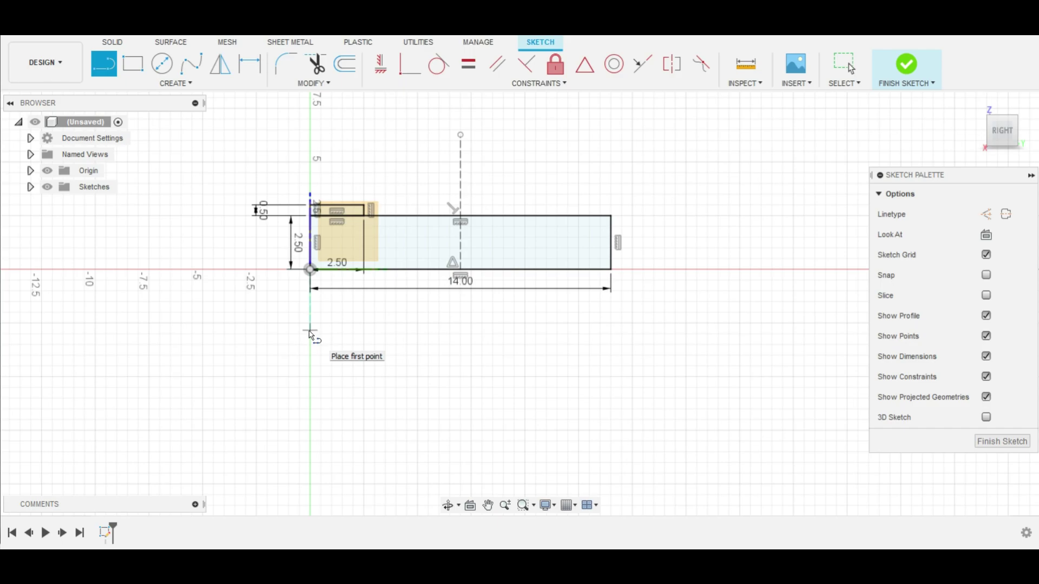
drag(310, 336, 461, 122)
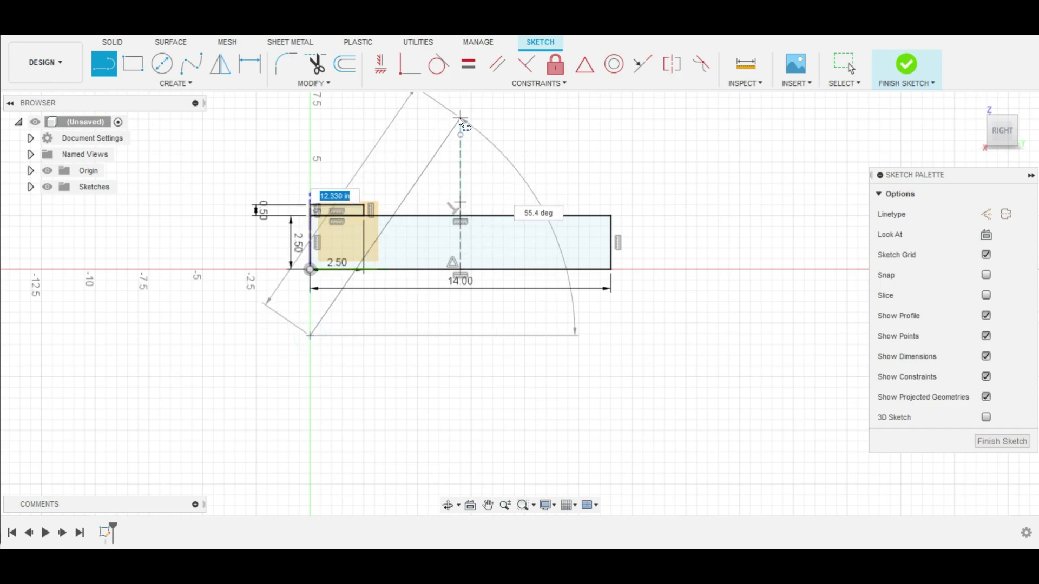
scroll(460, 121, down, 1)
scroll(458, 127, down, 2)
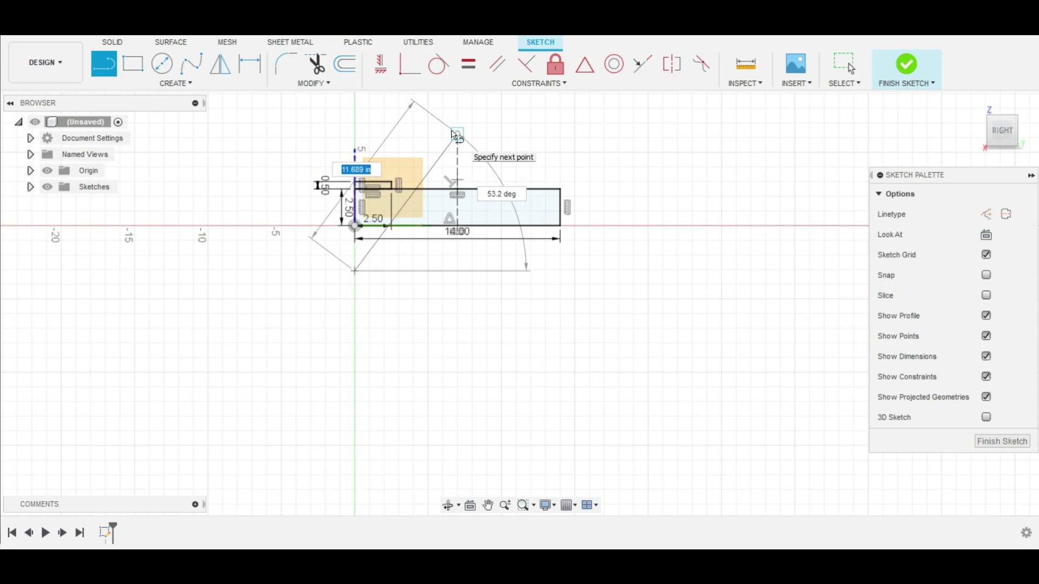
drag(453, 134, 429, 130)
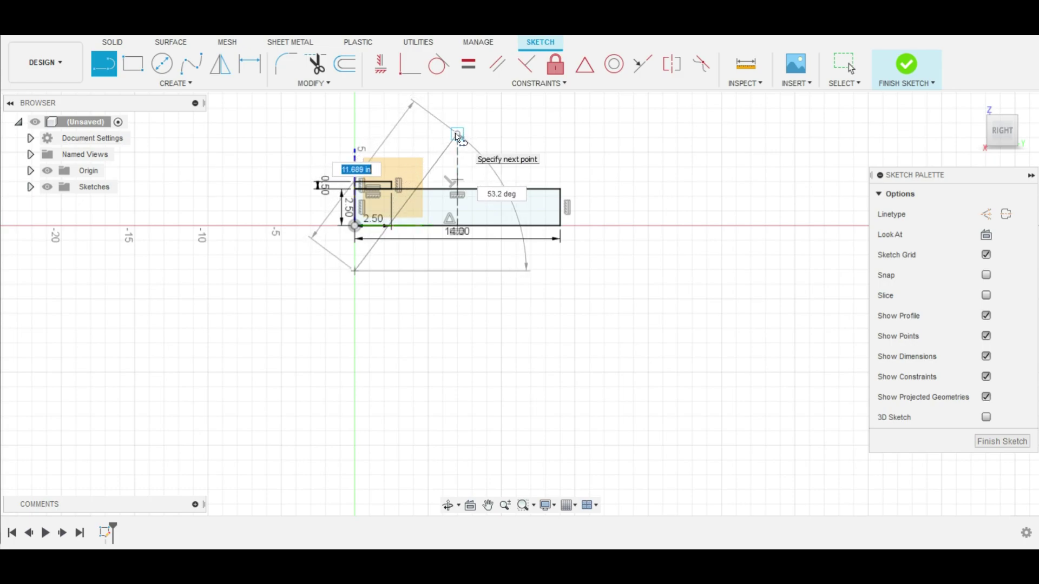
key(Escape)
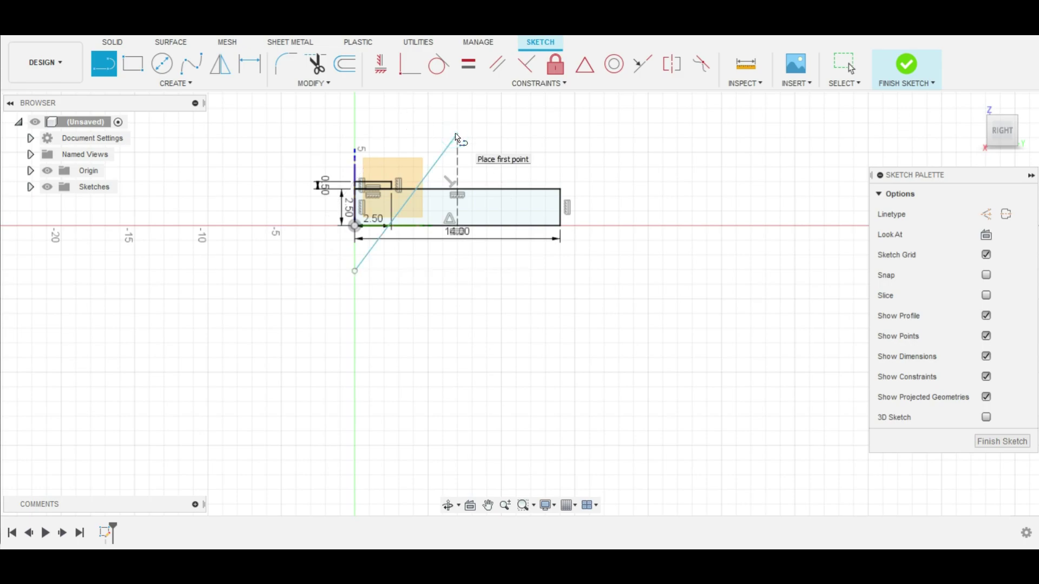
double_click(458, 132)
Add a 2.5 inch line perpendicular to the leg at its top end.
click(458, 135)
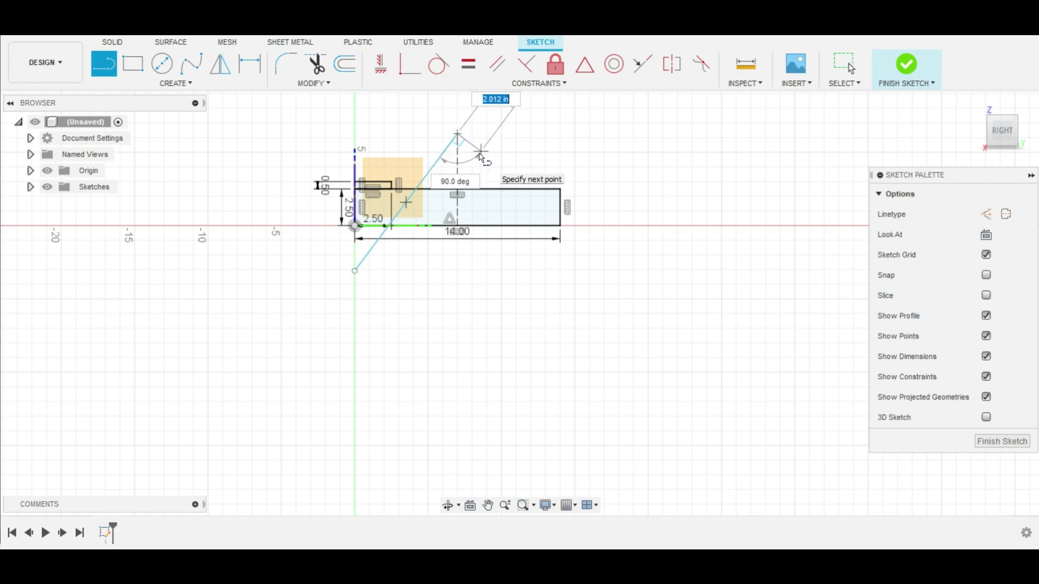
text(2.)
text(5)
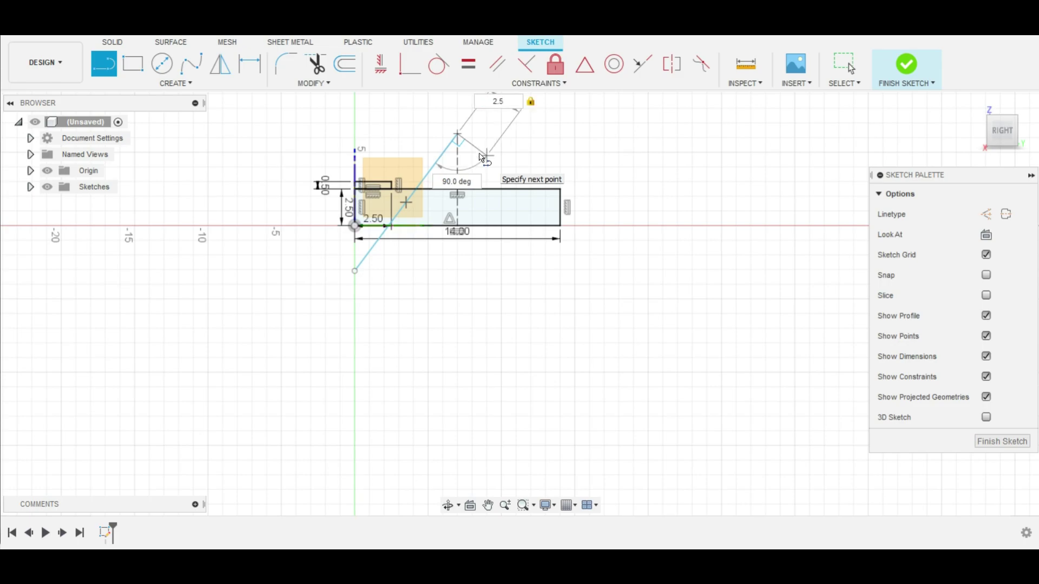
key(Return)
key(Escape)
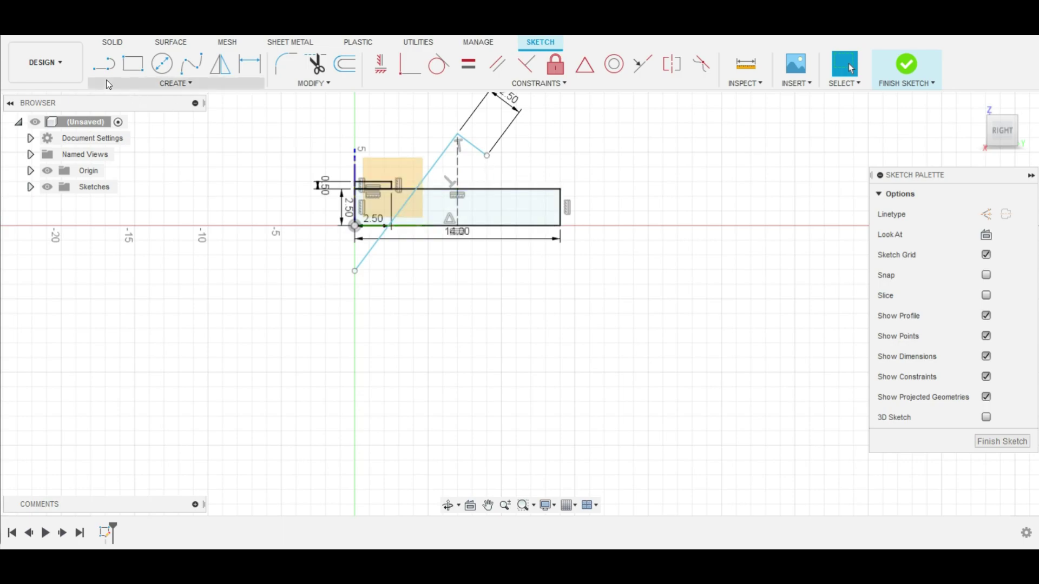
Draw the leg's second long edge at 127° from the short line's end.
key(l)
click(486, 155)
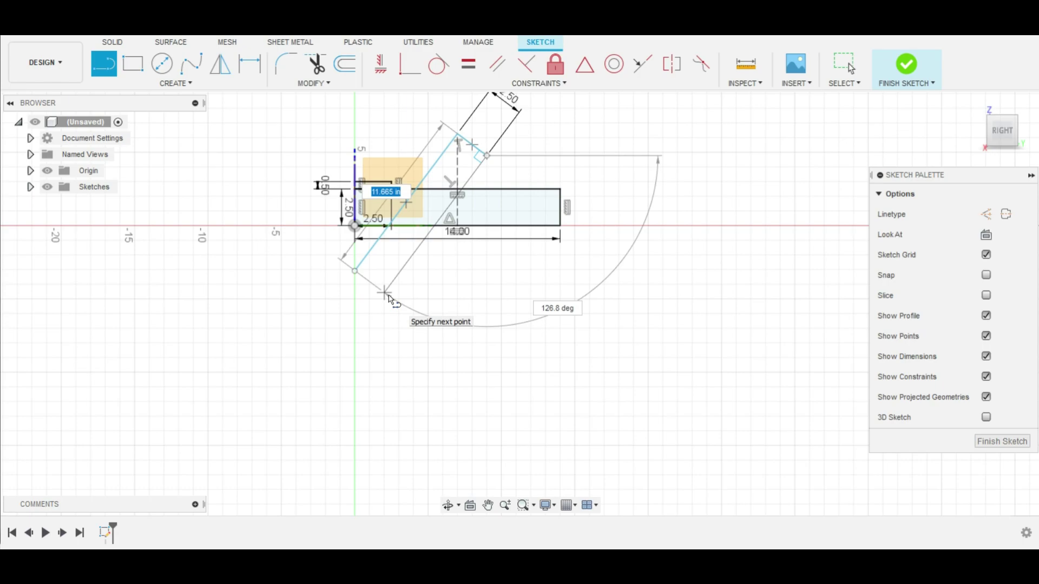
key(Tab)
text(1)
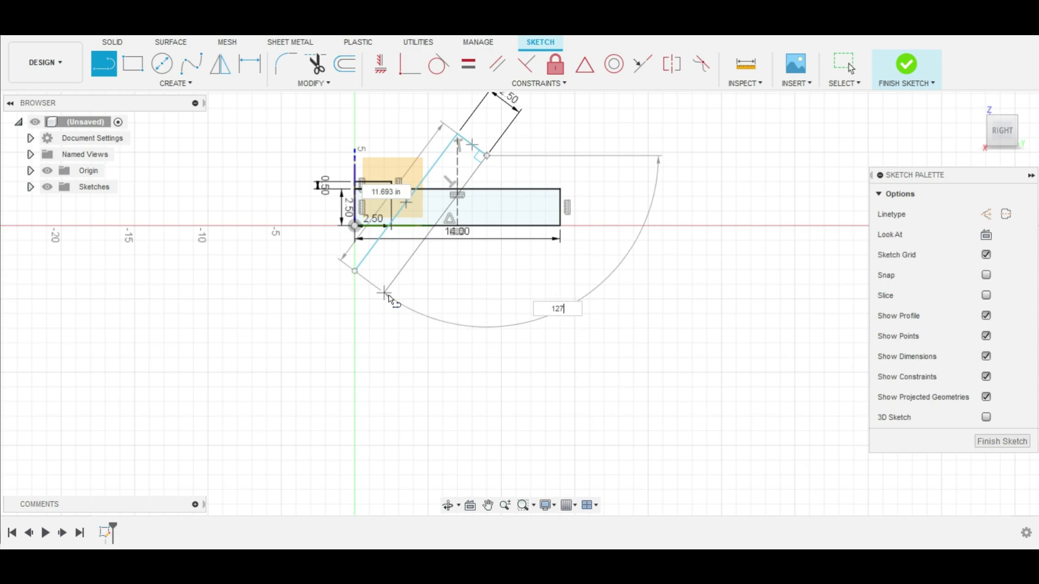
key(Tab)
key(Return)
Draw the leg's bottom edge back to the first leg line.
key(l)
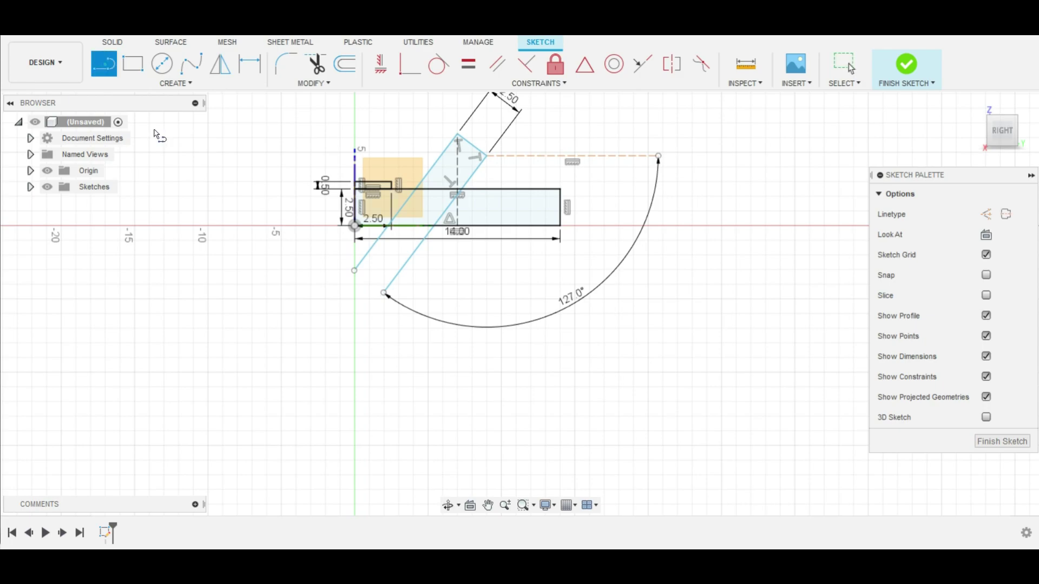
click(355, 271)
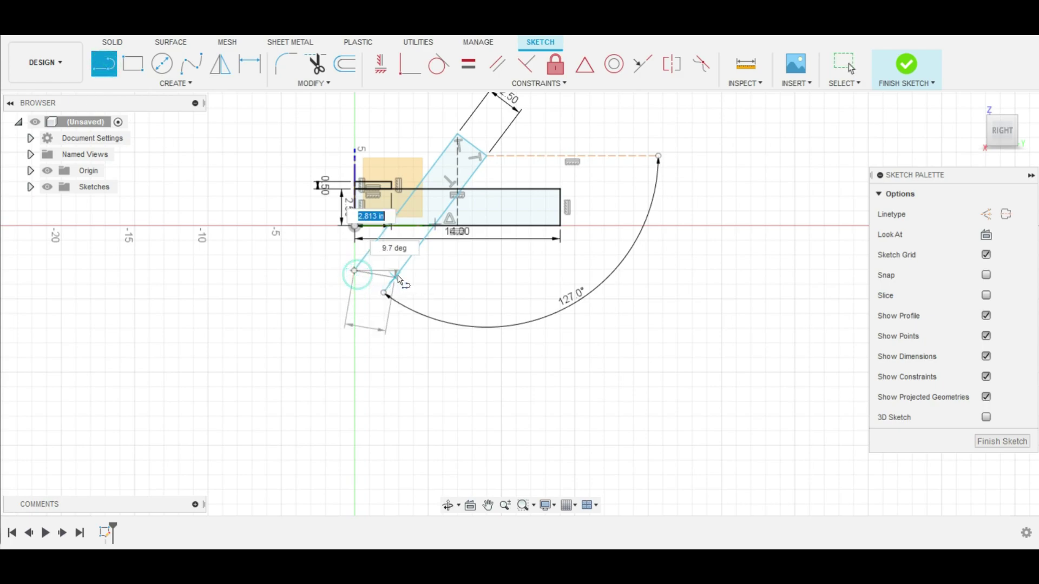
click(402, 271)
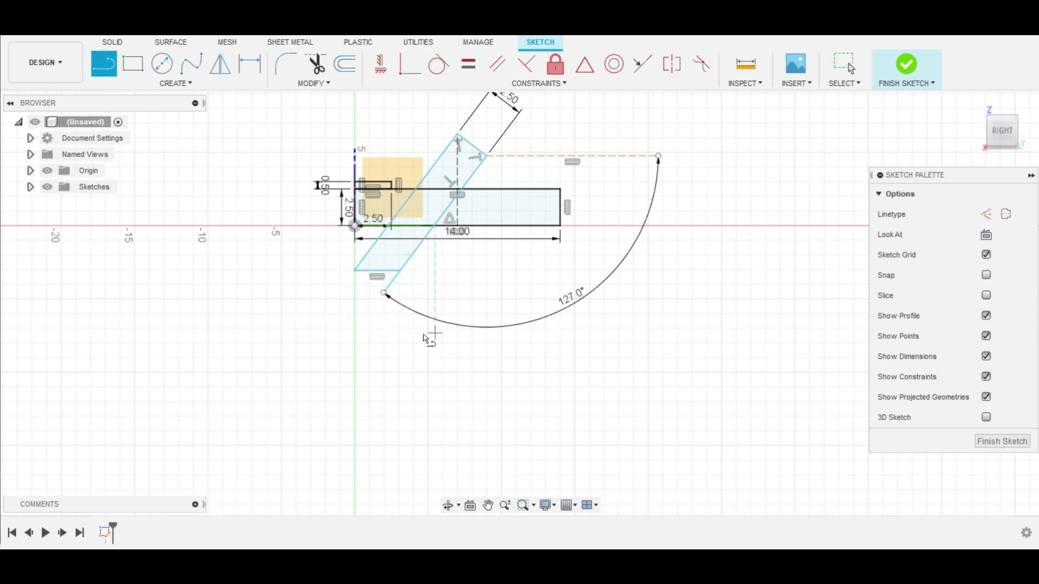
Trim the excess line segment and draw the leg's flat top edge.
click(316, 65)
click(395, 289)
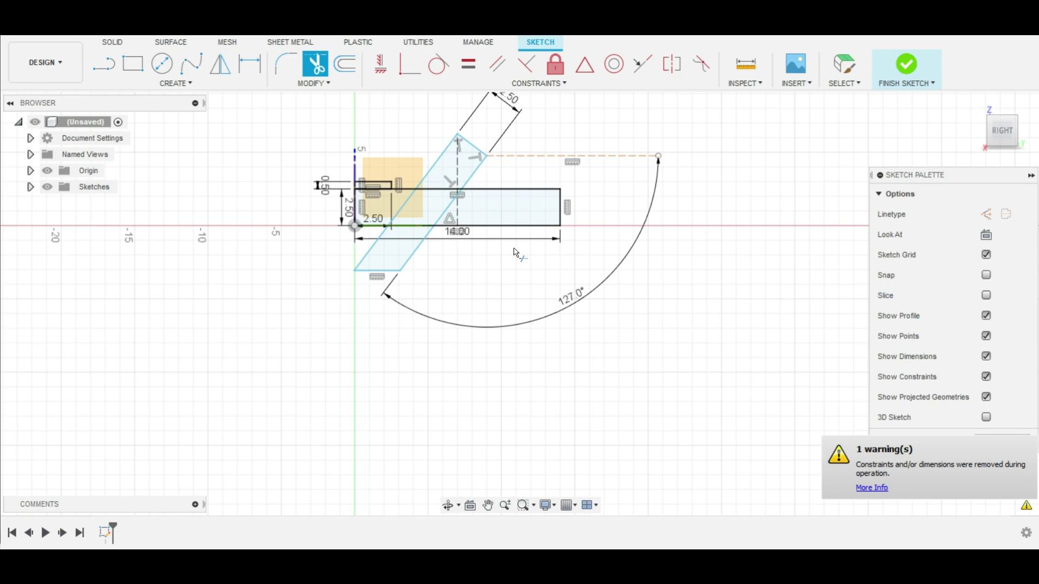
click(104, 64)
click(487, 156)
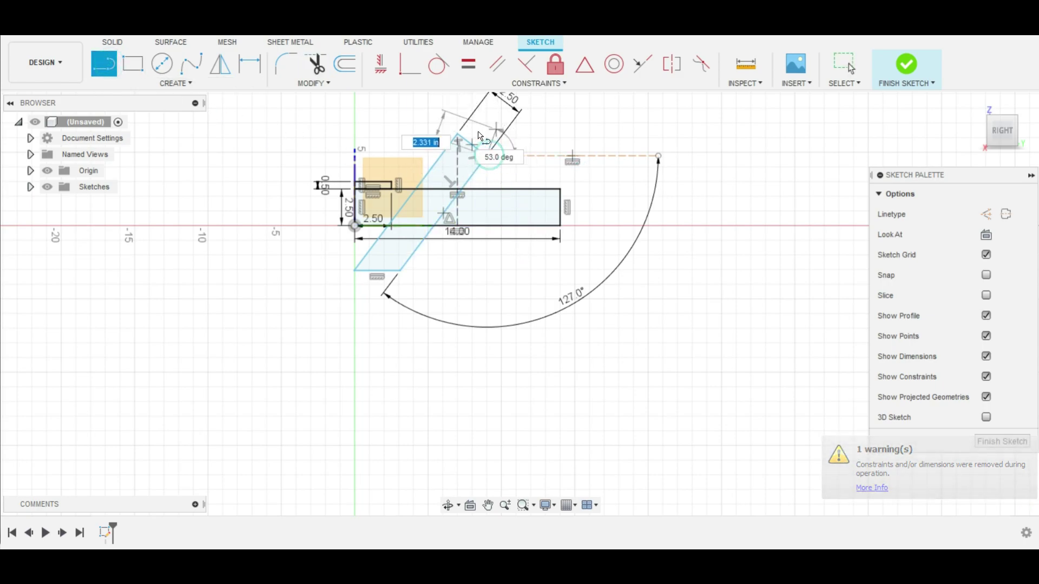
click(503, 133)
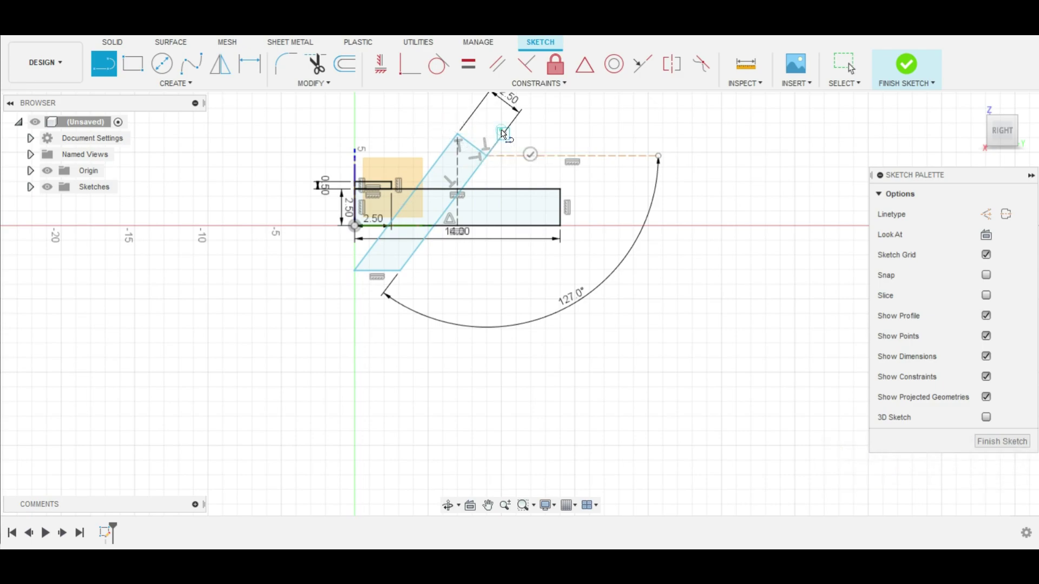
click(458, 134)
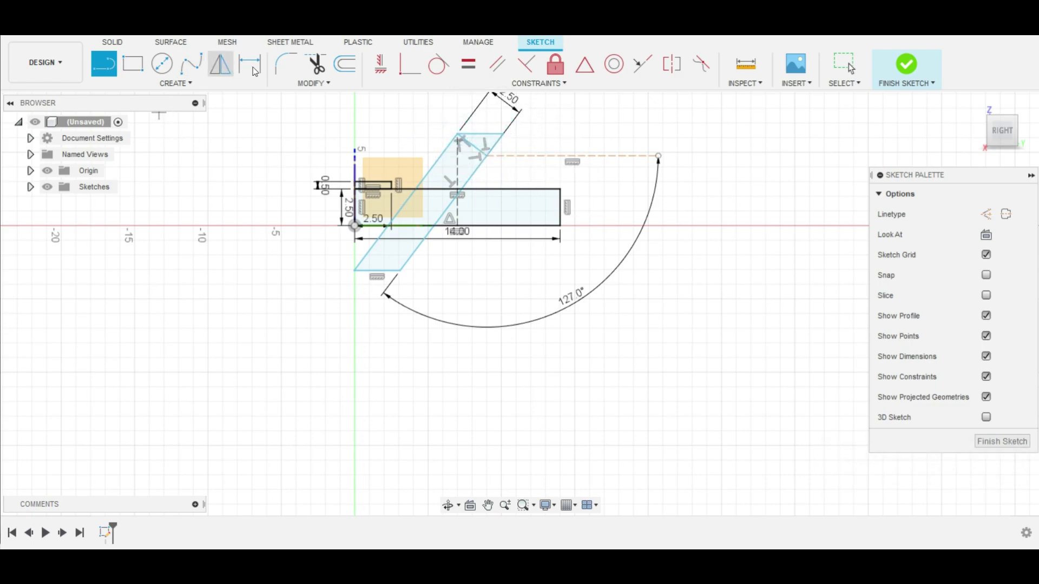
Trim off the small overhanging corner triangle at the leg's top.
click(315, 64)
click(480, 155)
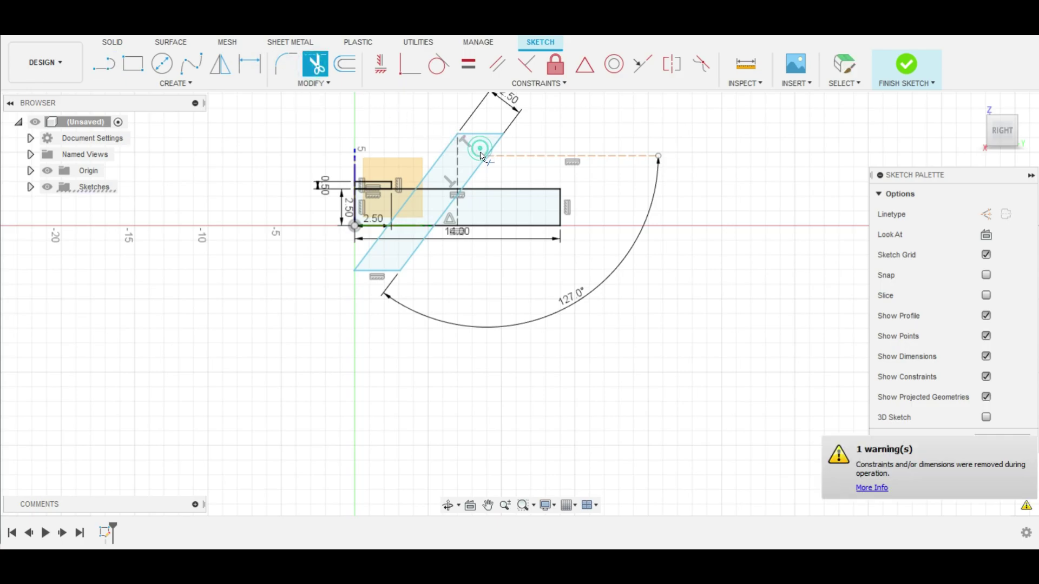
scroll(533, 140, up, 1)
scroll(533, 142, up, 3)
scroll(519, 146, down, 1)
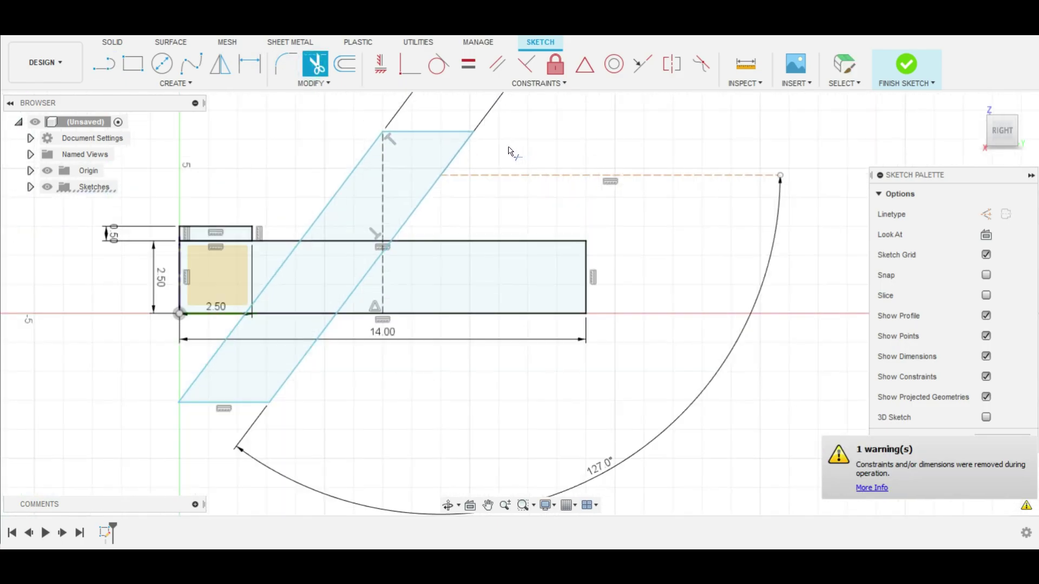
scroll(506, 154, down, 2)
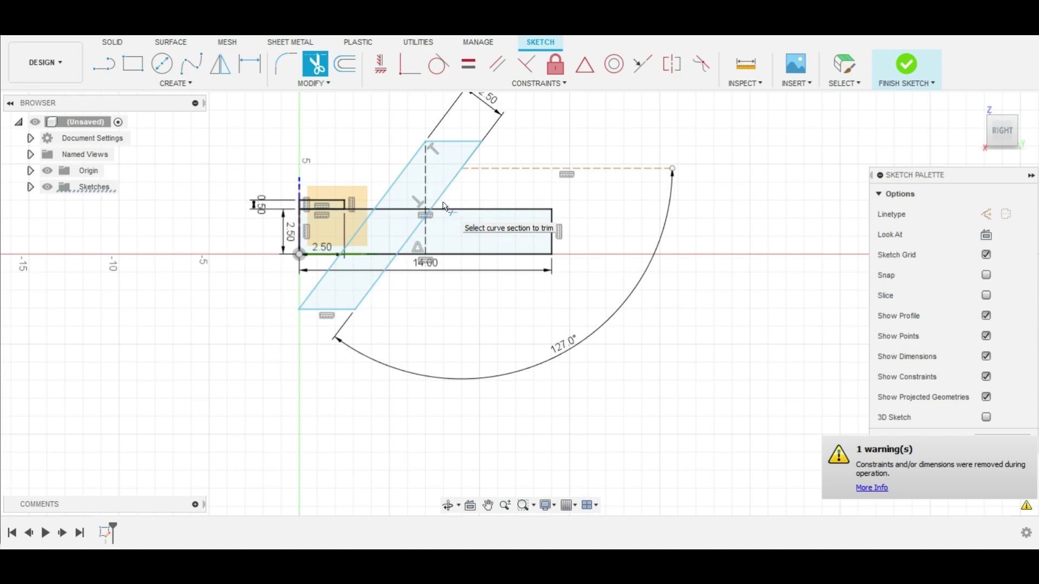
Mirror the five leg edges across the vertical dashed construction line.
click(220, 64)
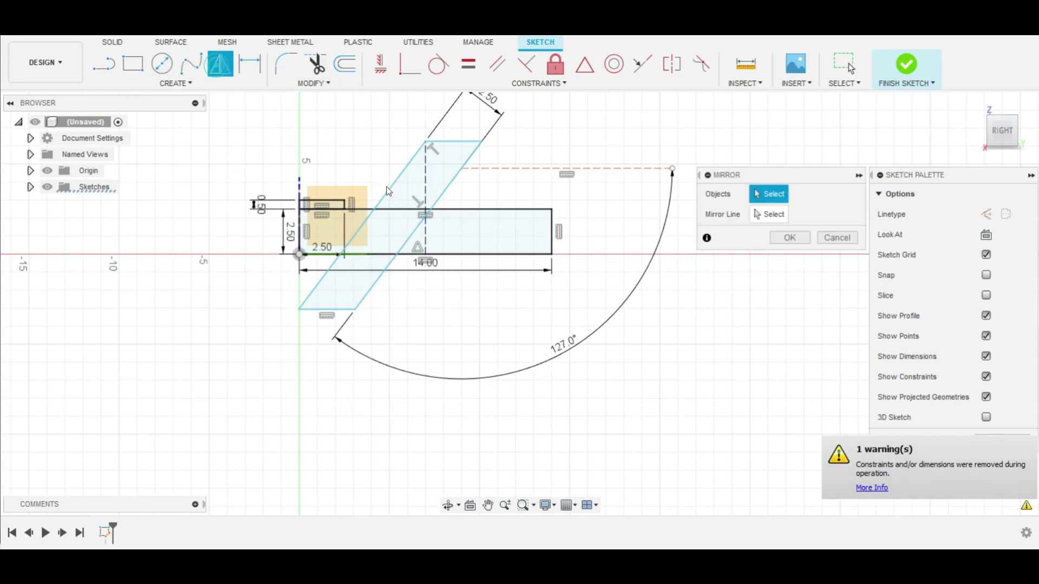
click(388, 192)
click(443, 200)
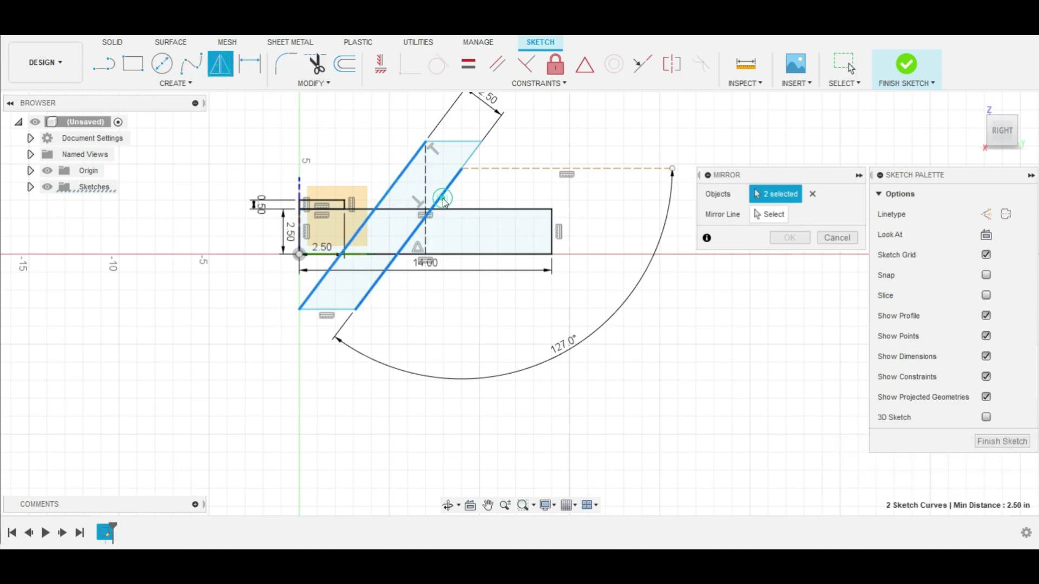
click(336, 309)
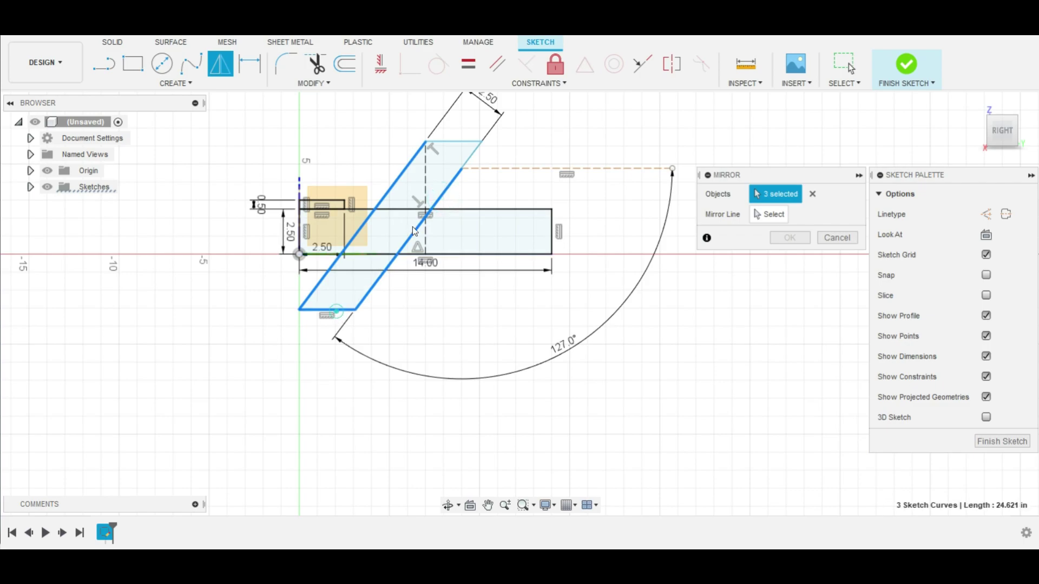
click(465, 141)
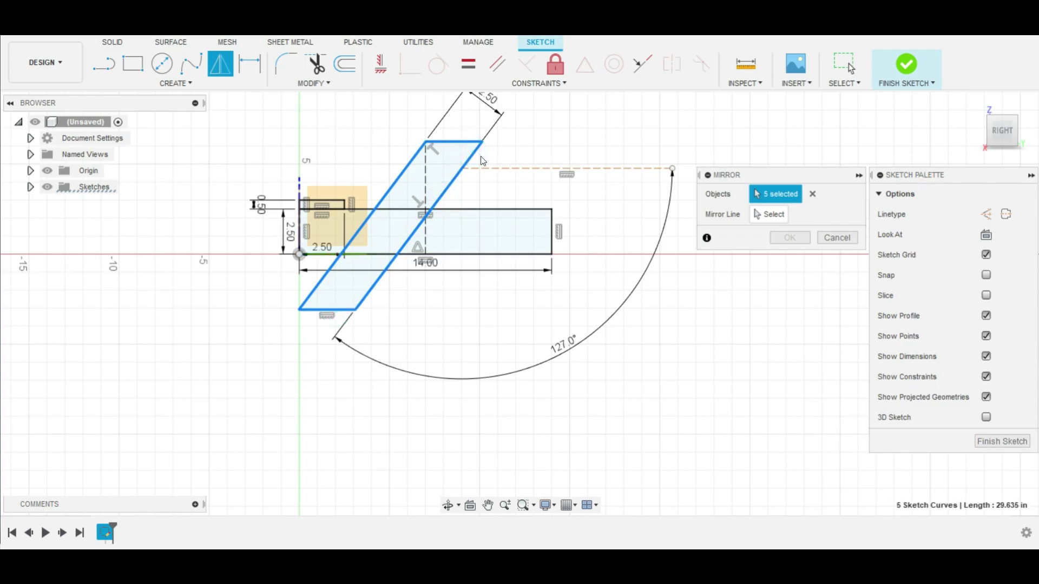
click(768, 214)
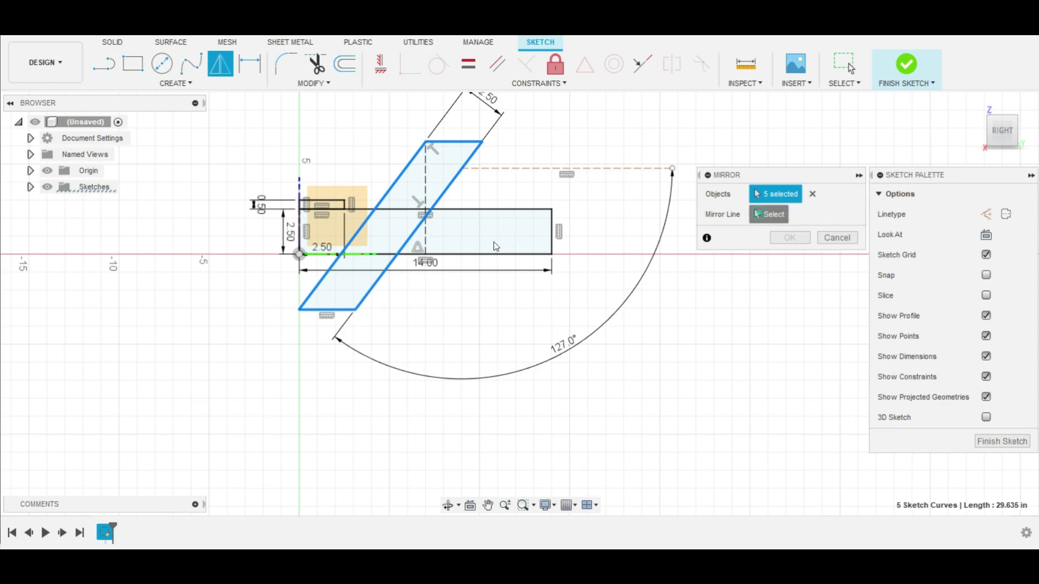
click(424, 238)
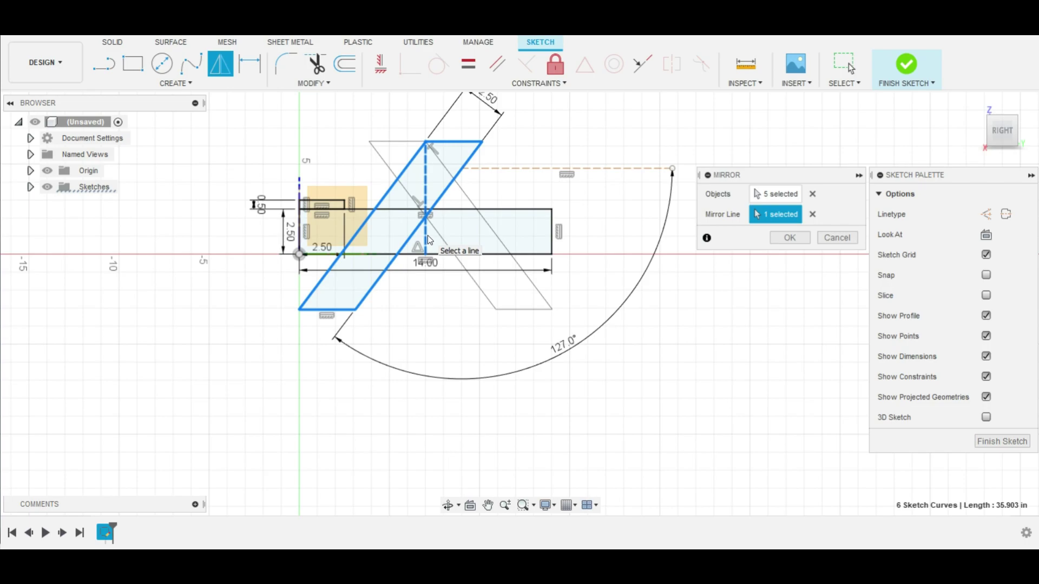
click(774, 241)
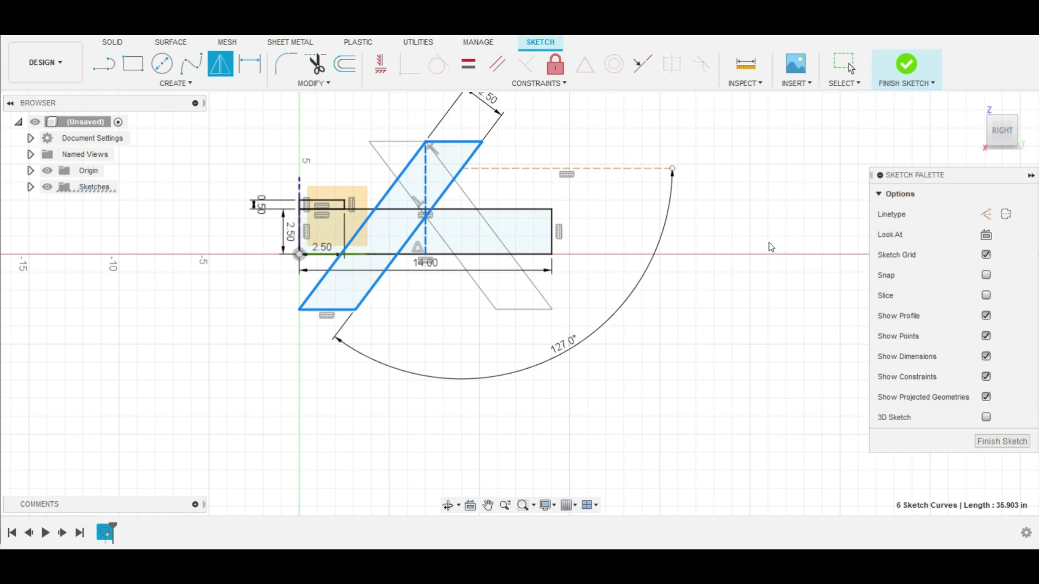
Select the right leg's edges and try moving them, then cancel the move.
click(477, 289)
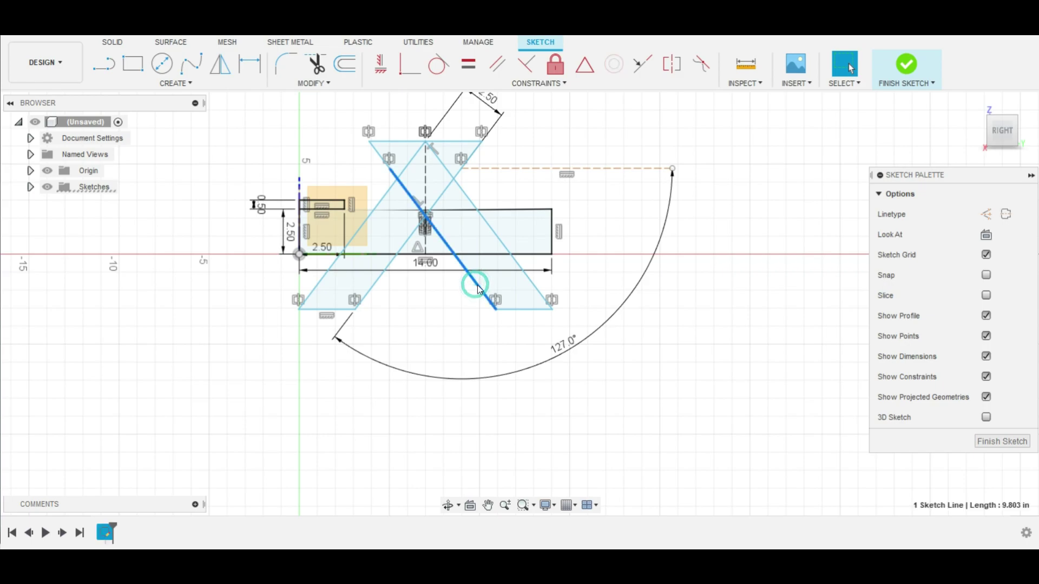
shift+click(535, 310)
shift+click(546, 296)
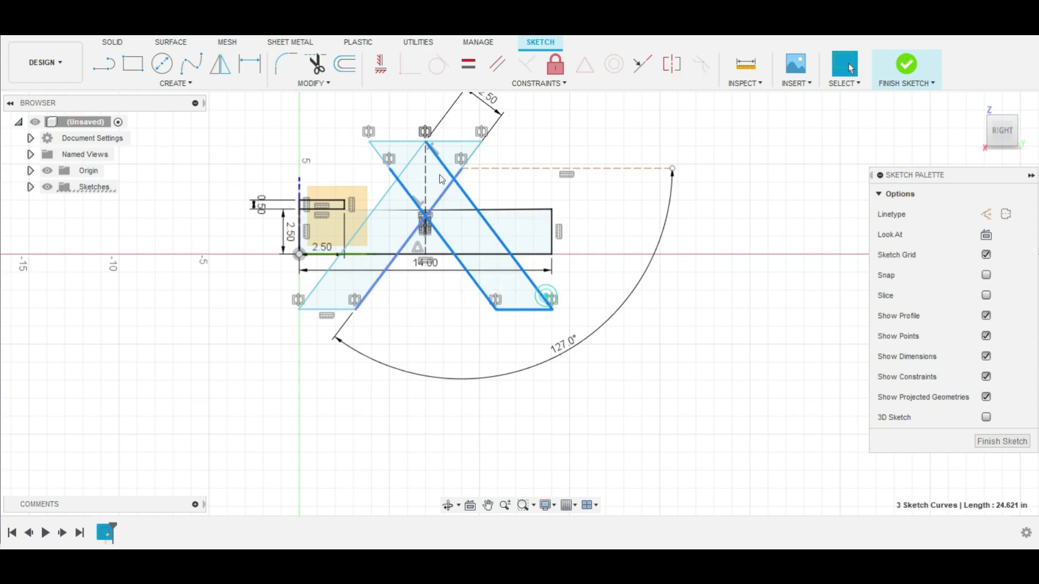
shift+click(400, 141)
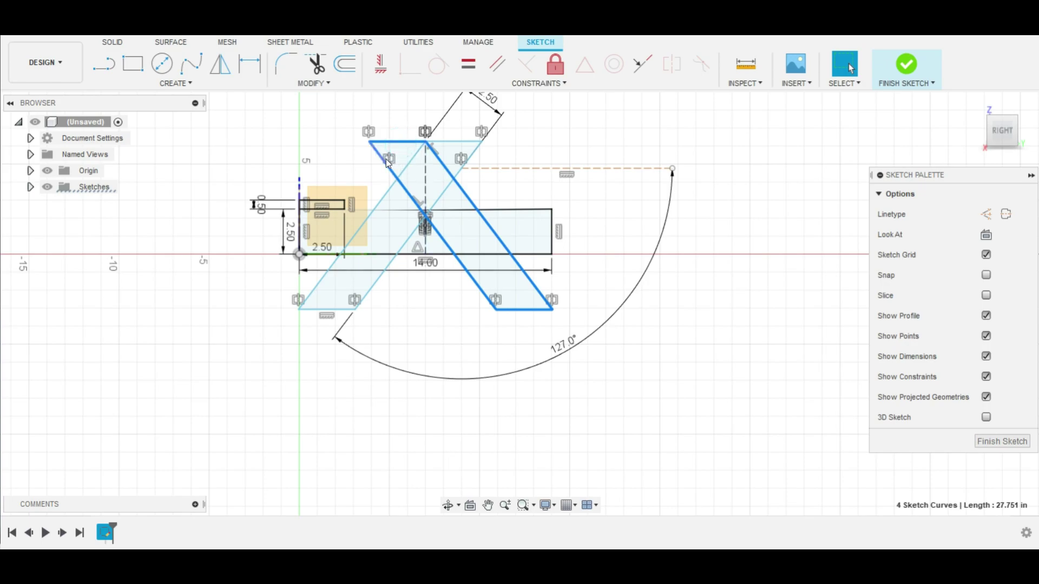
shift+click(387, 162)
right_click(531, 316)
click(469, 329)
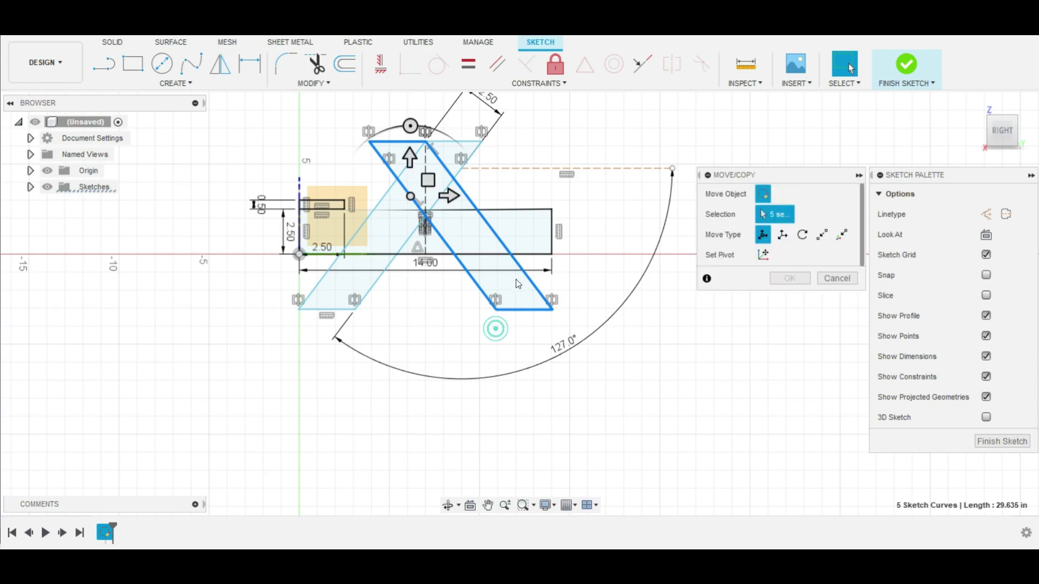
drag(452, 196, 501, 195)
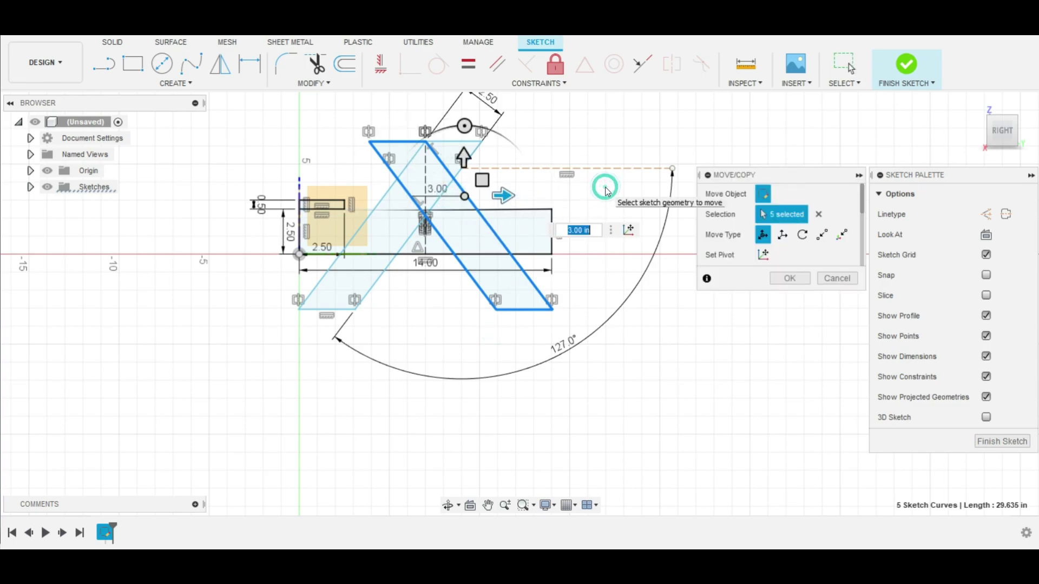
click(819, 280)
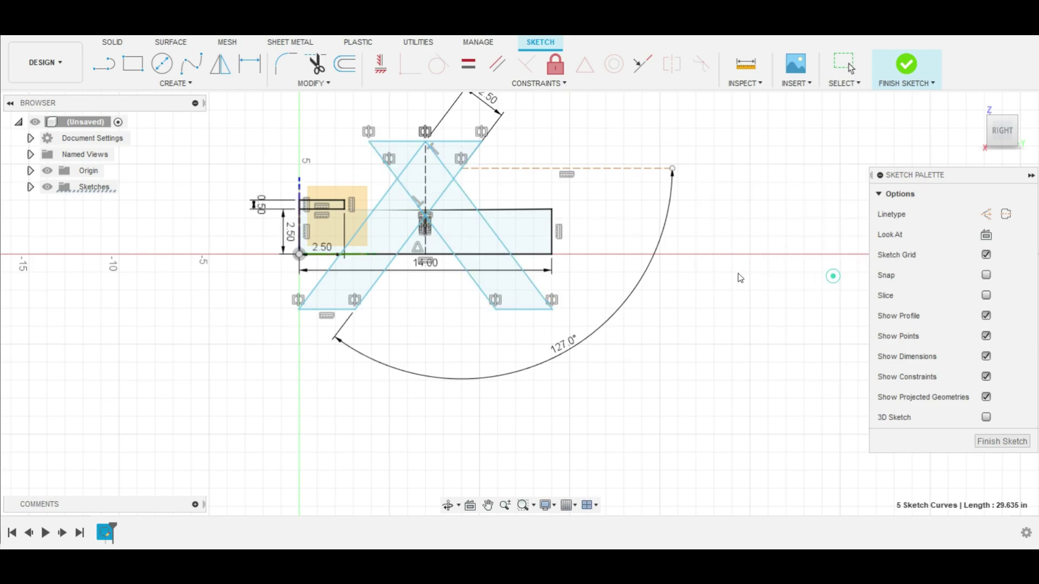
Reselect all five curves of the right-hand leg outline.
click(446, 246)
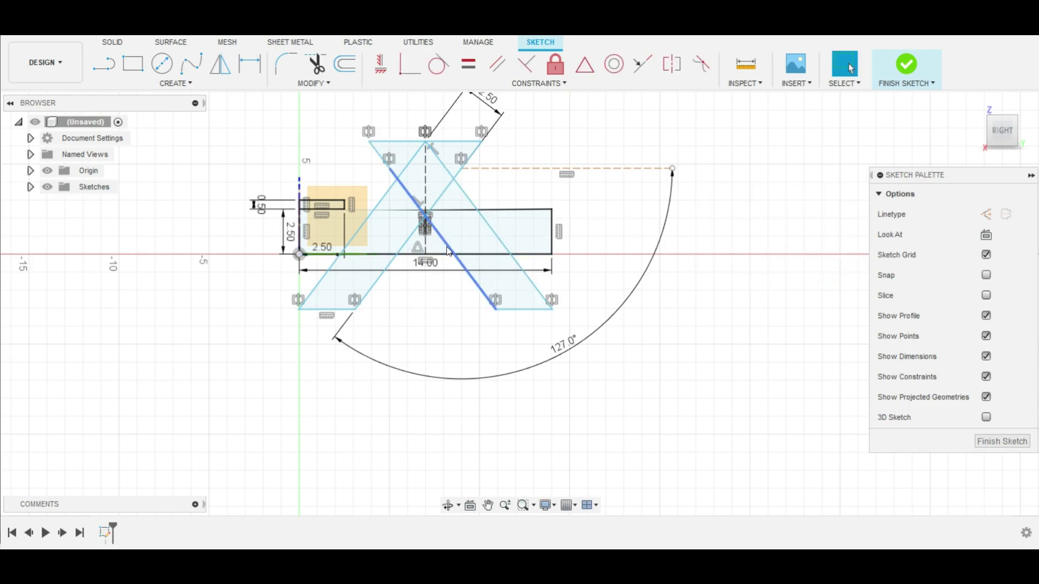
shift+click(484, 220)
click(537, 311)
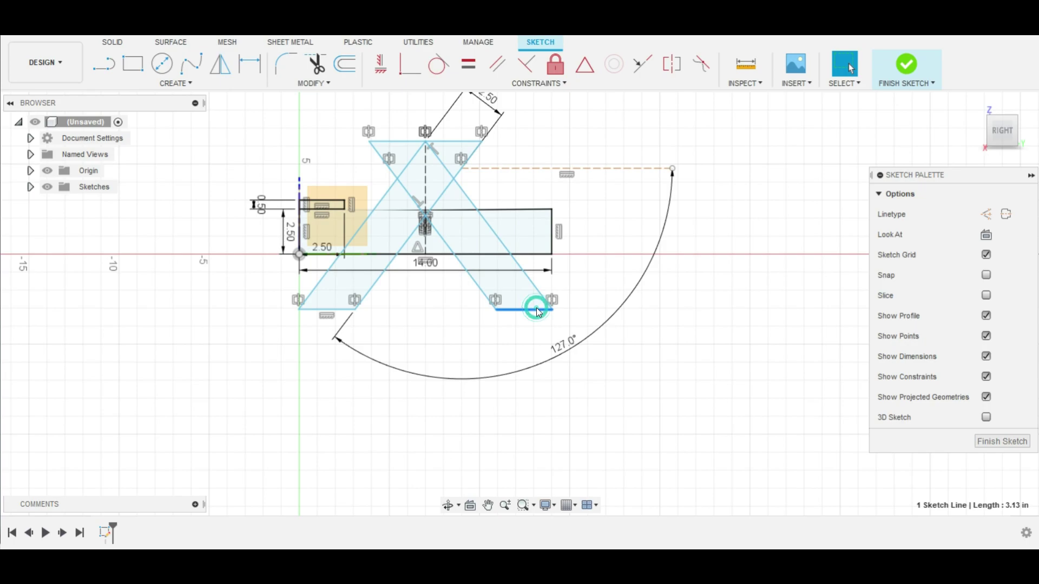
shift+click(484, 293)
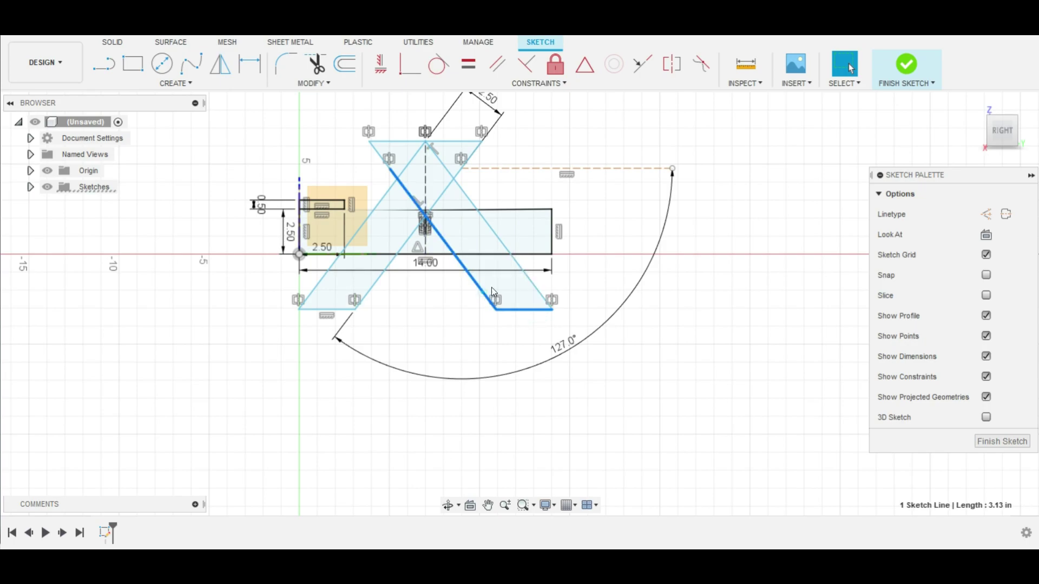
shift+click(525, 280)
shift+click(399, 142)
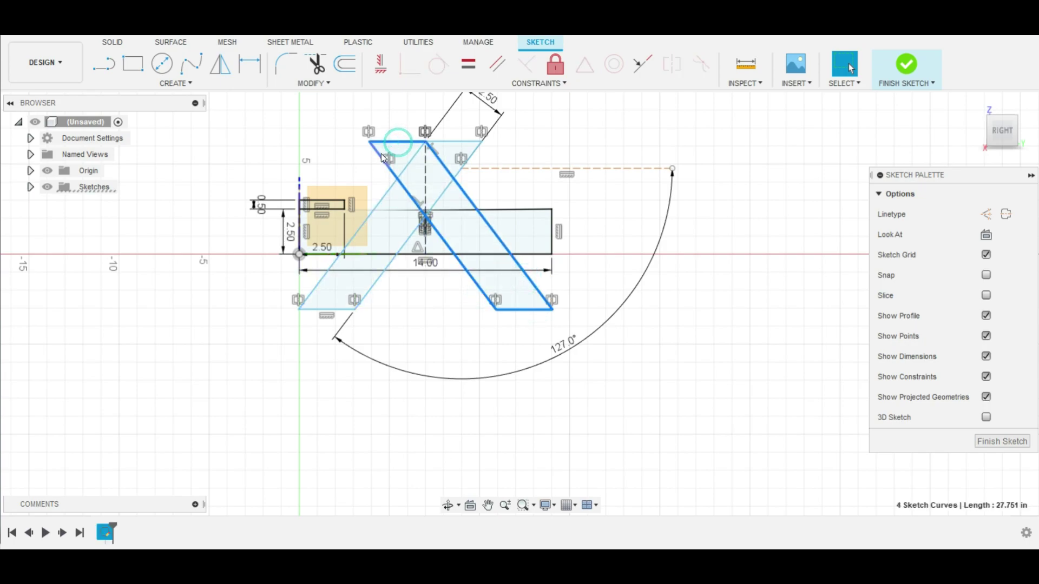
shift+click(378, 154)
Move the selected leg curves right with Move/Copy, trying about 7 inches.
key(m)
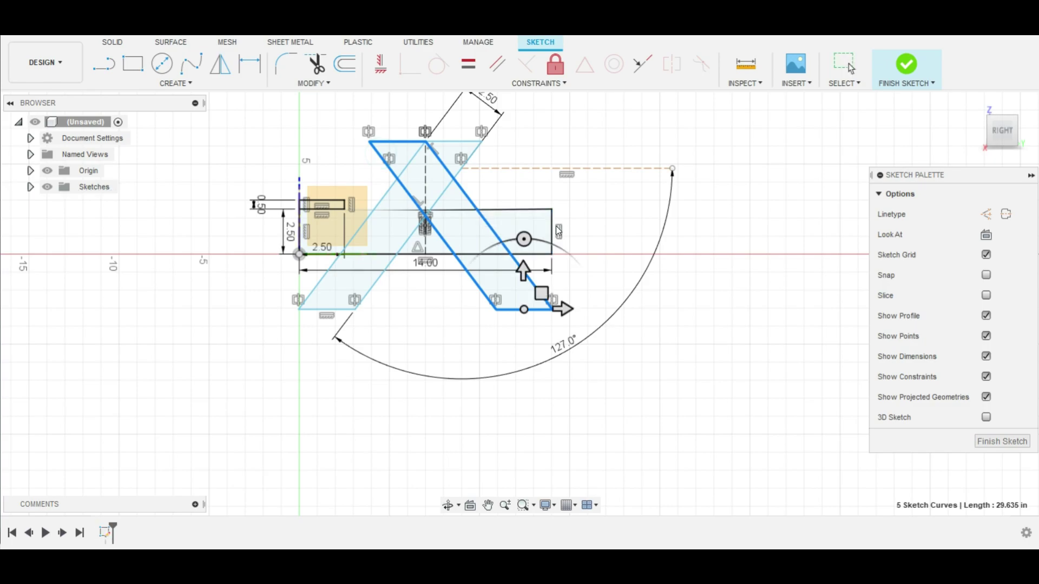
drag(565, 310, 687, 310)
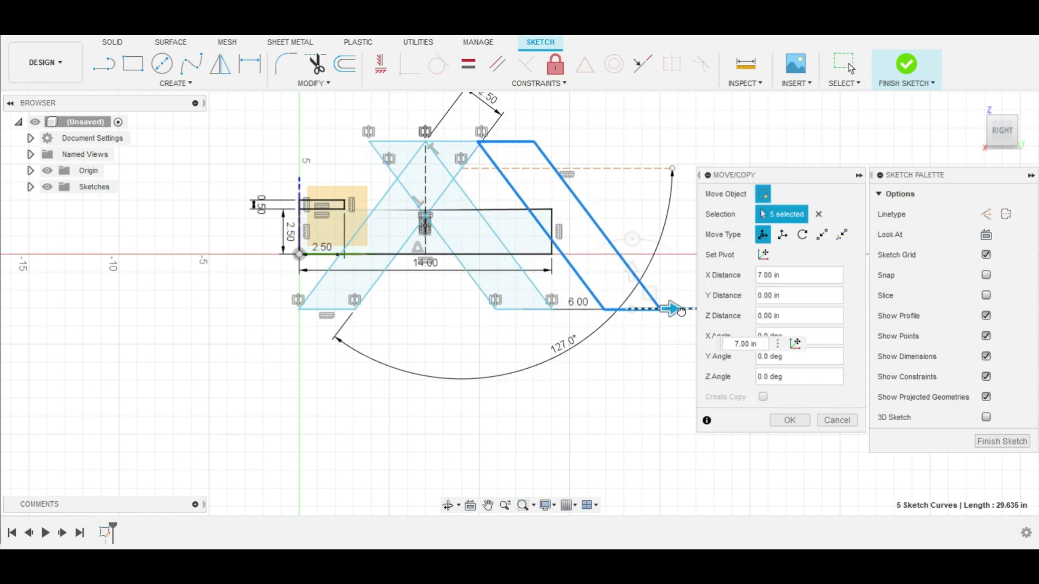
drag(687, 310, 683, 310)
drag(683, 310, 686, 310)
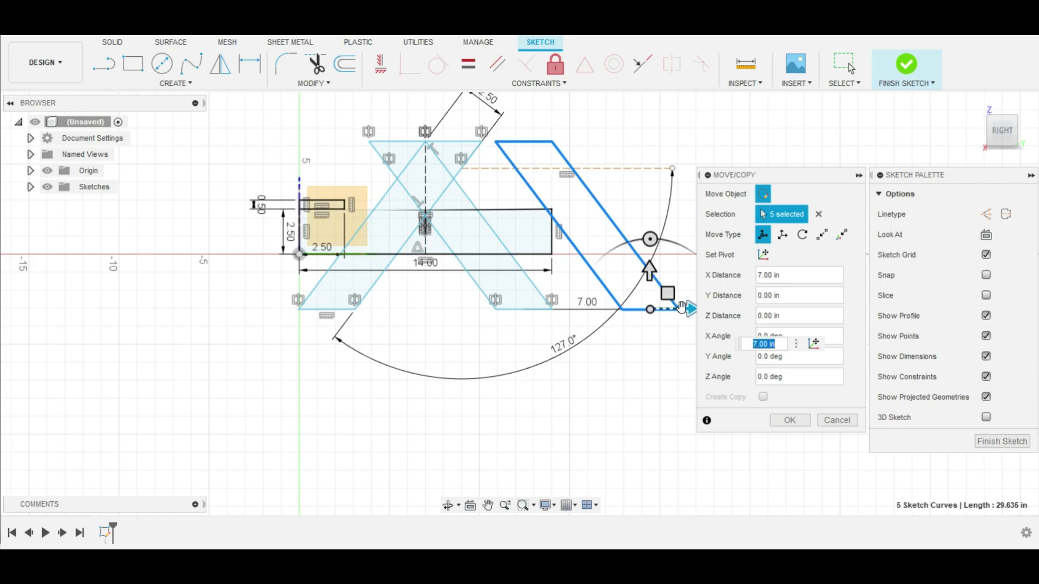
text(6.)
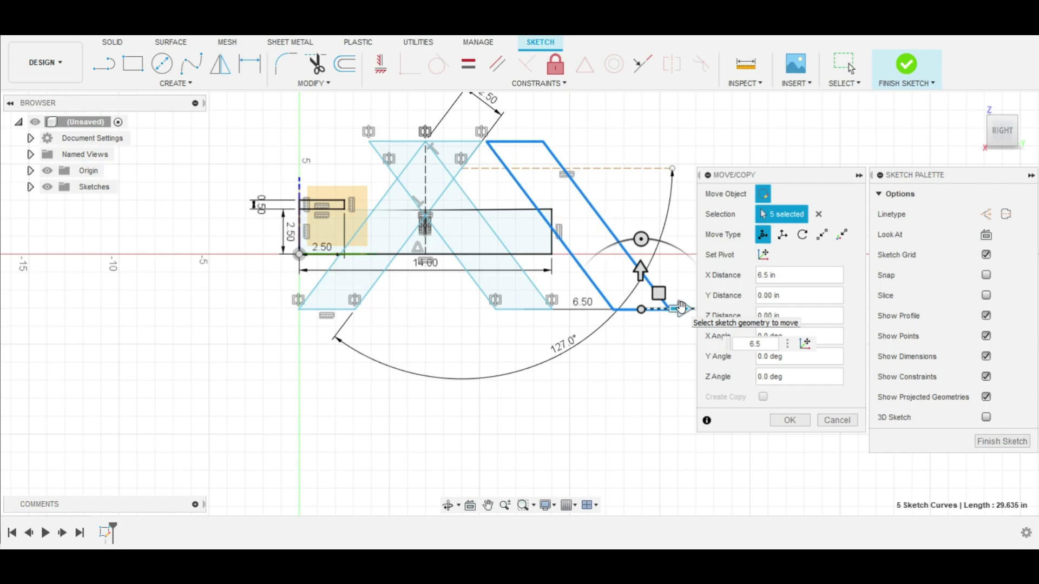
text(2)
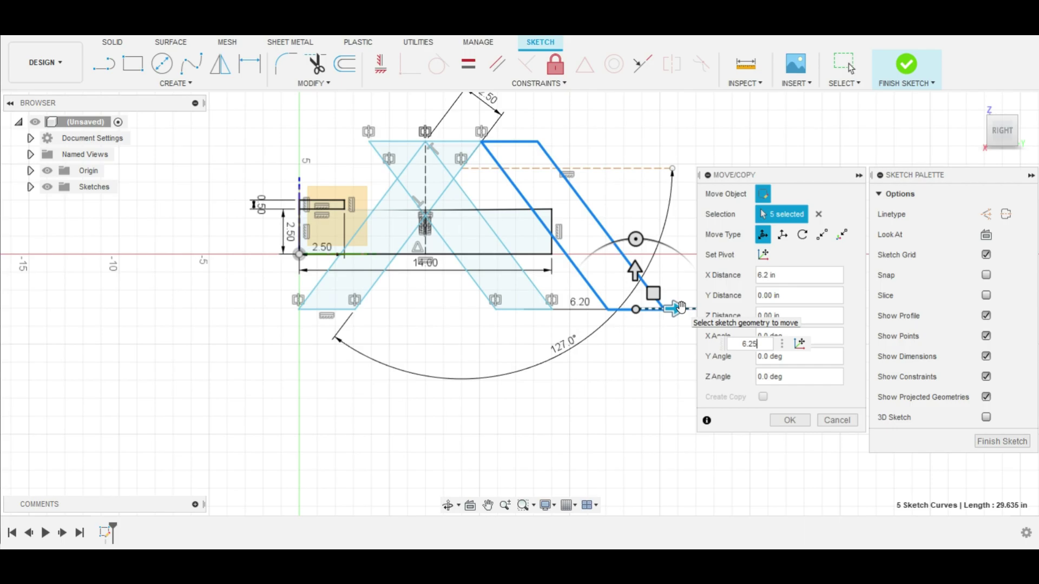
Zoom in on the top corner and refine the X distance to 6.26 in.
scroll(486, 173, up, 1)
scroll(487, 151, up, 2)
scroll(489, 163, up, 3)
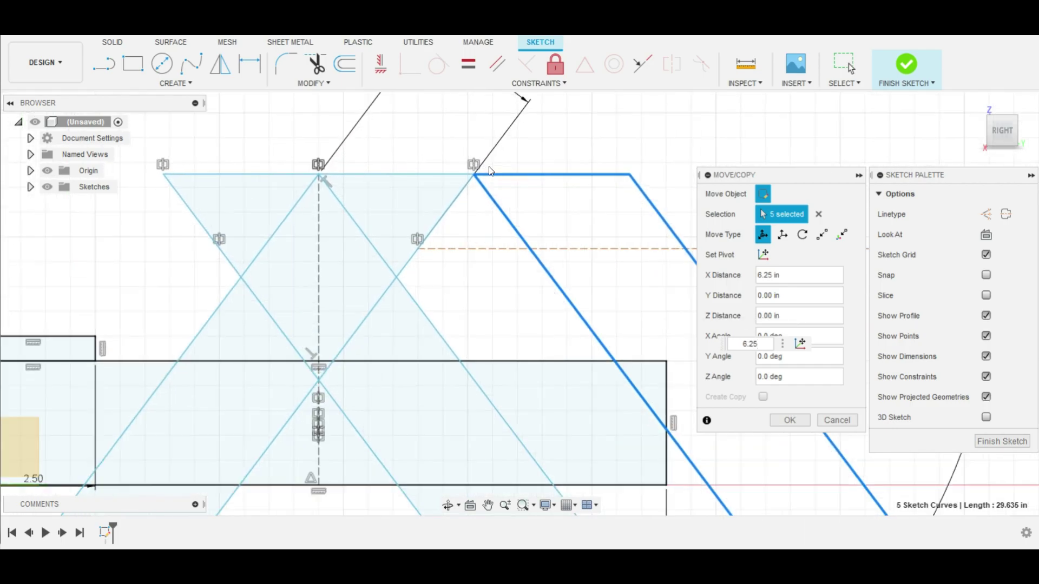
scroll(491, 171, up, 2)
scroll(378, 182, up, 2)
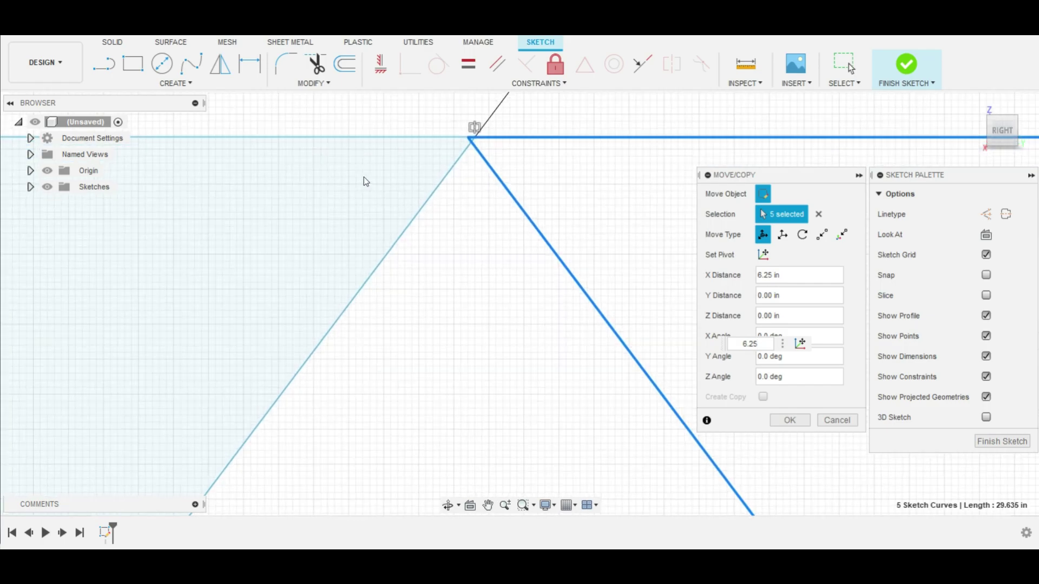
scroll(460, 139, up, 1)
scroll(463, 139, up, 1)
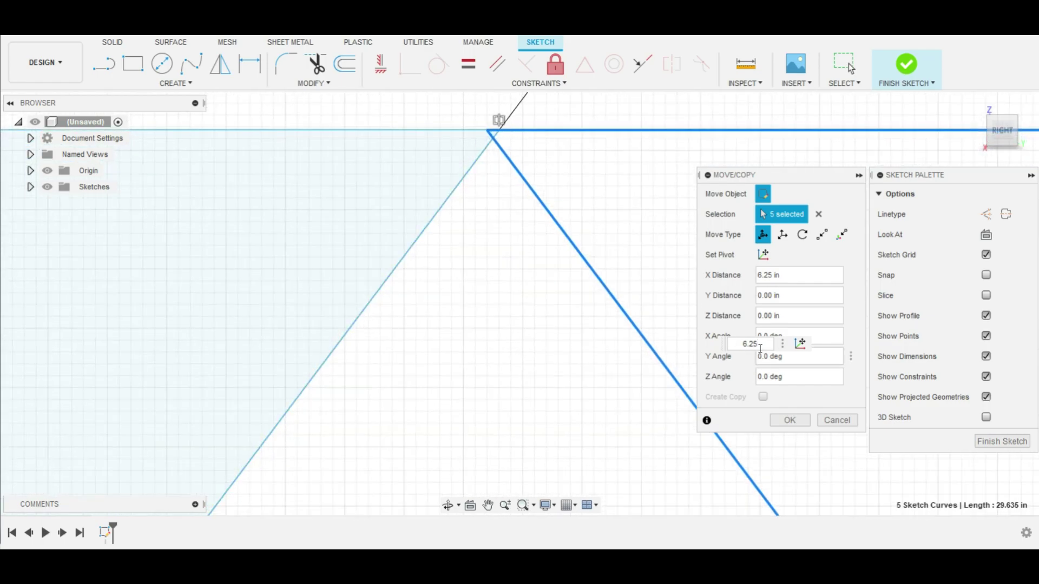
key(BackSpace)
text(3)
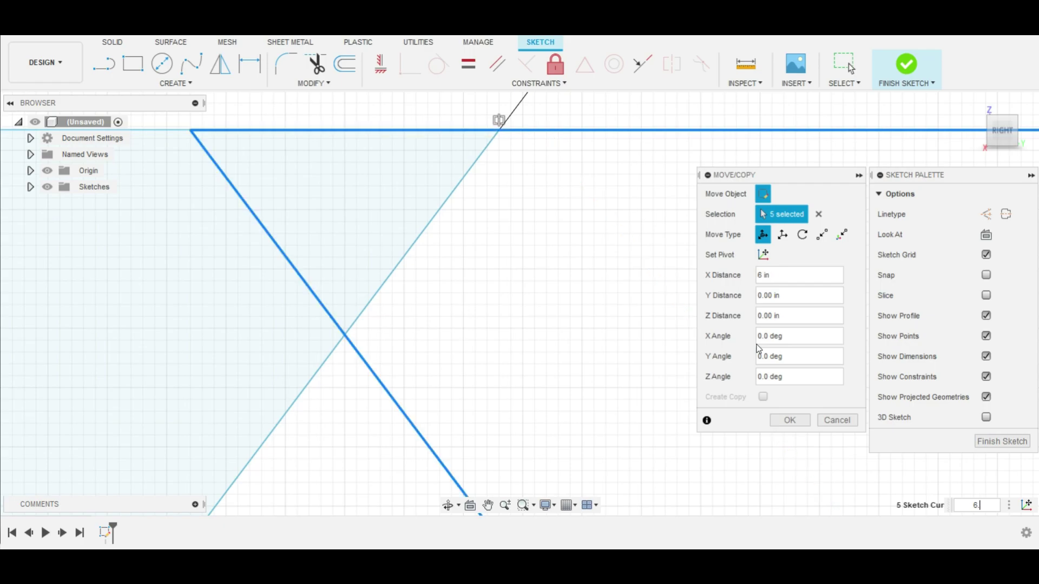
text(.28)
key(BackSpace)
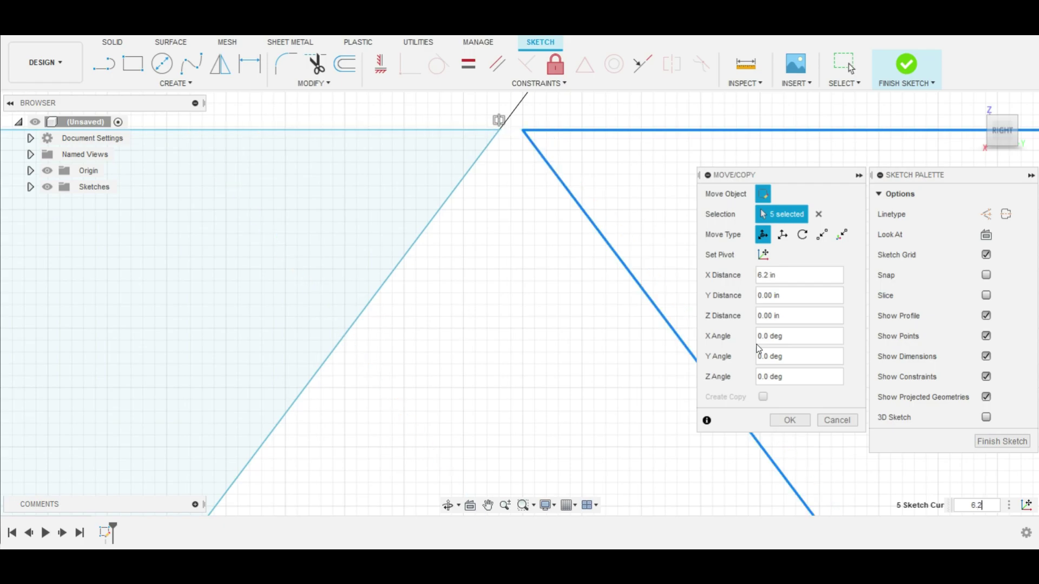
text(2)
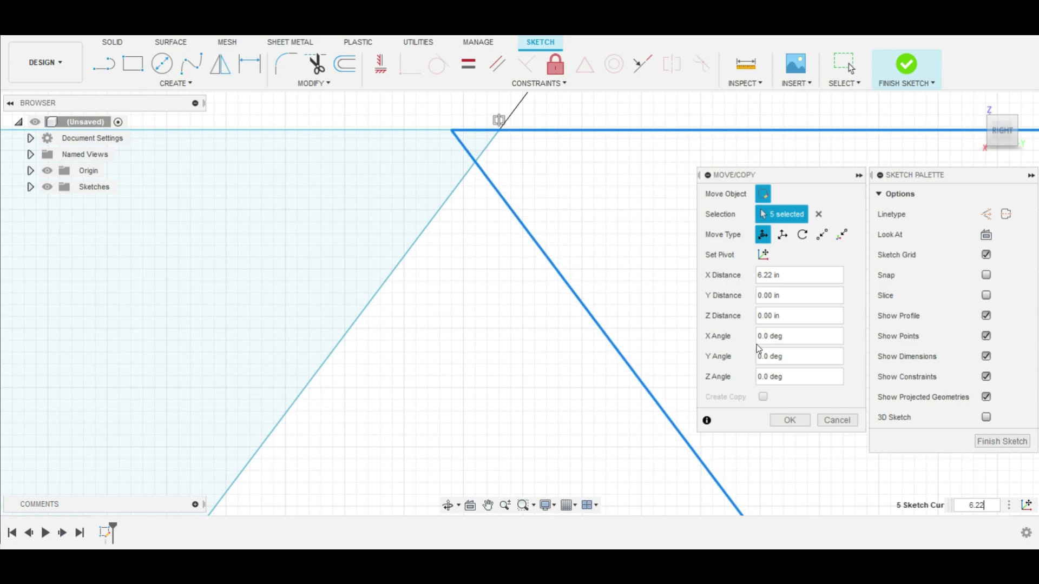
text(5)
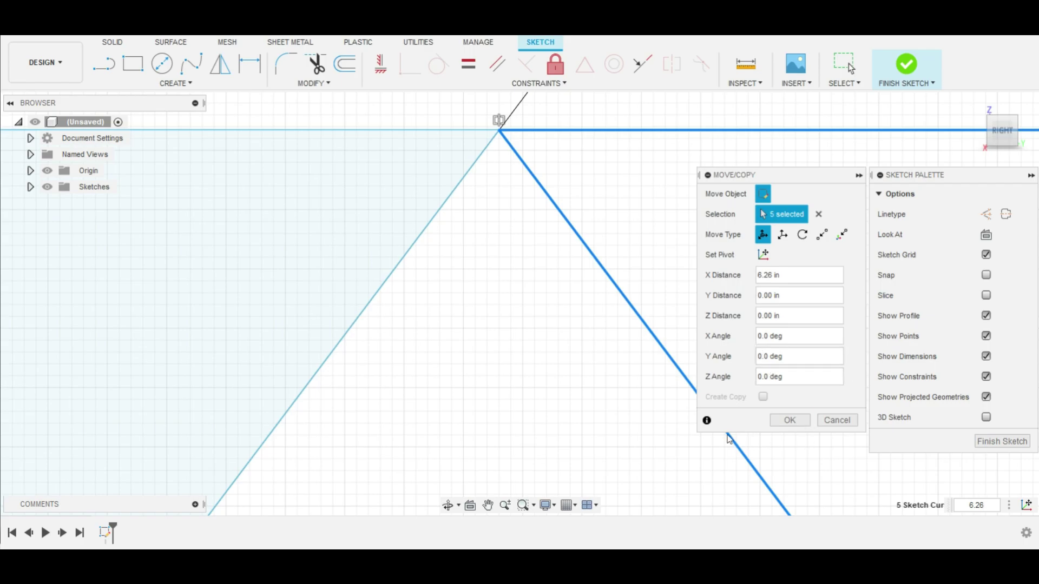
middle_drag(489, 112, 485, 100)
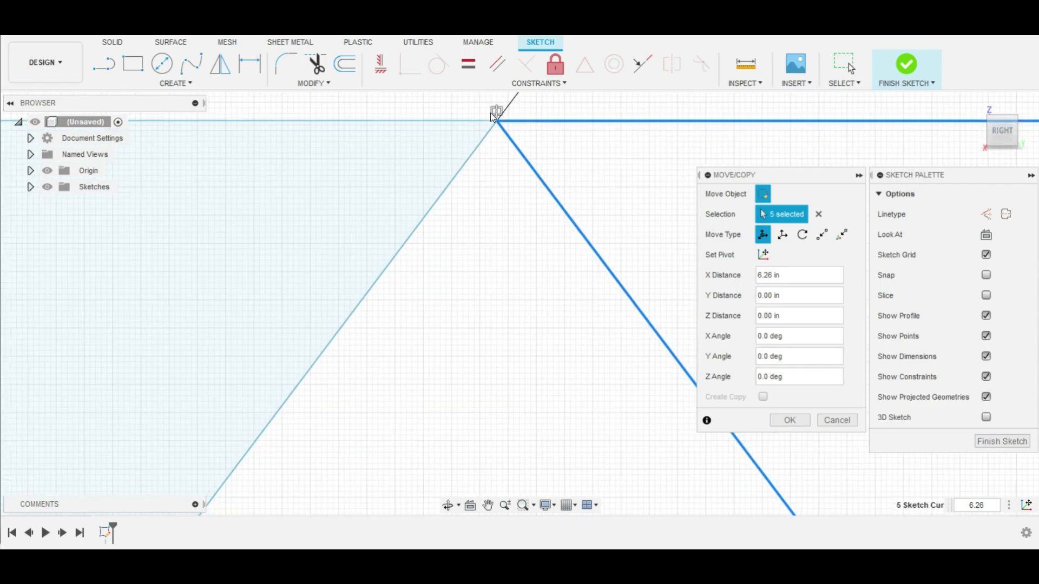
text(6.28)
Apply the leg move, then zoom out and reframe the view around the leg apex.
key(Return)
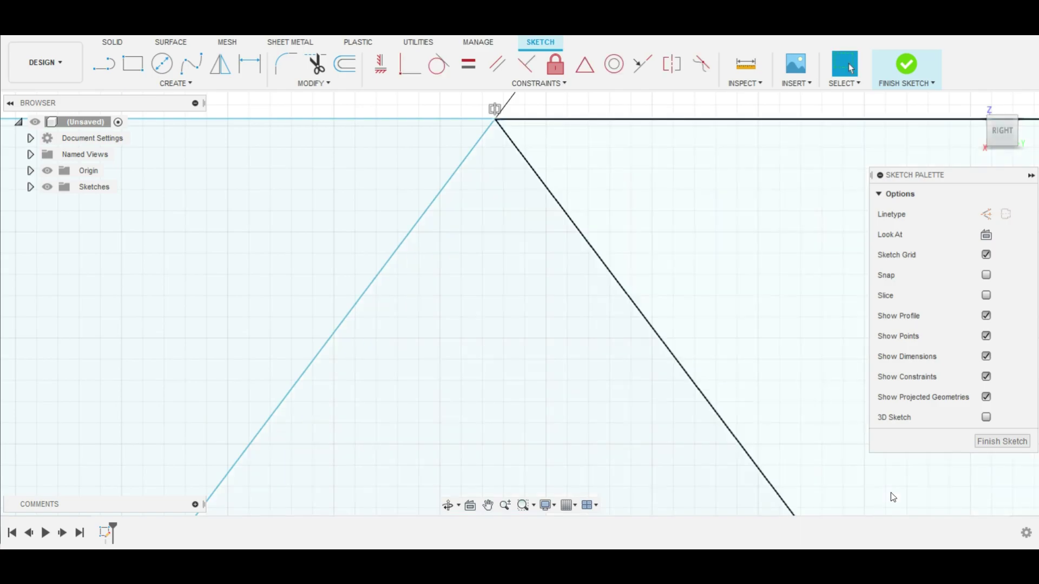
scroll(891, 492, up, 3)
scroll(300, 319, down, 3)
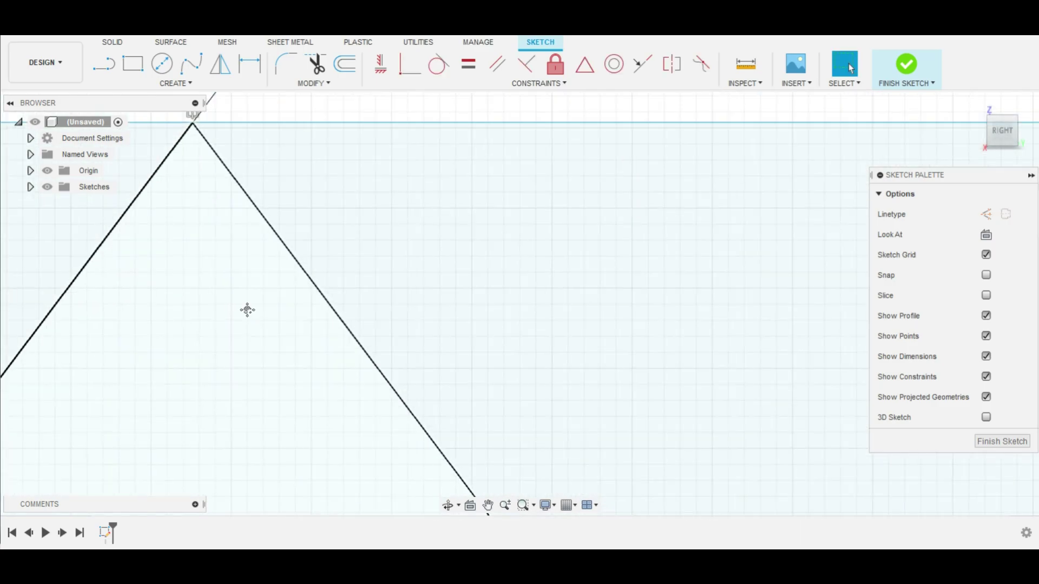
middle_drag(295, 322, 404, 263)
scroll(358, 309, down, 1)
scroll(360, 309, down, 2)
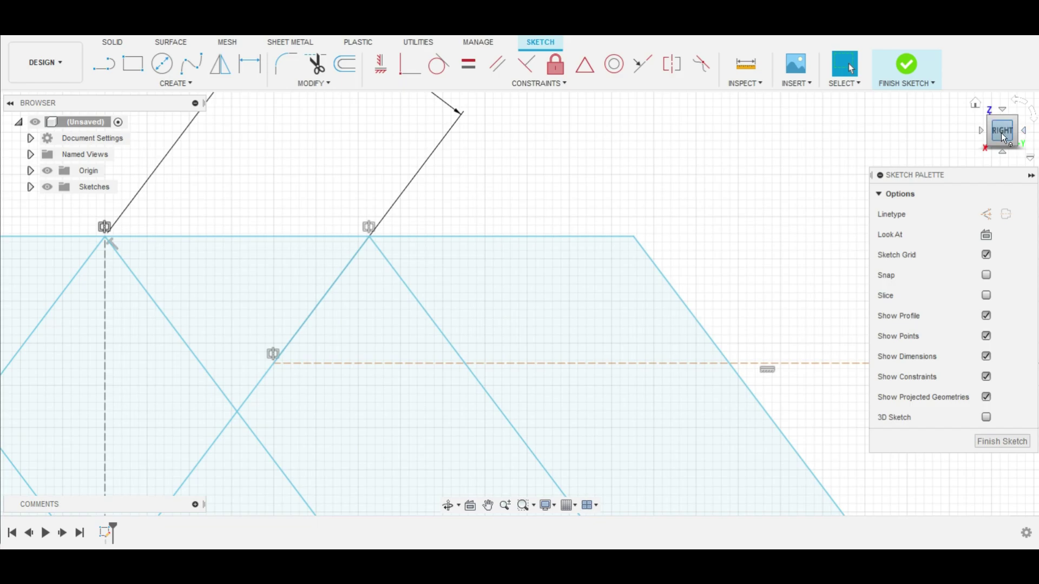
middle_drag(448, 316, 455, 212)
scroll(456, 248, down, 4)
scroll(459, 255, down, 1)
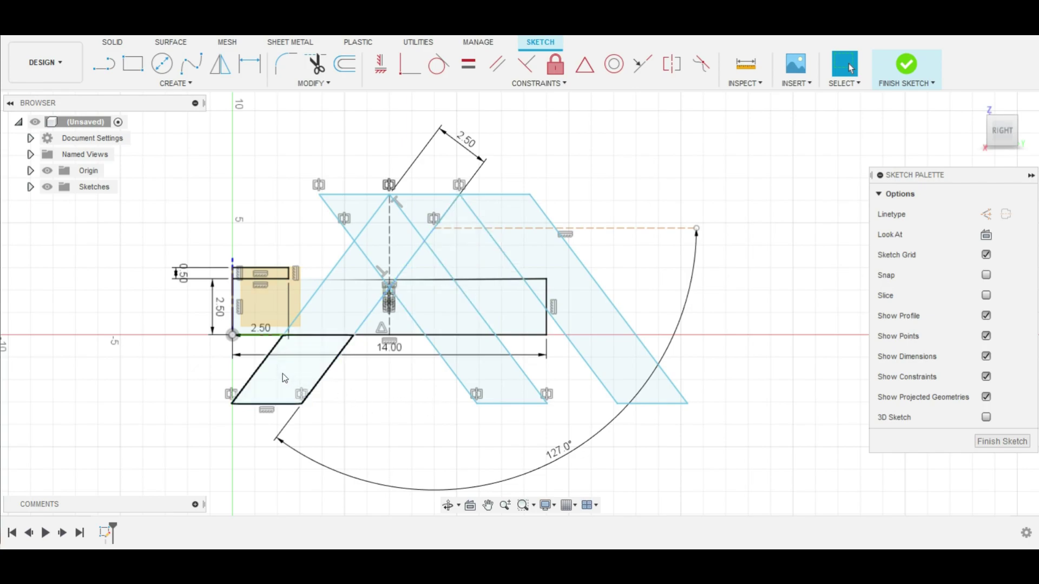
Trim the overlapping top segment and the diagonal pieces near the apex.
click(318, 69)
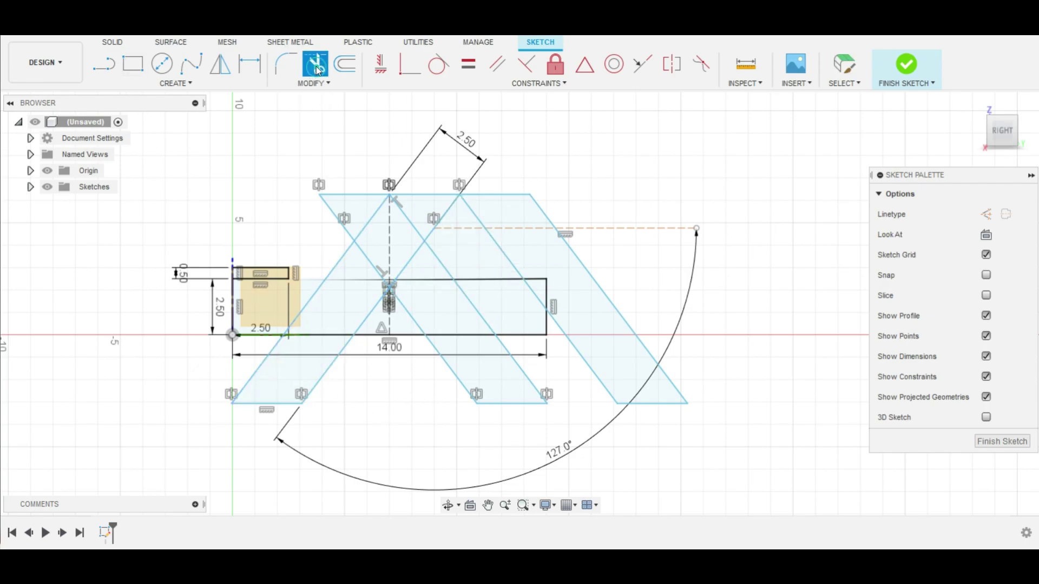
click(355, 195)
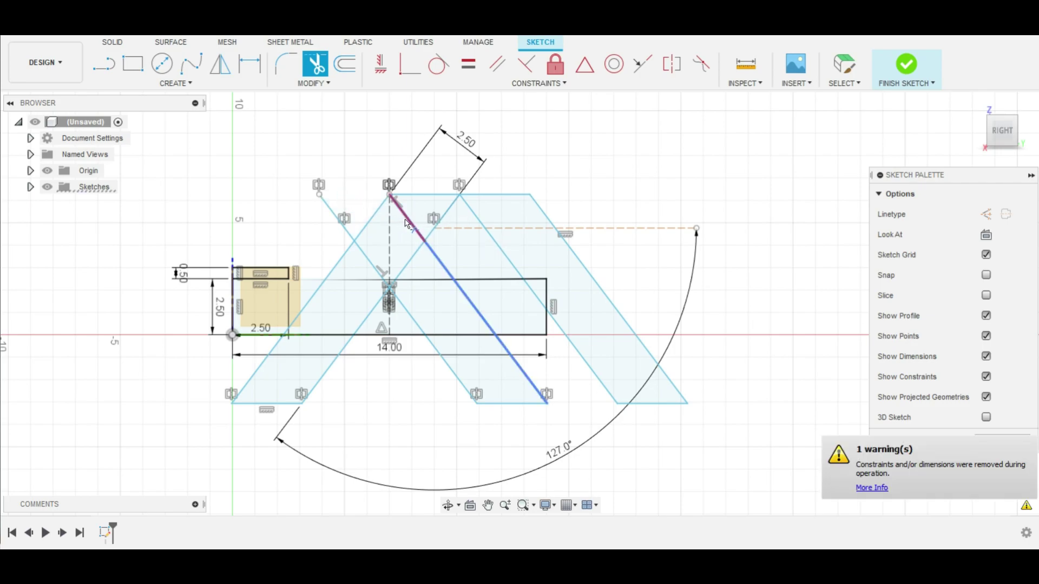
click(405, 223)
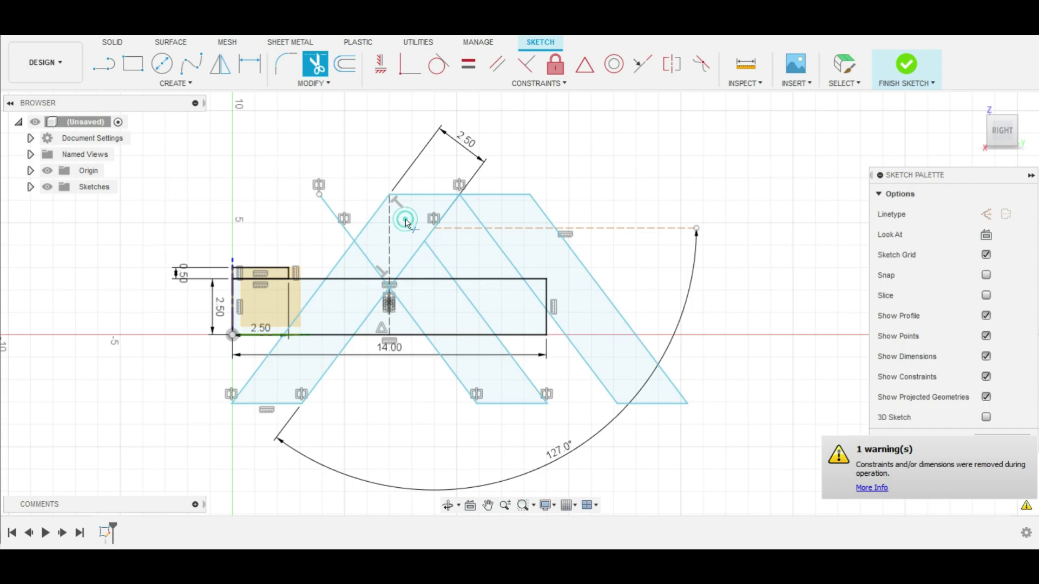
click(337, 217)
click(358, 246)
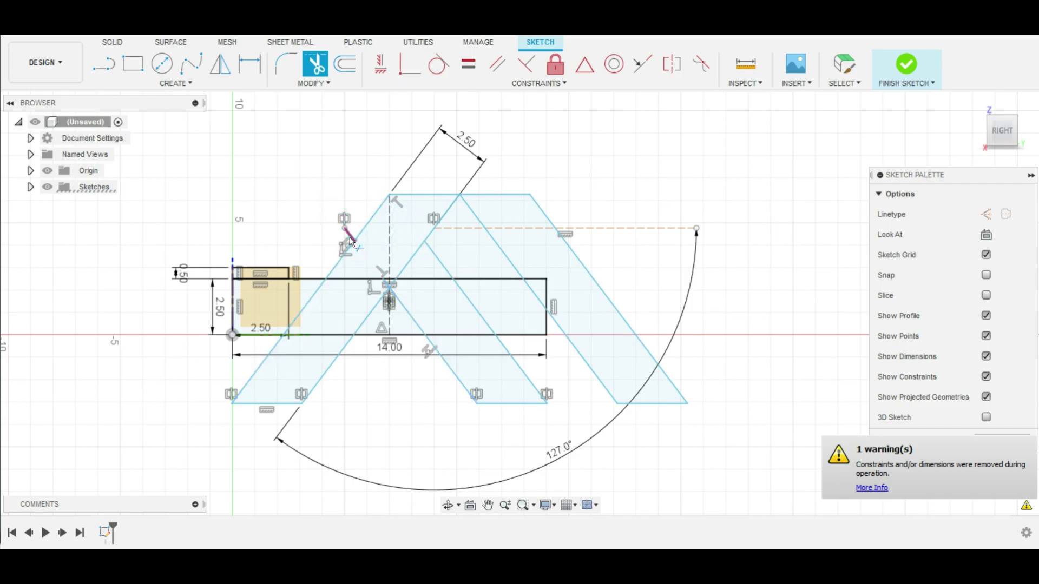
click(347, 232)
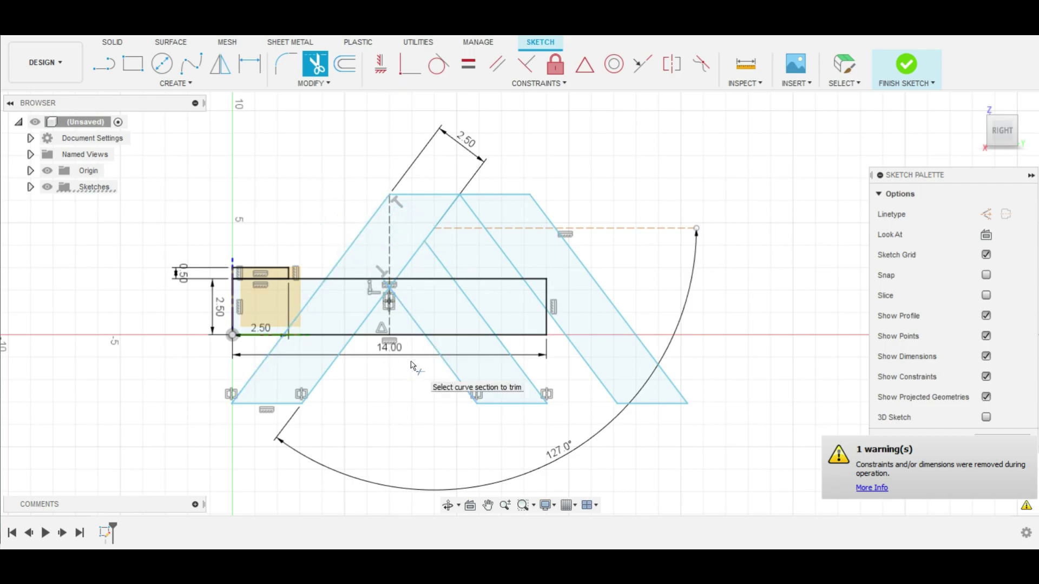
Trim the inner diagonals inside the seat rectangle and the short bottom segment between the legs.
click(427, 310)
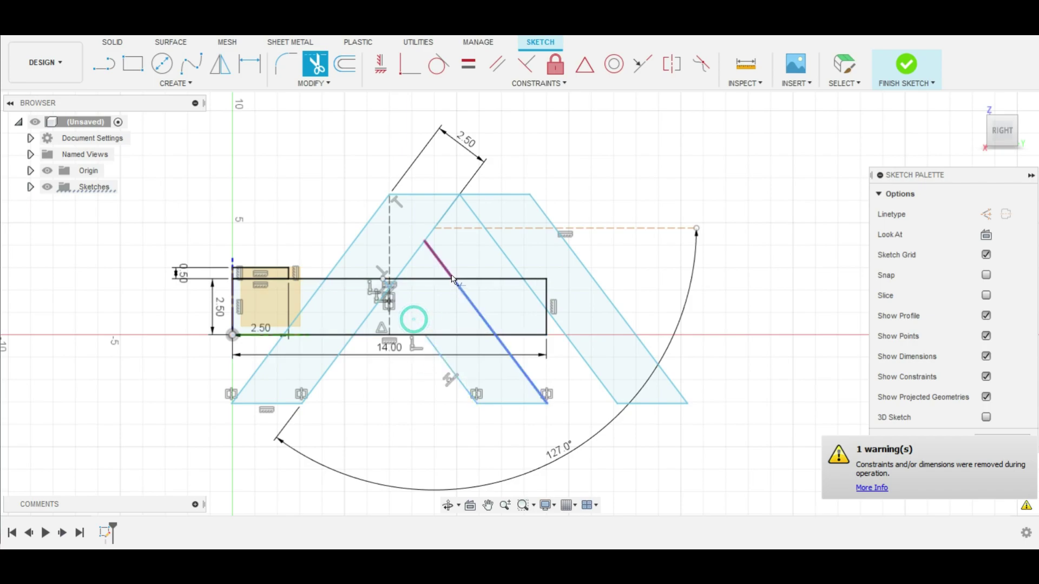
click(476, 306)
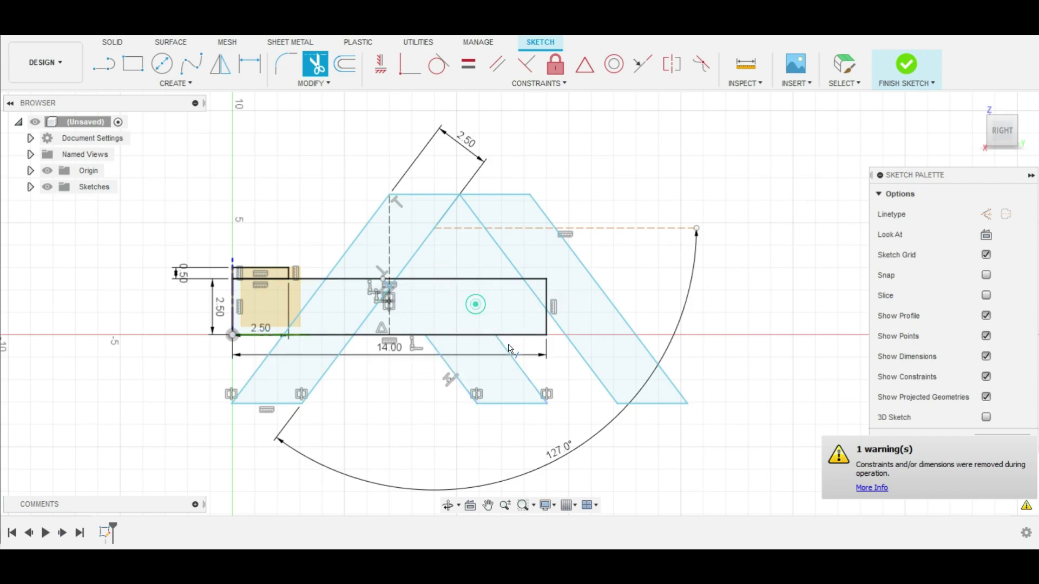
click(504, 347)
click(455, 373)
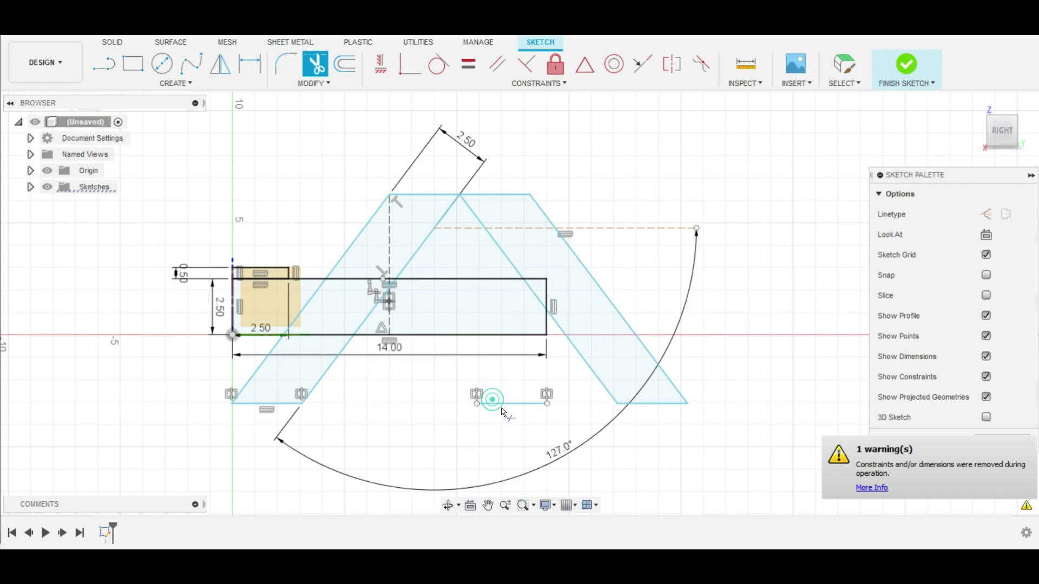
click(495, 404)
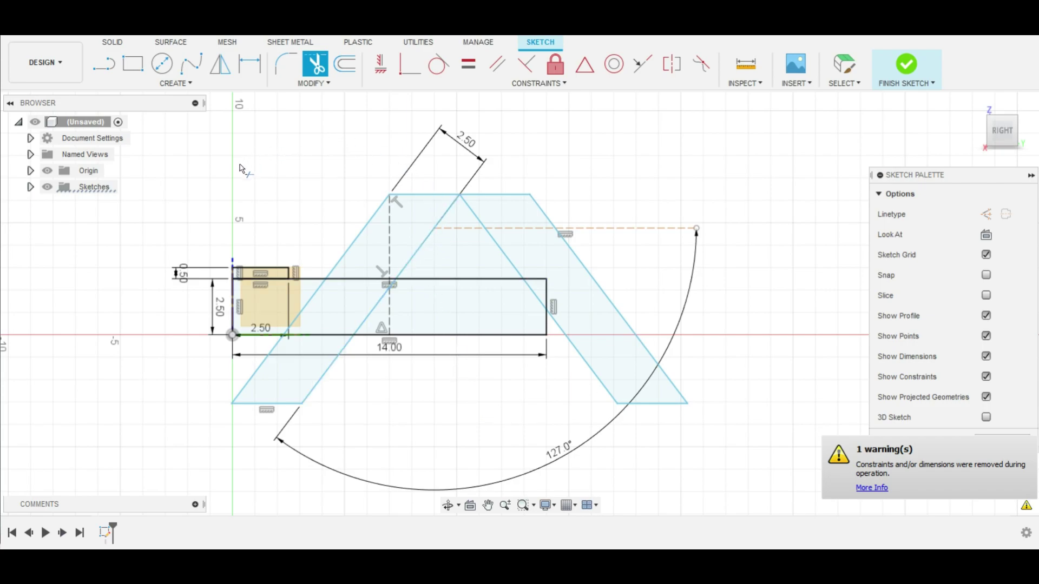
click(310, 390)
Draw a short vertical centre line straight down from the point where the legs meet.
key(d)
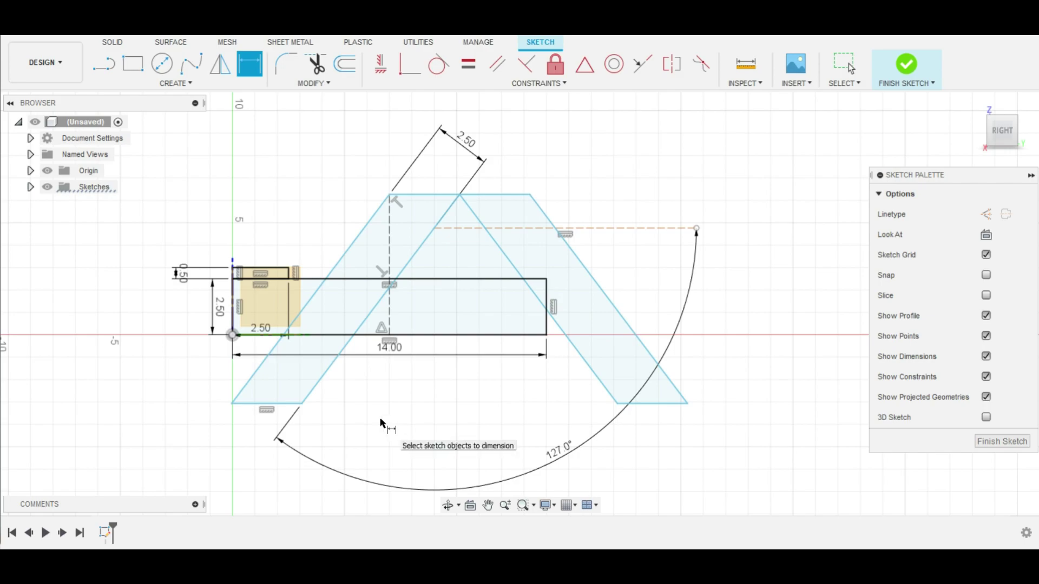
key(Escape)
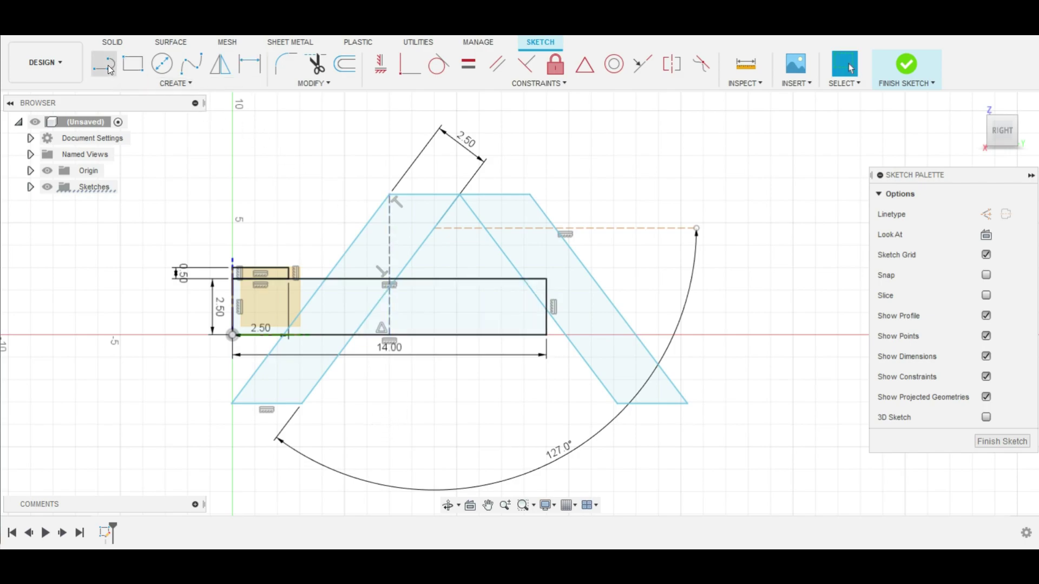
click(109, 68)
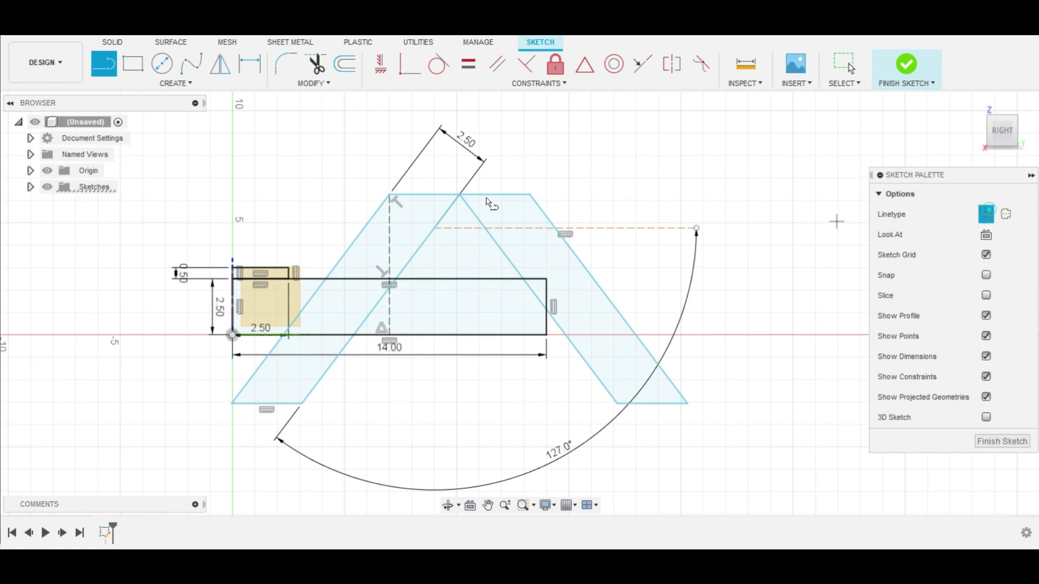
click(459, 195)
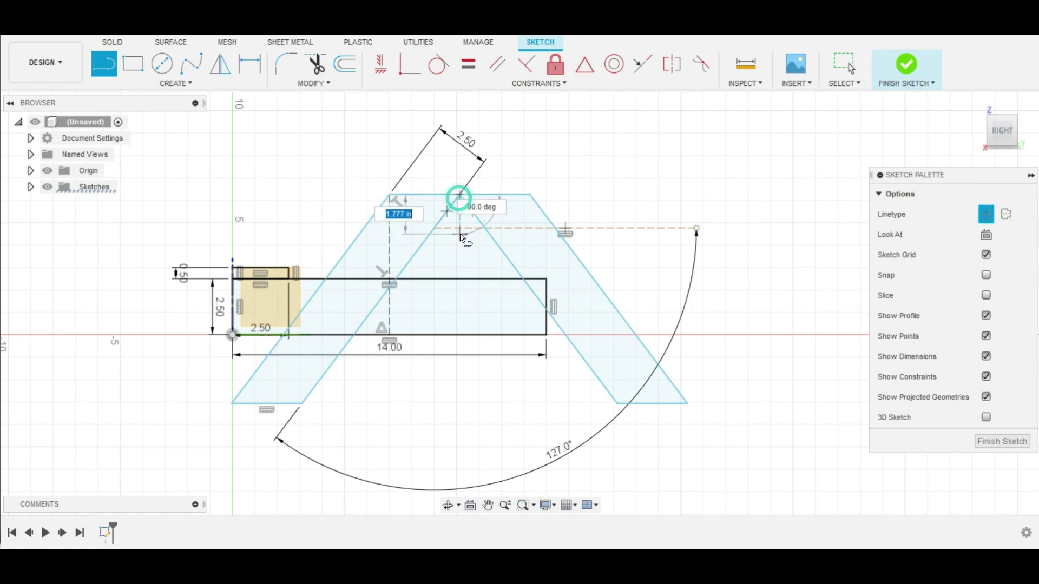
click(461, 264)
key(Escape)
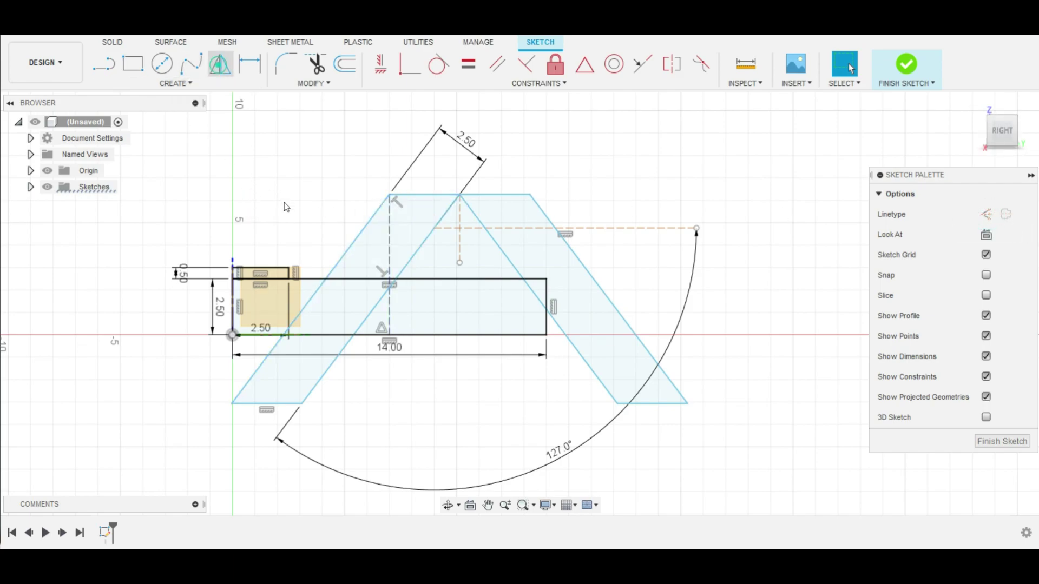
Mirror the seat edges, including the 14.00 bottom line and 0.50 left edge, across the dashed centre line.
click(220, 64)
click(272, 268)
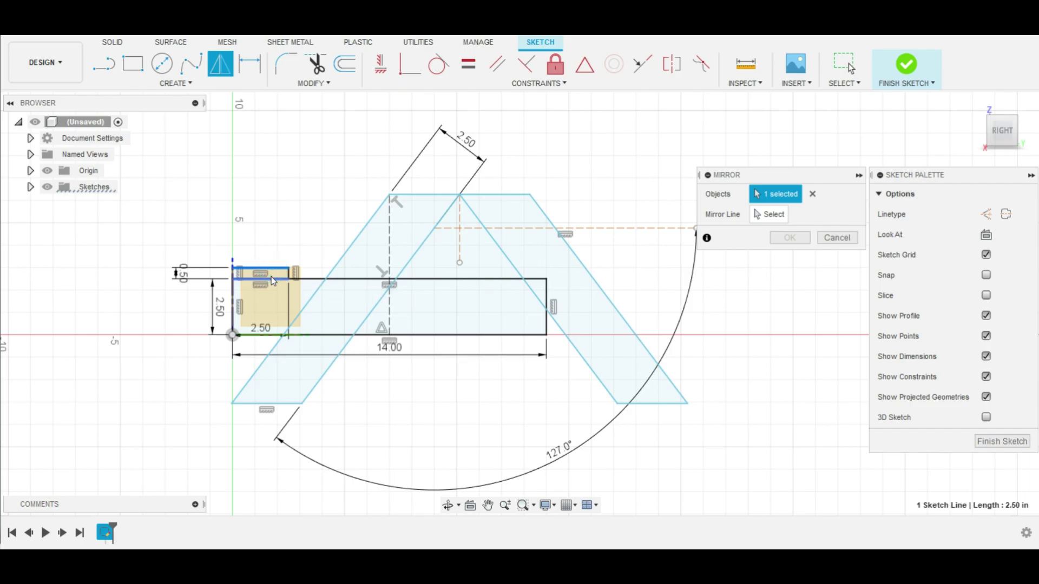
click(272, 279)
click(275, 335)
click(269, 336)
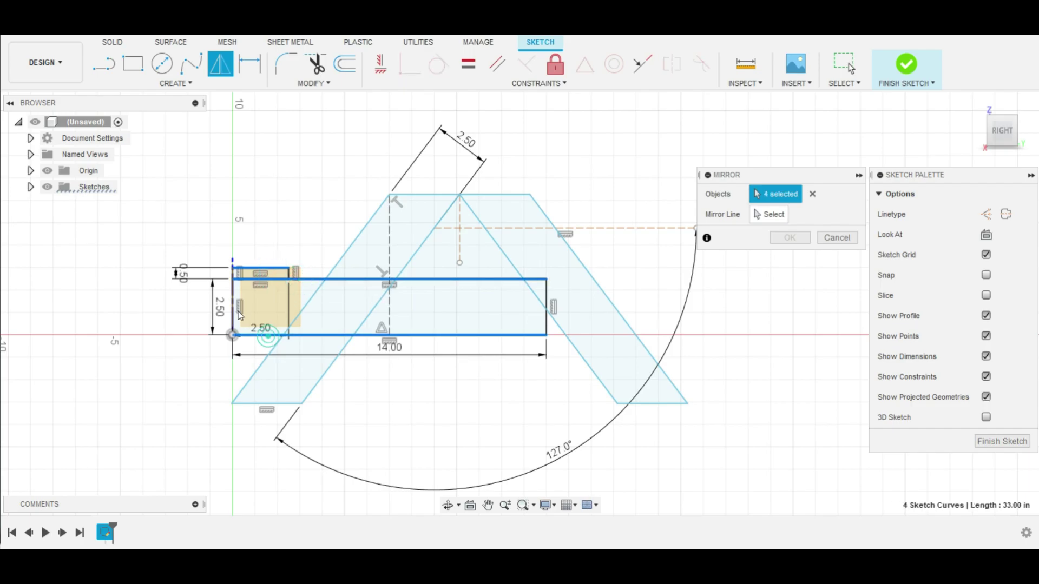
click(233, 308)
scroll(233, 280, up, 3)
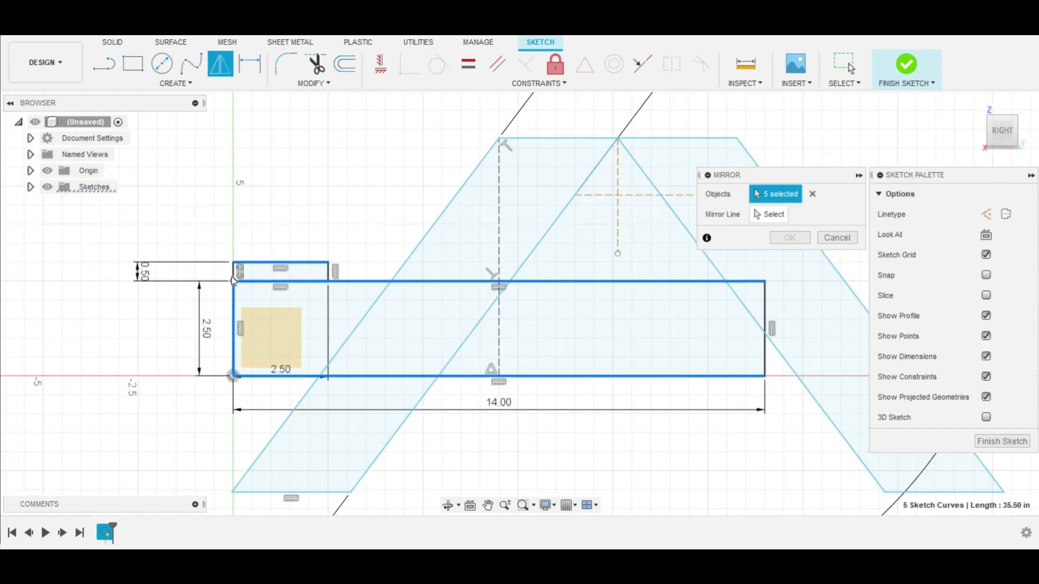
click(233, 275)
click(769, 214)
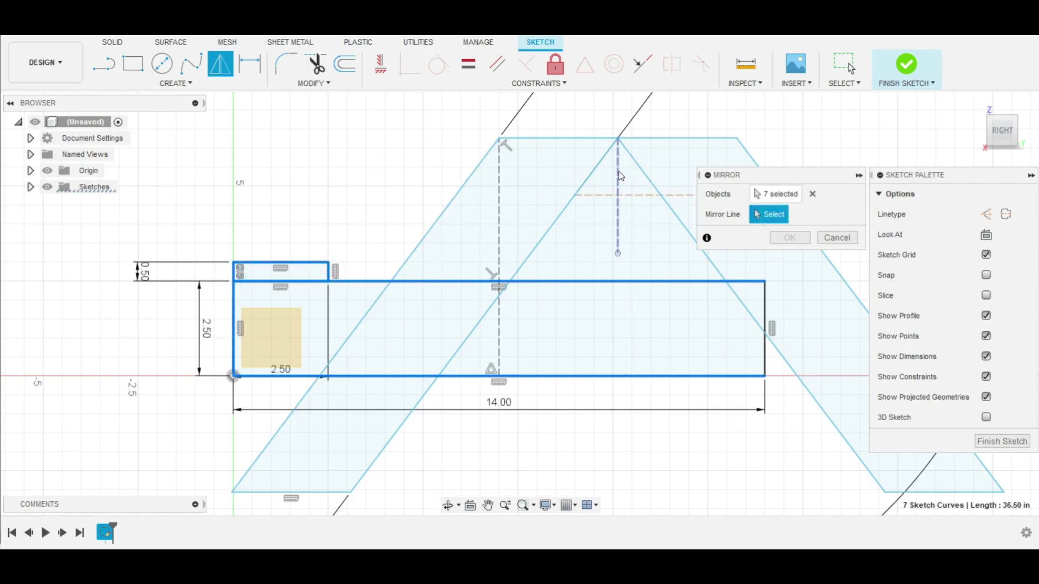
click(618, 172)
scroll(642, 270, down, 2)
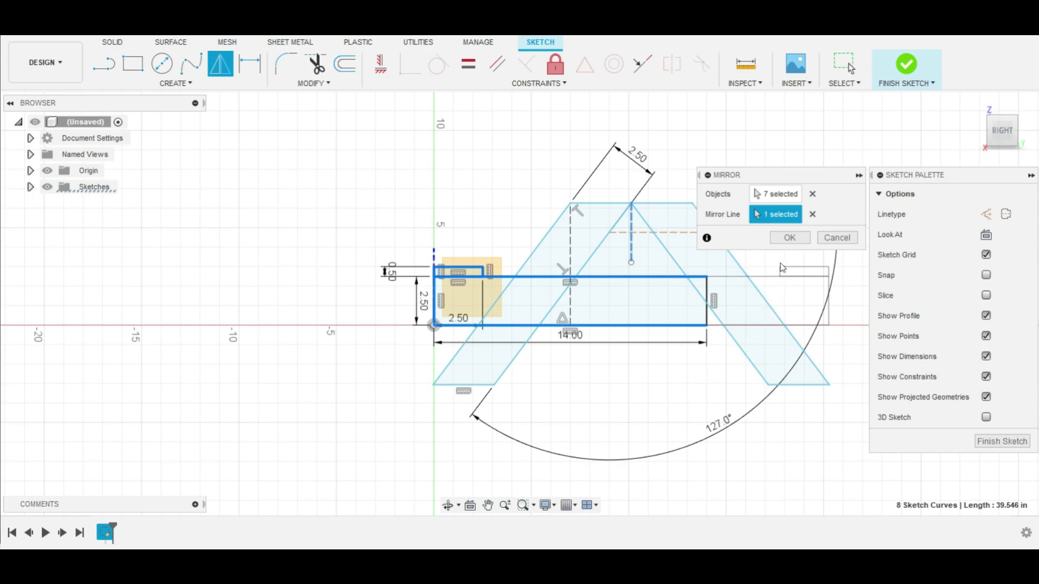
click(791, 238)
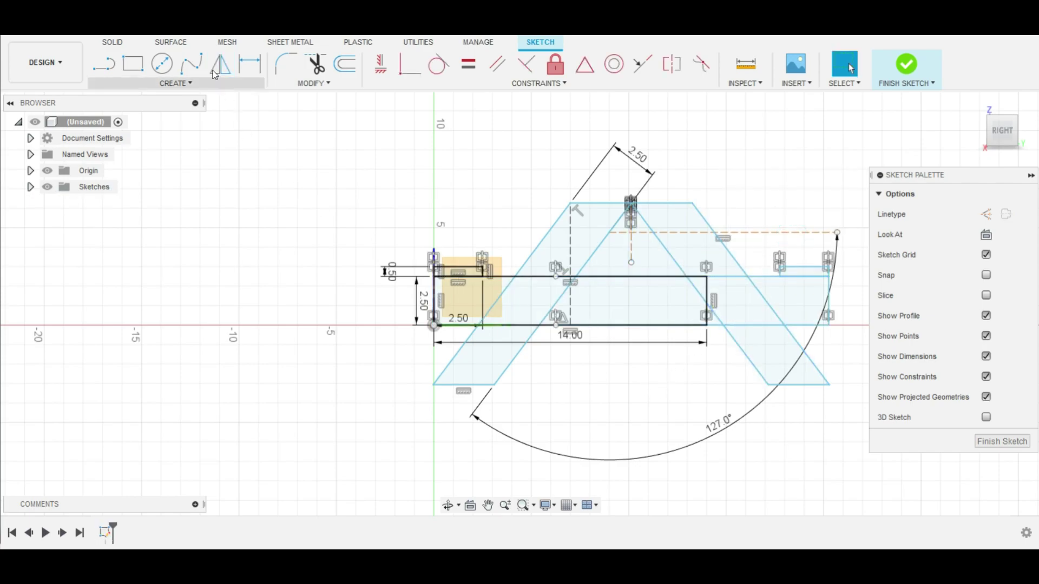
Trim the mirrored rectangle's right vertical edge and the diagonal piece between the horizontal lines.
click(321, 66)
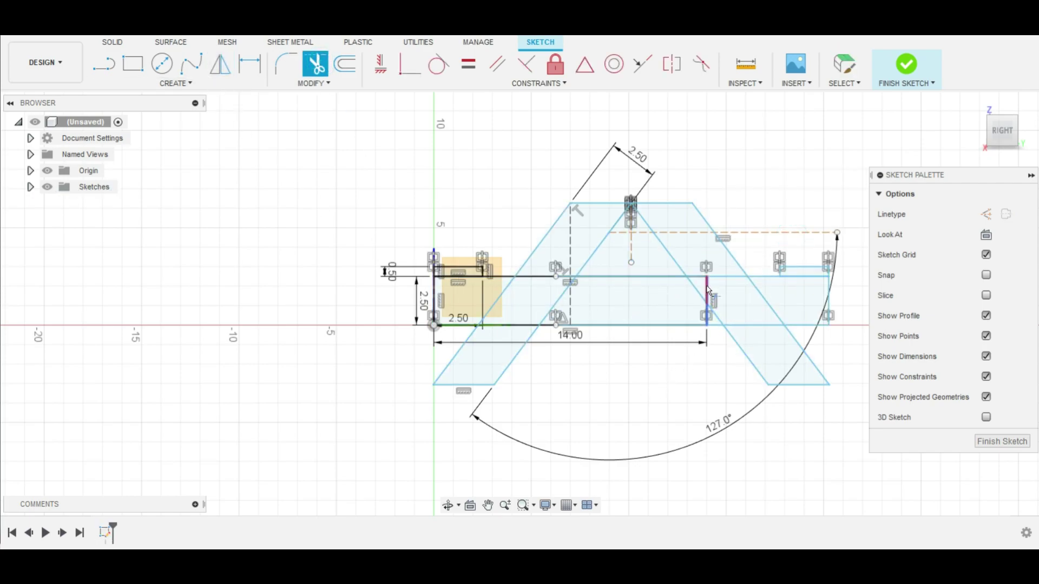
click(706, 306)
click(709, 312)
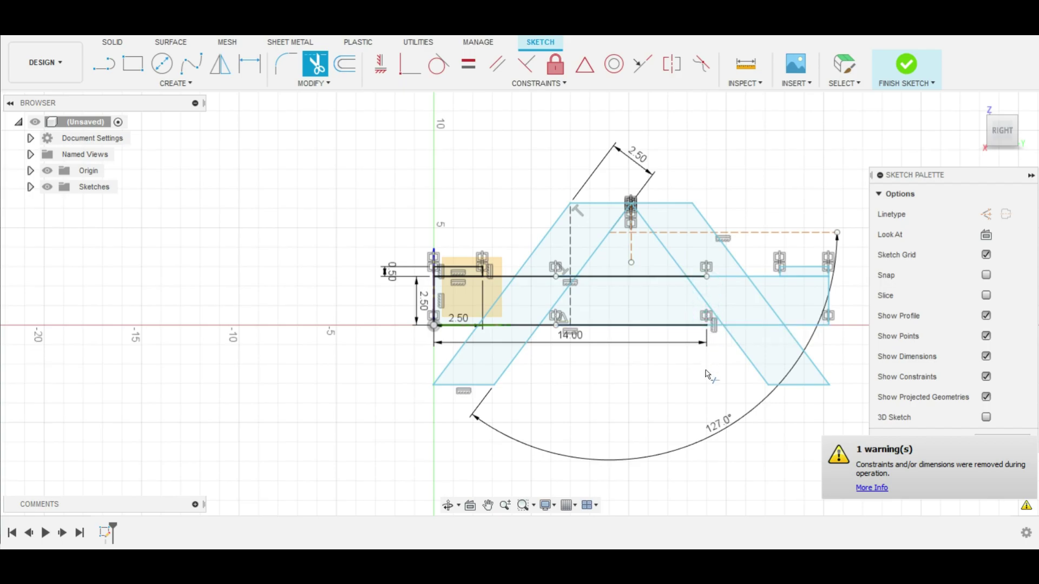
scroll(700, 401, down, 2)
middle_drag(626, 406, 575, 401)
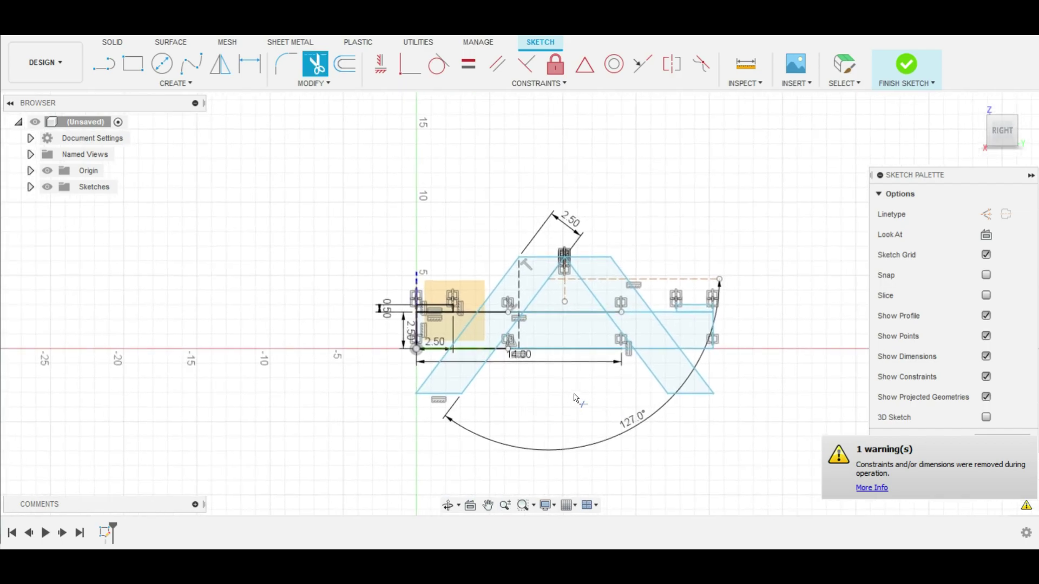
scroll(592, 373, up, 2)
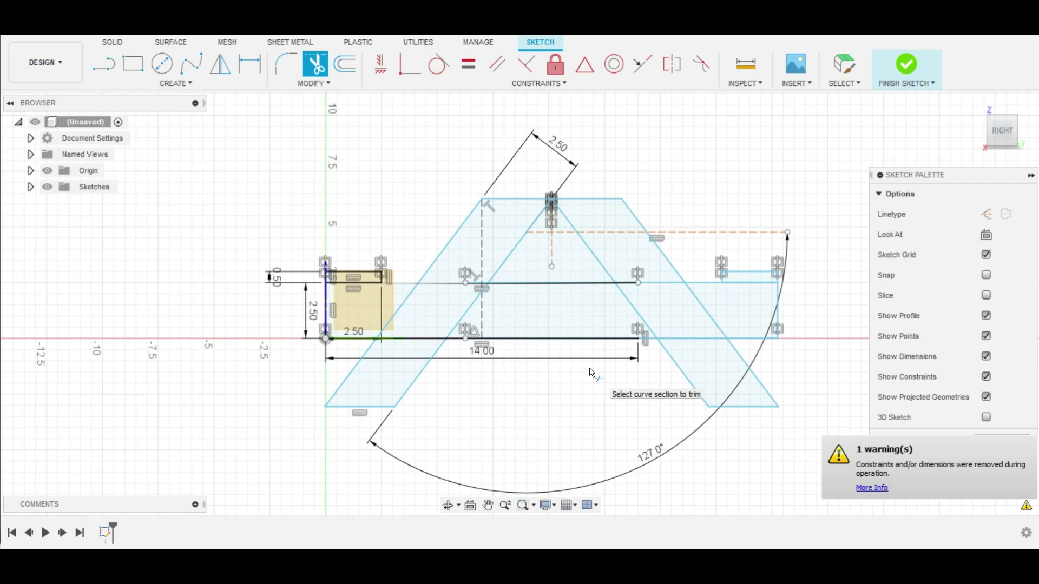
scroll(596, 379, up, 2)
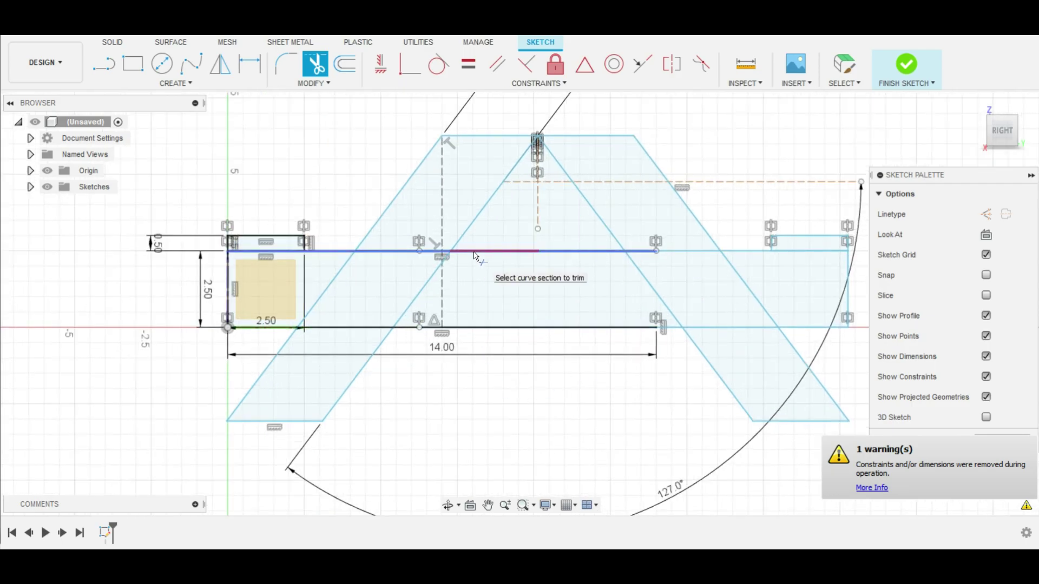
Trim the top-line sections around the centre and remove the dashed centre line and its stub.
click(533, 252)
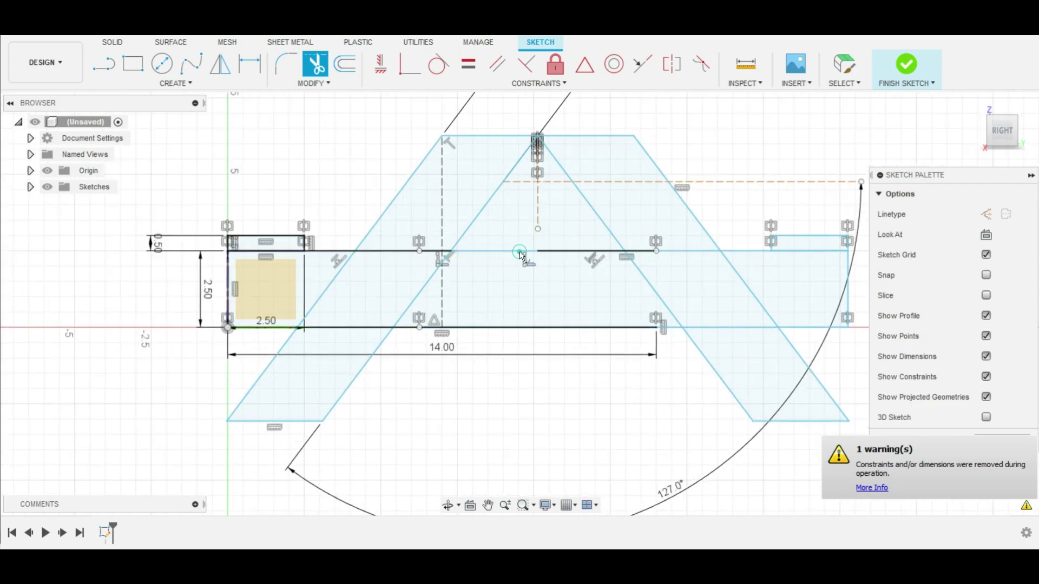
click(557, 255)
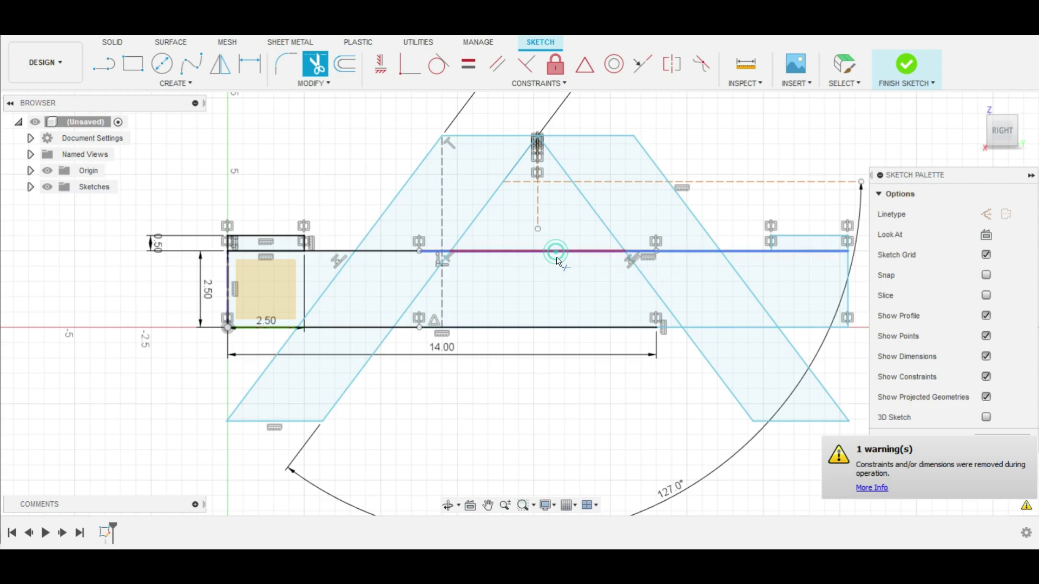
click(644, 257)
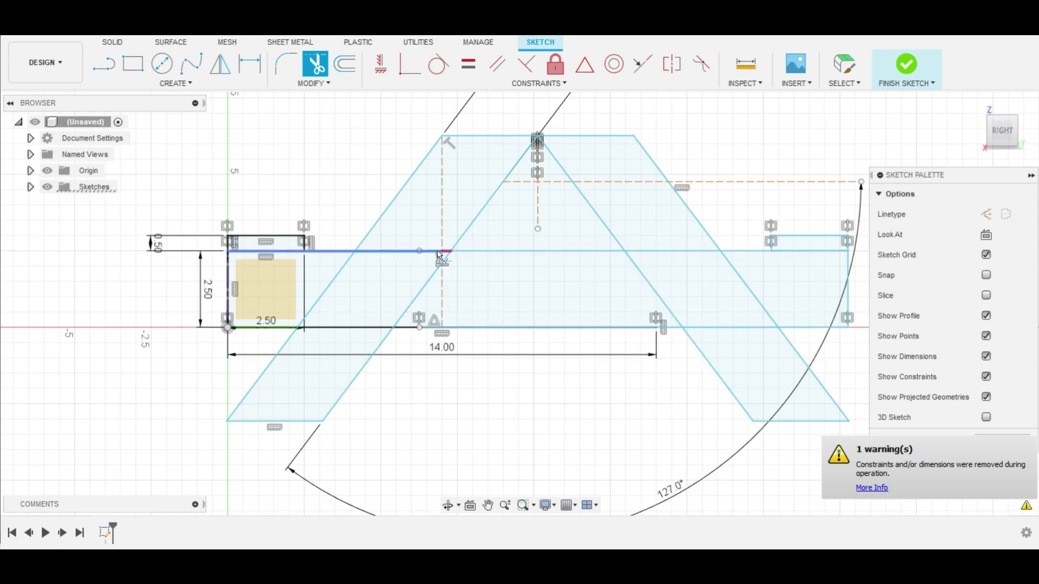
click(439, 253)
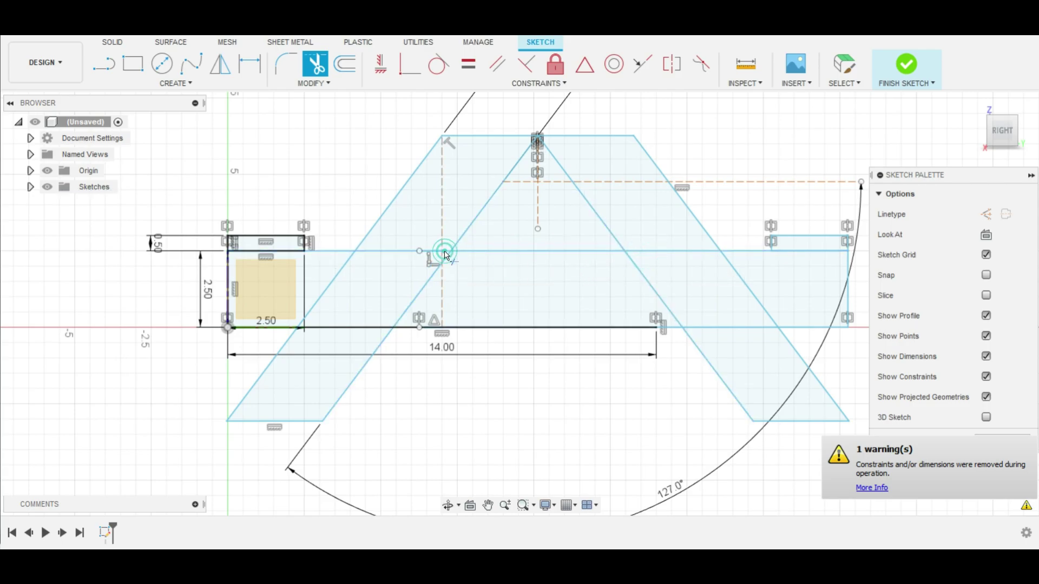
click(438, 255)
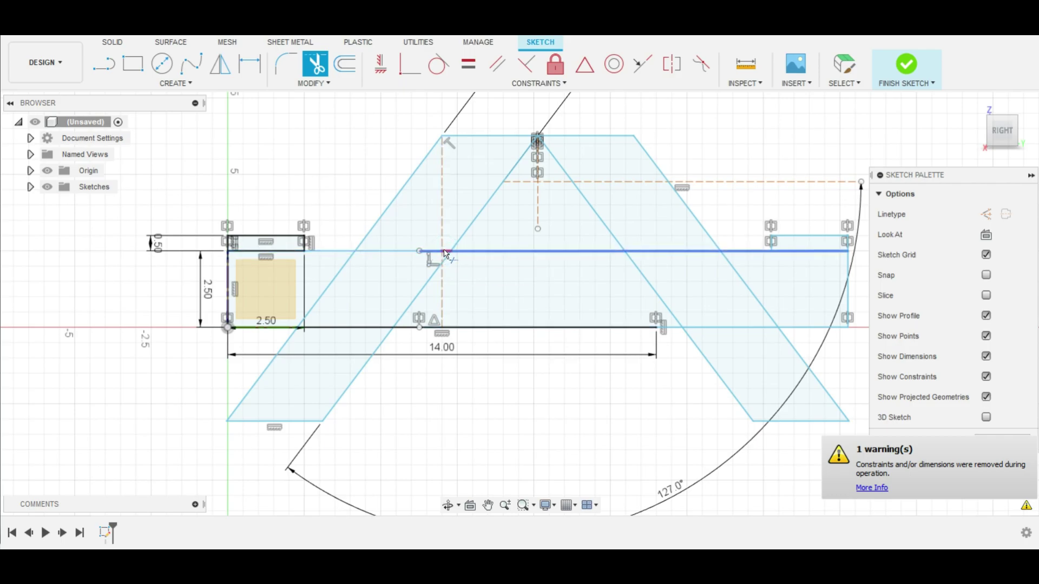
click(437, 254)
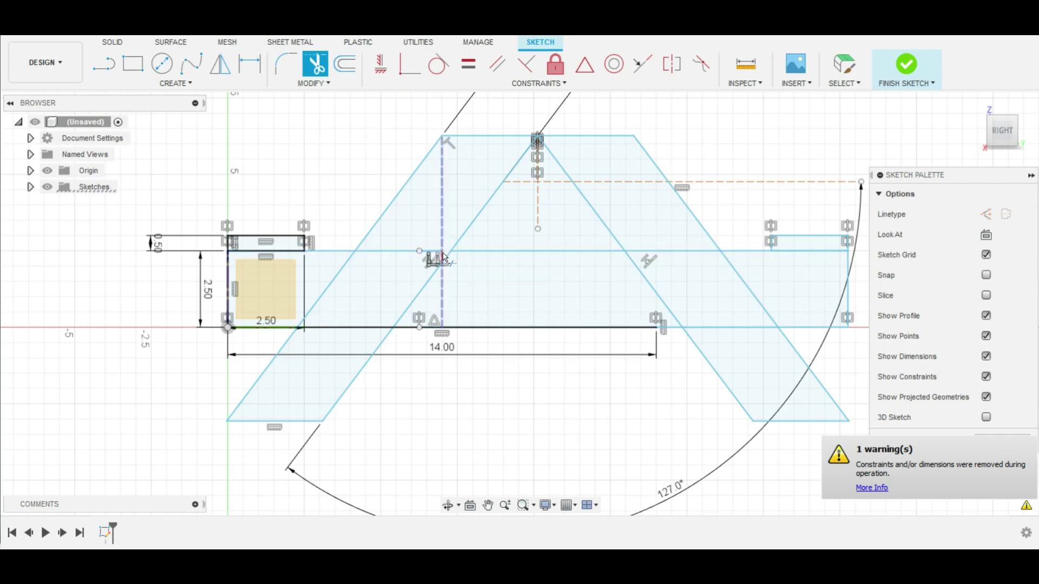
click(443, 241)
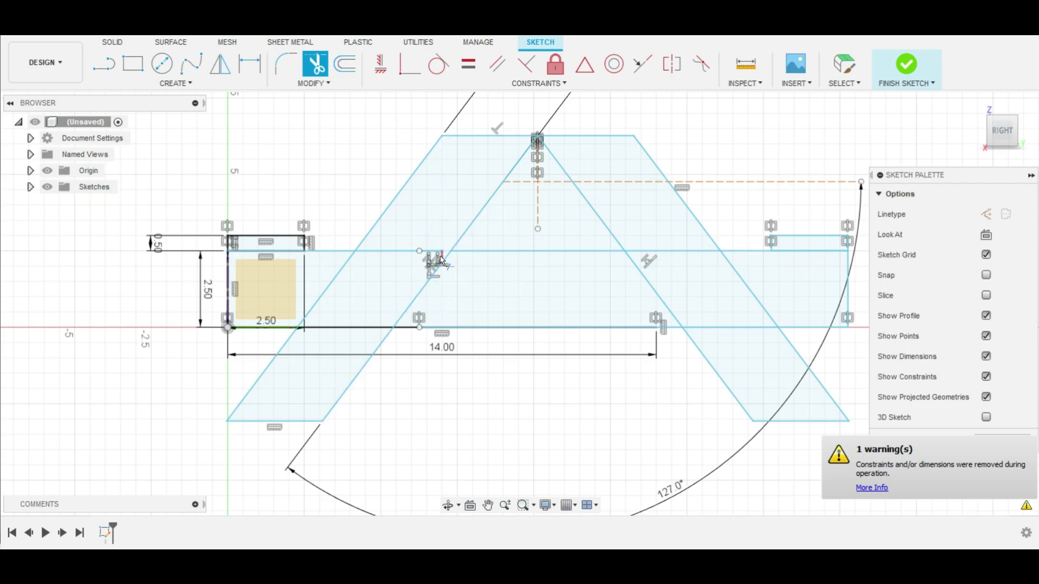
click(441, 261)
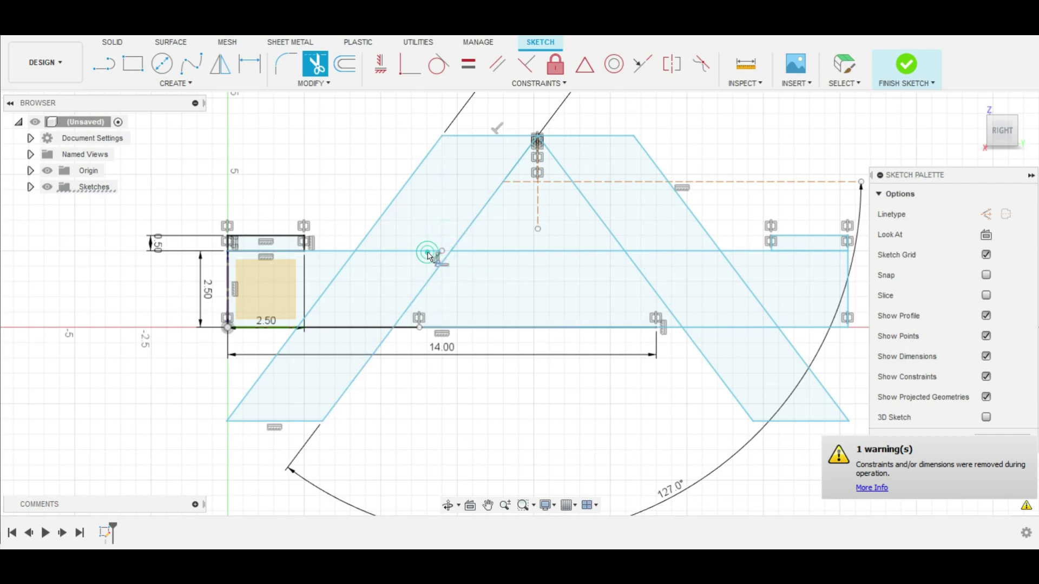
click(191, 63)
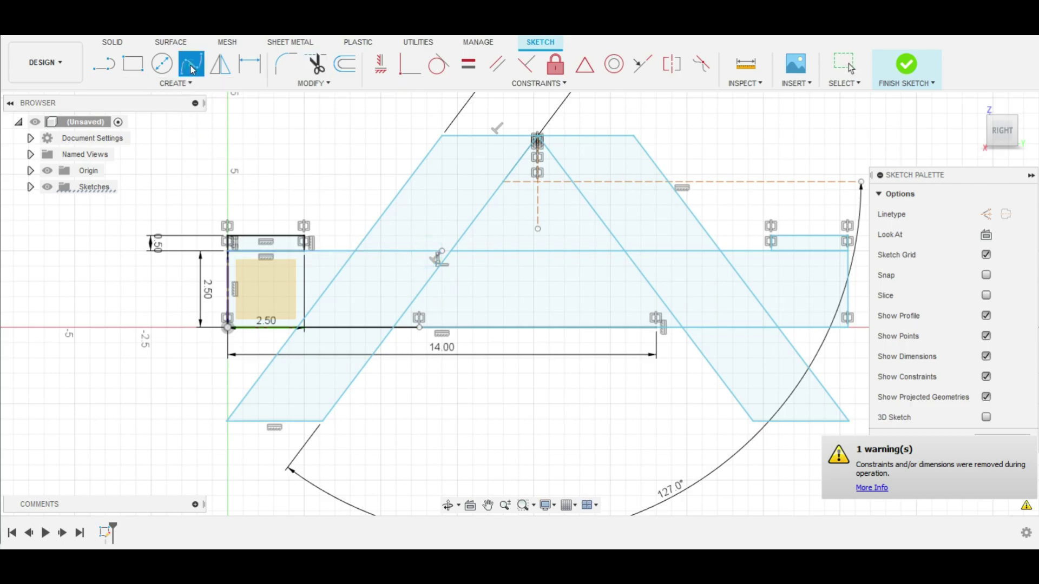
click(451, 251)
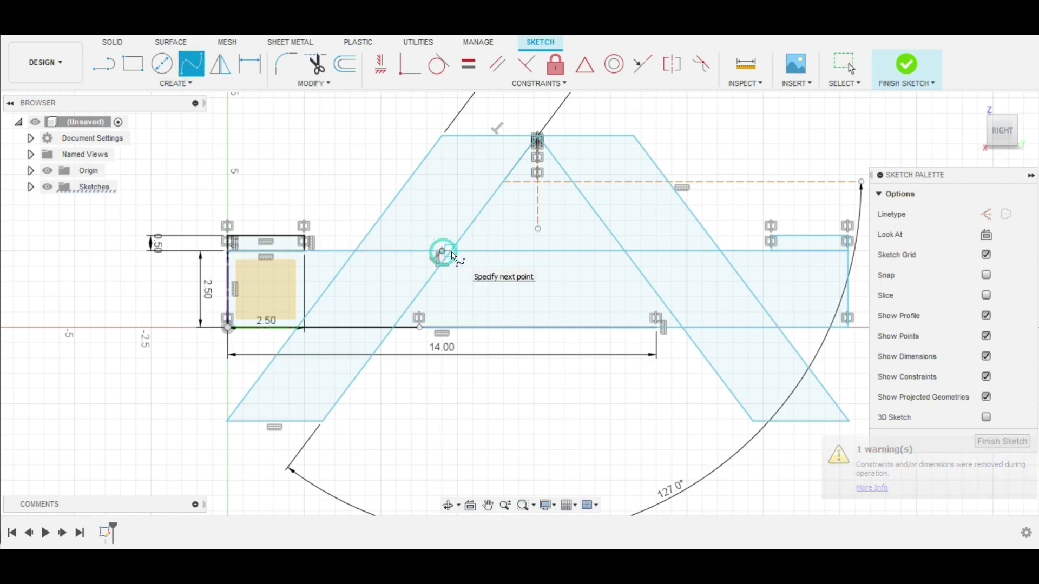
key(Escape)
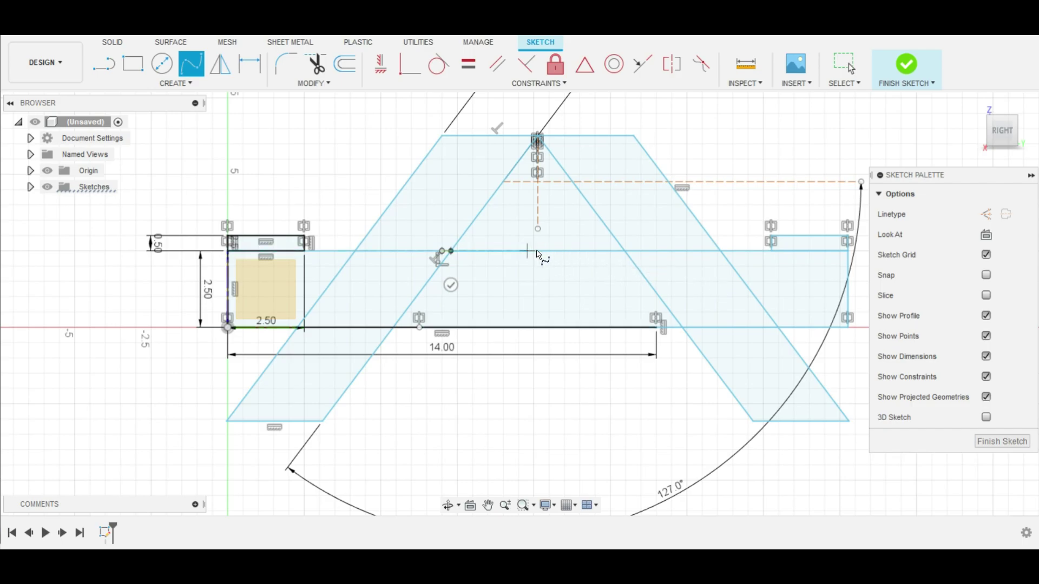
middle_drag(772, 259, 708, 265)
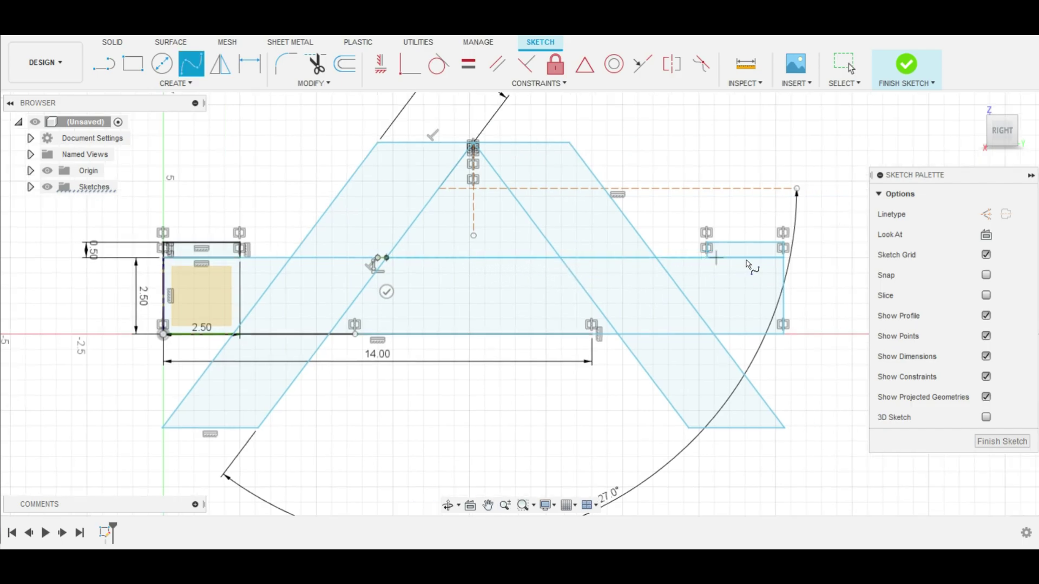
click(784, 257)
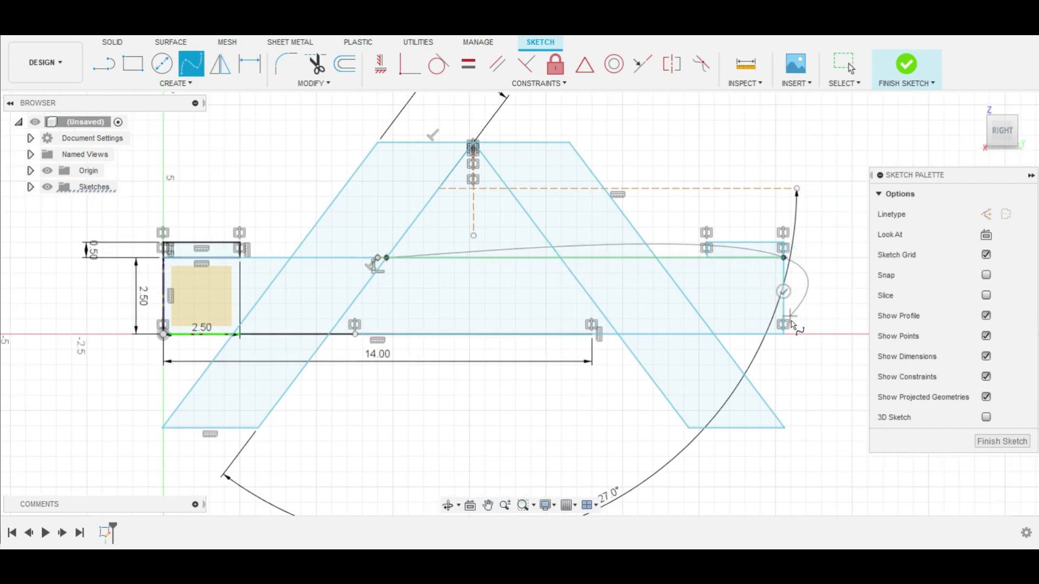
key(Escape)
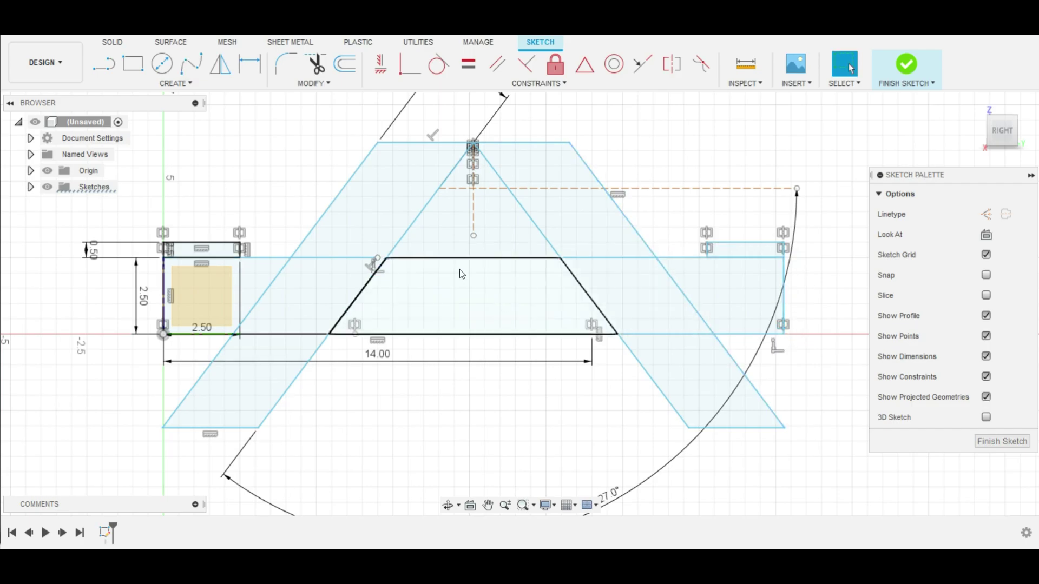
click(100, 69)
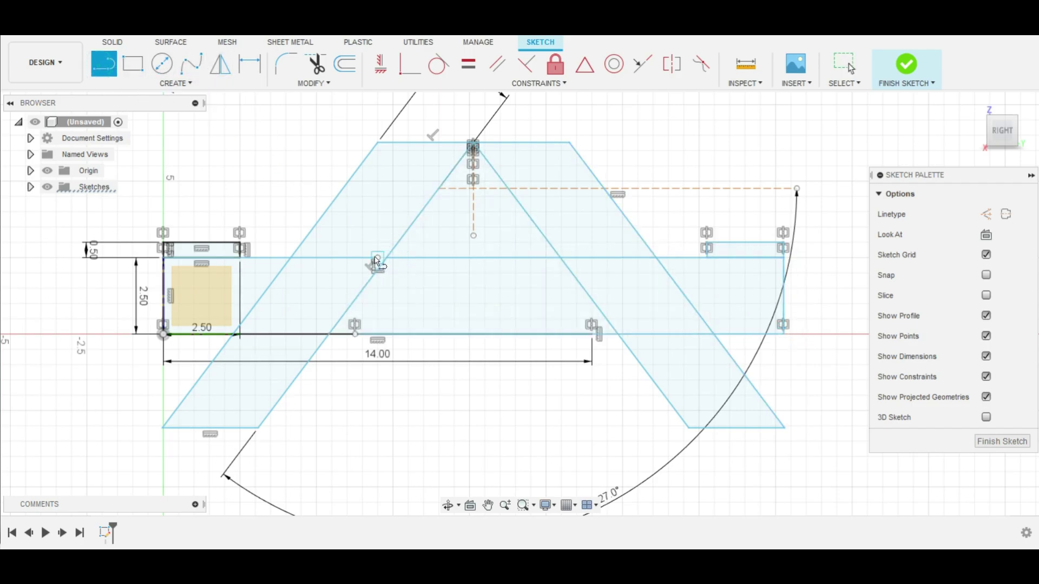
Cancel a stray line and trim two segments off the bottom line.
click(377, 258)
key(Escape)
key(t)
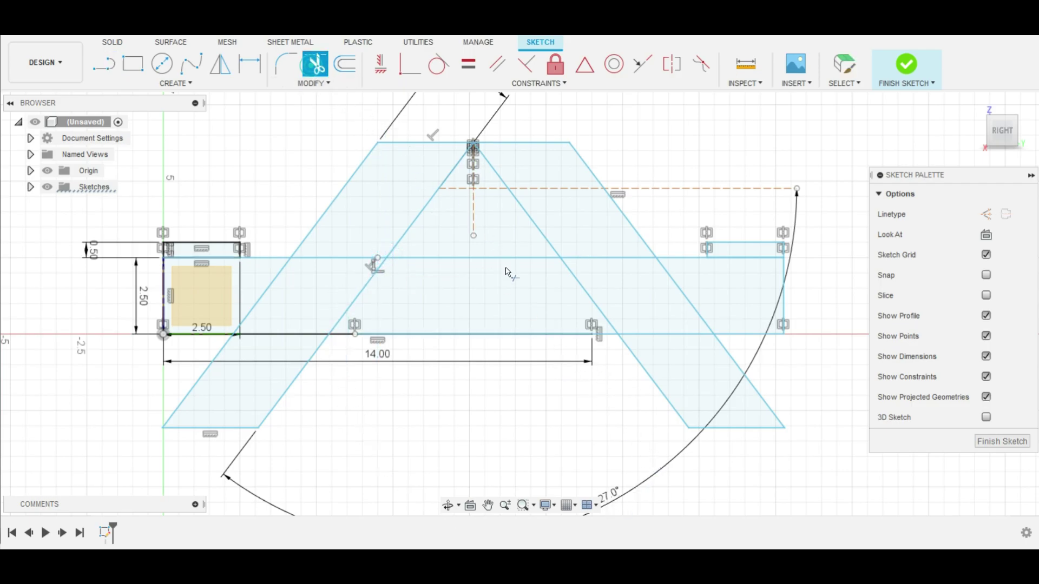
click(493, 335)
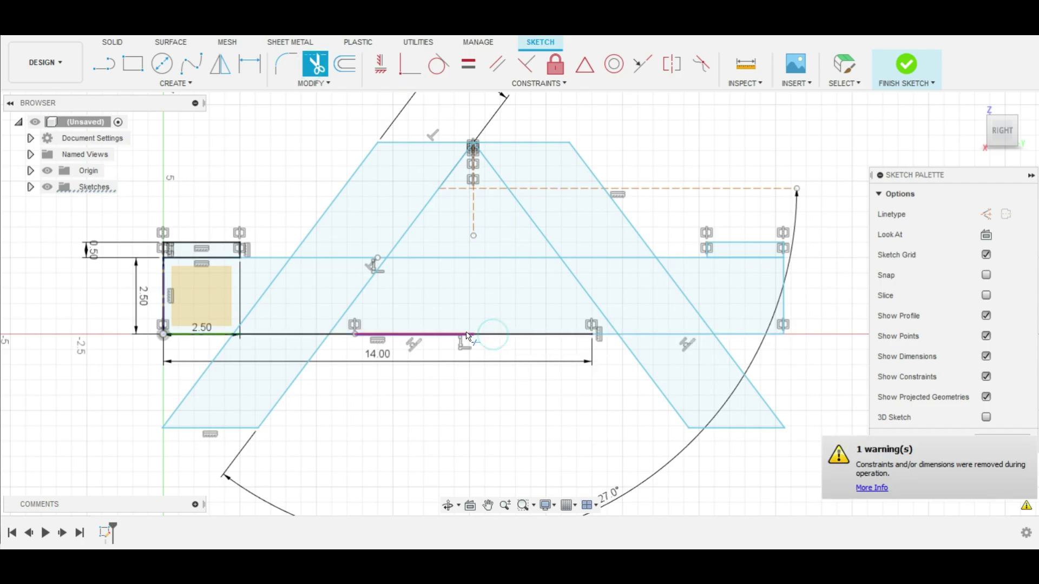
click(468, 336)
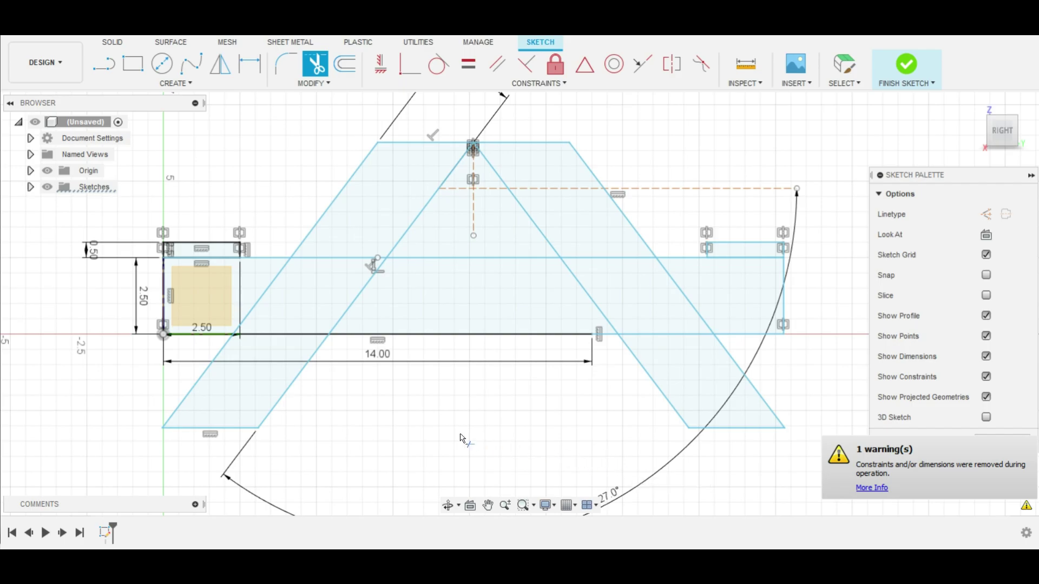
scroll(461, 438, down, 2)
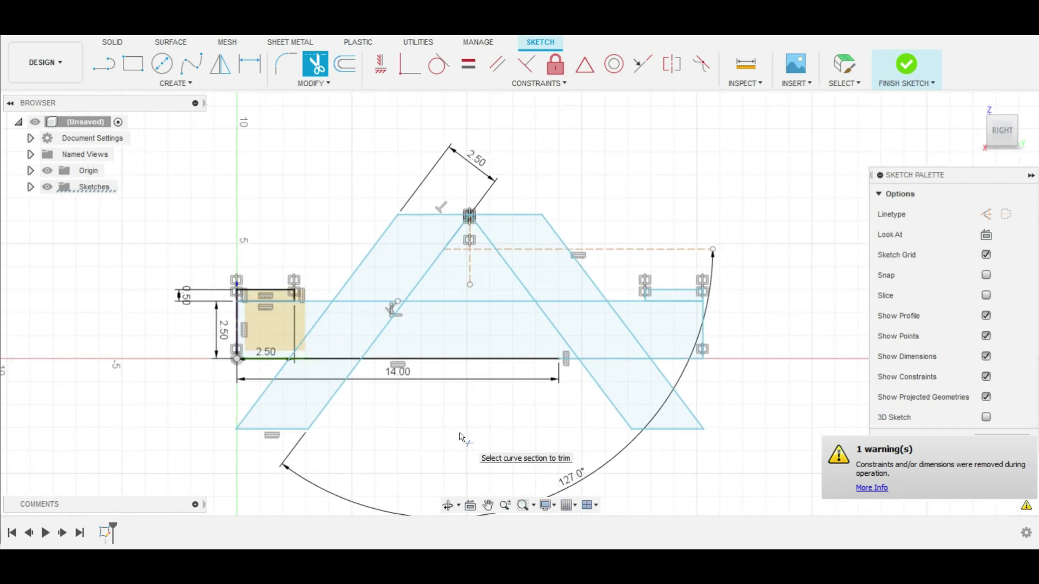
Draw a 2.50 in vertical line straight up from the sketch origin.
click(104, 65)
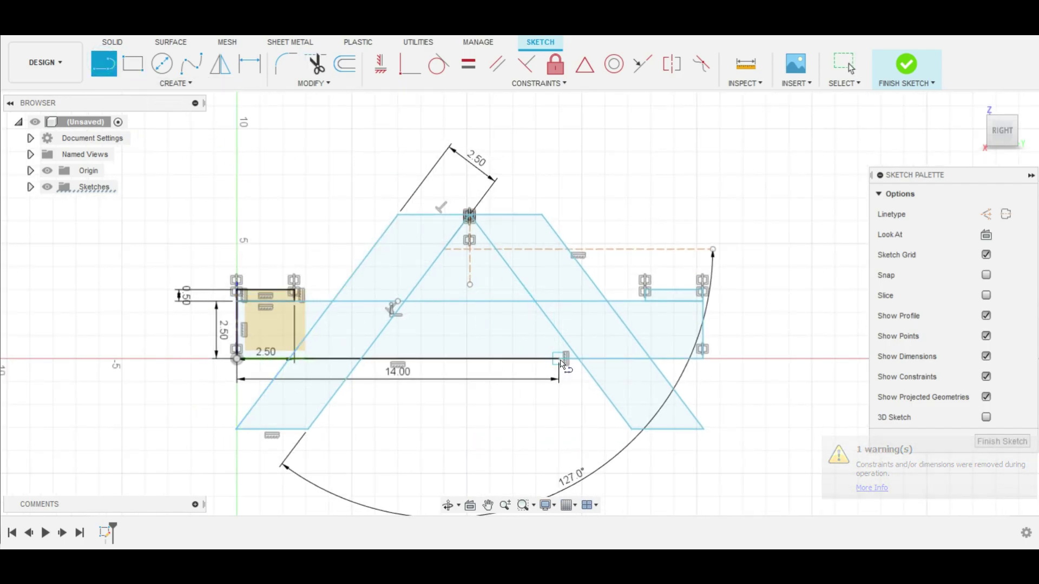
click(237, 359)
click(236, 299)
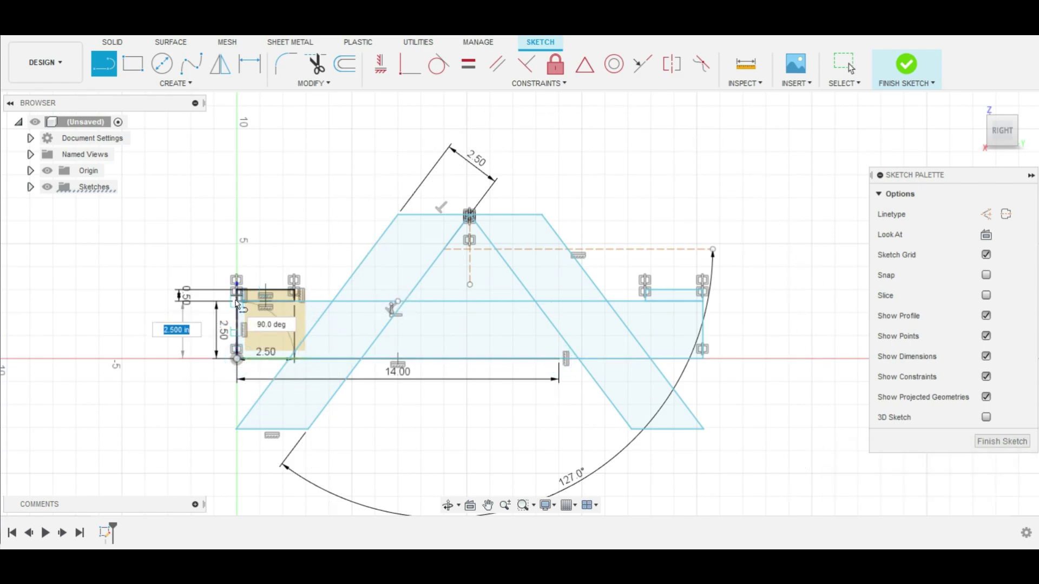
key(Escape)
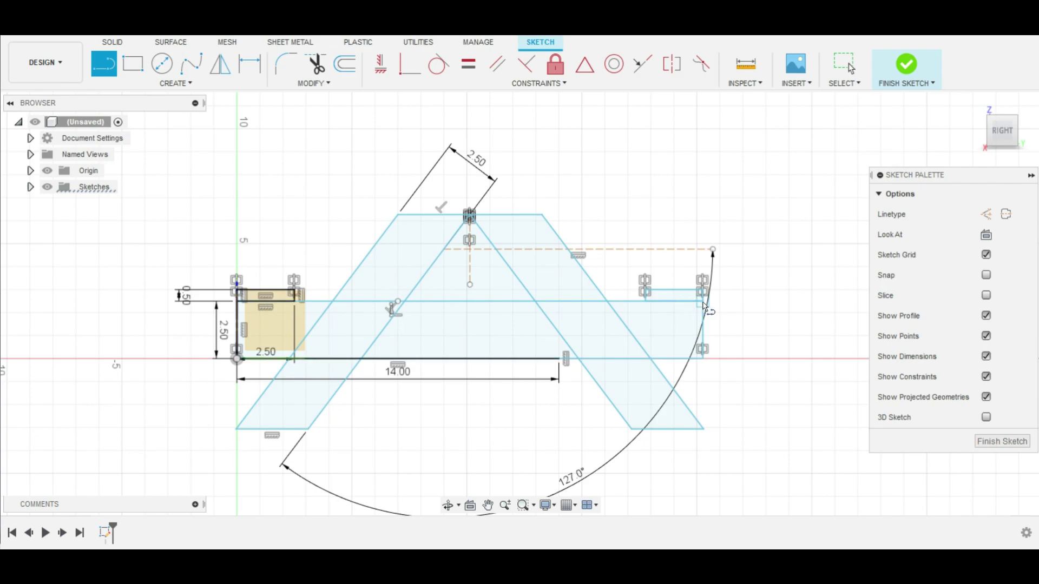
key(Escape)
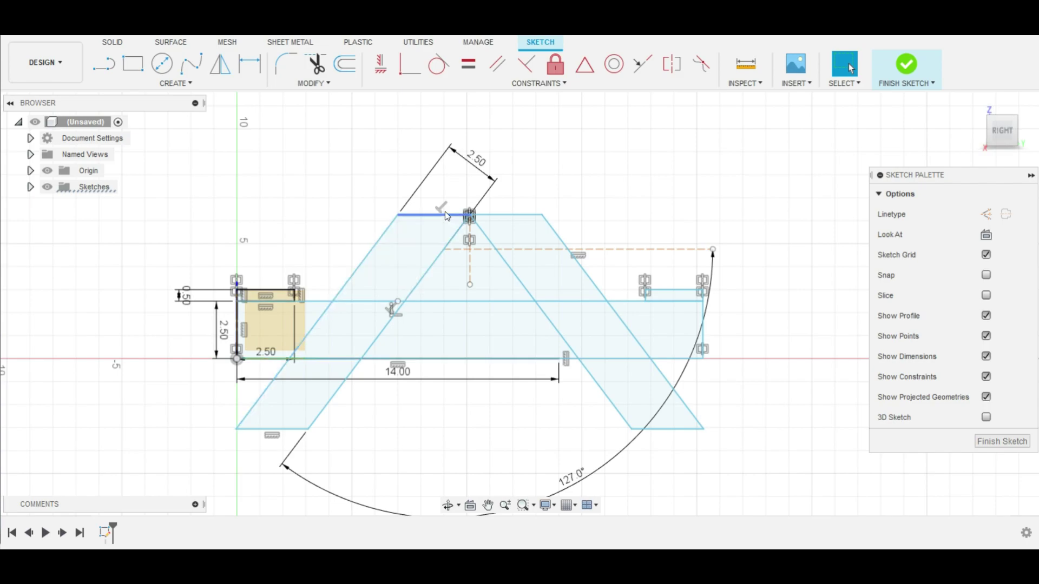
Draw a 2.5 by 0.5 rectangle above the crossed legs.
key(r)
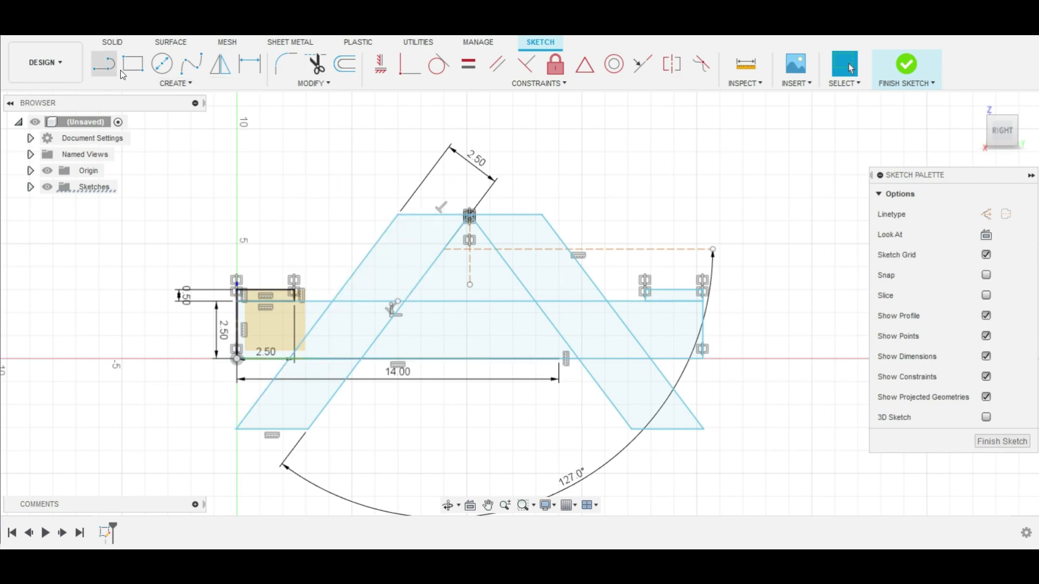
click(342, 142)
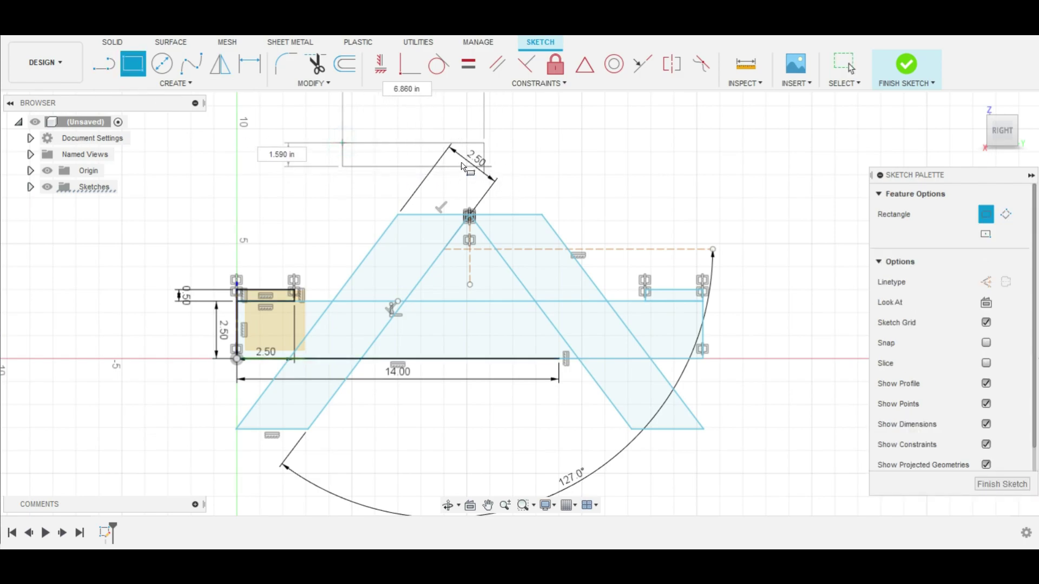
key(Tab)
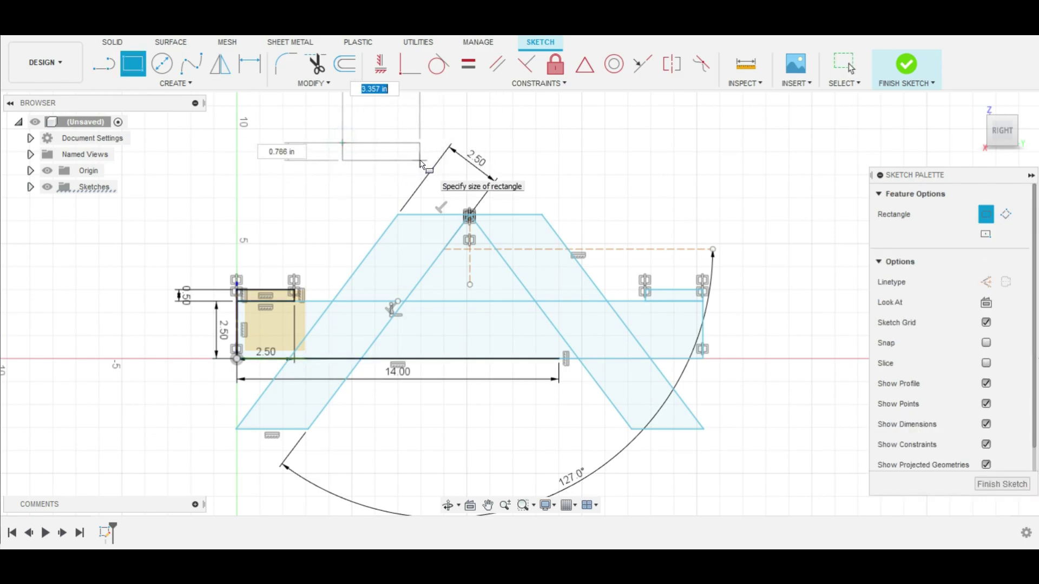
key(Tab)
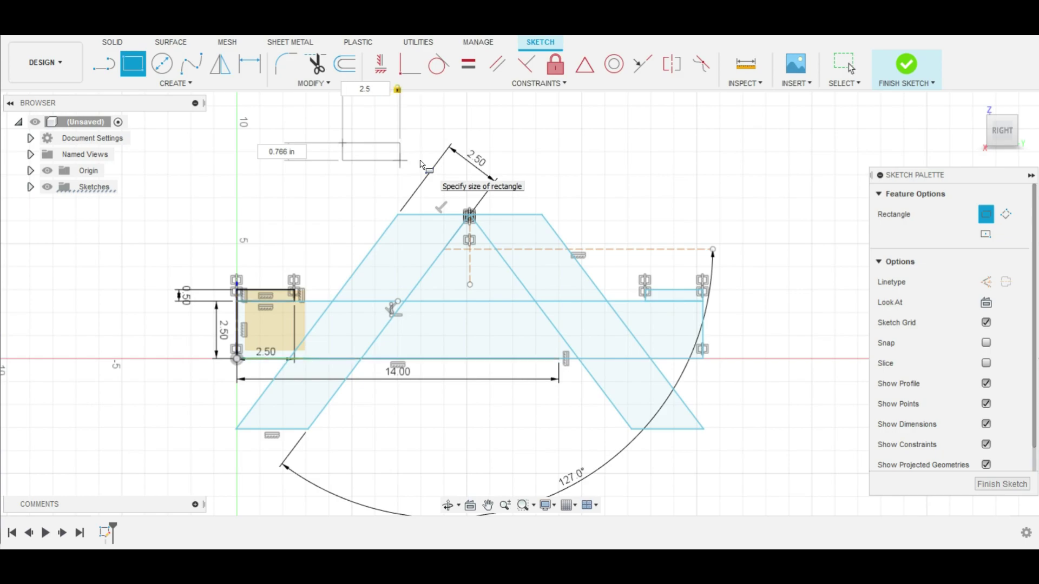
text(.5)
key(Tab)
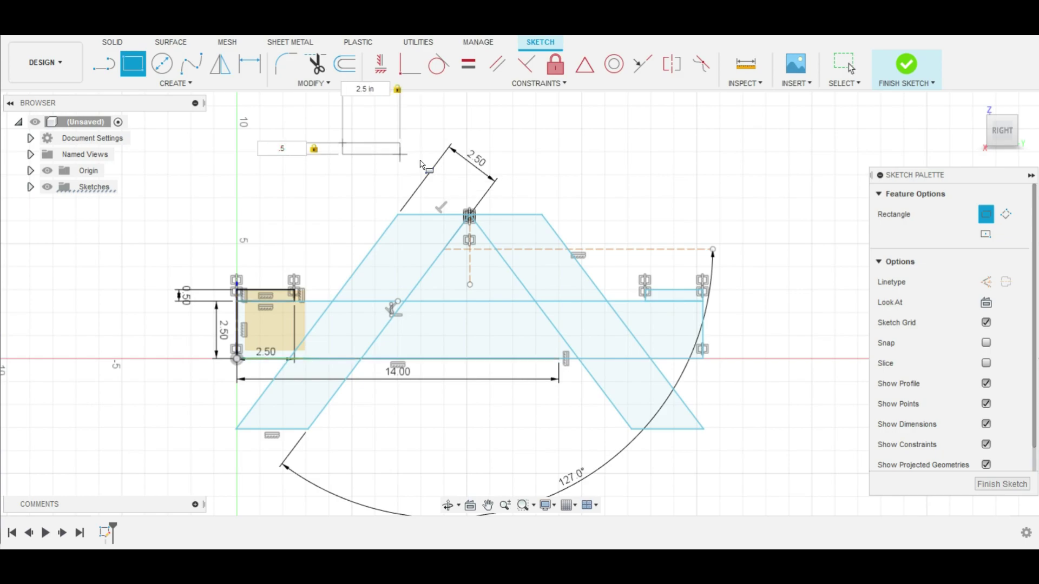
key(Return)
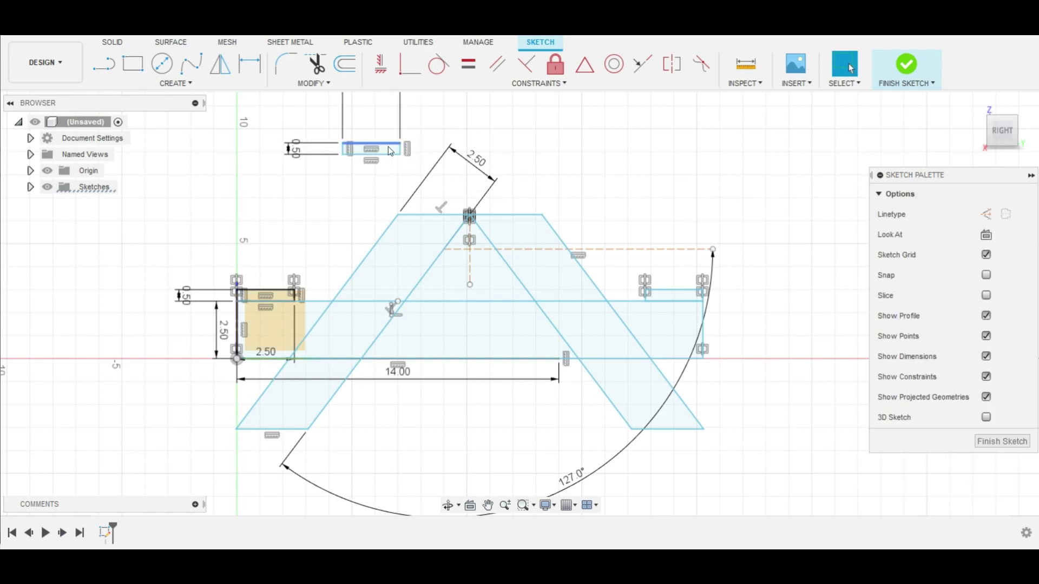
Select the top edge of the new rectangle.
drag(329, 119, 416, 179)
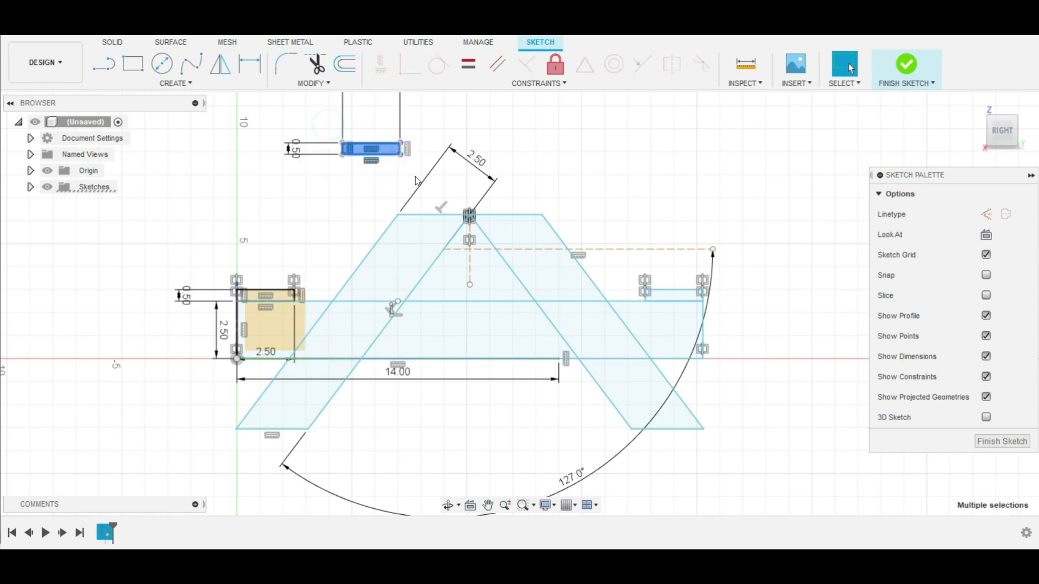
click(402, 171)
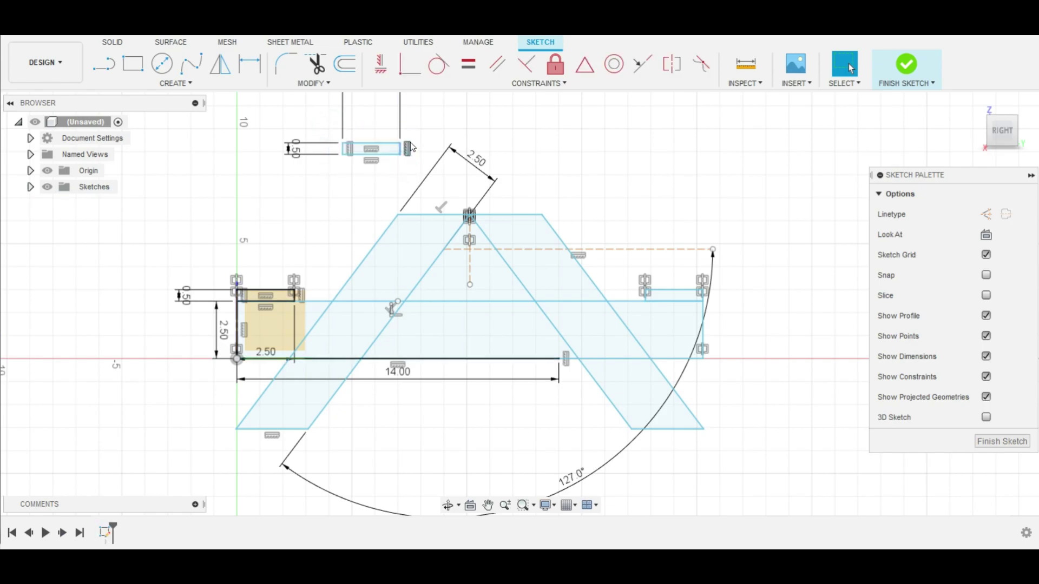
click(341, 177)
scroll(355, 164, down, 2)
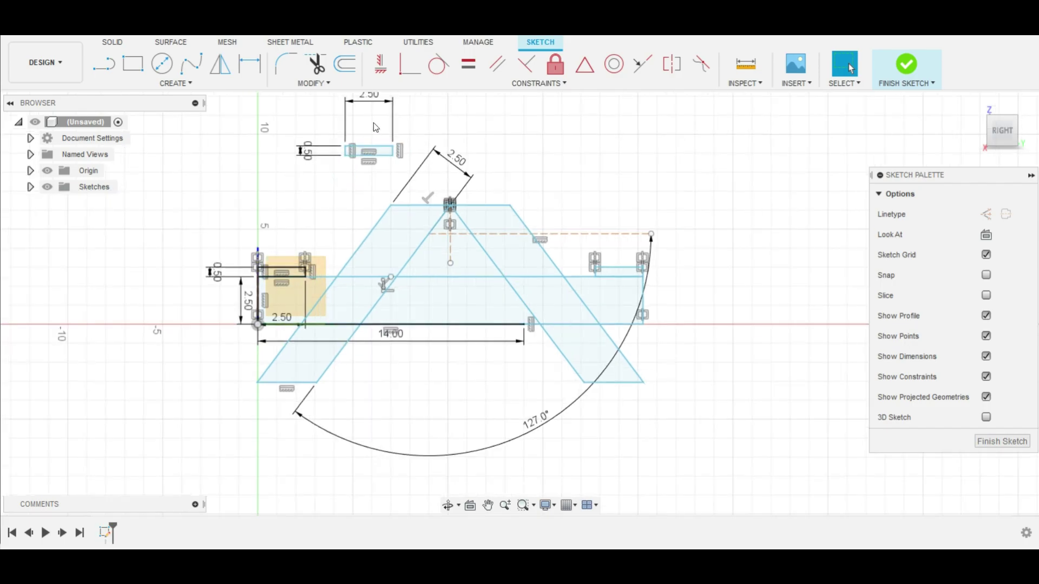
click(390, 153)
Copy the rectangle 2.5 in to the right, flush beside the original.
scroll(392, 154, up, 2)
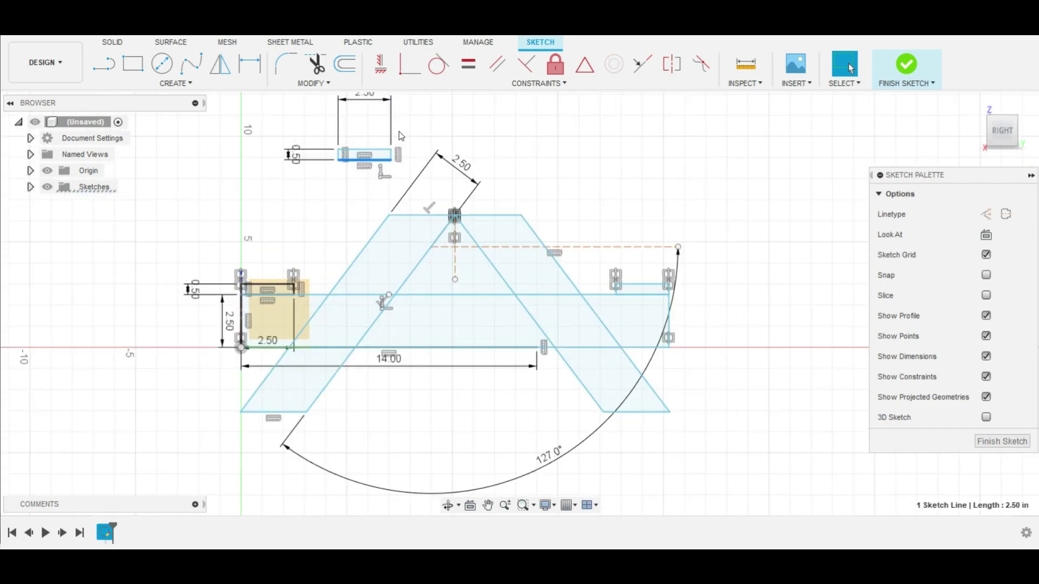
scroll(390, 163, up, 2)
shift+click(390, 173)
shift+click(312, 163)
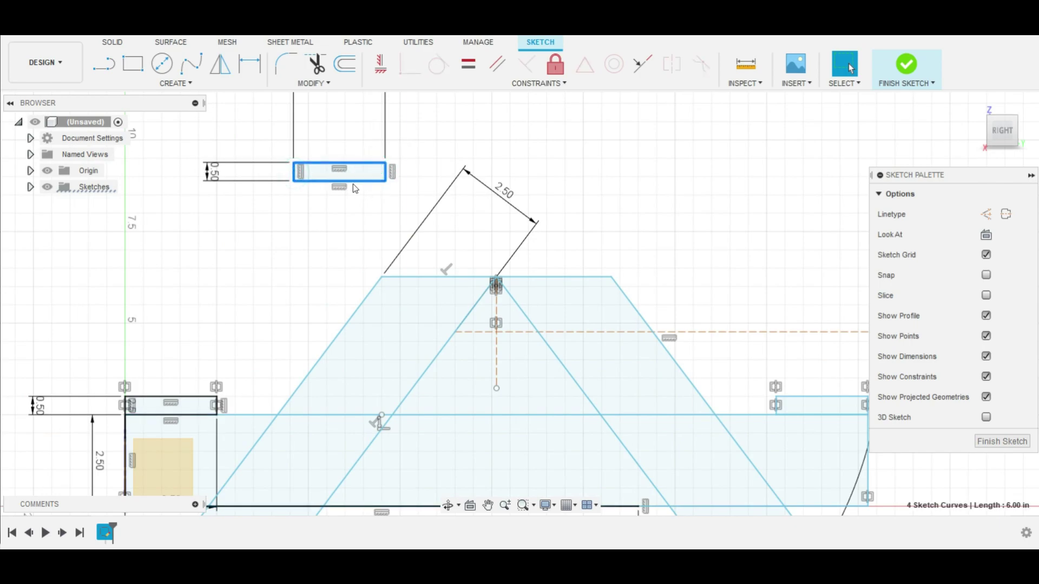
key(m)
mouse_move(378, 180)
mouse_down()
mouse_move(484, 177)
mouse_move(474, 175)
mouse_up()
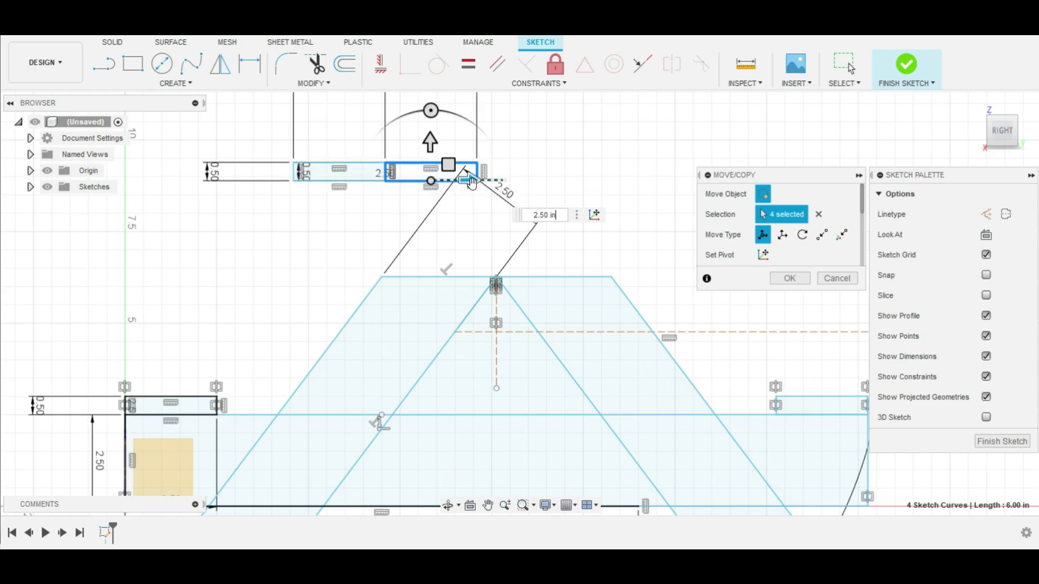
mouse_move(470, 180)
mouse_down()
mouse_move(591, 185)
mouse_move(458, 185)
mouse_up()
key(Return)
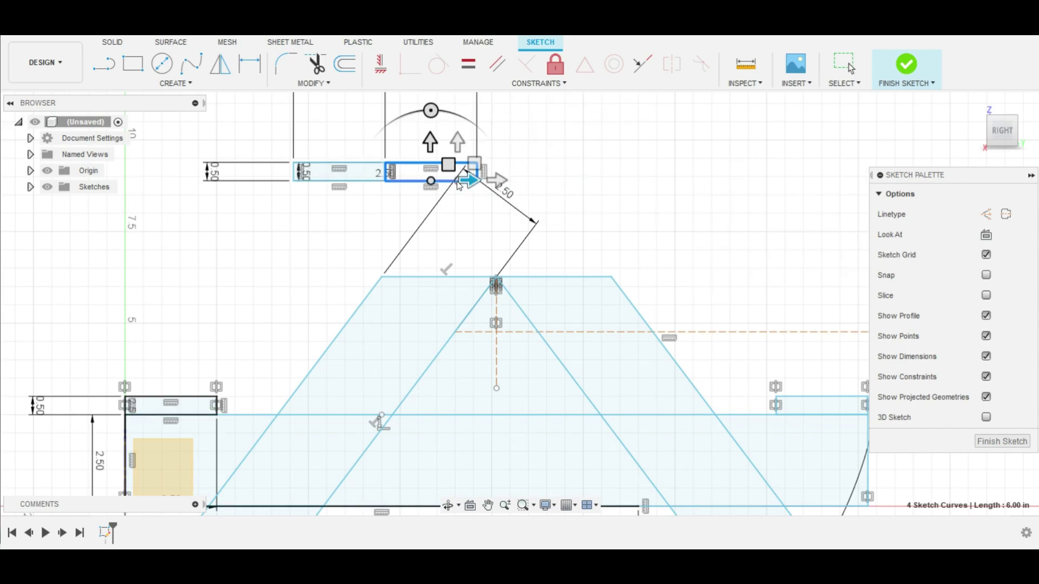
Copy the left rectangle 5.00 in to the right as the third piece.
click(313, 111)
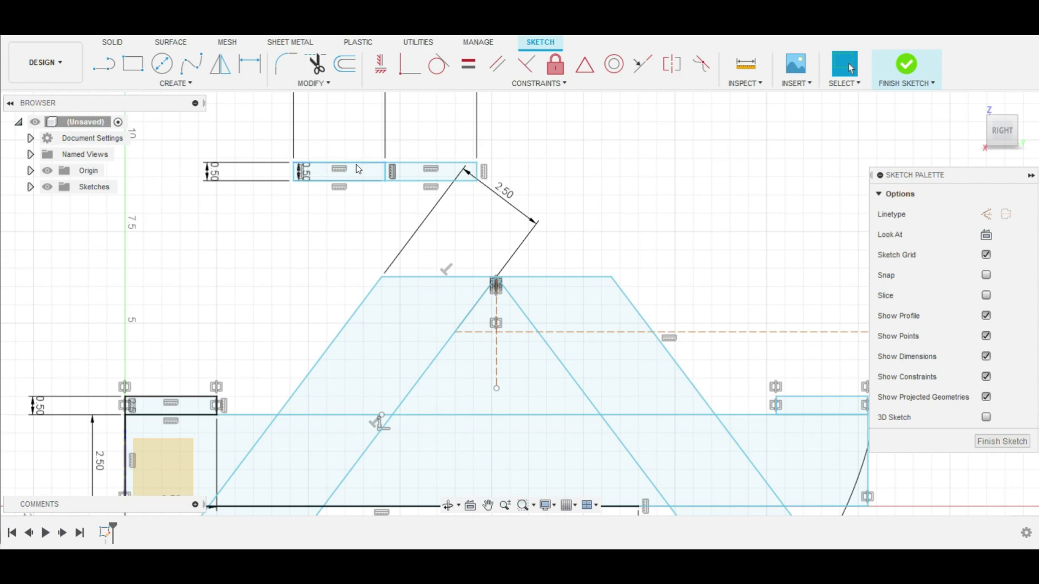
click(359, 165)
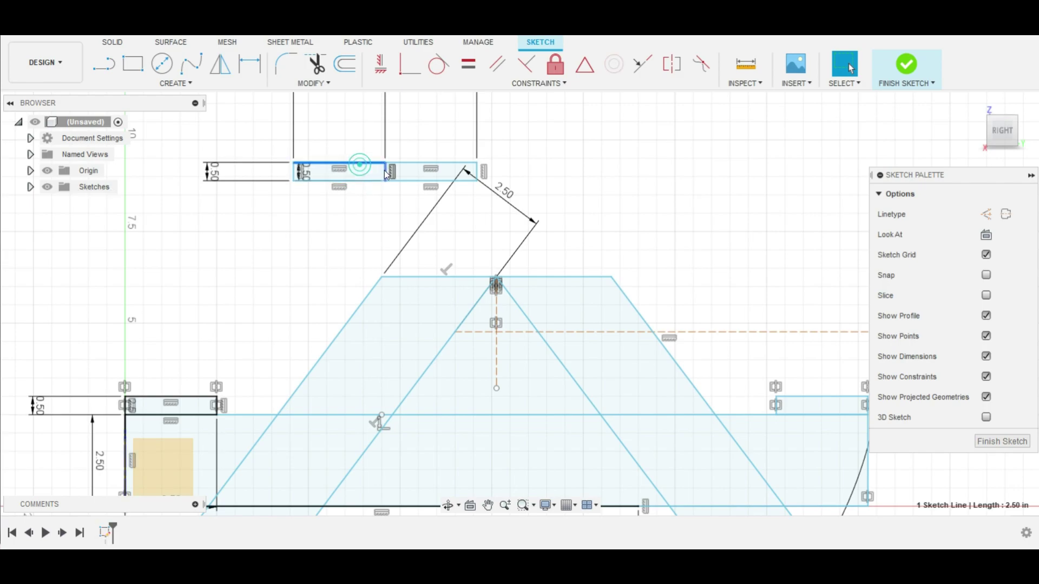
ctrl+click(385, 172)
ctrl+click(362, 180)
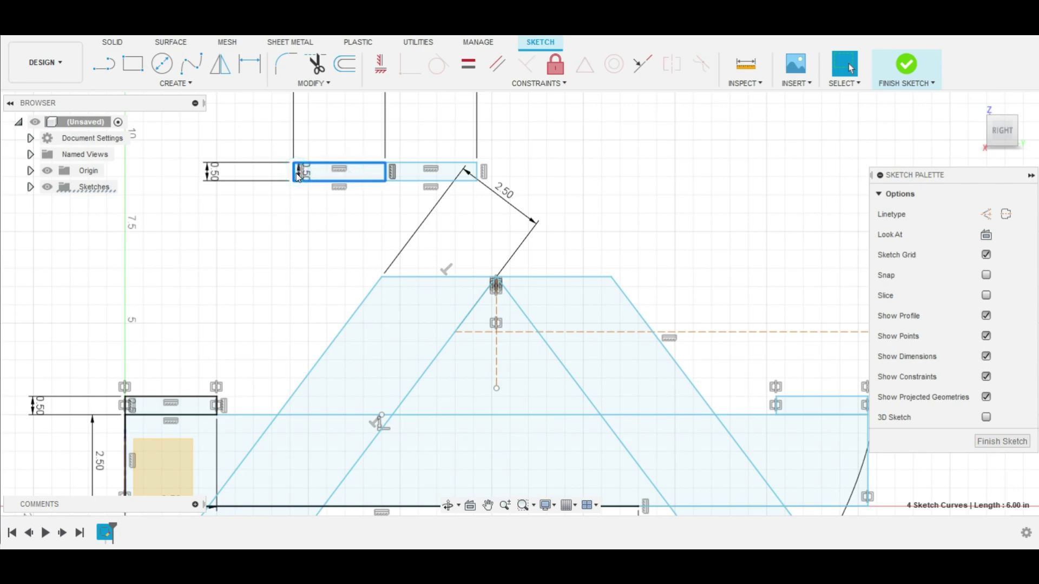
key(m)
drag(412, 171, 609, 173)
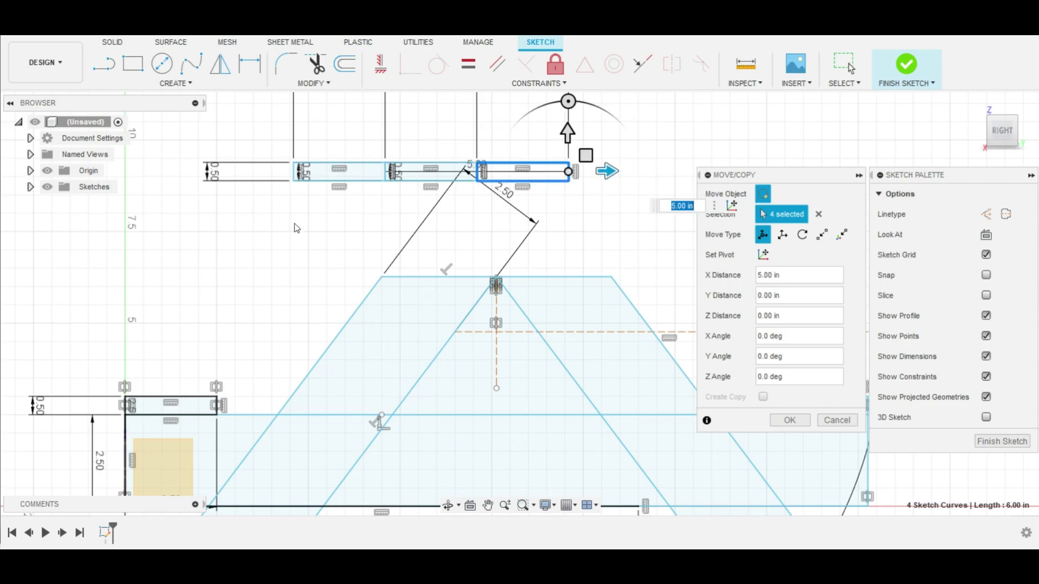
click(261, 244)
click(789, 420)
Box-select all three rectangles and bring up their context menu.
click(272, 247)
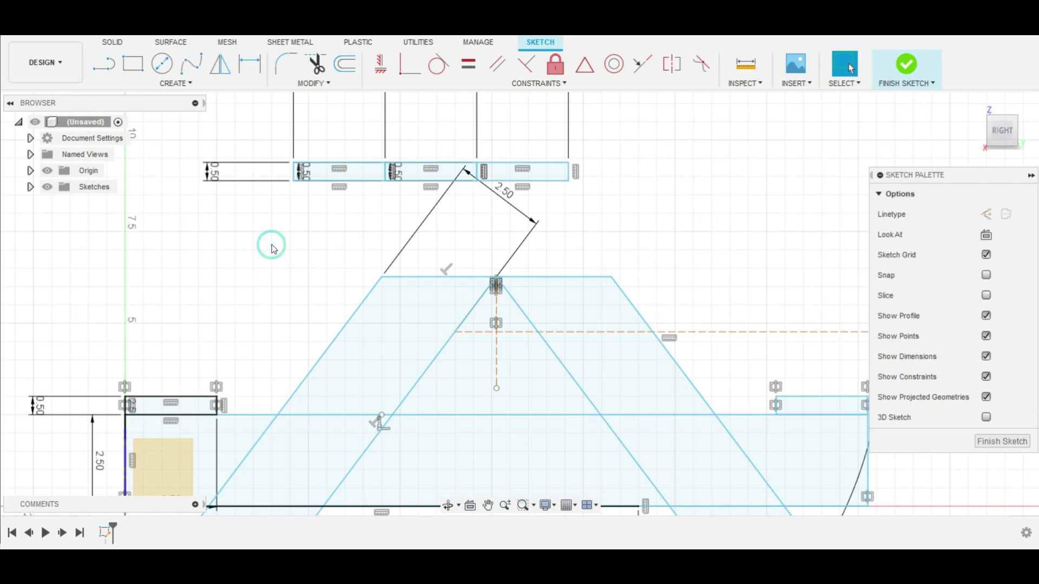
drag(261, 138, 695, 216)
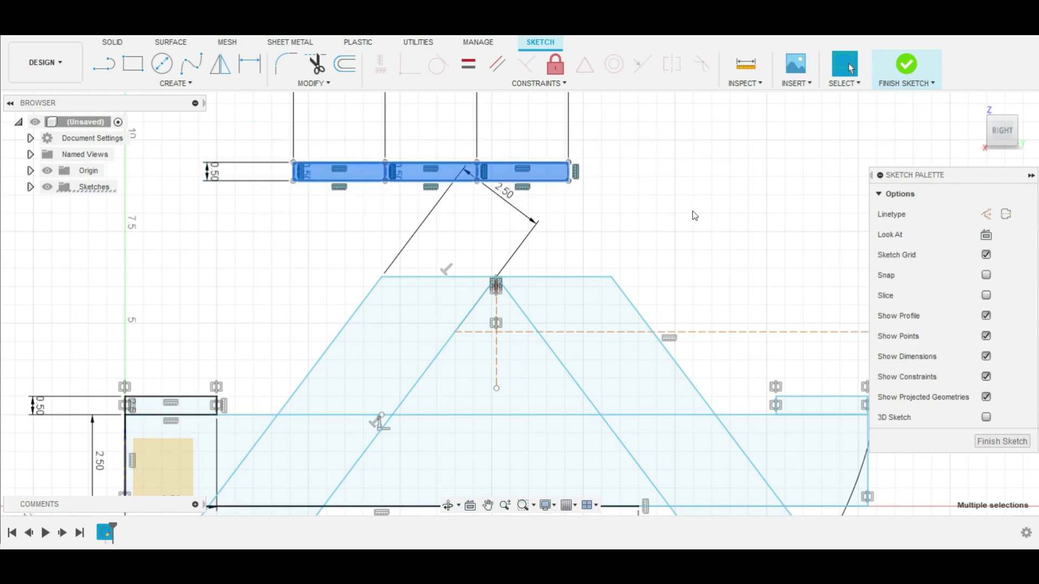
right_click(505, 174)
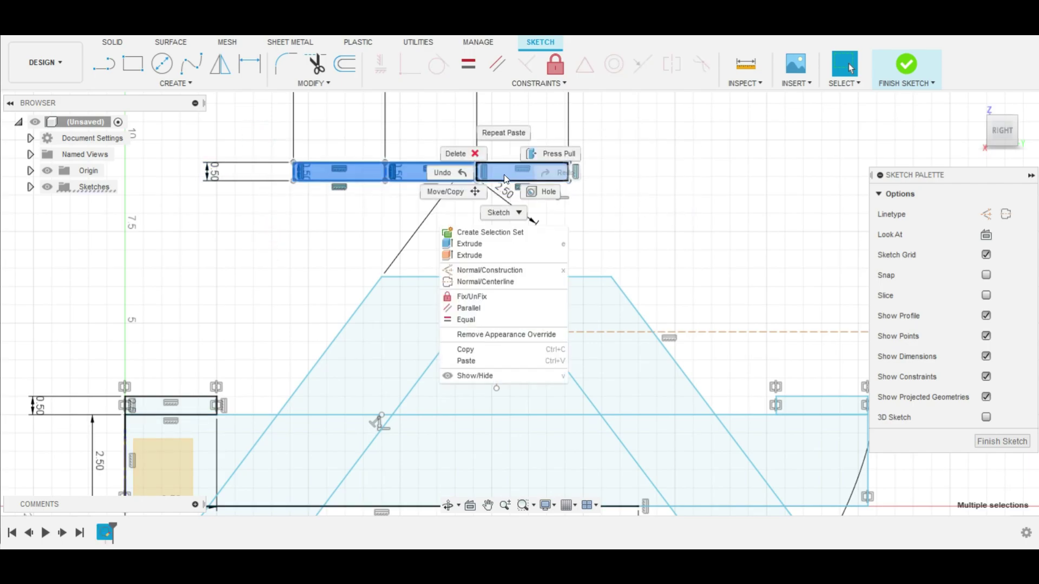
Move the three rectangles down and sideways so the row is centred over the A-frame apex.
click(460, 193)
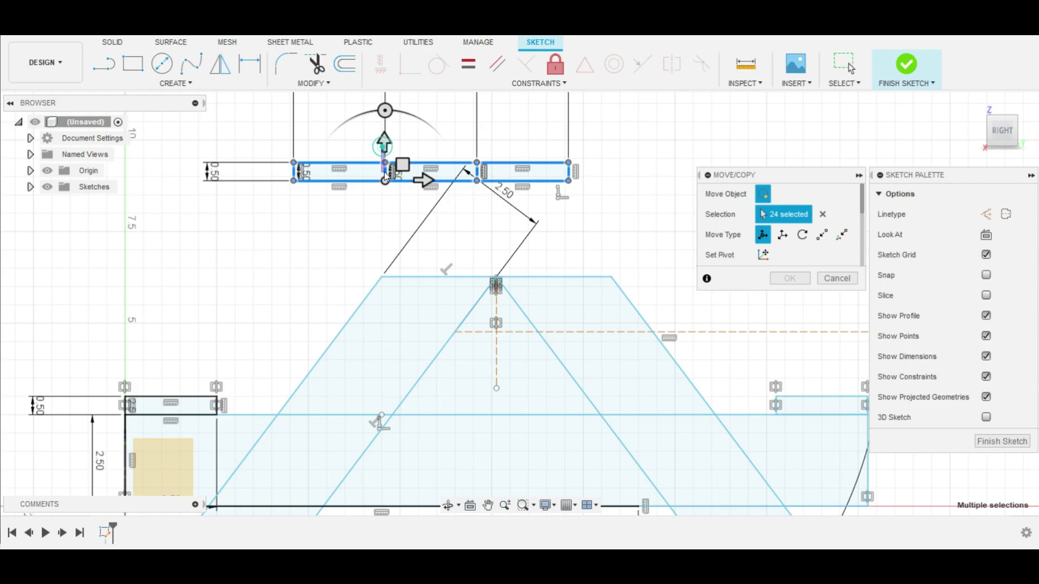
drag(384, 172, 403, 215)
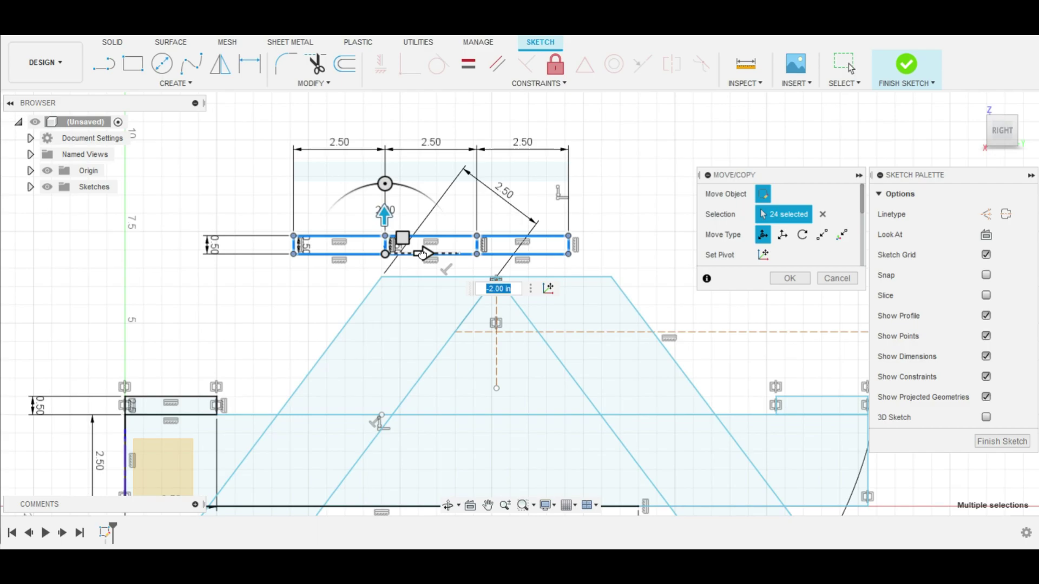
mouse_move(423, 253)
mouse_down()
mouse_move(471, 255)
mouse_move(491, 272)
mouse_up()
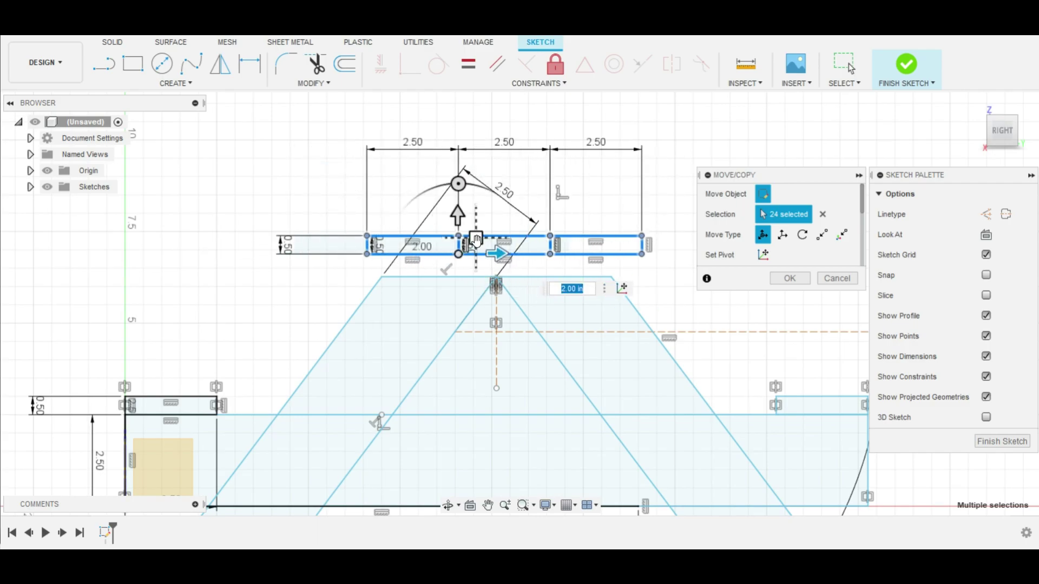
mouse_move(457, 222)
mouse_down()
mouse_move(457, 260)
mouse_move(457, 234)
mouse_up()
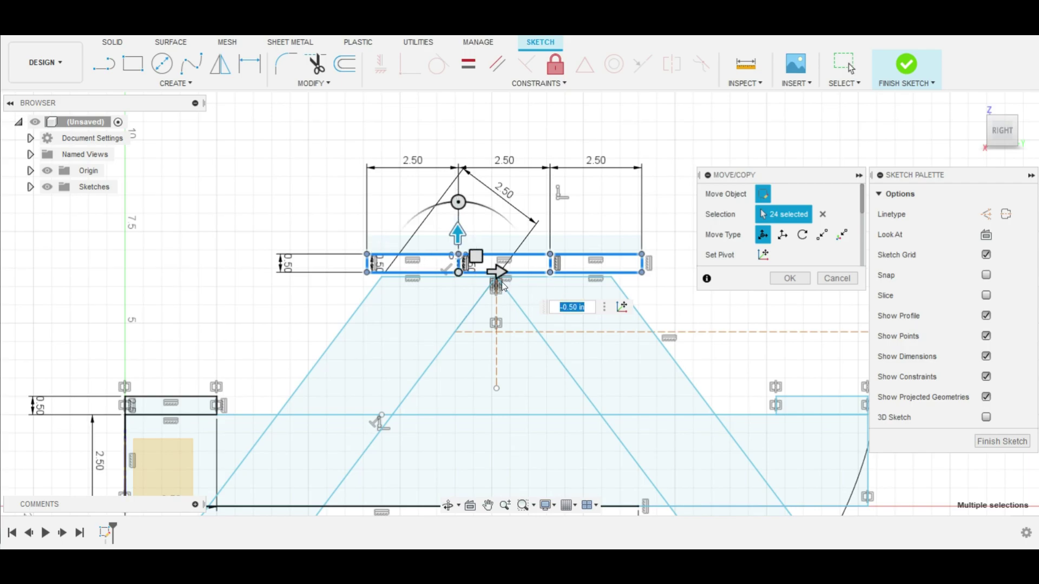
mouse_move(495, 273)
mouse_down()
mouse_move(471, 282)
mouse_move(494, 289)
mouse_up()
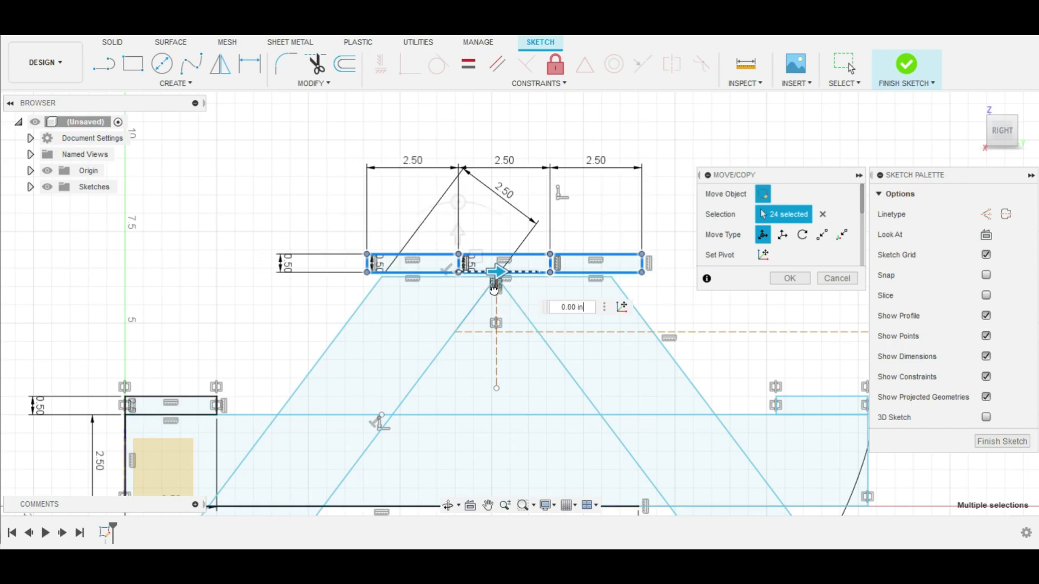
drag(490, 292, 485, 294)
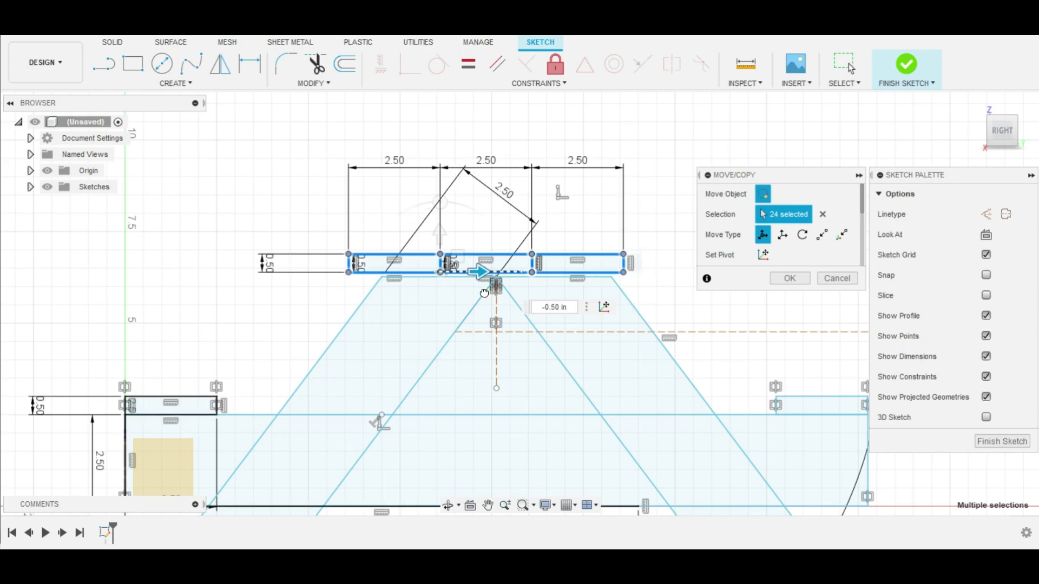
double_click(561, 308)
text(-0.25)
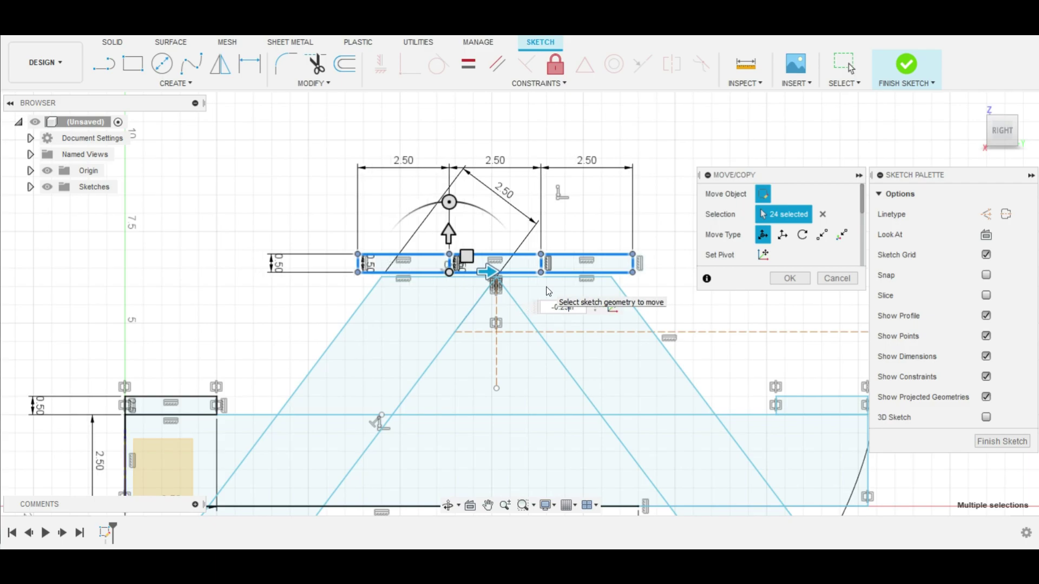
key(Return)
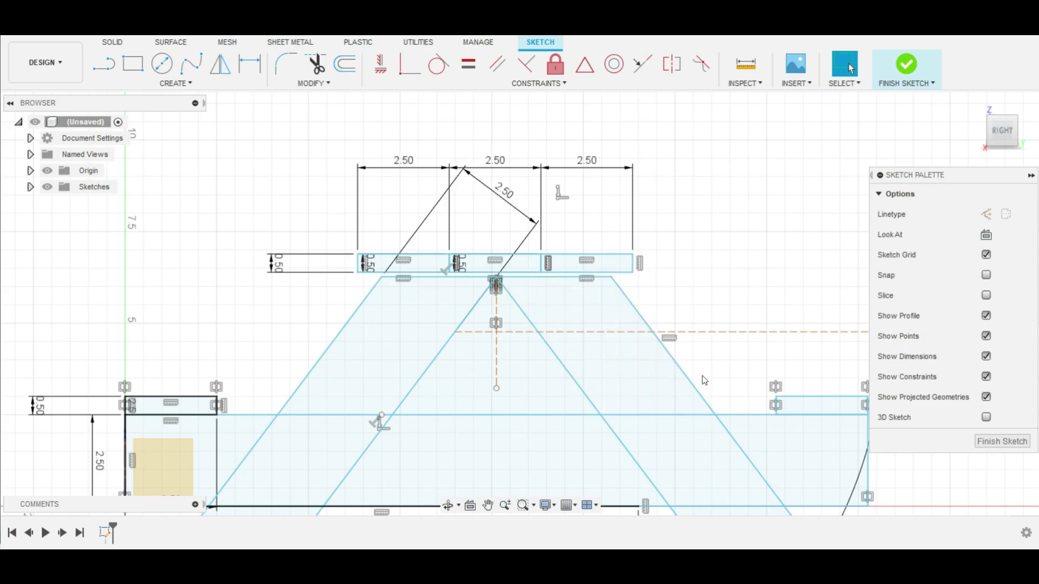
click(716, 346)
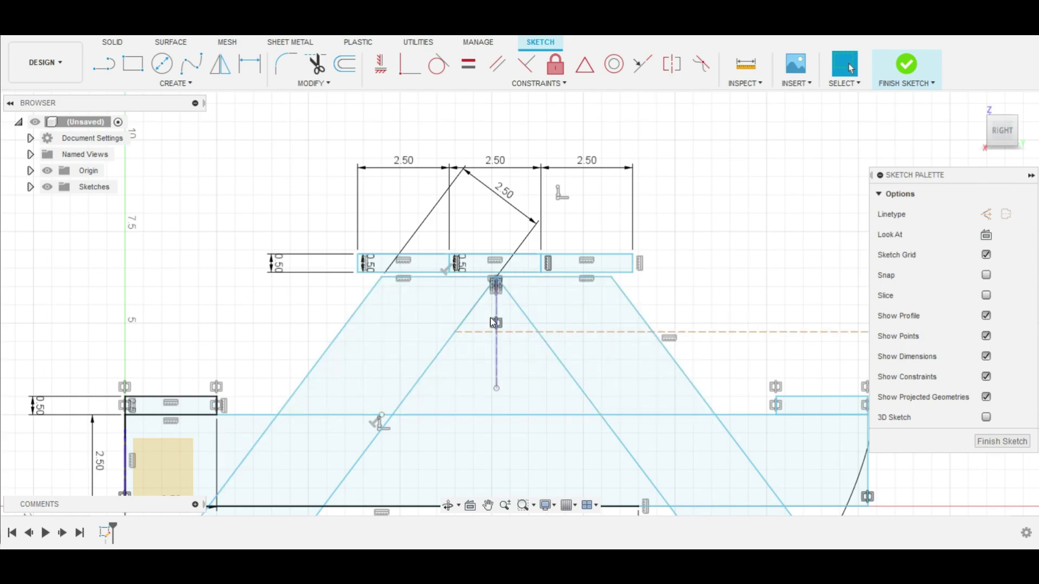
key(d)
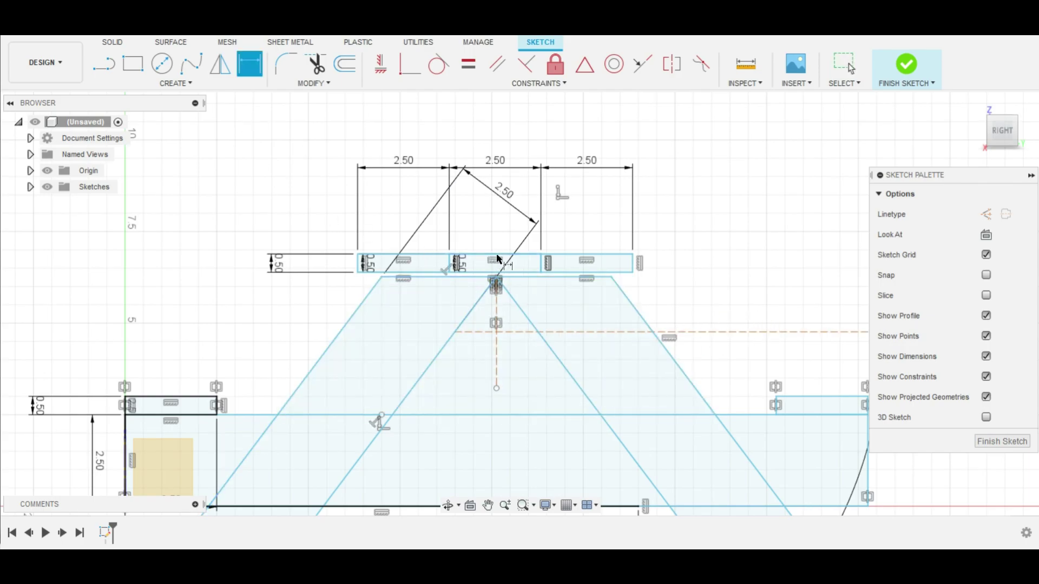
click(562, 277)
click(564, 274)
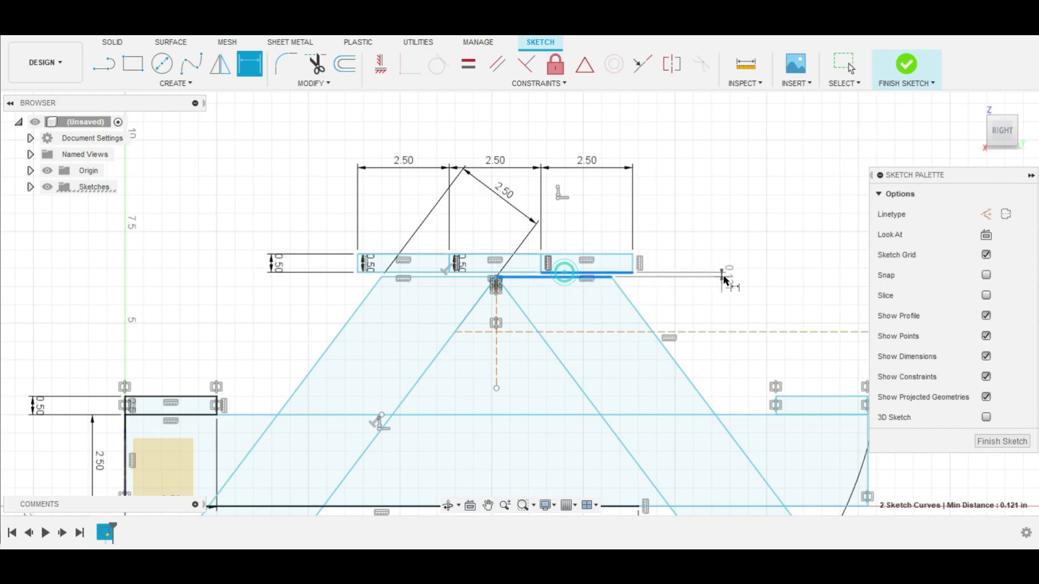
click(738, 277)
text(05)
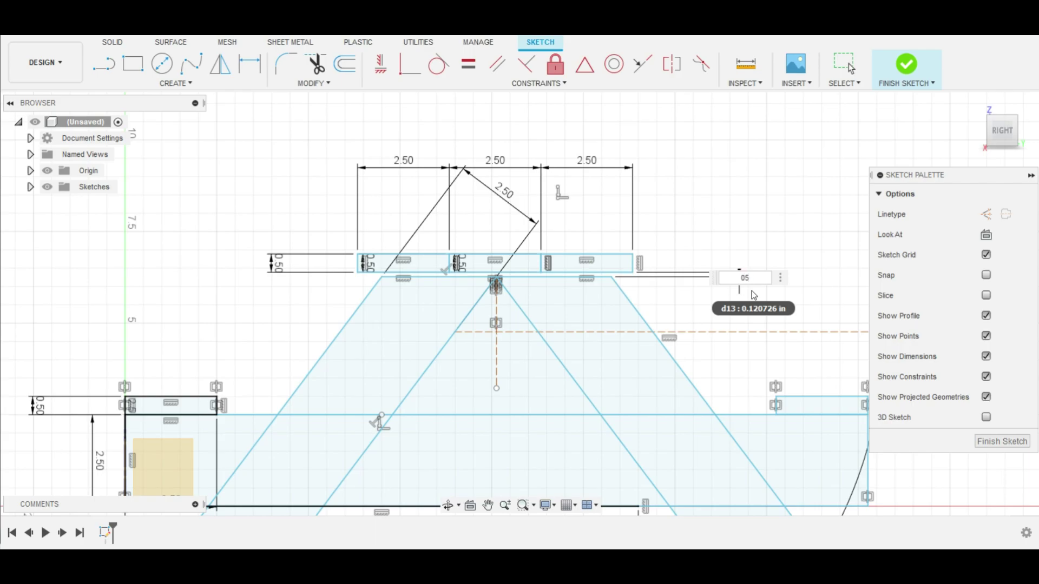
key(Return)
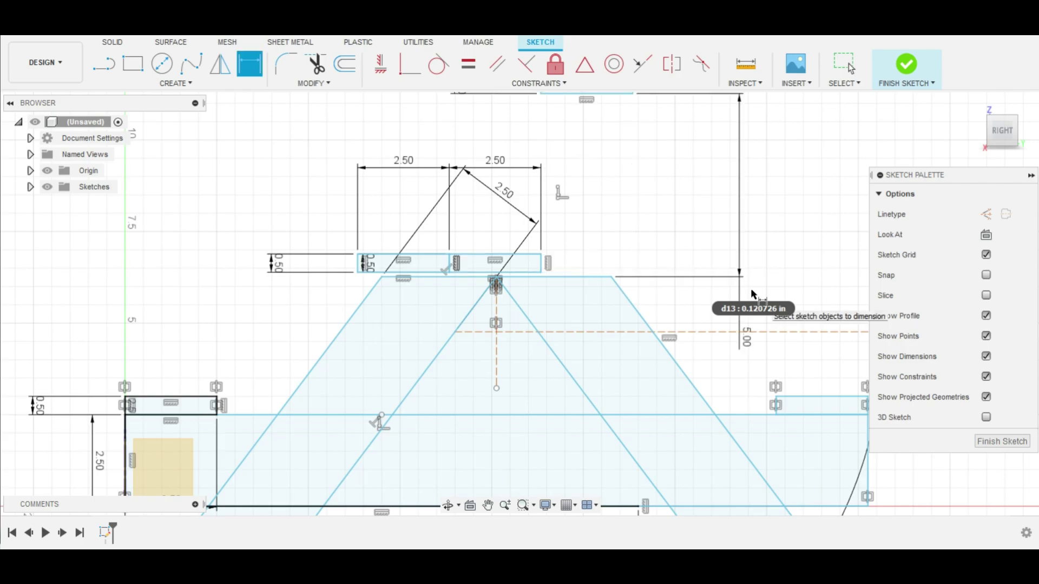
key(Escape)
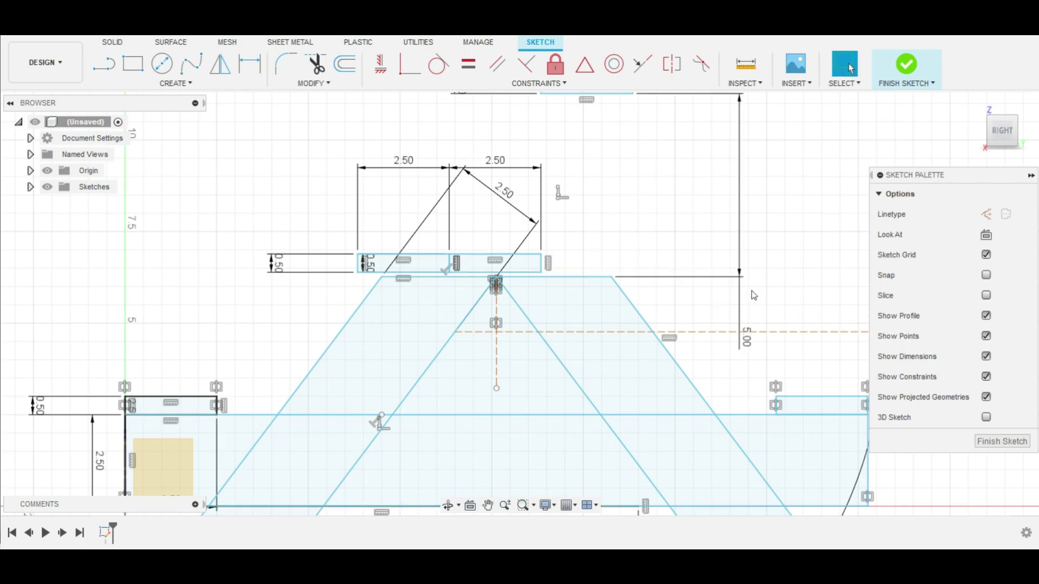
key(ctrl+z)
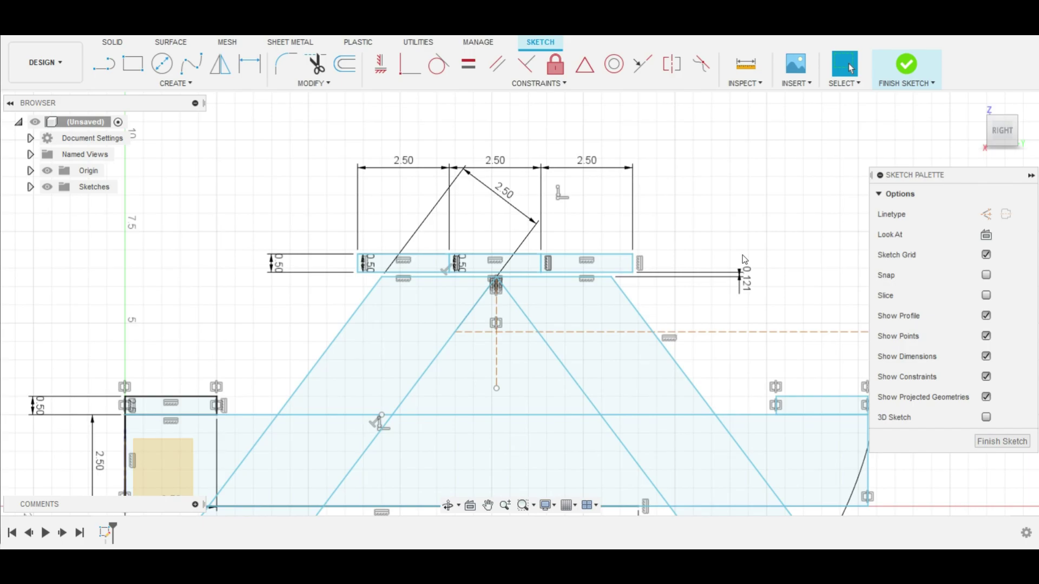
key(ctrl+z)
click(755, 215)
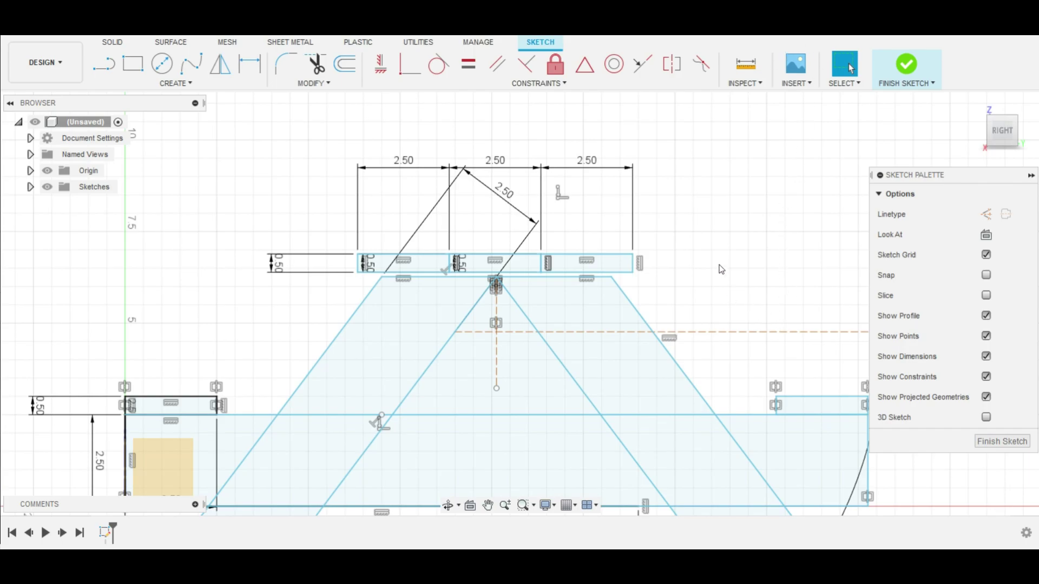
scroll(720, 266, down, 2)
Trim away the leftover vertical line, dashed guide line and right-hand arc.
scroll(720, 269, down, 2)
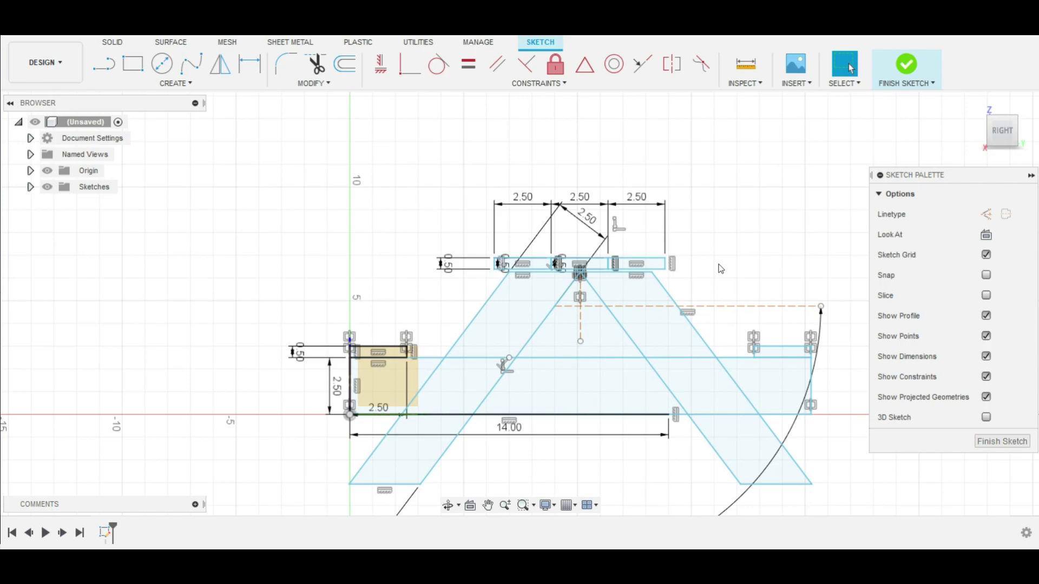
click(314, 64)
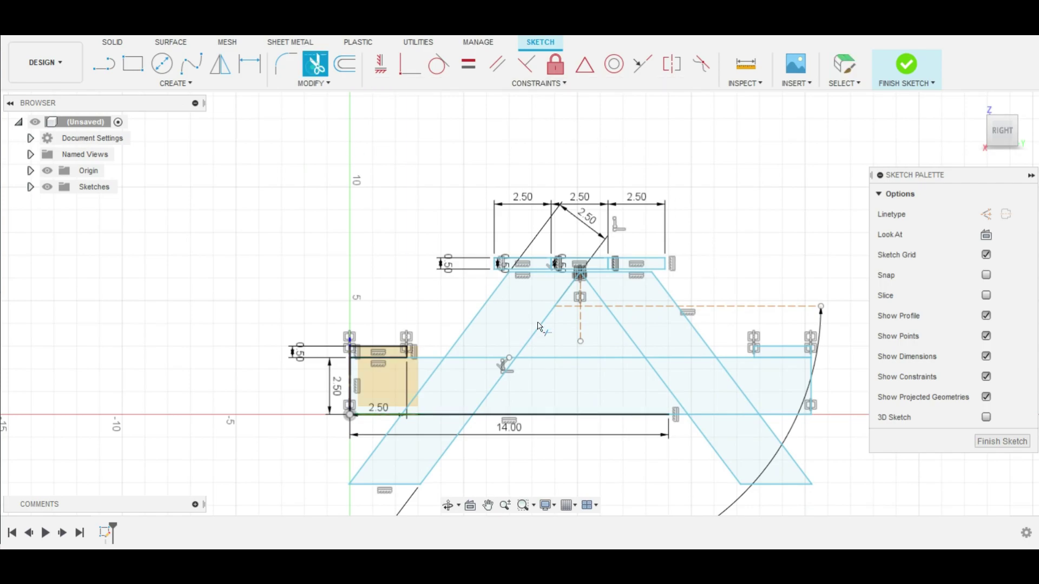
click(573, 307)
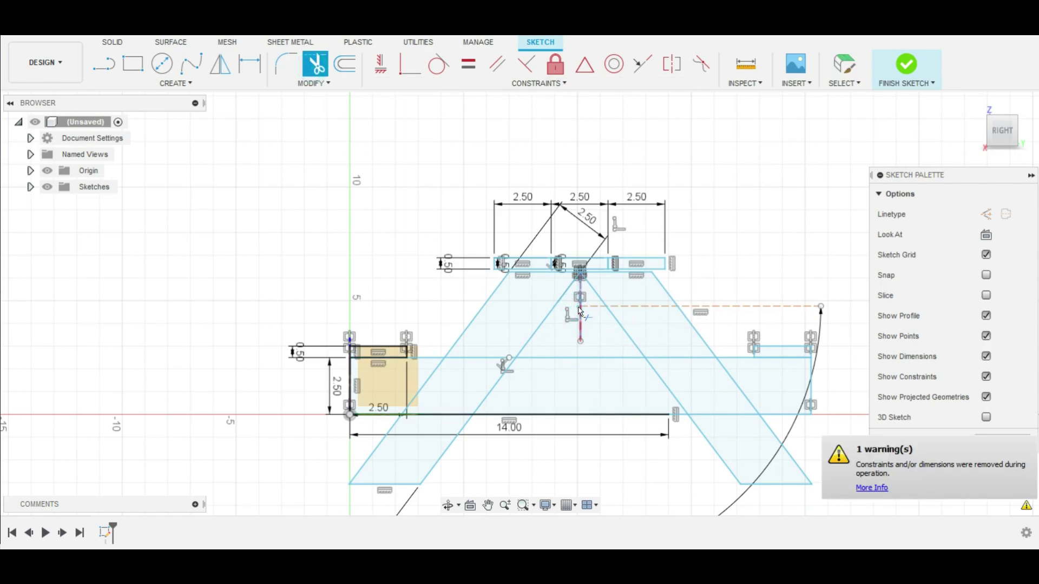
click(579, 316)
click(581, 292)
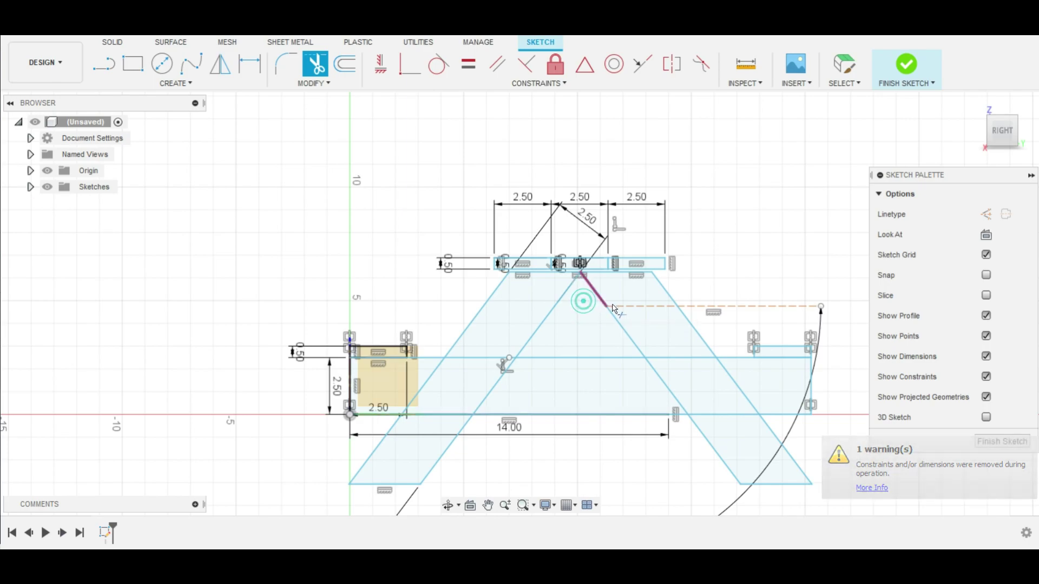
click(622, 307)
click(739, 306)
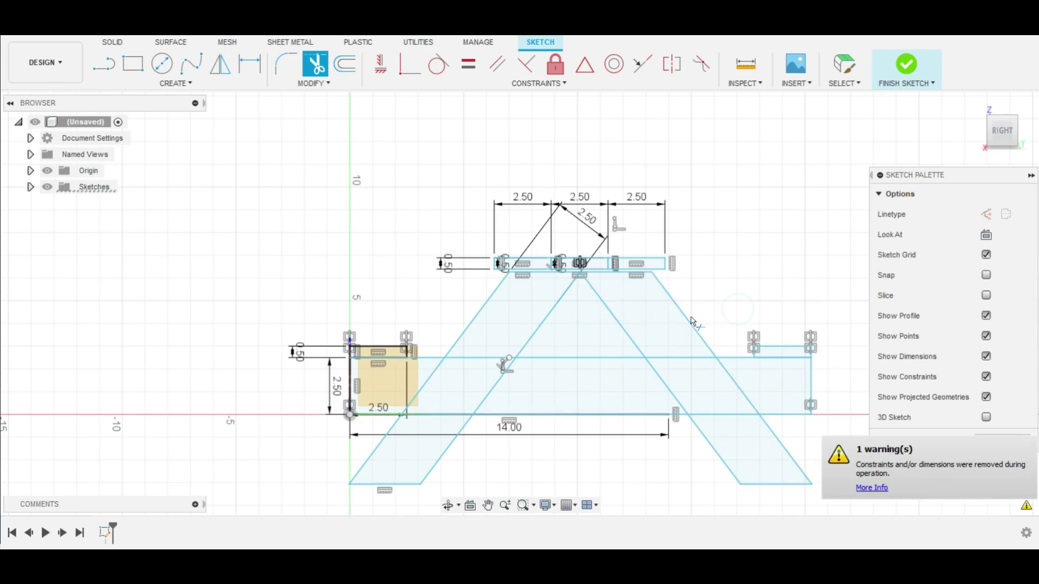
click(385, 422)
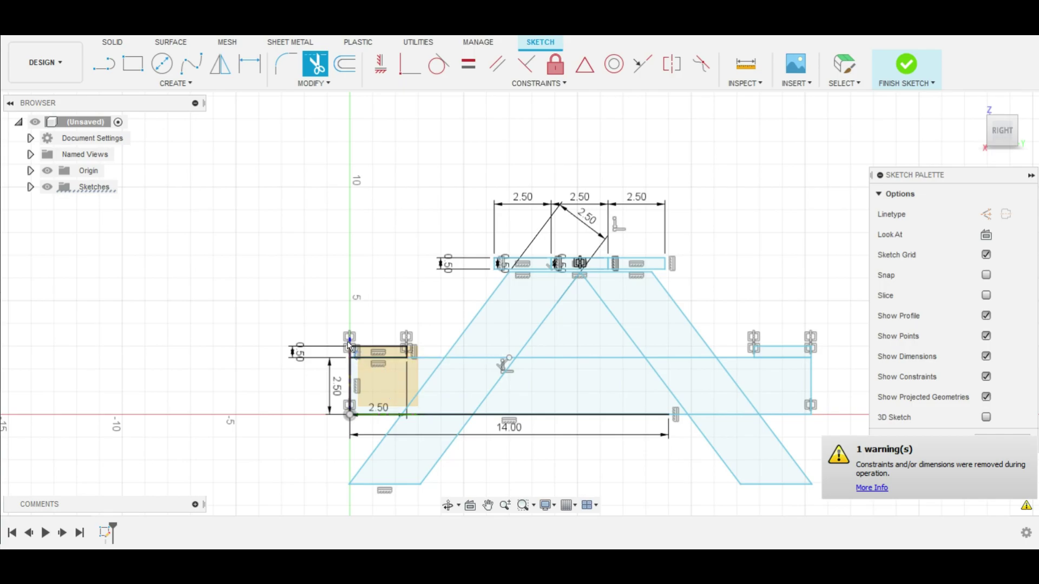
Zoom out to frame the whole leg sketch.
scroll(353, 348, up, 5)
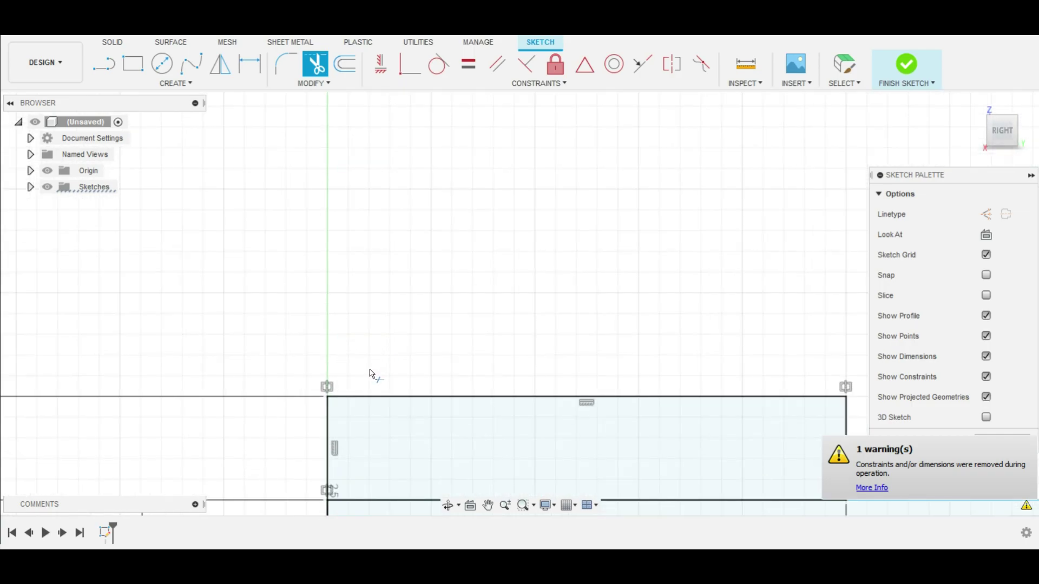
scroll(596, 262, down, 2)
scroll(665, 263, down, 5)
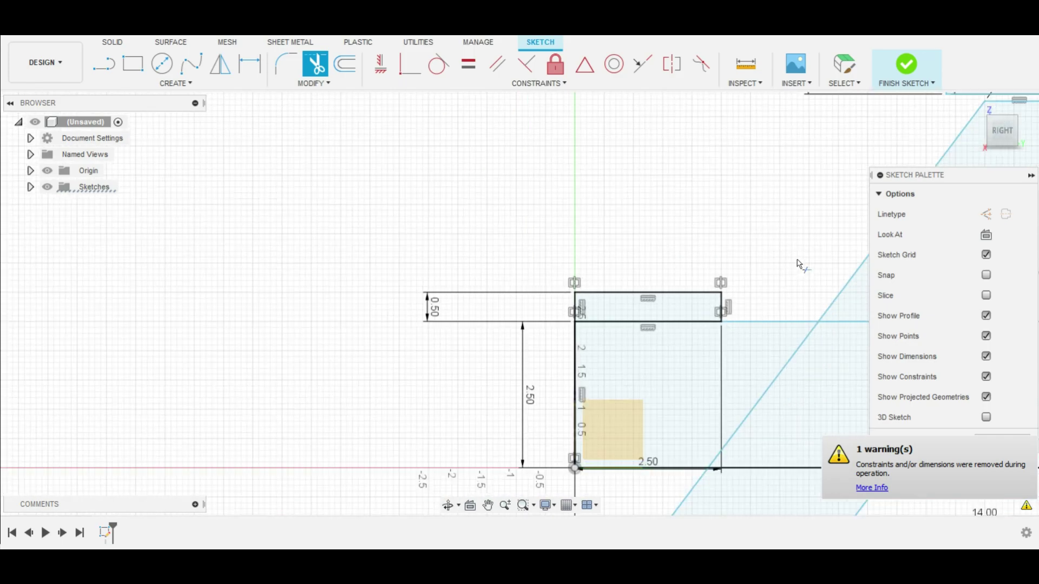
scroll(674, 223, down, 3)
scroll(614, 274, down, 2)
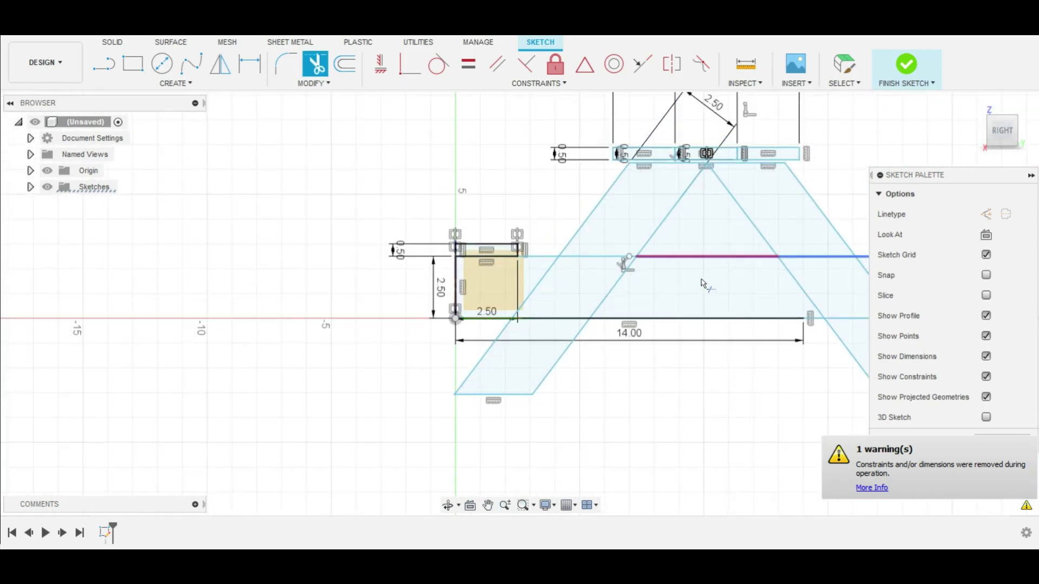
scroll(631, 463, down, 1)
Start Extrude, turn on the layout grid and orbit into a tilted 3-D view.
key(e)
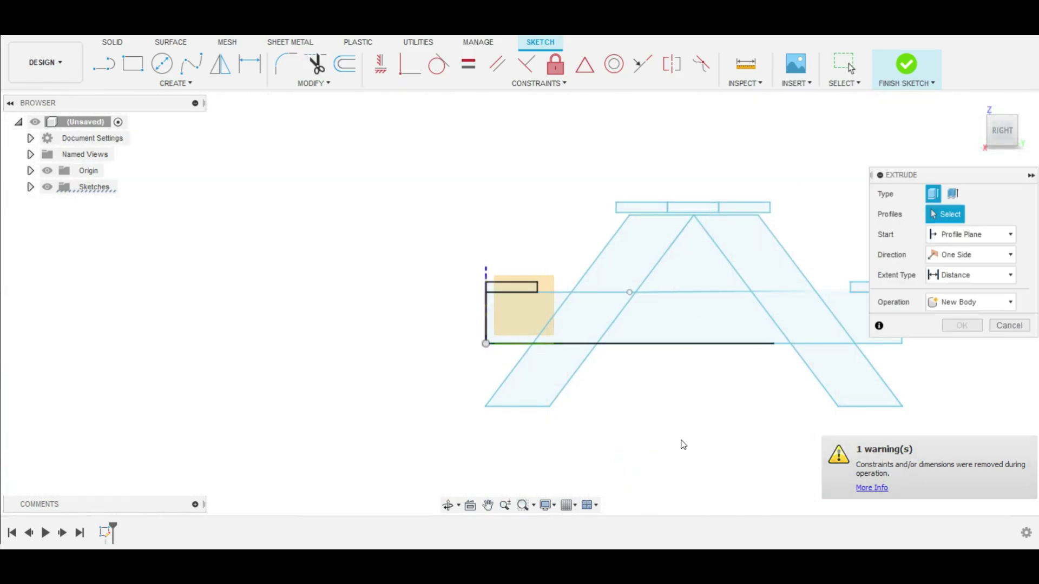
middle_drag(700, 439, 514, 433)
scroll(541, 427, down, 2)
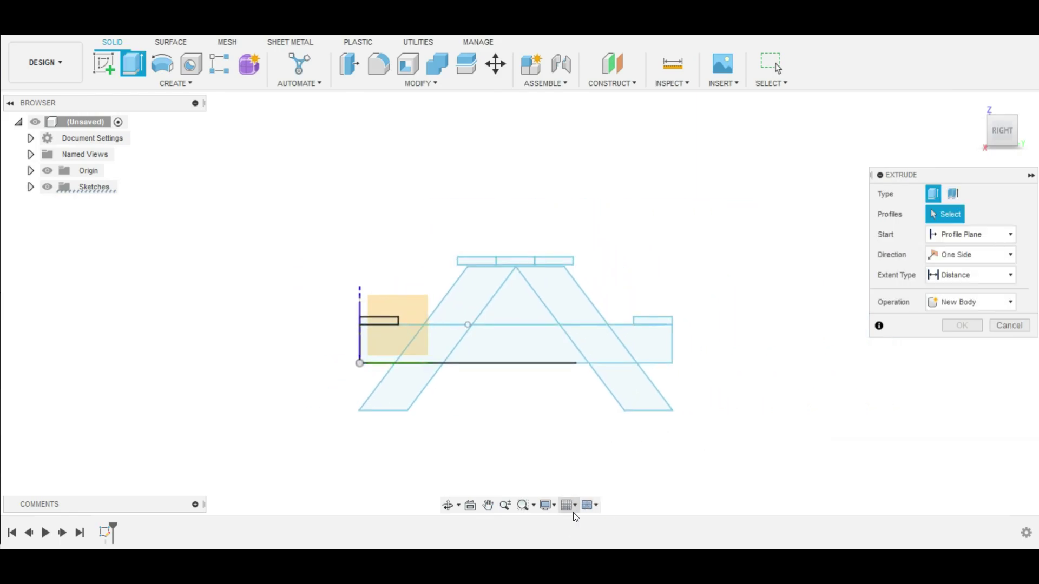
click(573, 506)
click(574, 420)
scroll(512, 394, down, 1)
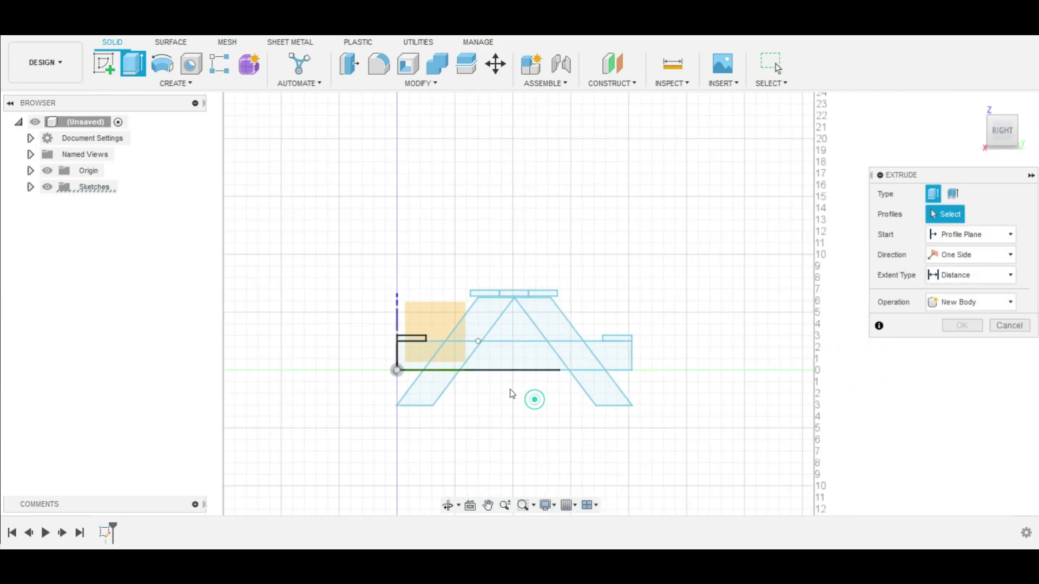
mouse_move(519, 431)
shift+middle_down()
mouse_move(549, 447)
mouse_move(552, 468)
mouse_move(575, 430)
shift+middle_up()
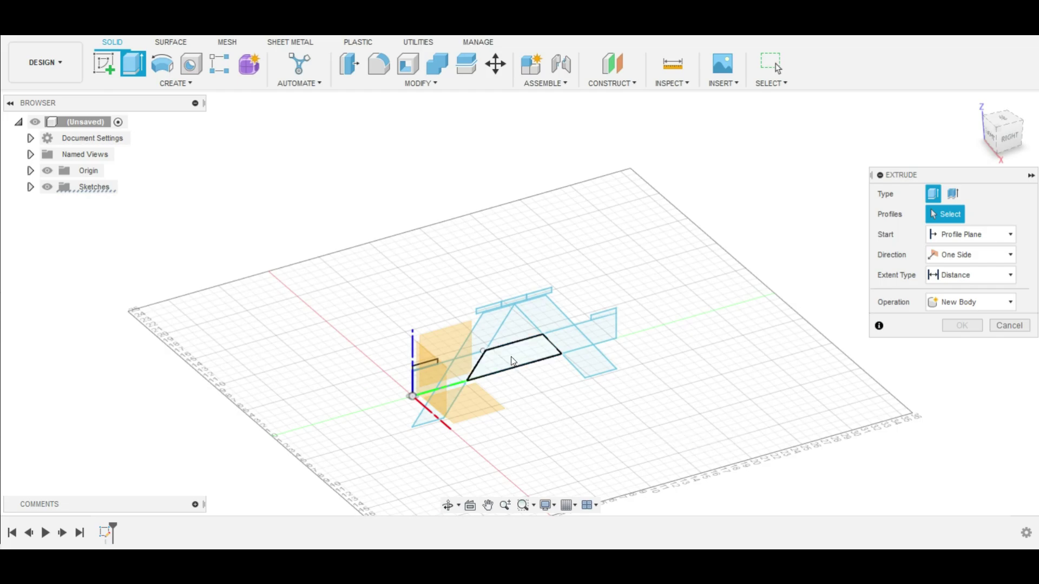
Pick five cross-support profiles at 0.5 in, then undo the extrusion and orbit.
click(426, 377)
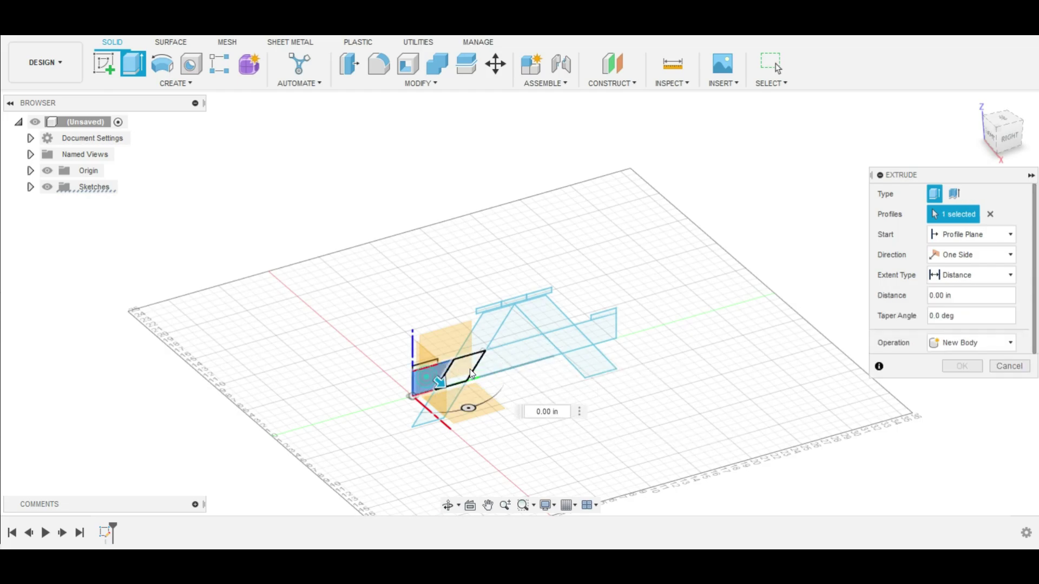
click(486, 366)
click(519, 353)
click(575, 345)
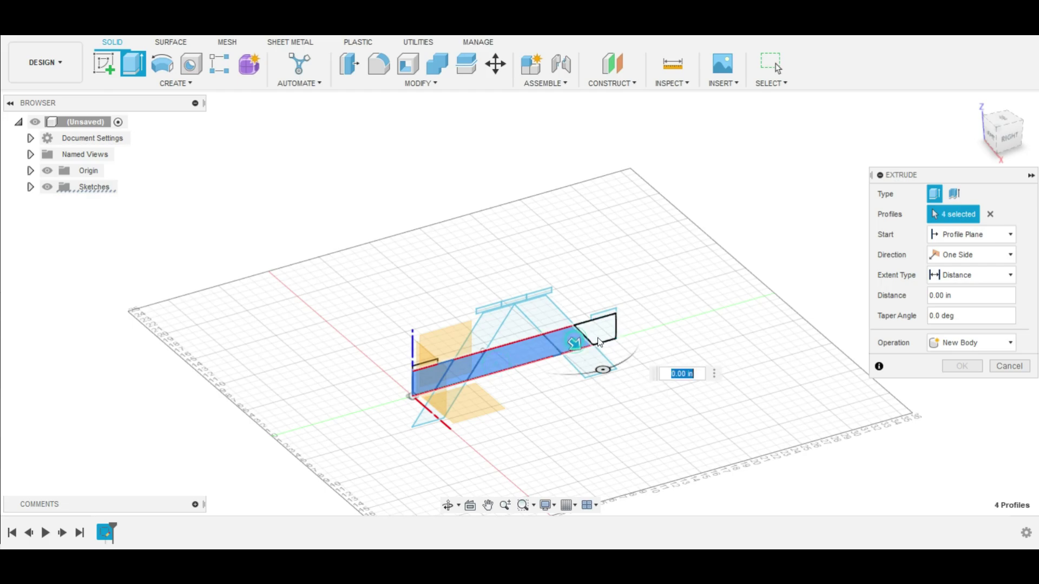
click(603, 333)
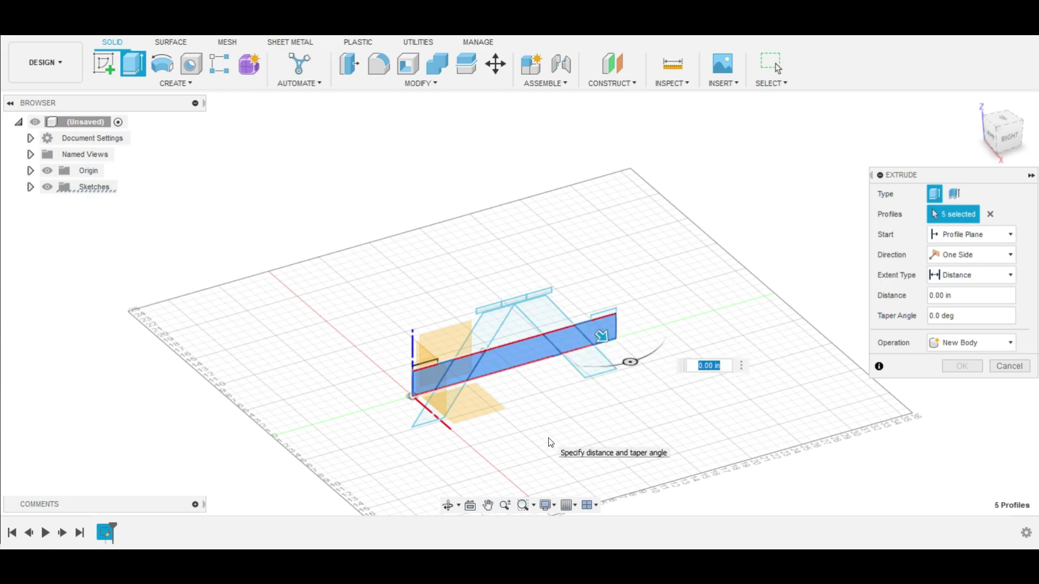
text(.5)
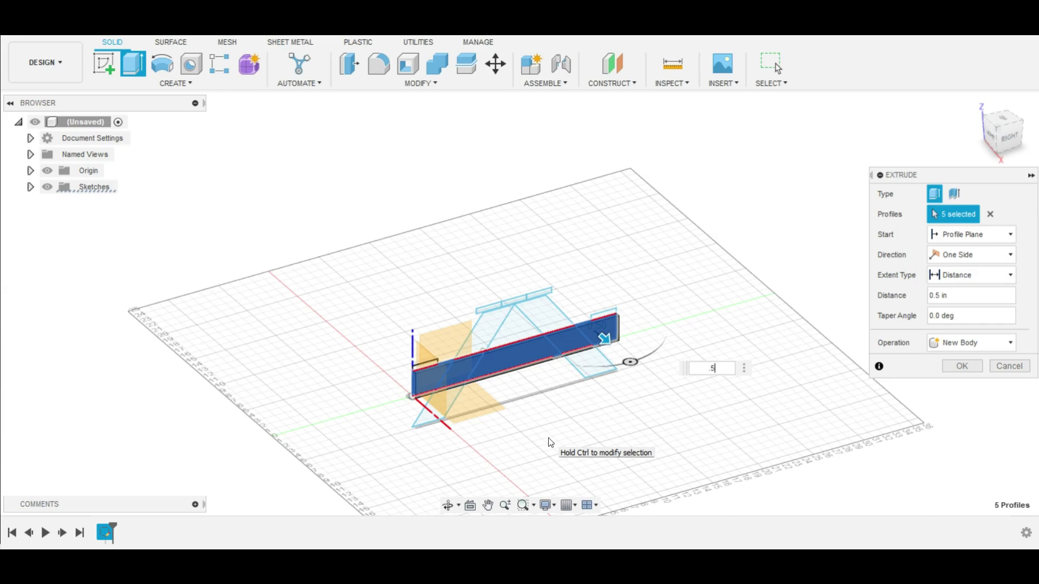
key(ctrl+z)
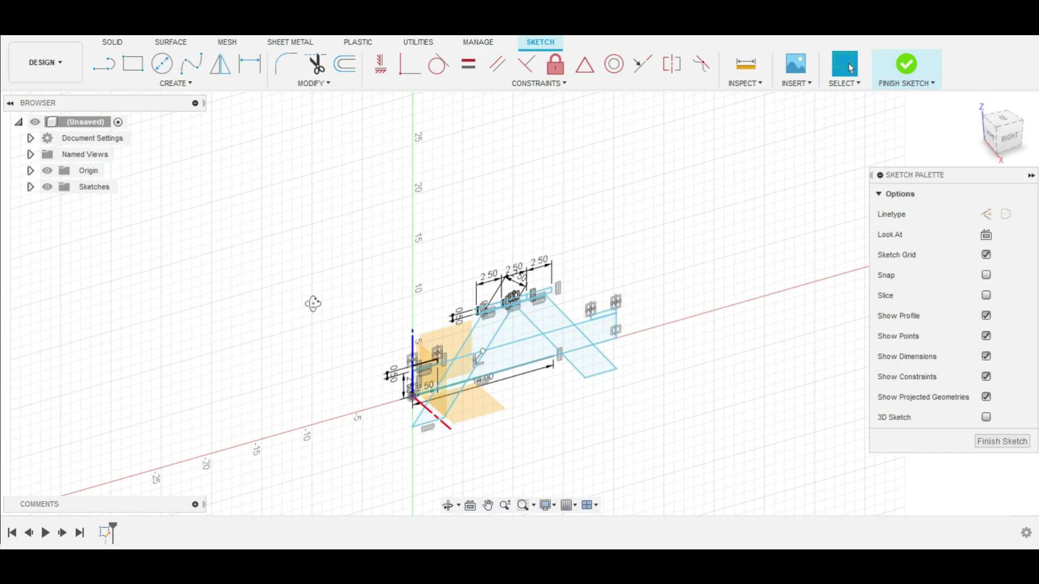
mouse_move(313, 304)
shift+middle_down()
mouse_move(399, 294)
mouse_move(497, 339)
shift+middle_up()
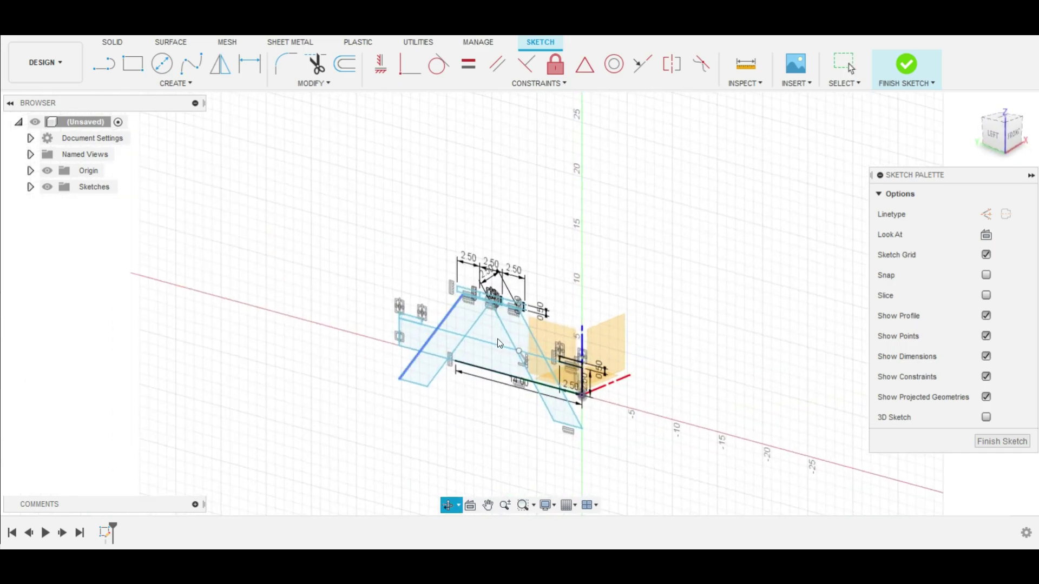
Finish the leg sketch and create a construction plane 12 in from the YZ origin plane.
click(556, 341)
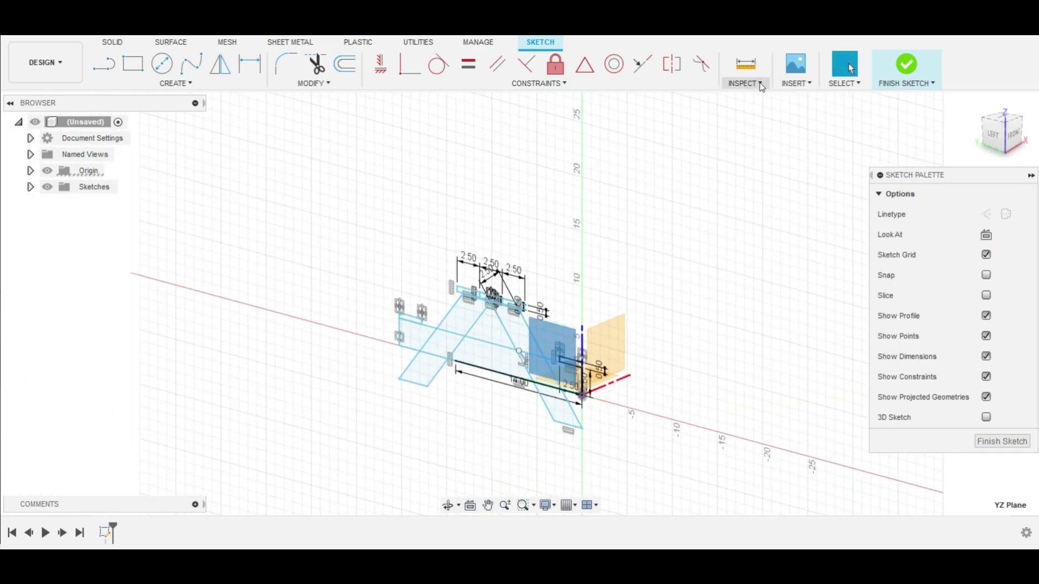
click(990, 443)
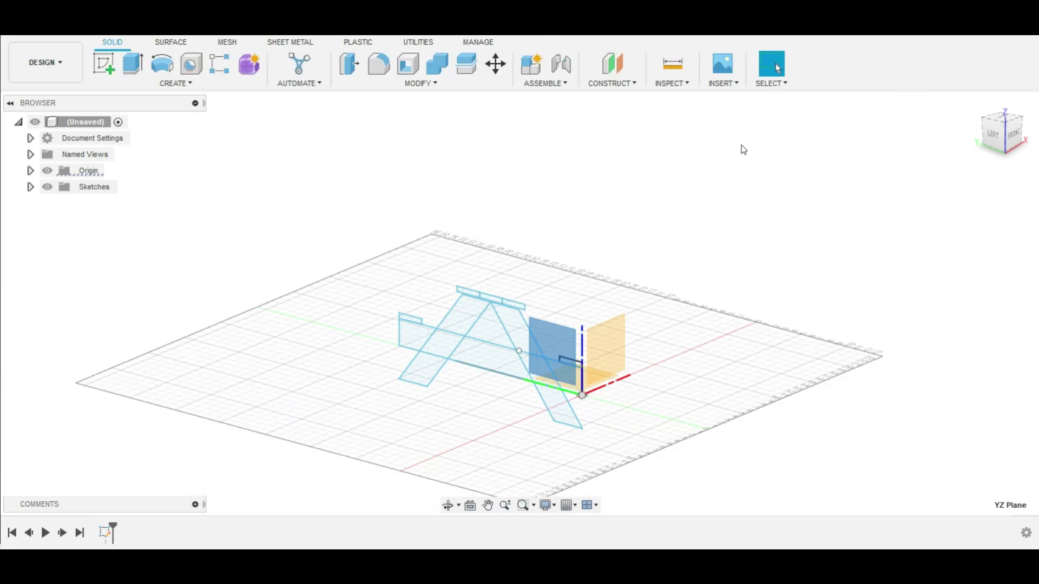
click(612, 84)
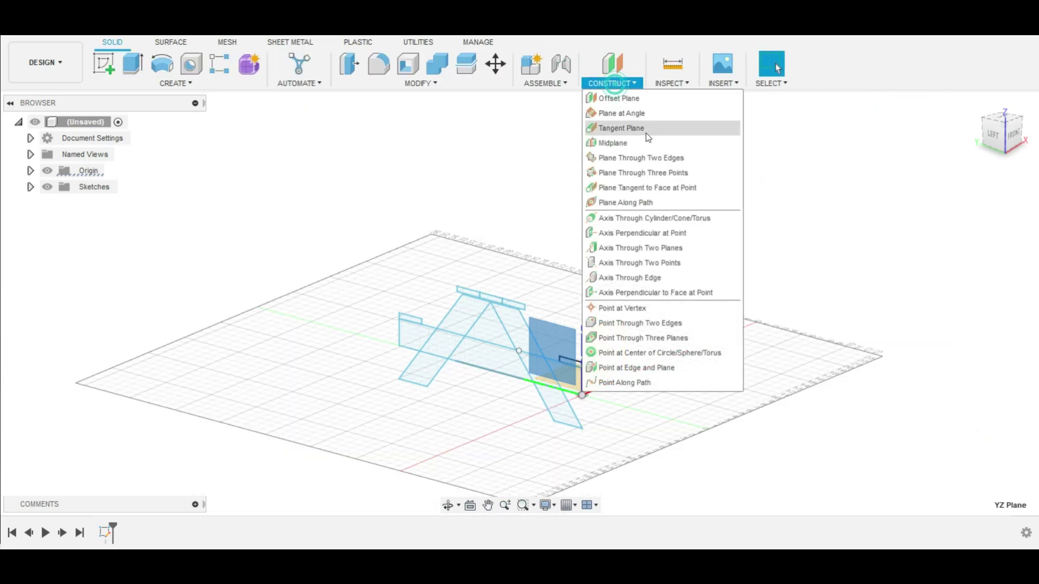
click(630, 102)
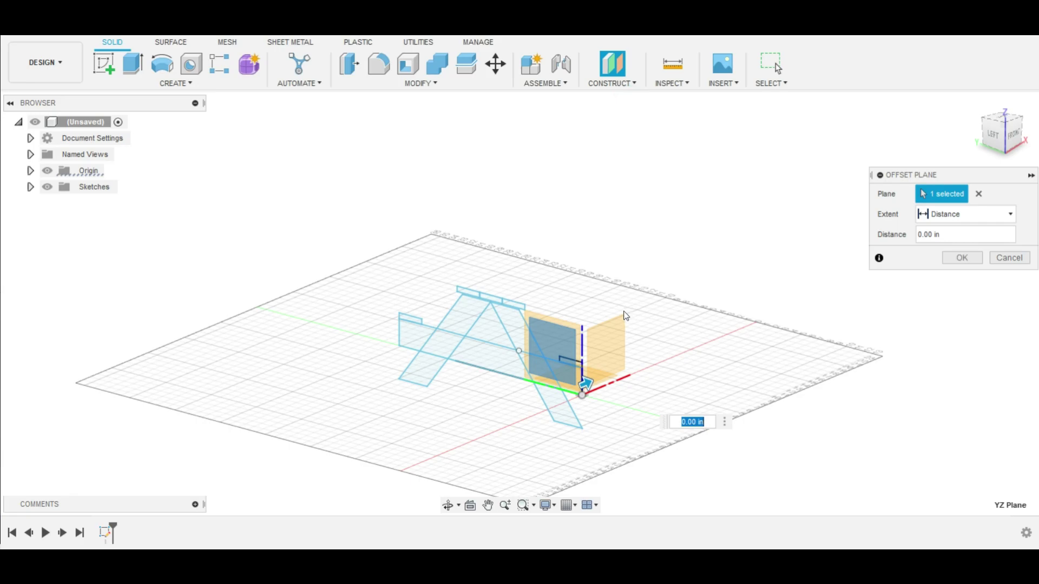
text(12)
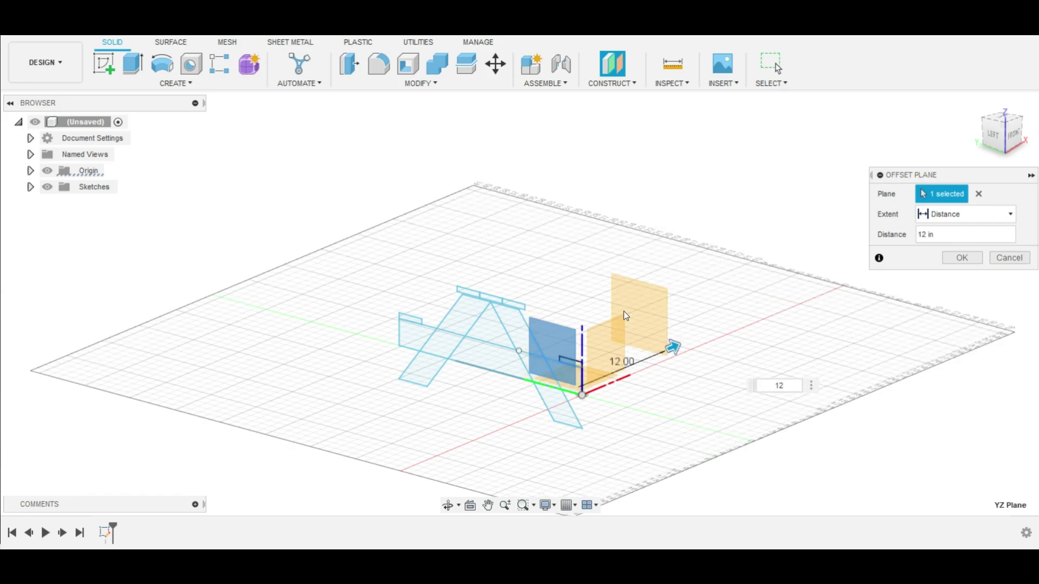
key(Return)
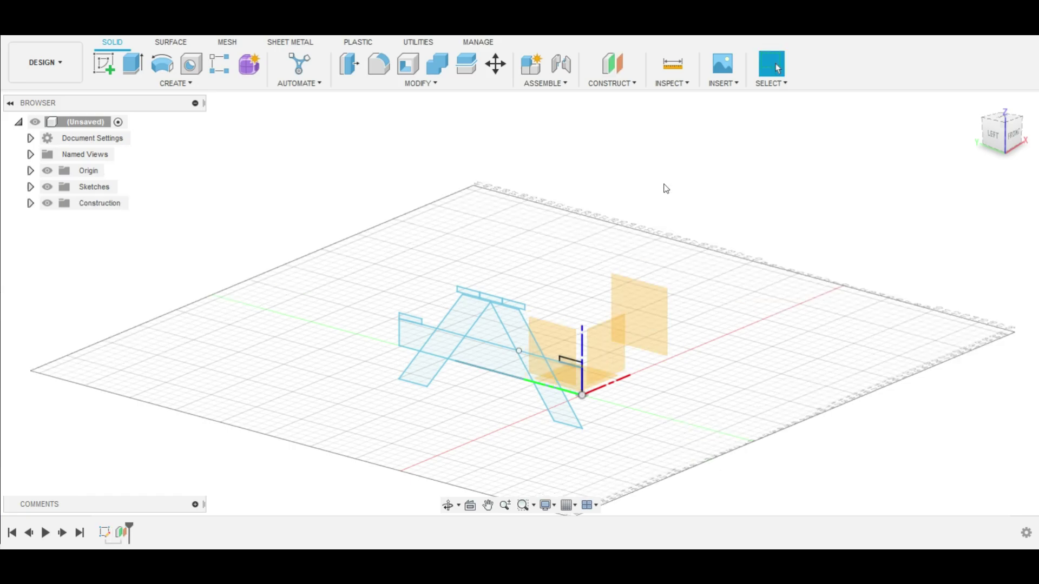
Create a midplane between the YZ plane and the 12 in offset plane.
click(611, 86)
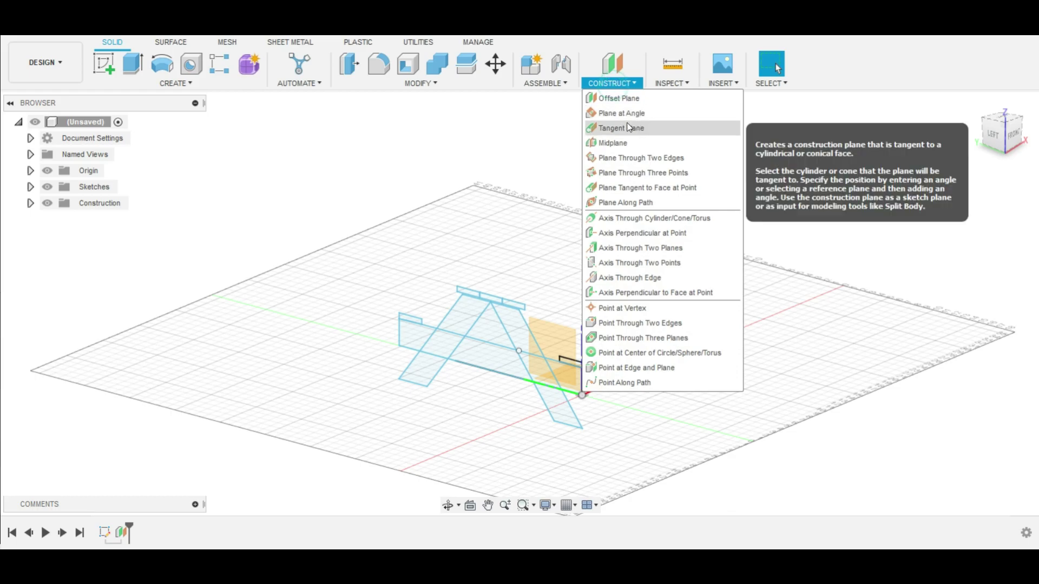
click(622, 143)
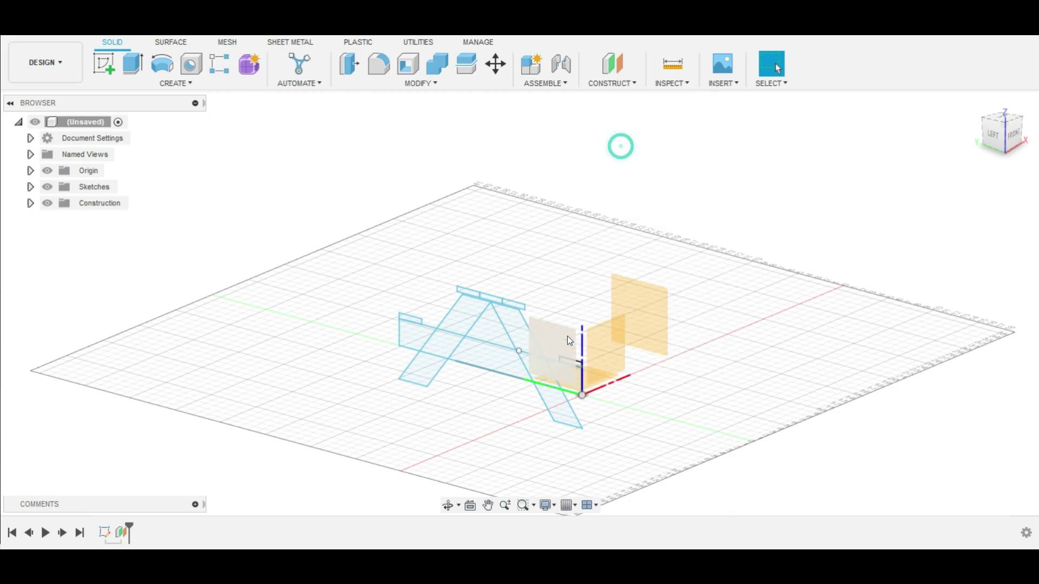
mouse_move(739, 320)
shift+middle_down()
mouse_move(793, 333)
mouse_move(569, 345)
shift+middle_up()
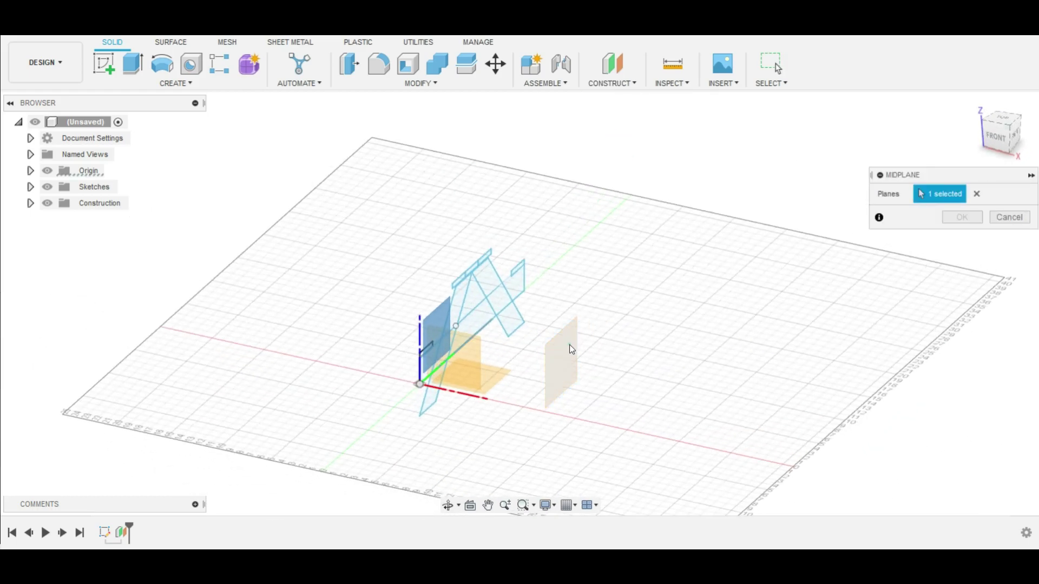
click(570, 346)
click(962, 217)
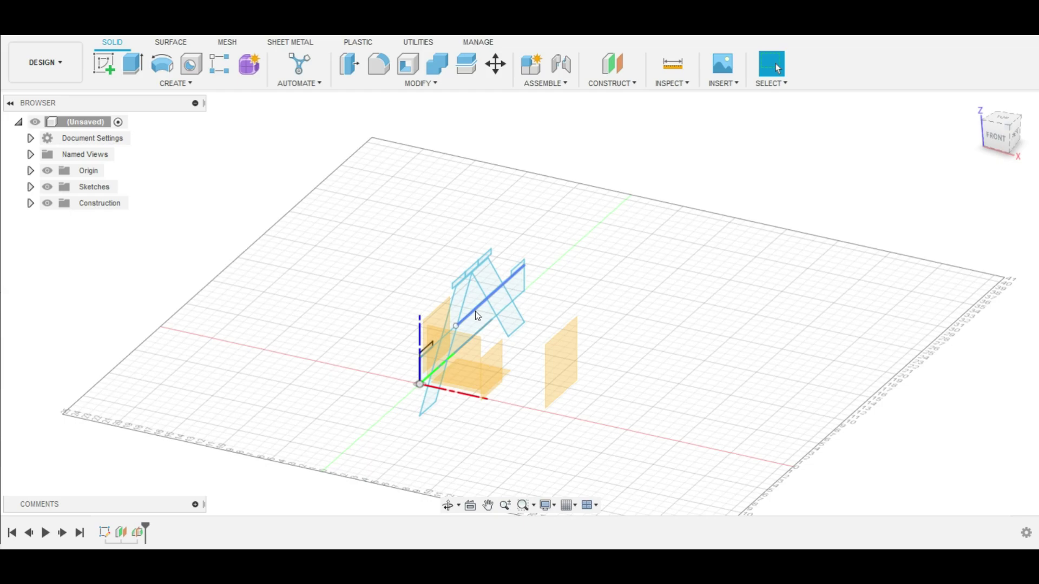
mouse_move(1001, 131)
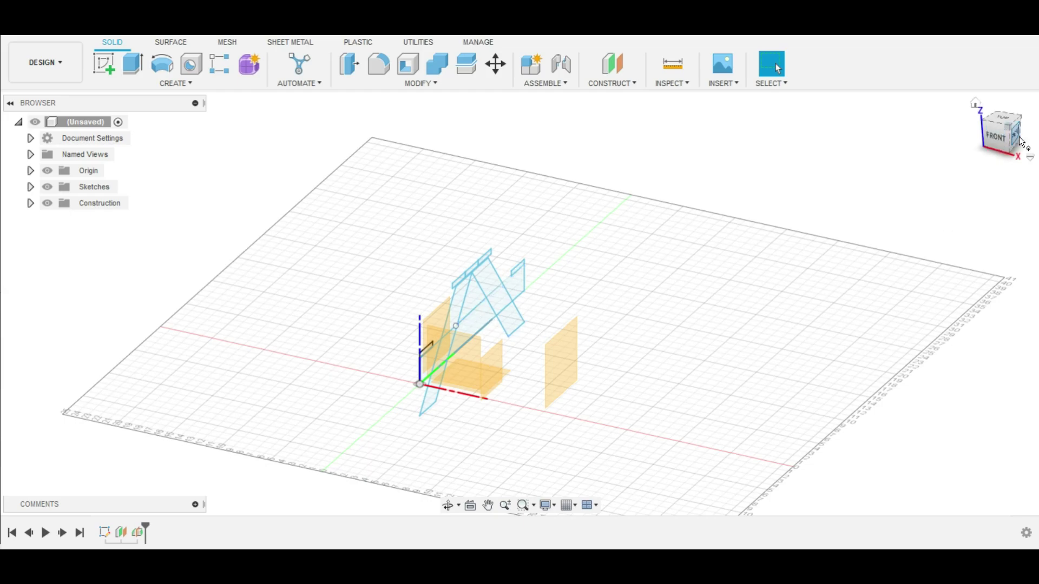
Check the planes from the Right view, then orbit back to an angled view.
click(1020, 139)
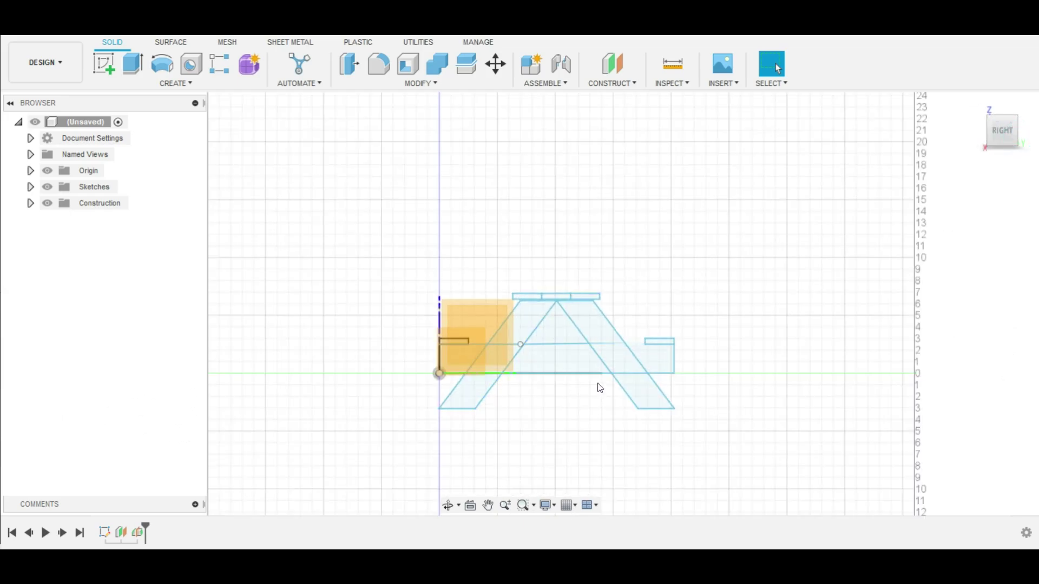
scroll(591, 379, up, 3)
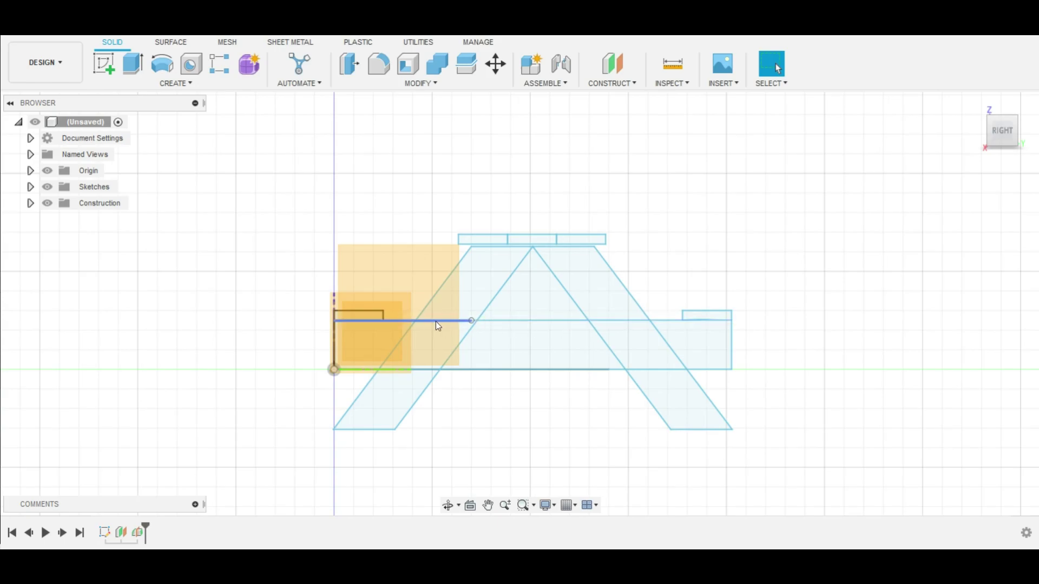
scroll(534, 452, down, 1)
scroll(537, 448, down, 2)
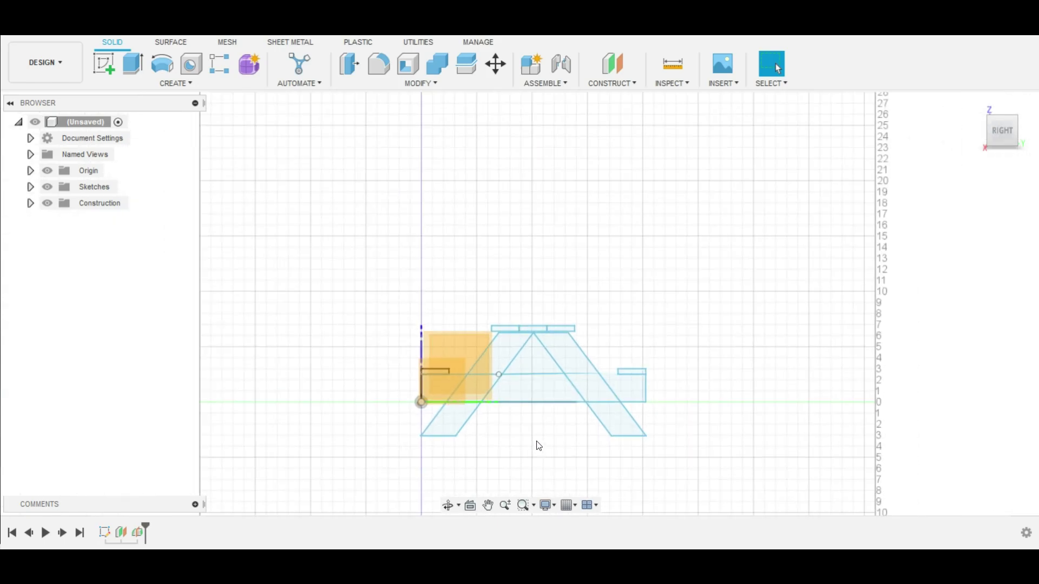
shift+middle_drag(539, 446, 549, 435)
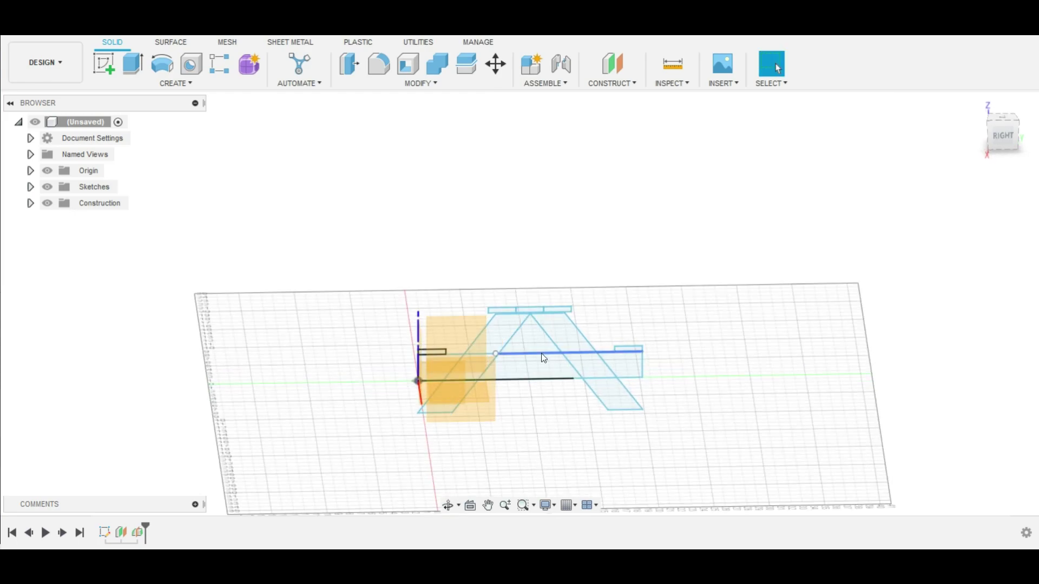
shift+middle_drag(385, 399, 437, 395)
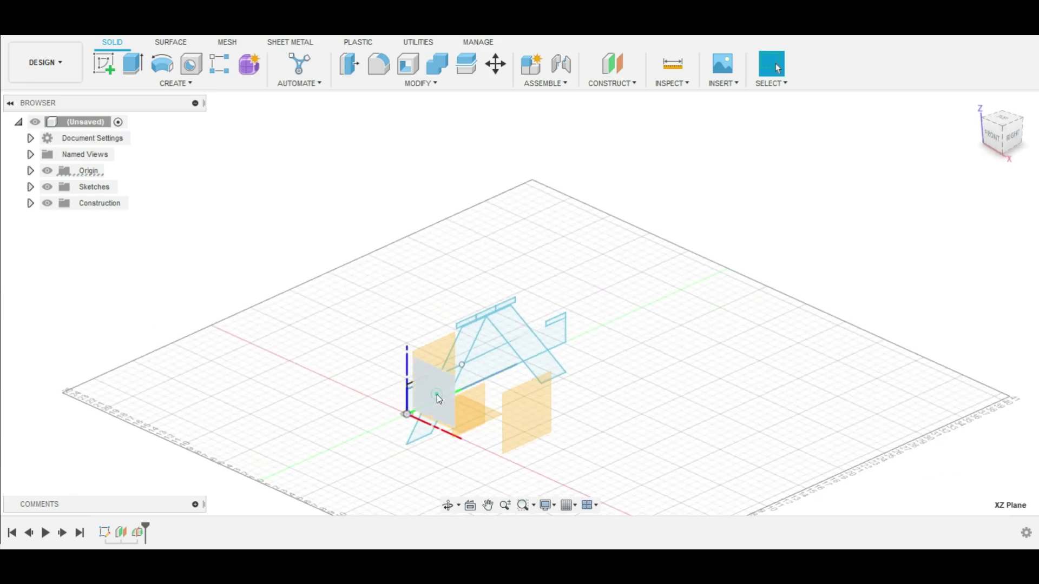
Start an offset plane from the XZ plane with a 20 in distance.
click(436, 394)
click(612, 83)
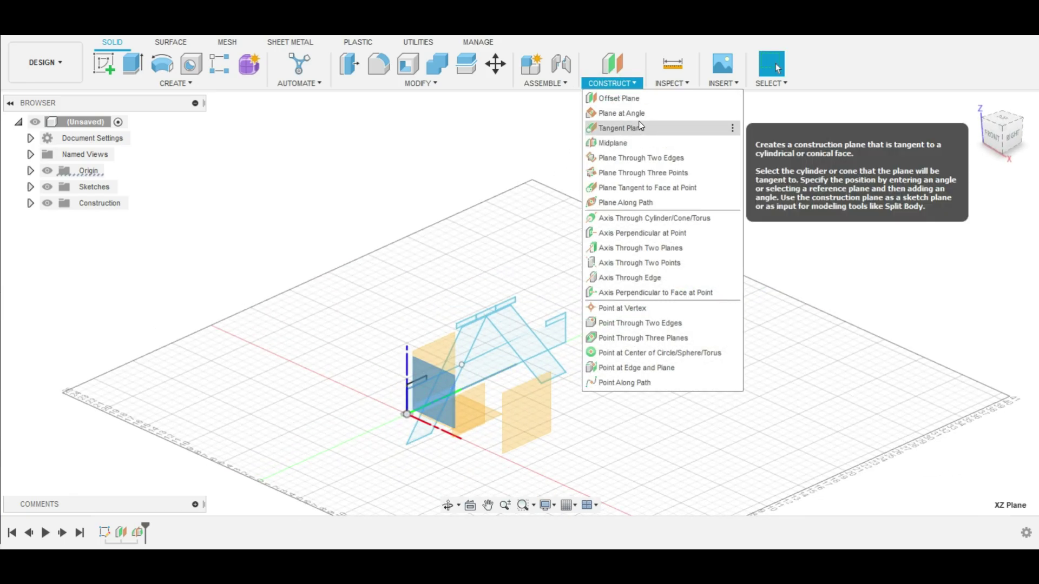
click(619, 98)
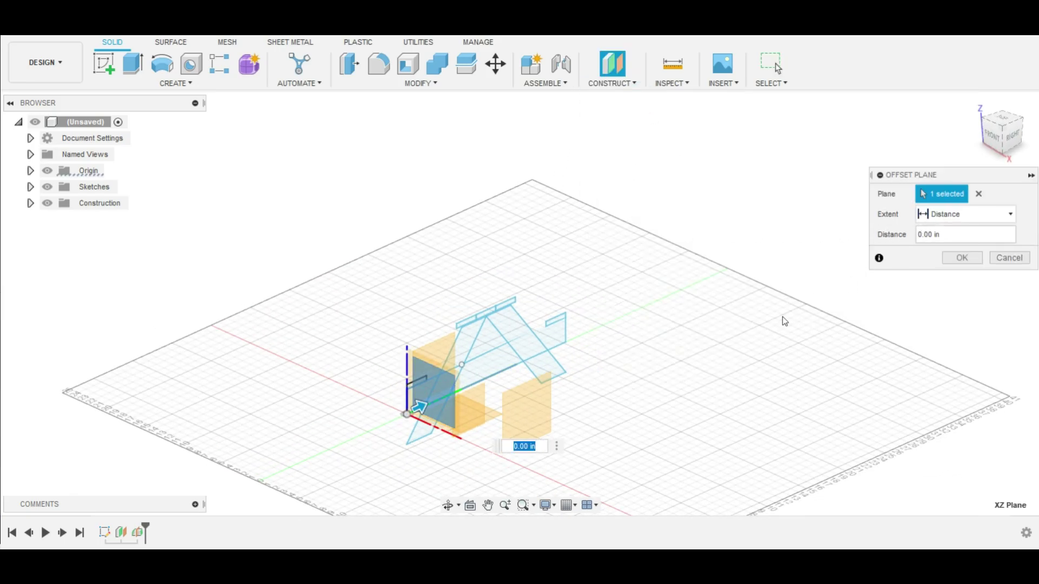
text(14)
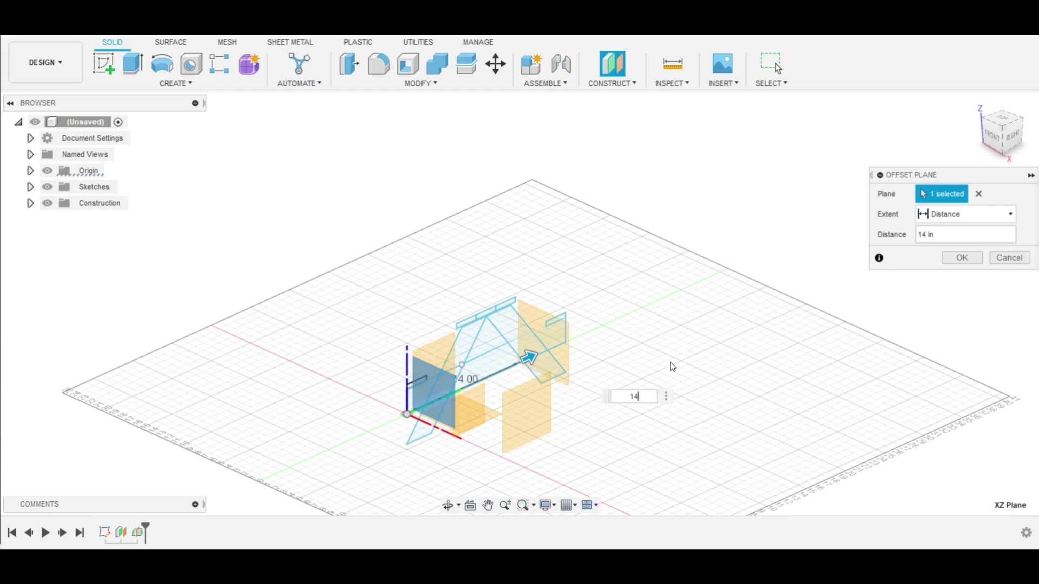
shift+middle_drag(661, 468, 612, 460)
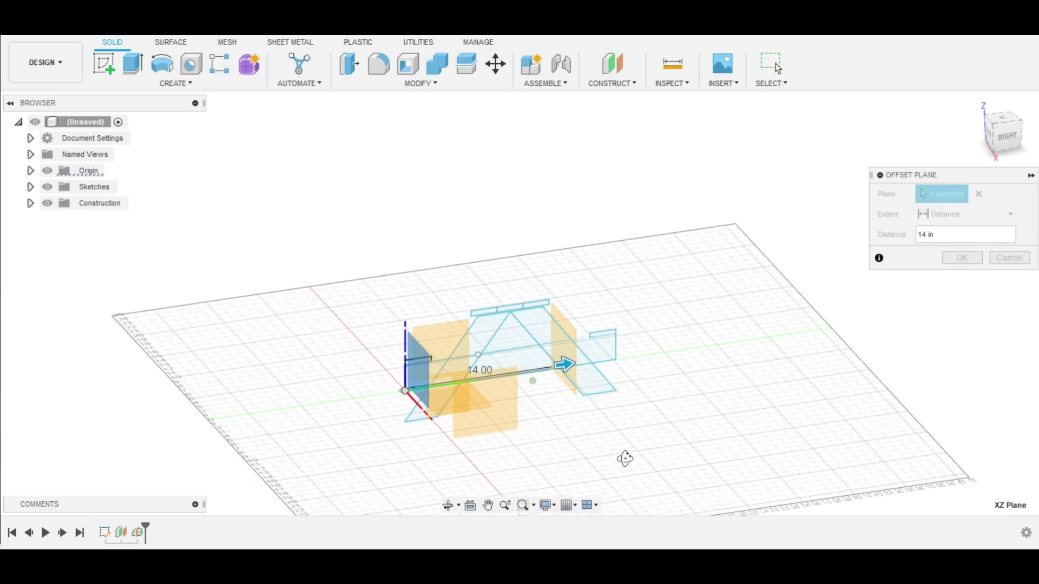
double_click(922, 235)
text(18)
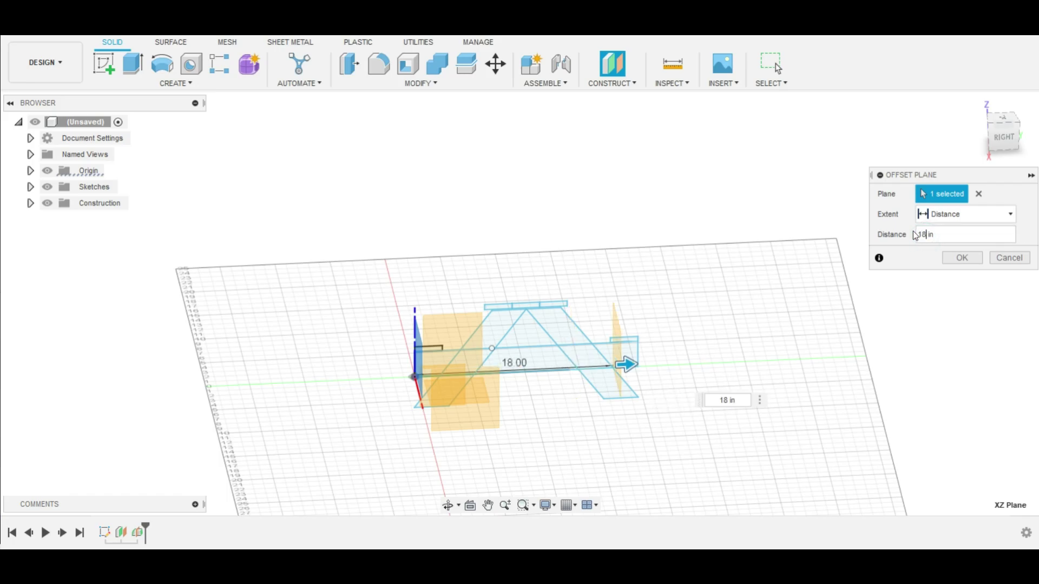
drag(927, 234, 910, 236)
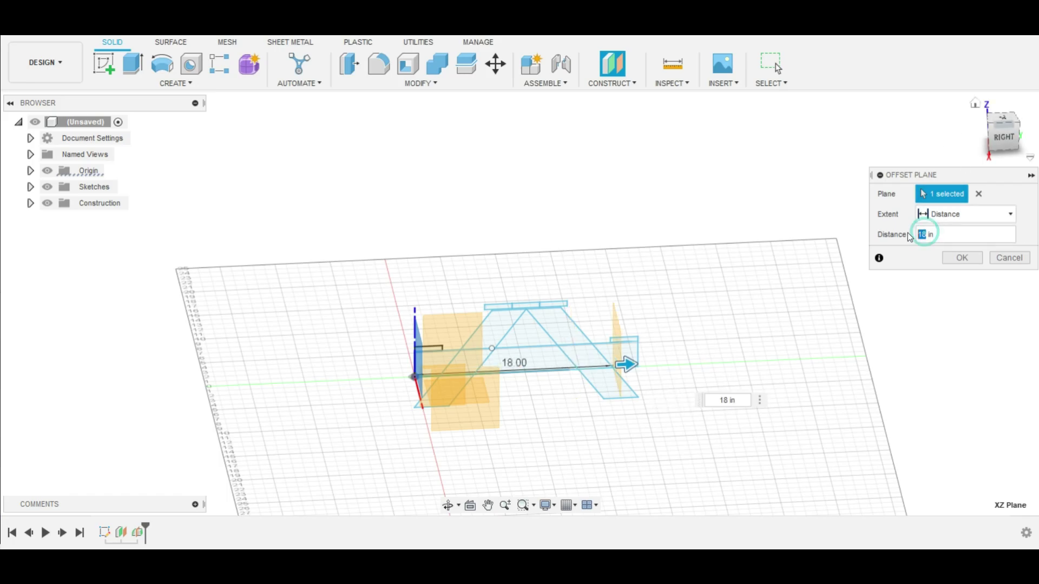
text(22)
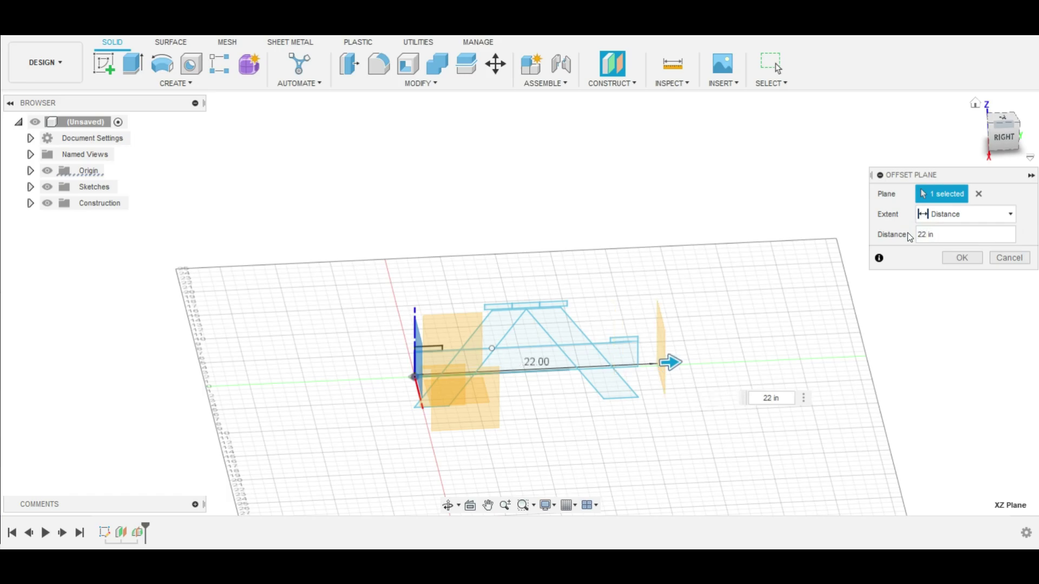
drag(929, 237, 915, 235)
text(20in)
From the Right view, set the offset to 20.25 in, confirm, and return to Home view.
scroll(749, 327, up, 2)
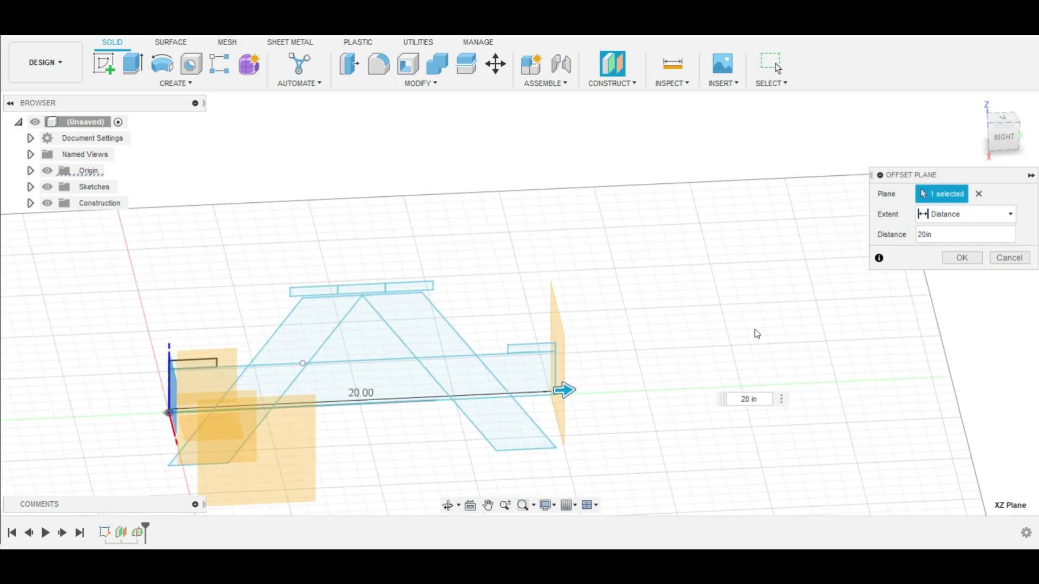
scroll(754, 331, up, 2)
scroll(548, 386, up, 2)
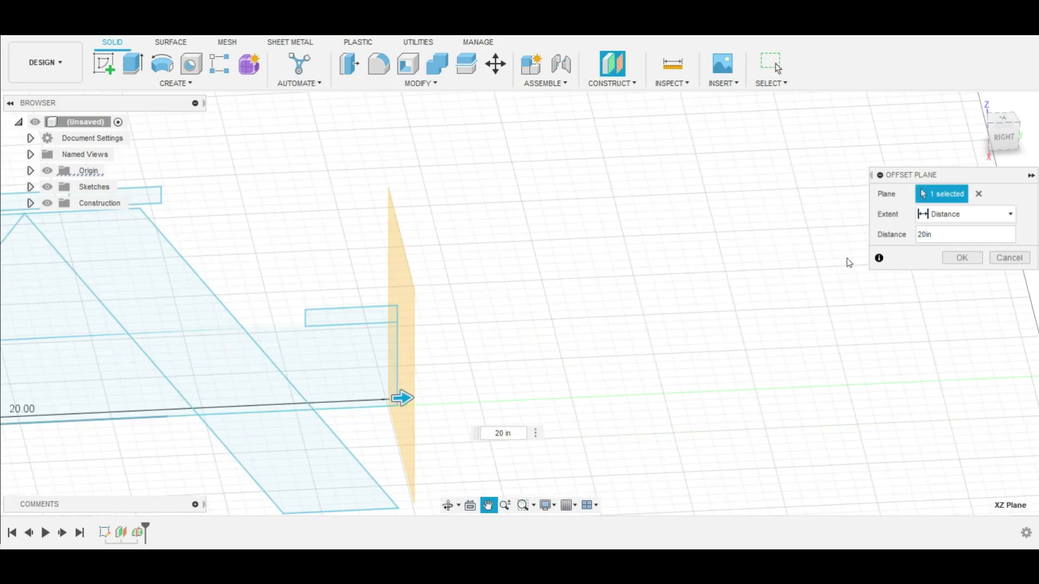
middle_drag(524, 371, 520, 333)
click(1003, 137)
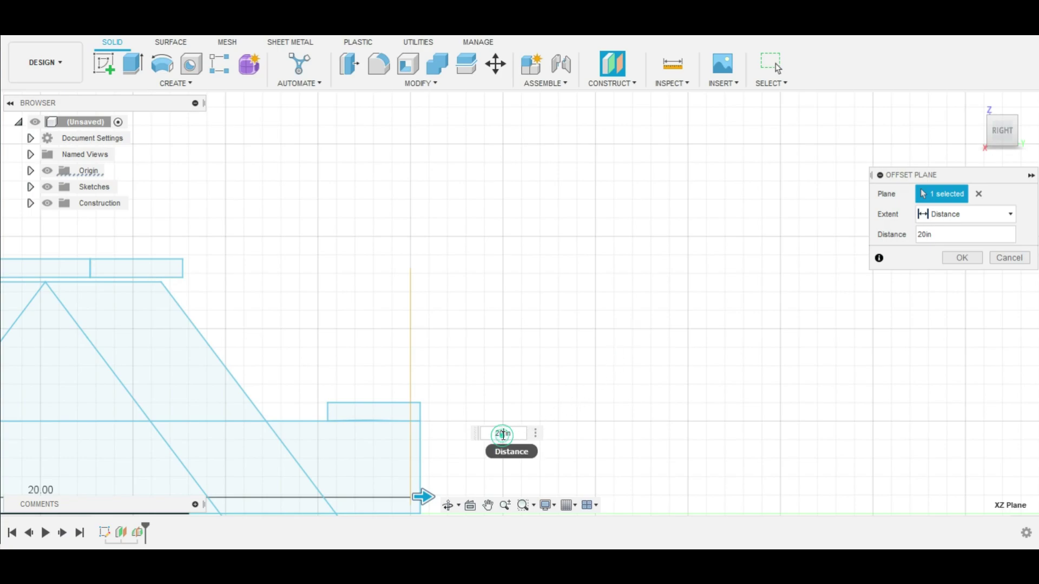
text(.25)
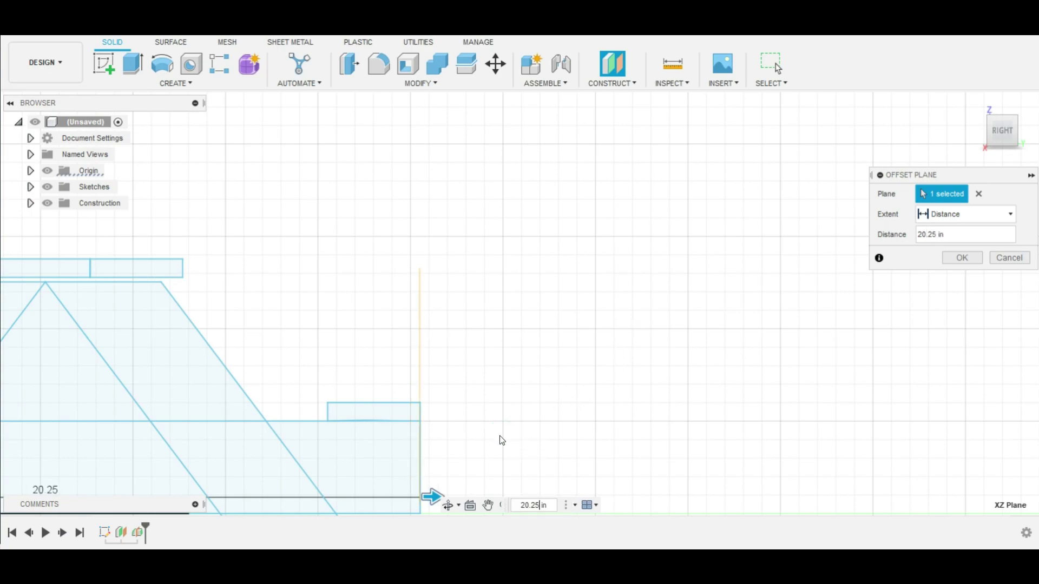
click(963, 258)
scroll(414, 288, down, 3)
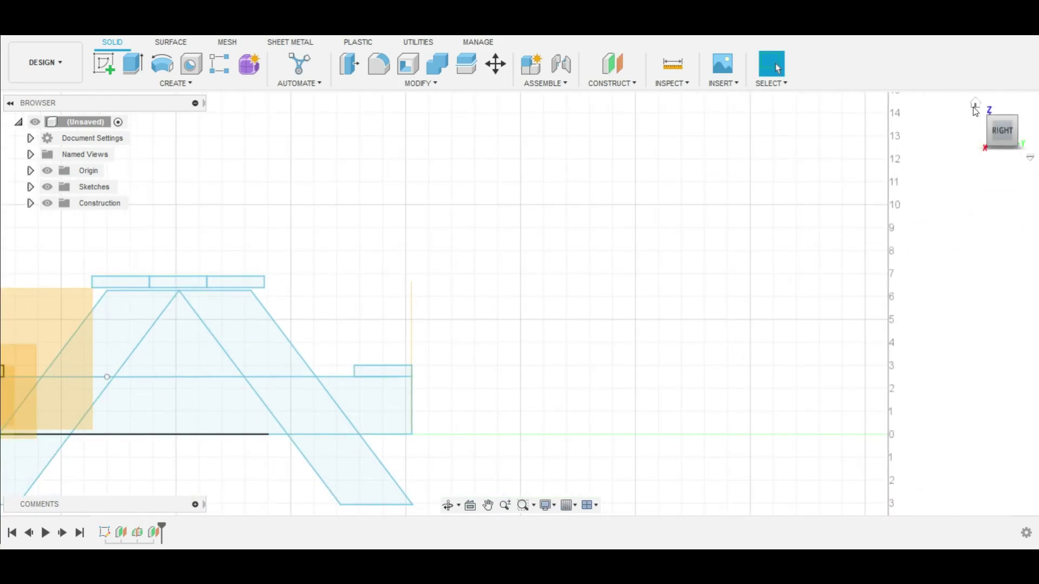
click(975, 105)
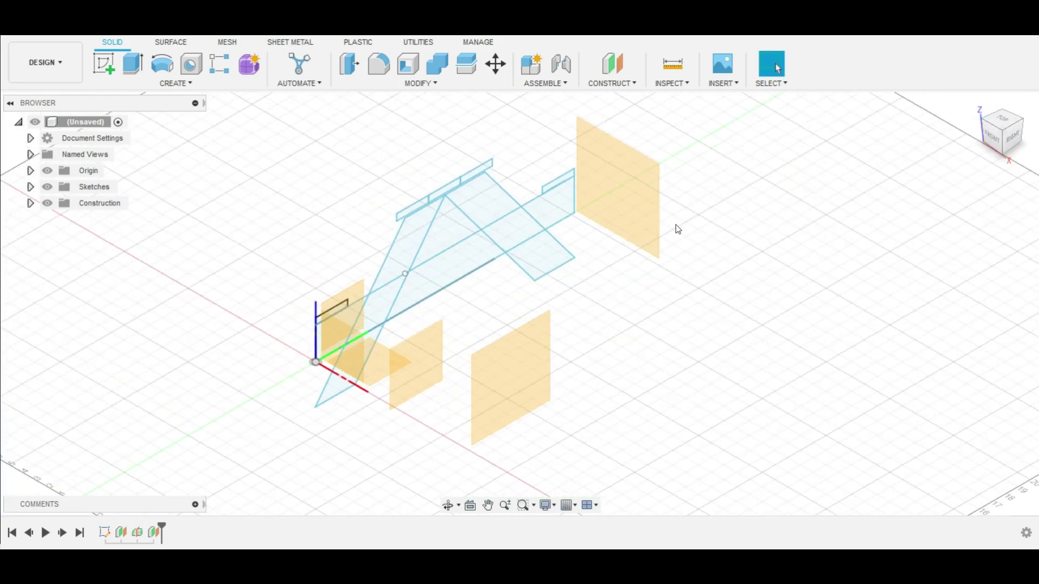
Extrude the five board profiles 0.5 in as a new component, then make Sketch1 visible again.
click(452, 270)
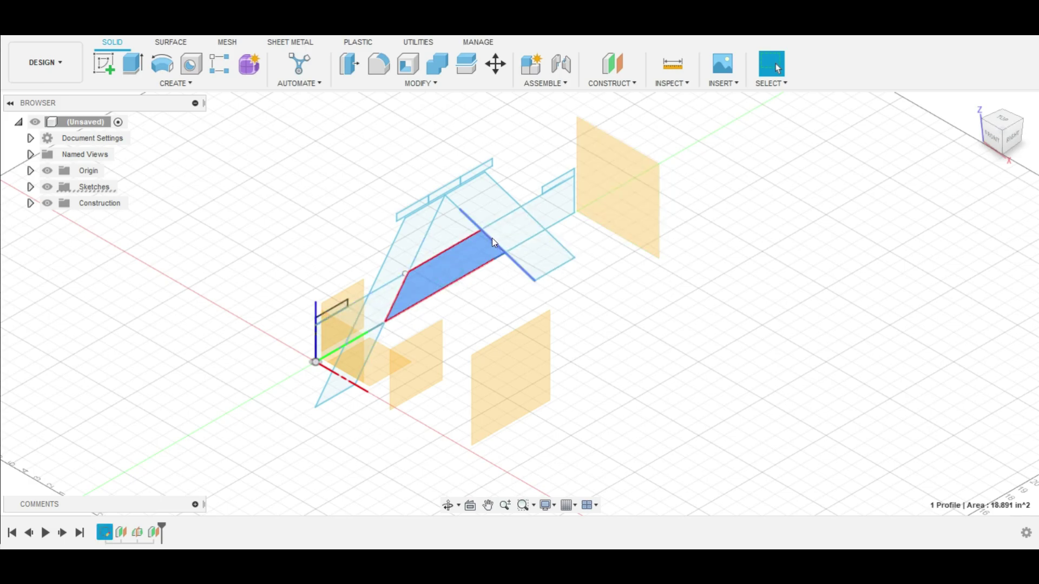
key(e)
click(516, 241)
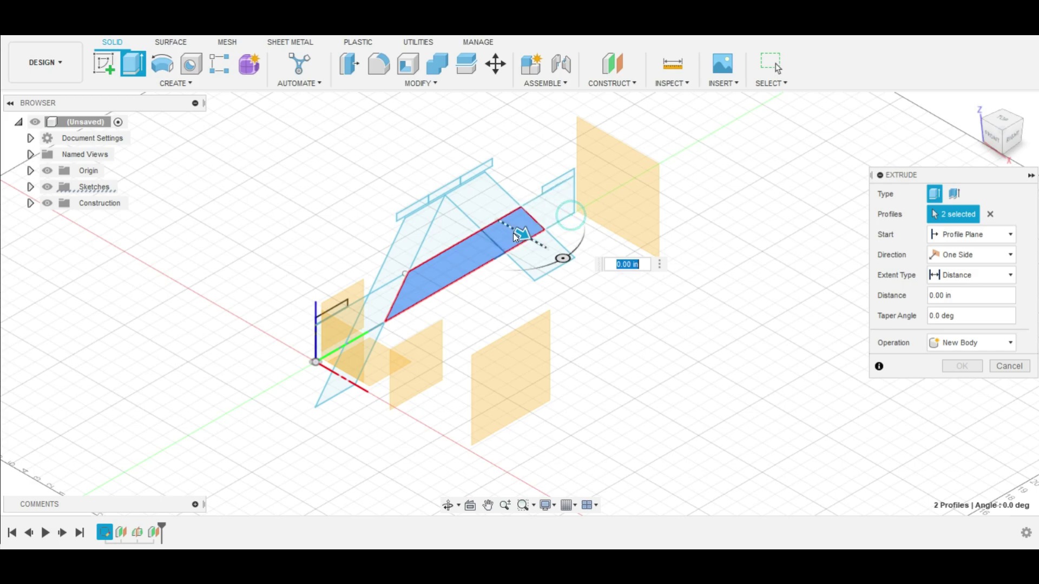
click(545, 217)
click(389, 298)
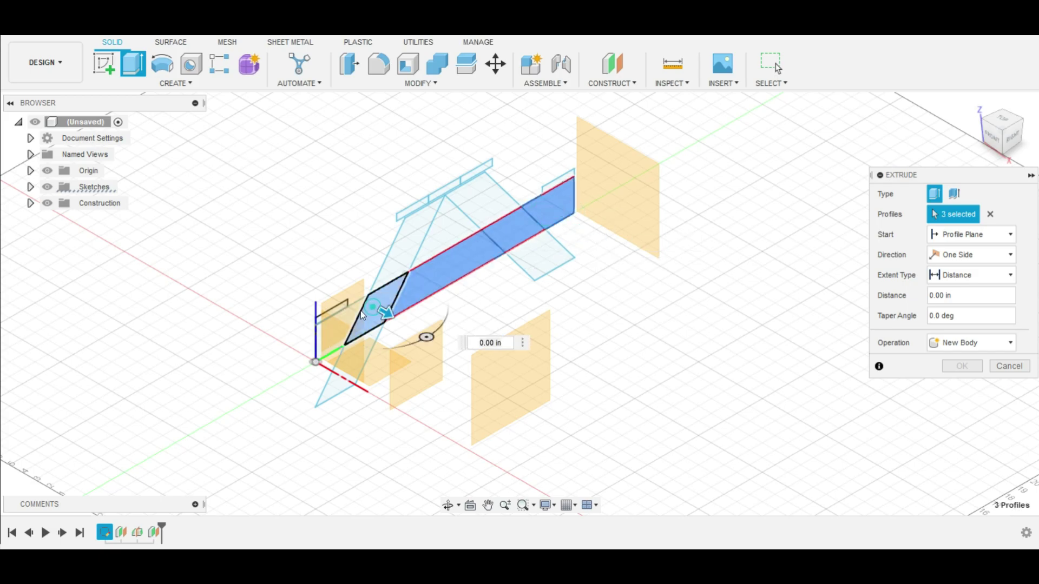
click(357, 311)
text(.5)
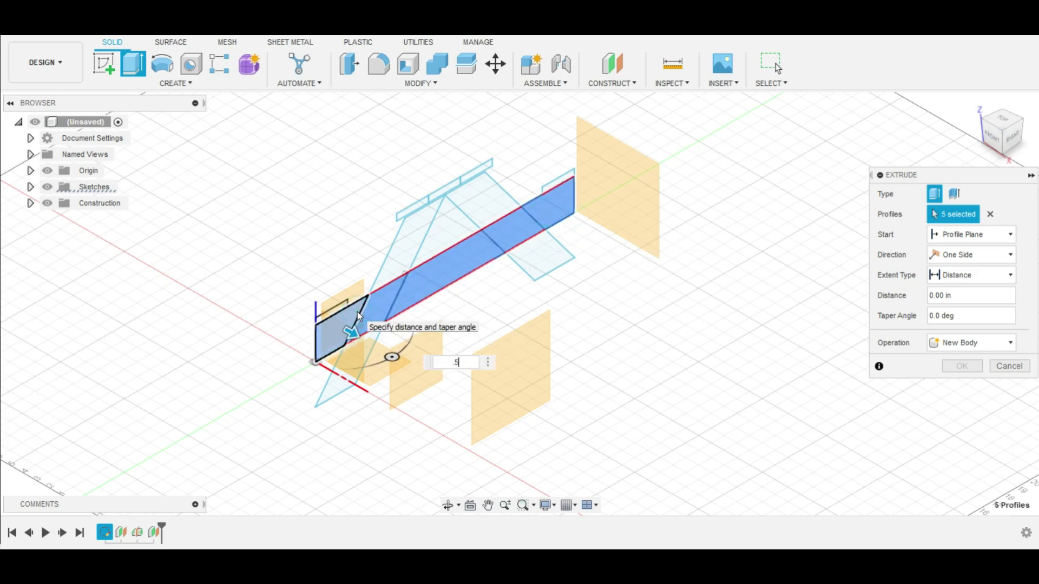
click(950, 345)
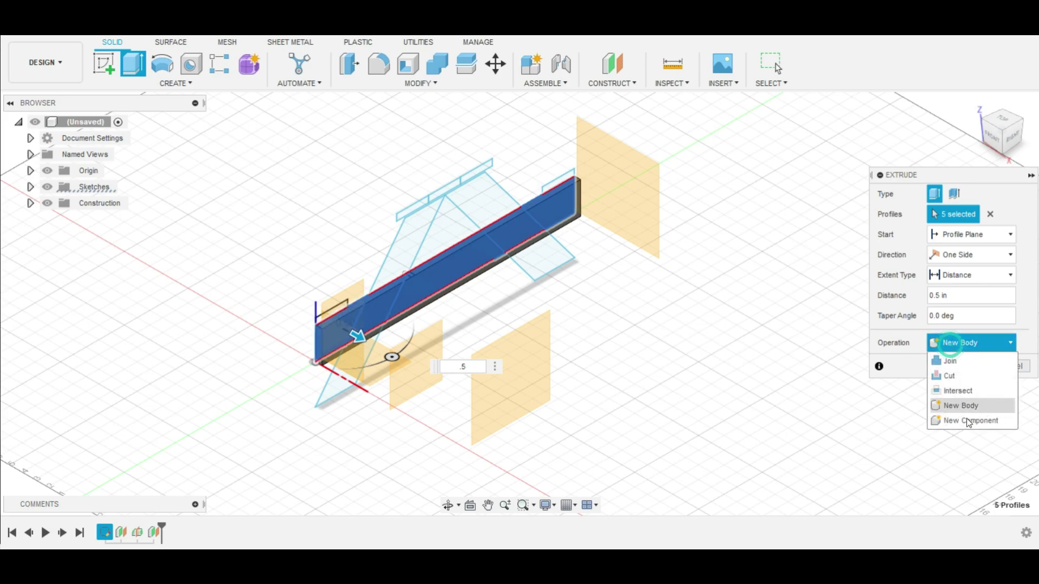
click(965, 422)
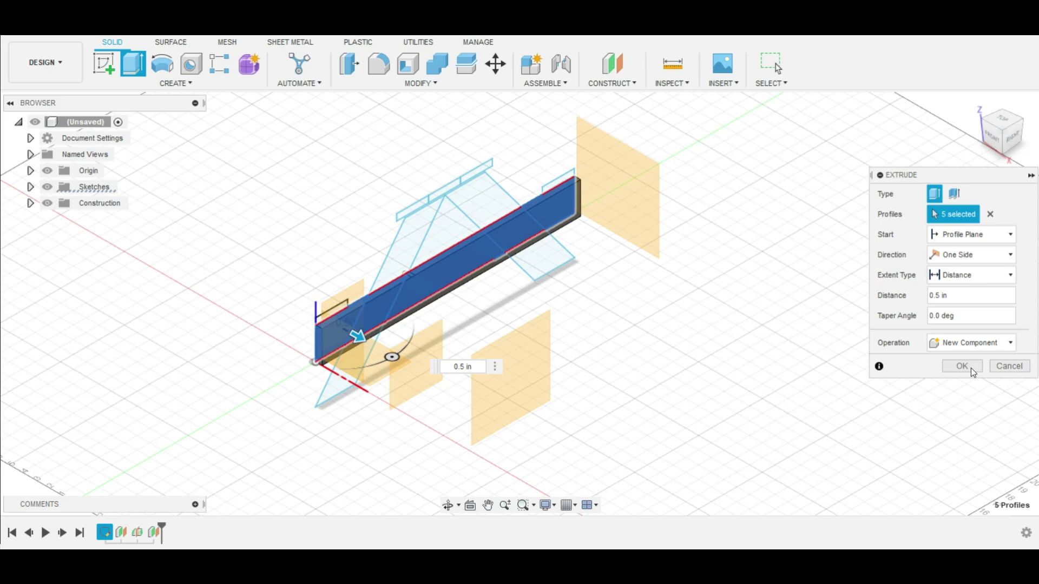
click(971, 368)
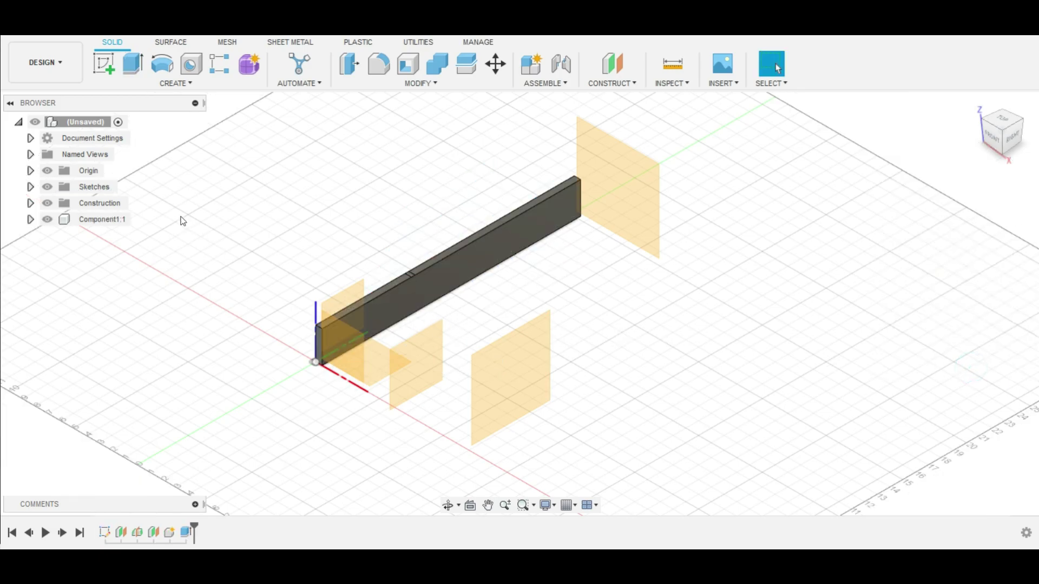
click(30, 186)
click(60, 203)
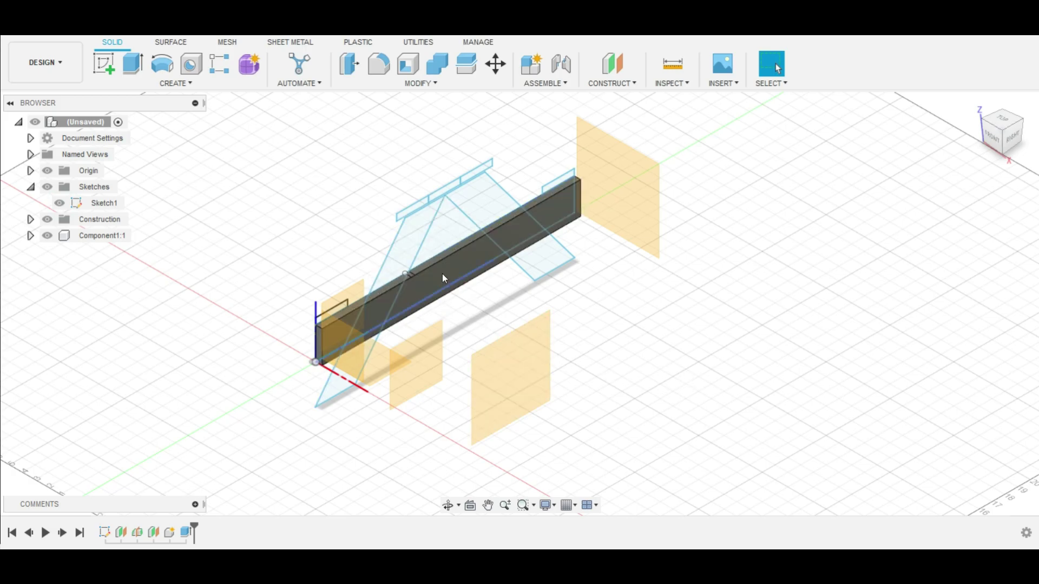
Extrude the three upper leg profiles 0.5 in as a new component with a 0.5 in start offset.
click(421, 238)
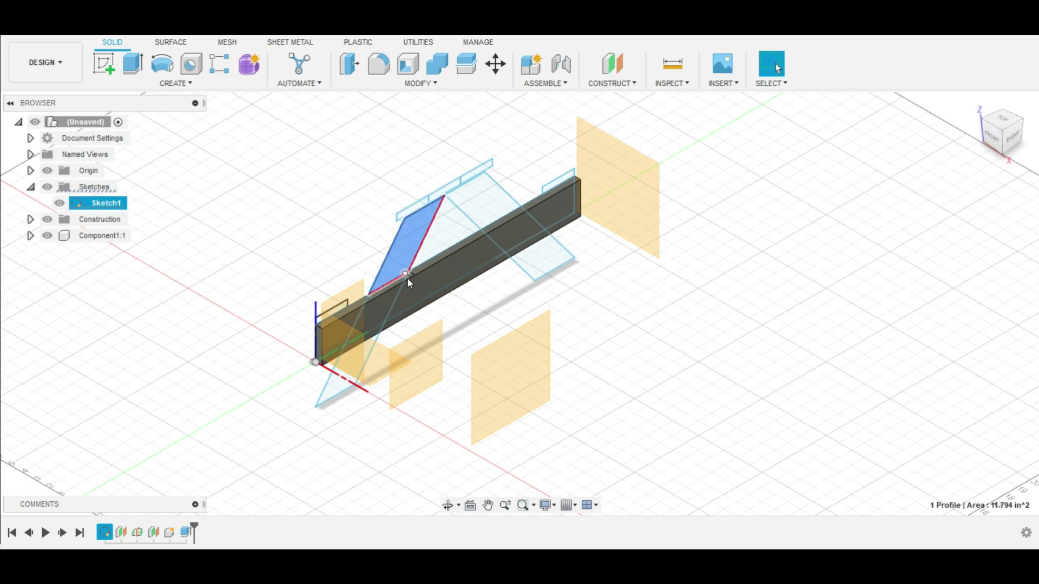
key(e)
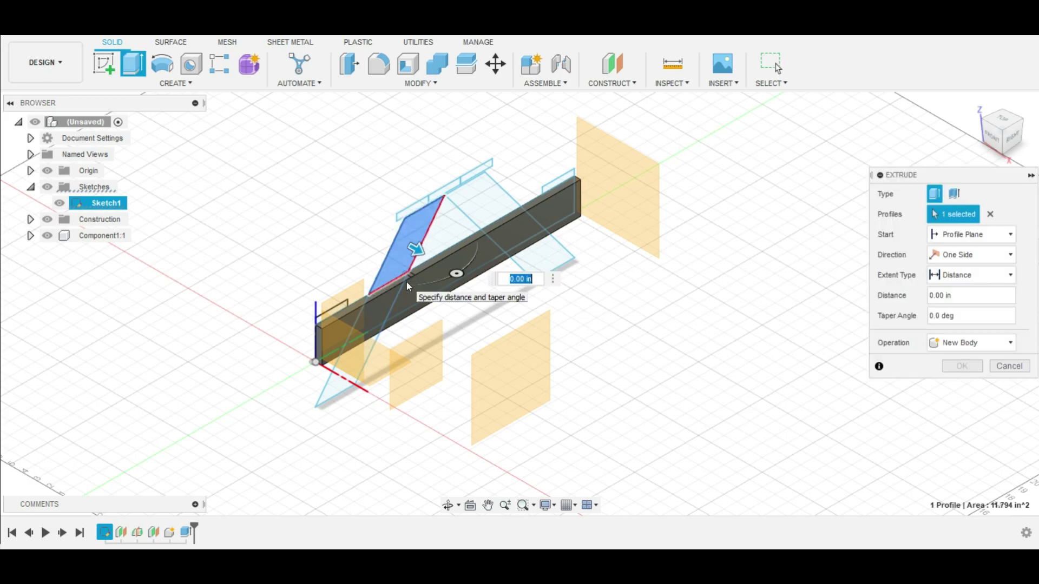
click(378, 313)
click(362, 356)
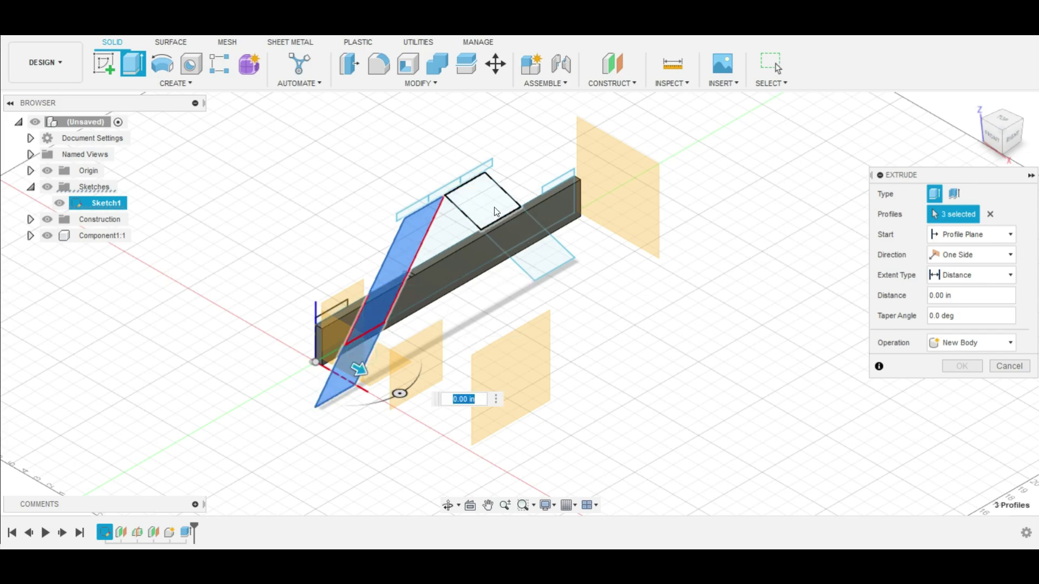
key(BackSpace)
text(.5)
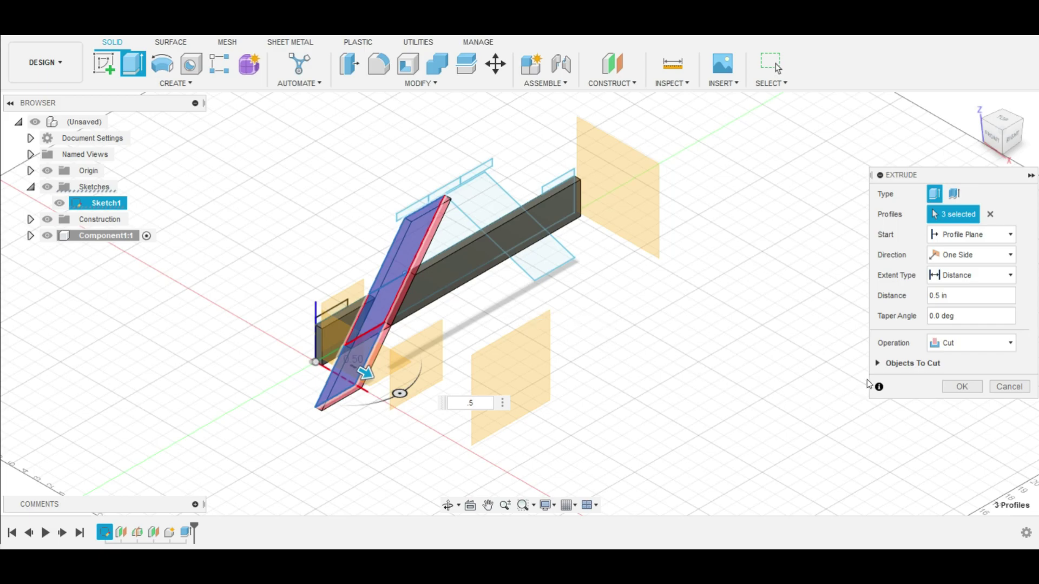
click(992, 345)
click(985, 422)
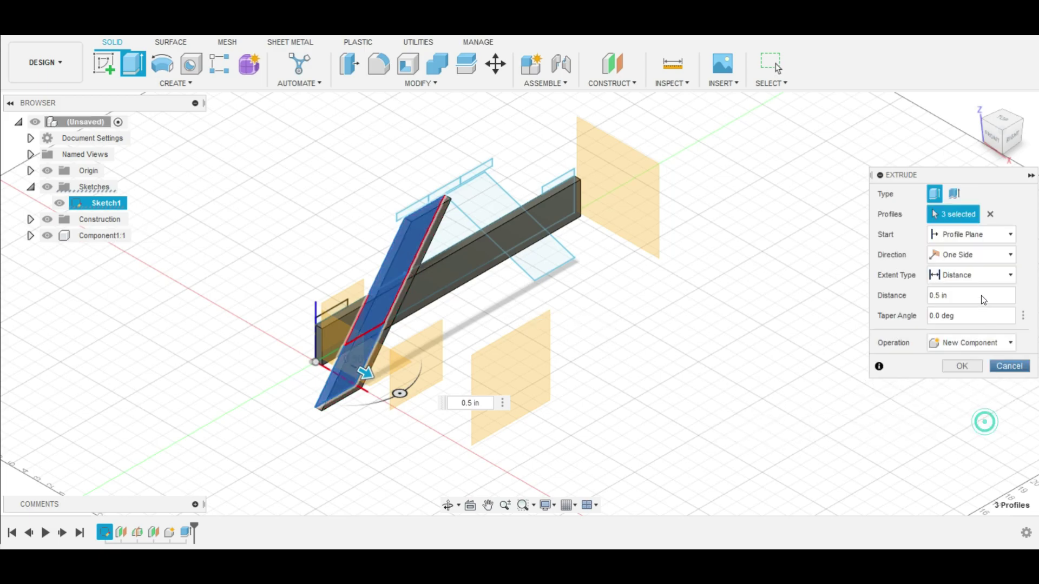
click(993, 236)
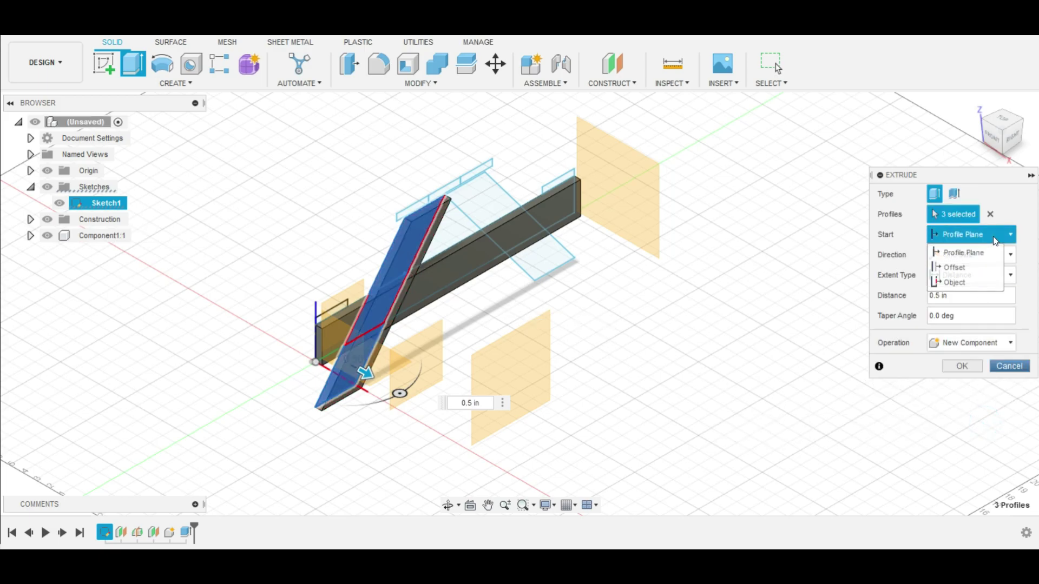
click(980, 266)
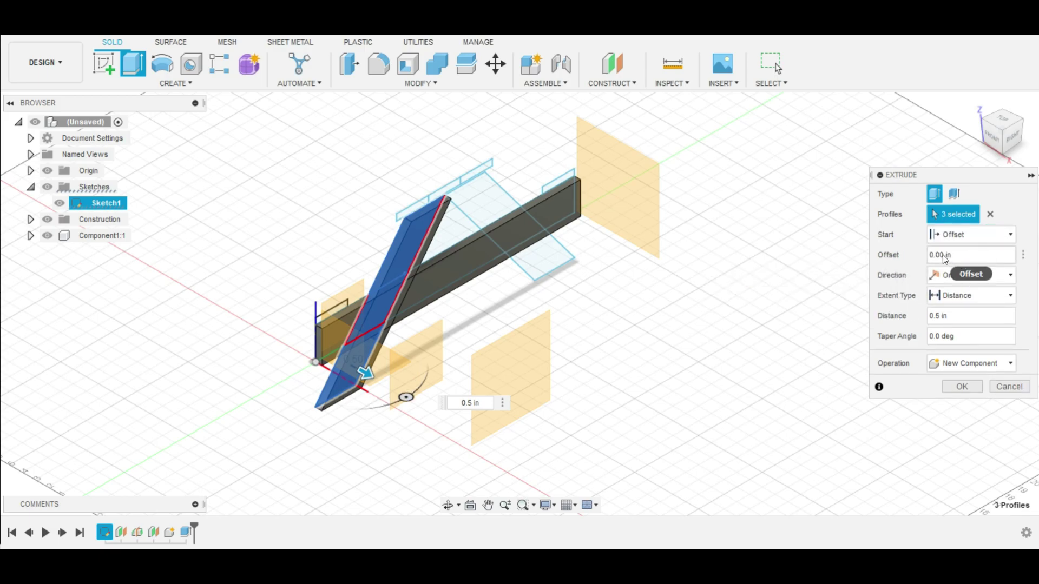
double_click(939, 255)
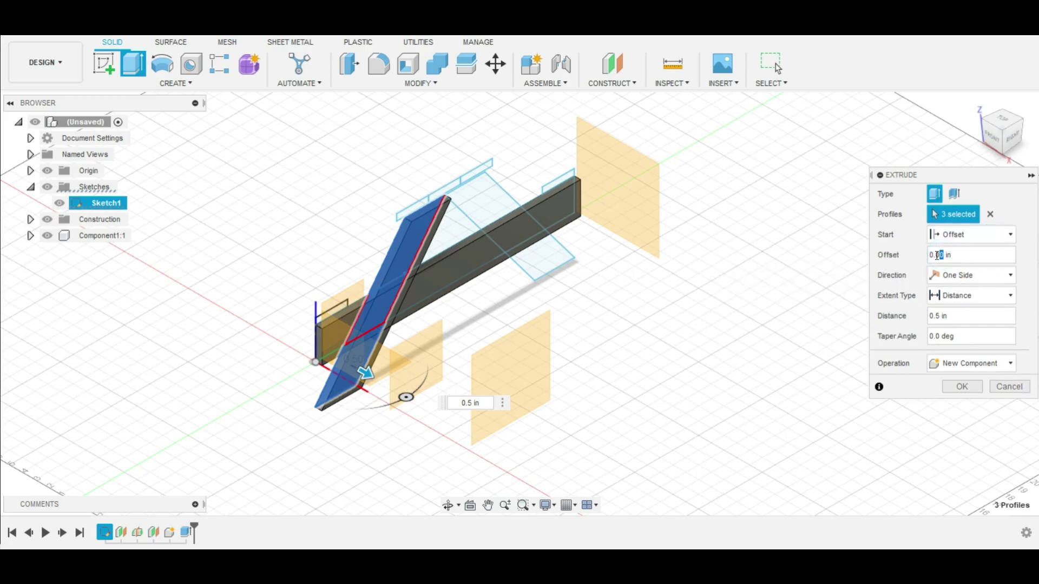
text(05)
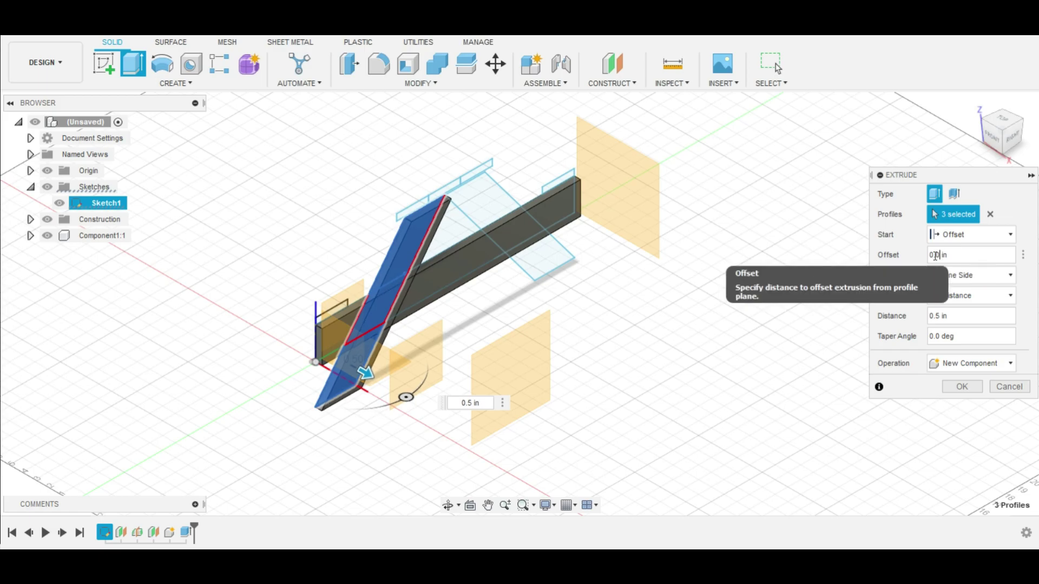
text(5)
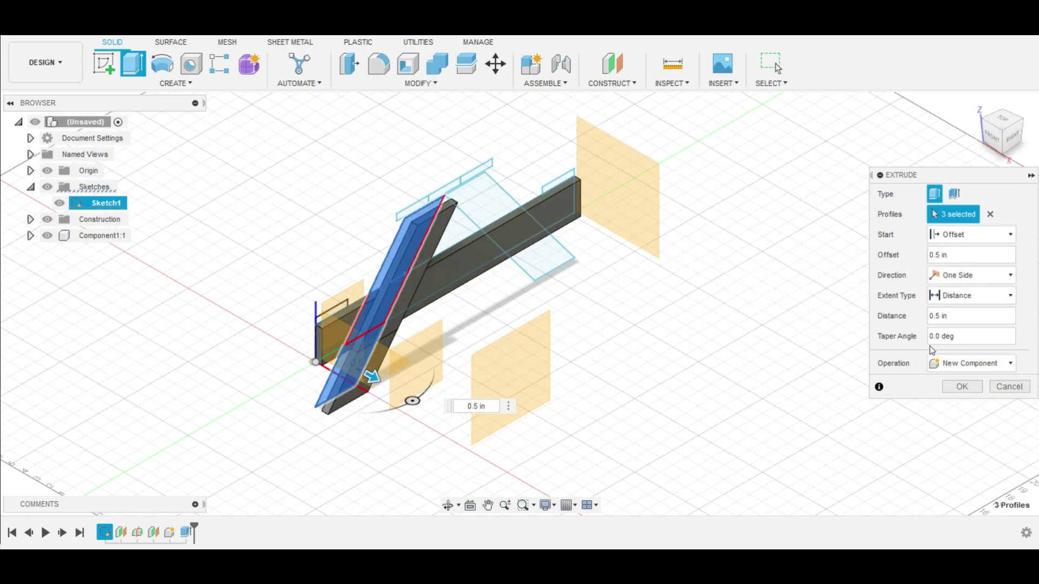
click(972, 387)
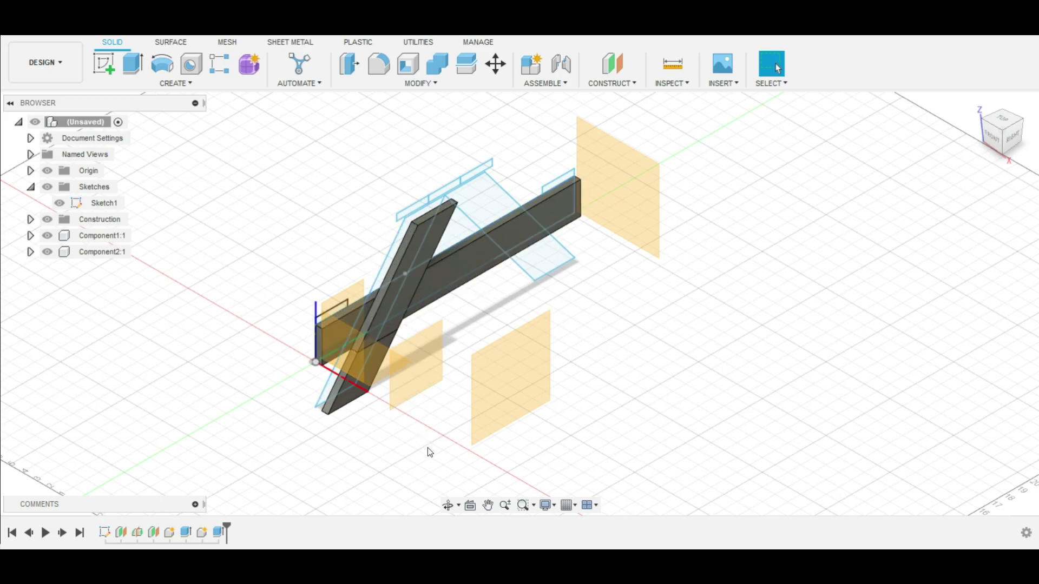
Extrude the crossing leg's profiles 0.5 in as Component3:1 with a 0.5 in start offset.
mouse_move(422, 447)
shift+middle_down()
mouse_move(473, 449)
mouse_move(408, 447)
shift+middle_up()
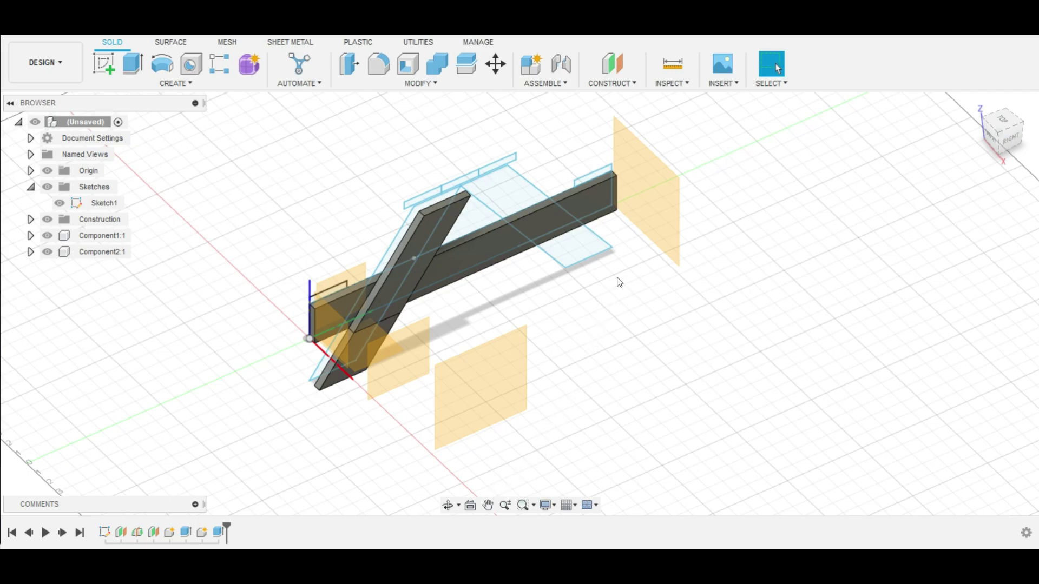
key(e)
click(516, 212)
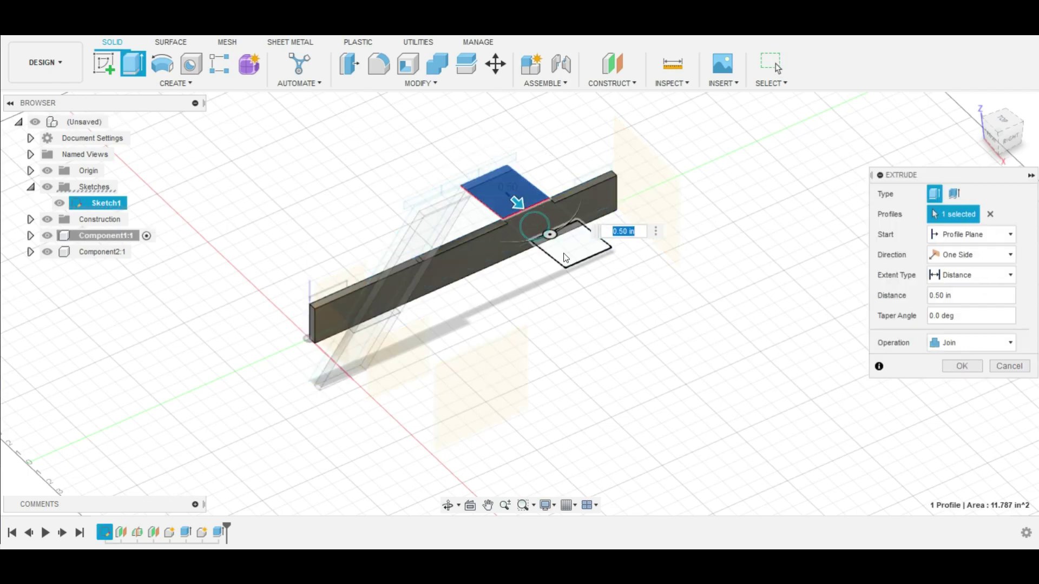
click(543, 232)
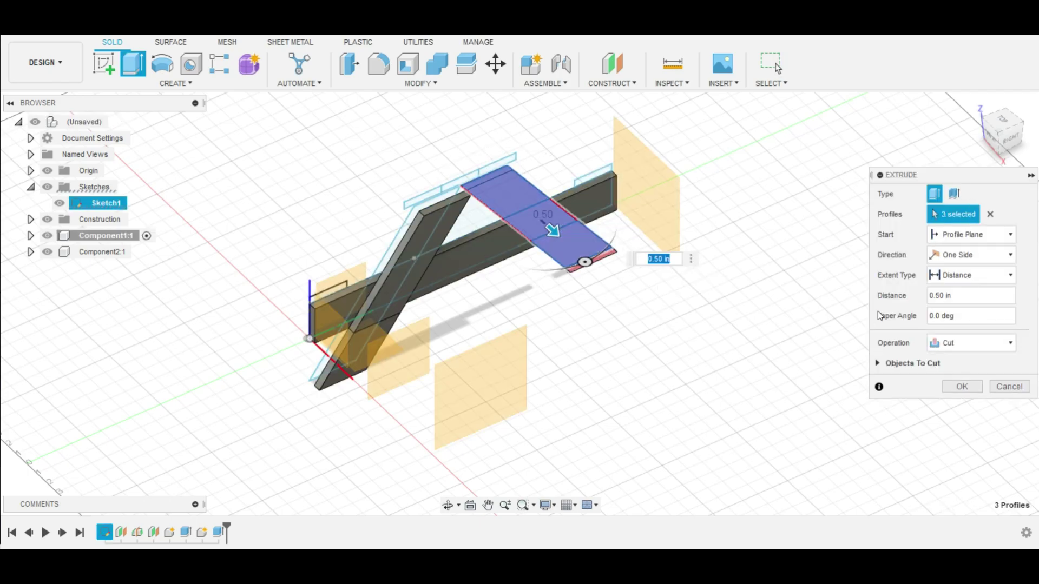
text(.5)
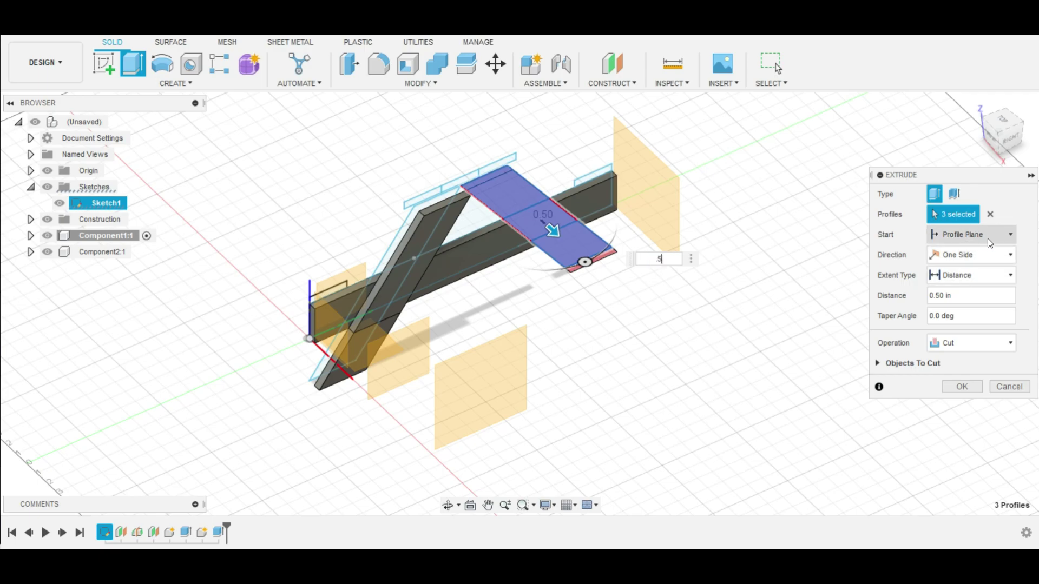
click(996, 235)
click(968, 264)
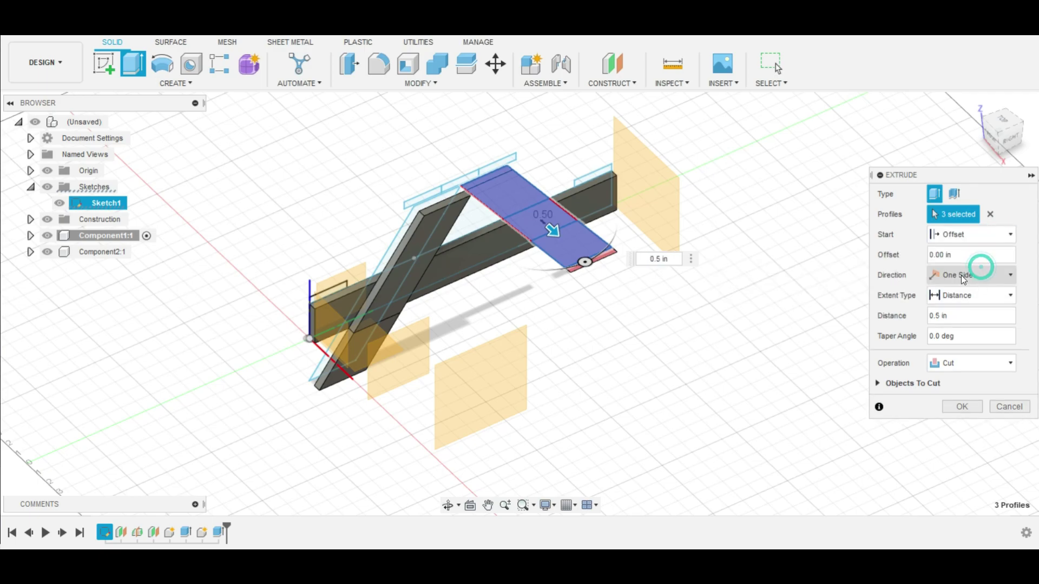
double_click(940, 254)
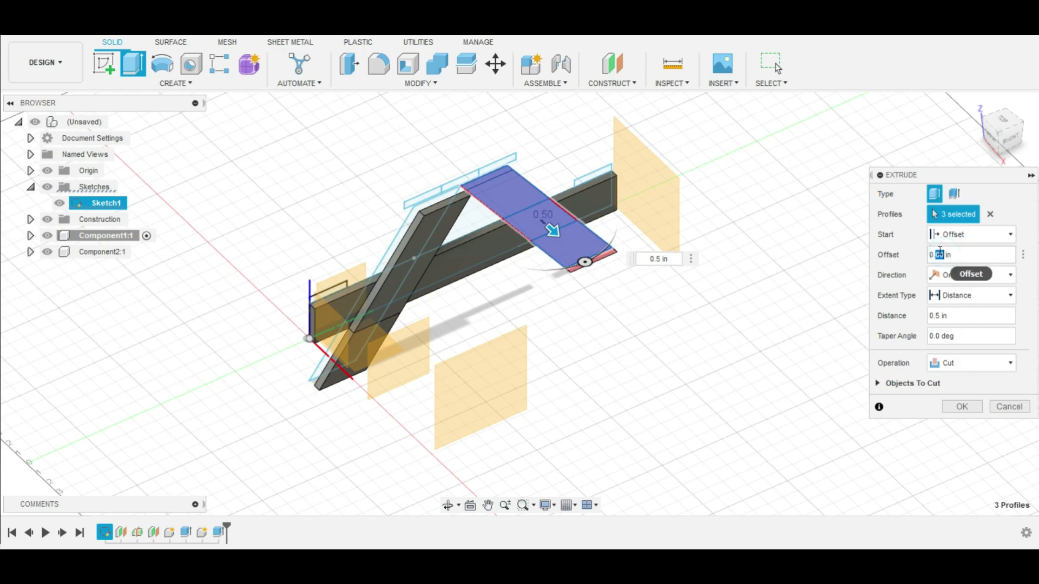
text(5)
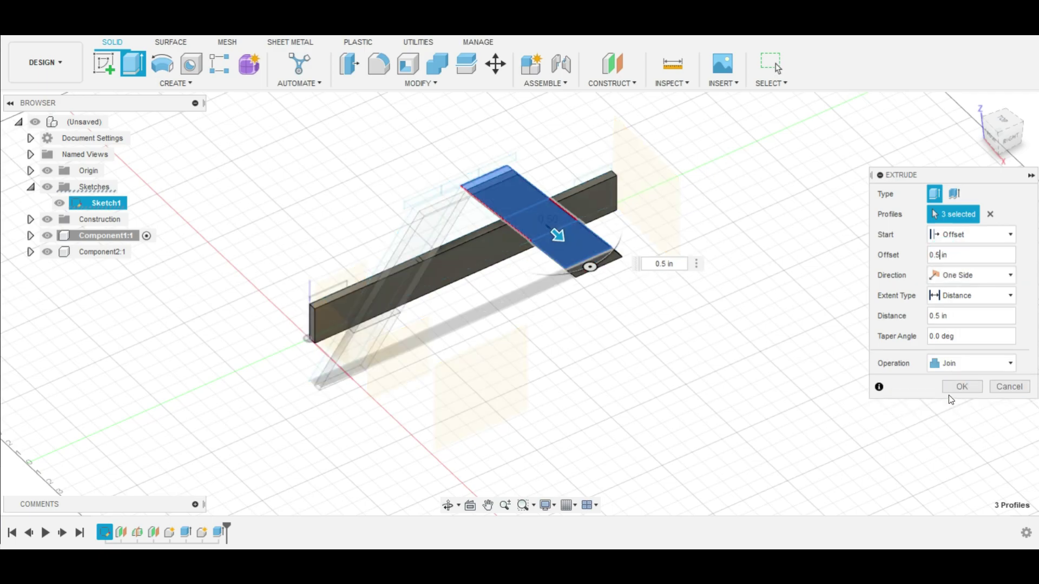
click(963, 365)
click(971, 438)
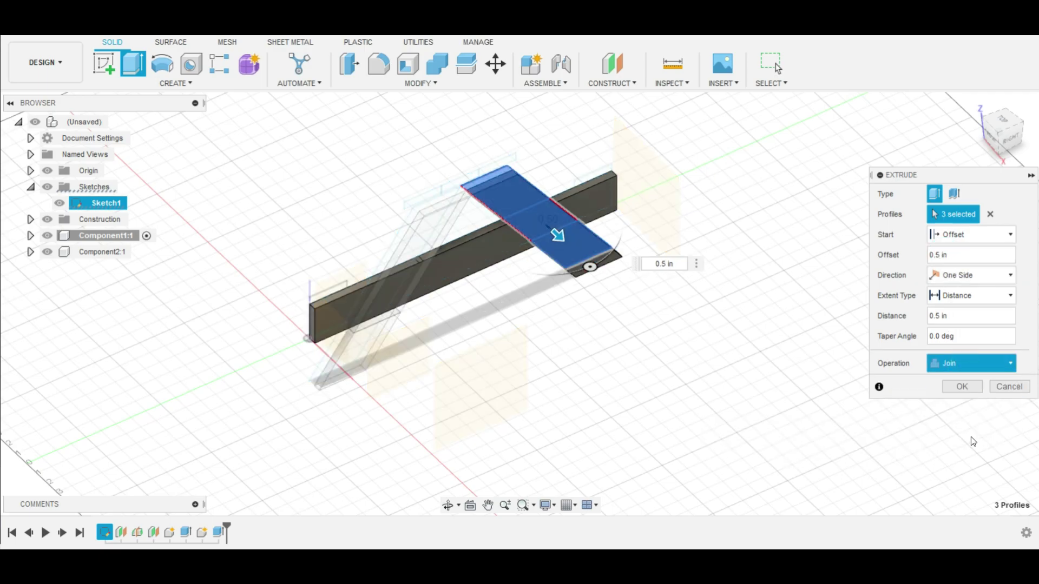
click(963, 387)
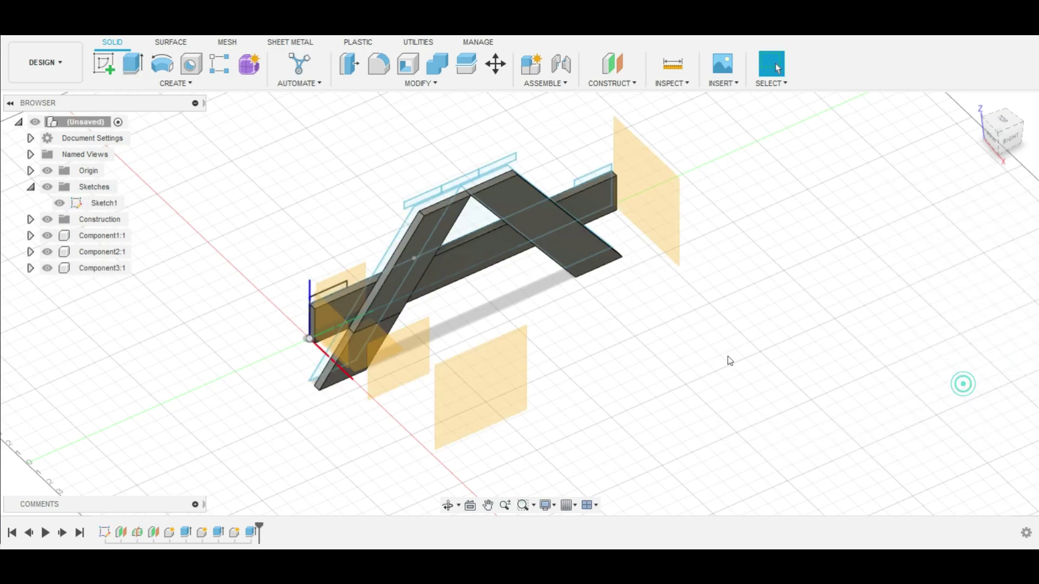
click(1014, 145)
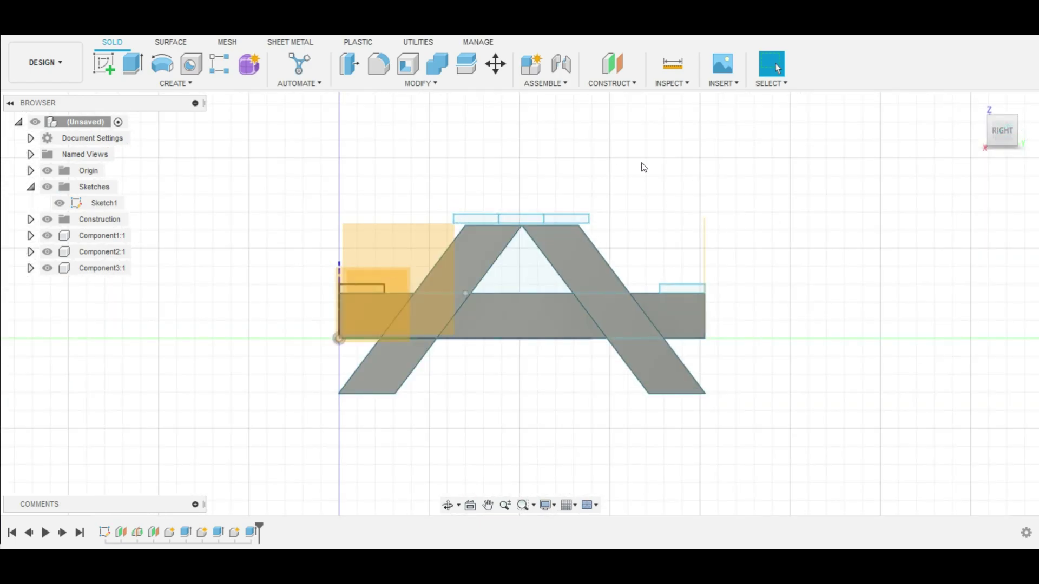
Select the two crossed legs, Component3:1 and Component2:1, in the browser.
shift+middle_drag(529, 438, 598, 481)
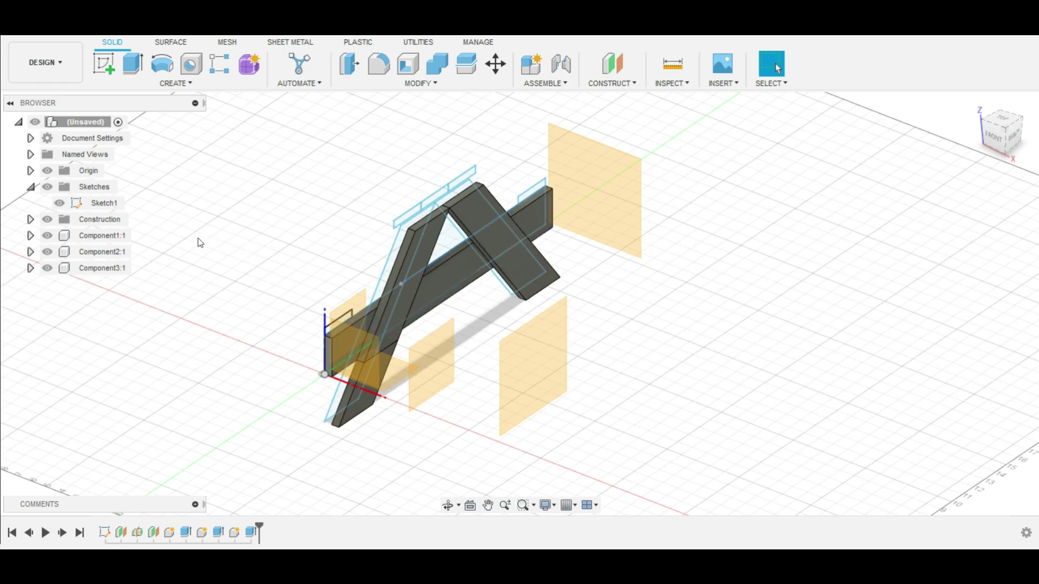
click(92, 264)
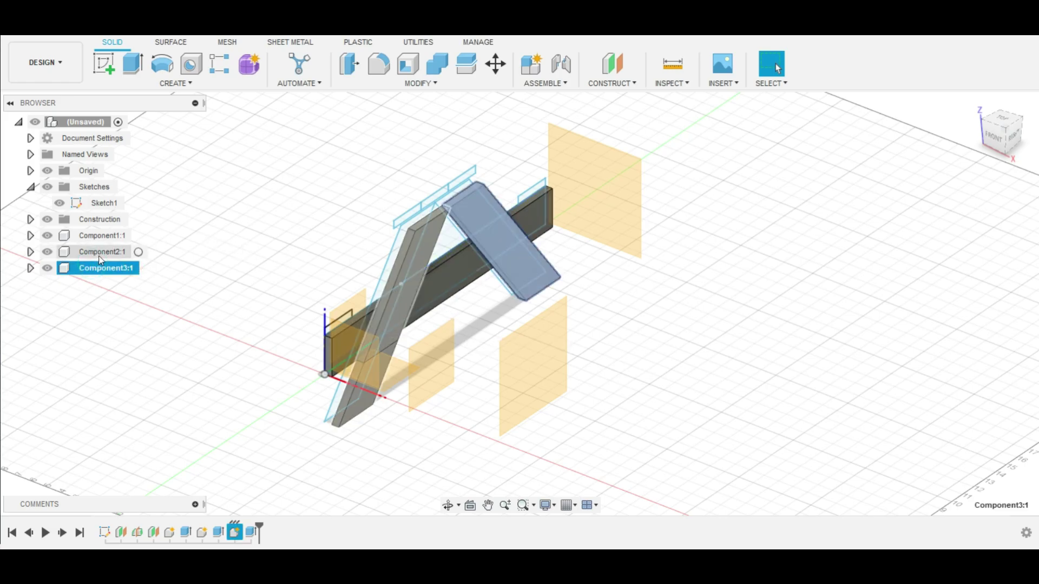
ctrl+click(100, 254)
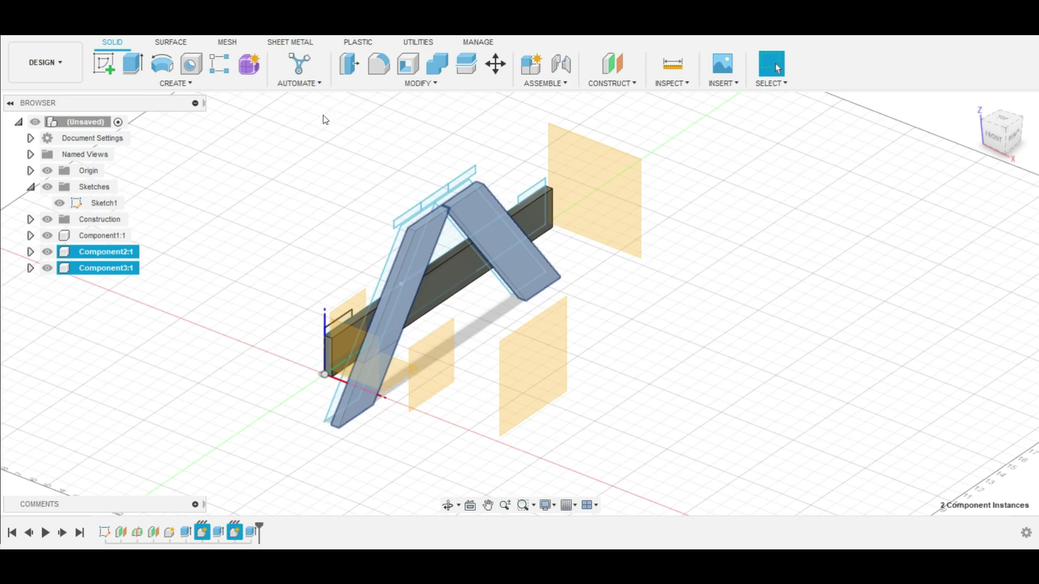
Mirror Component2:1 and Component3:1 across the middle construction plane.
click(171, 84)
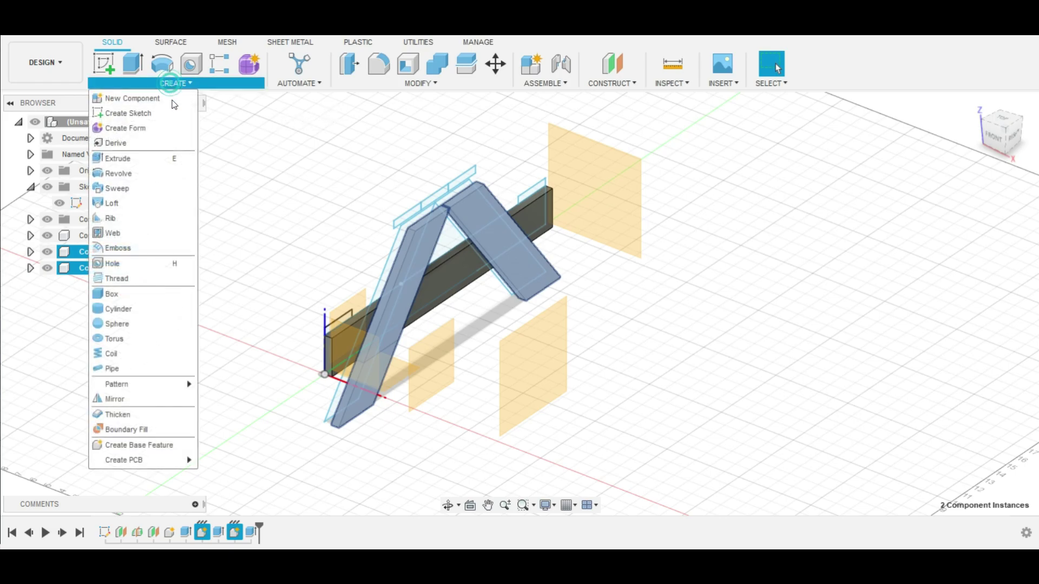
click(132, 400)
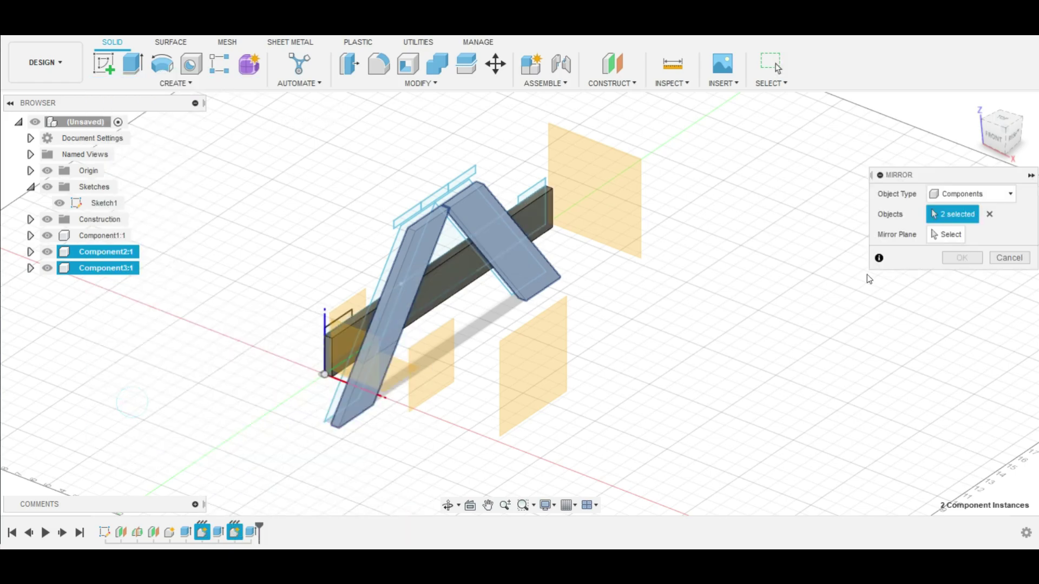
click(948, 234)
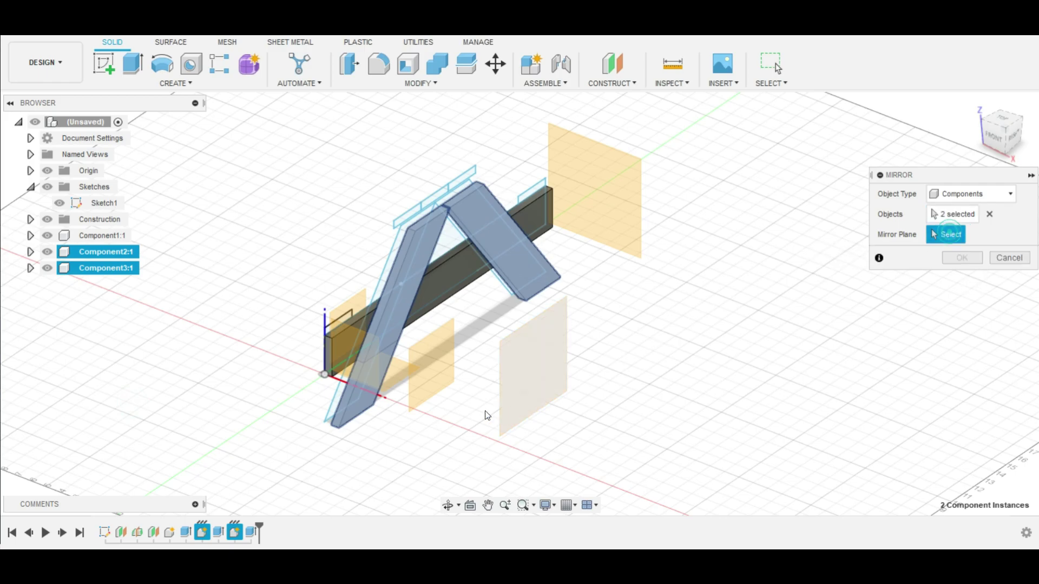
click(426, 364)
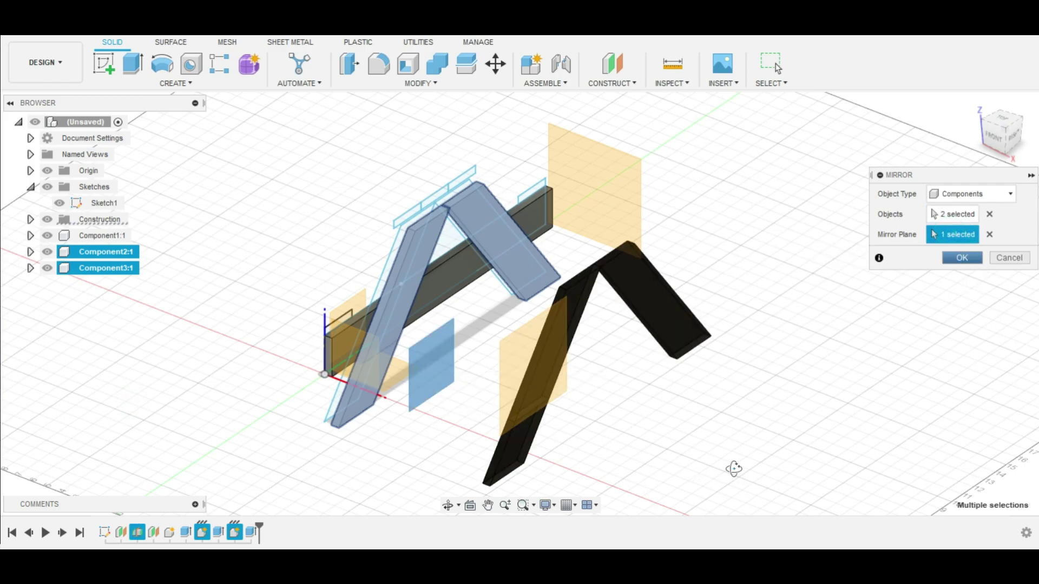
shift+middle_drag(733, 469, 778, 470)
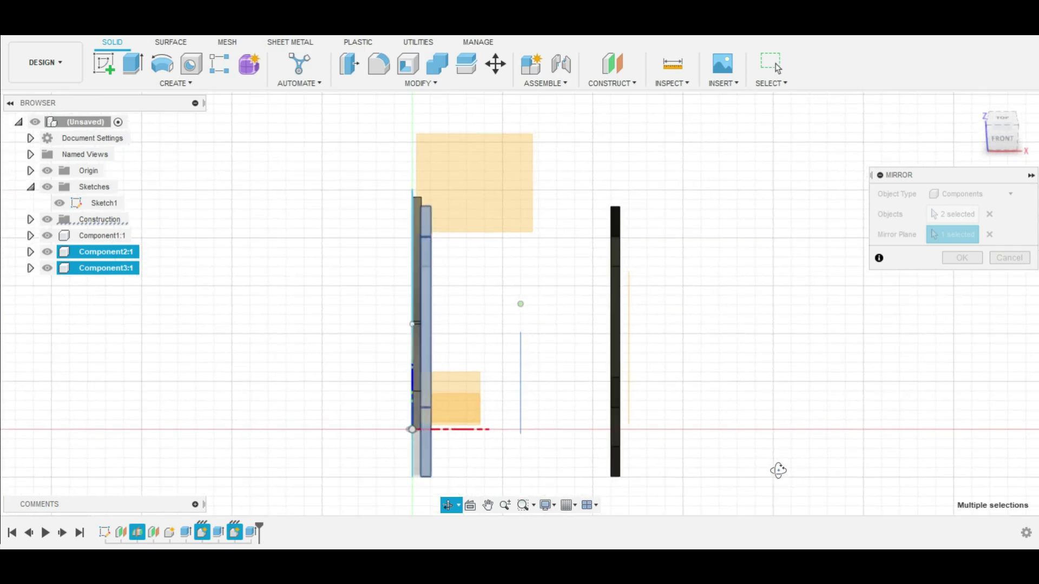
mouse_move(778, 470)
shift+middle_down()
mouse_move(742, 475)
mouse_move(784, 487)
mouse_move(763, 473)
mouse_move(788, 478)
mouse_move(736, 465)
shift+middle_up()
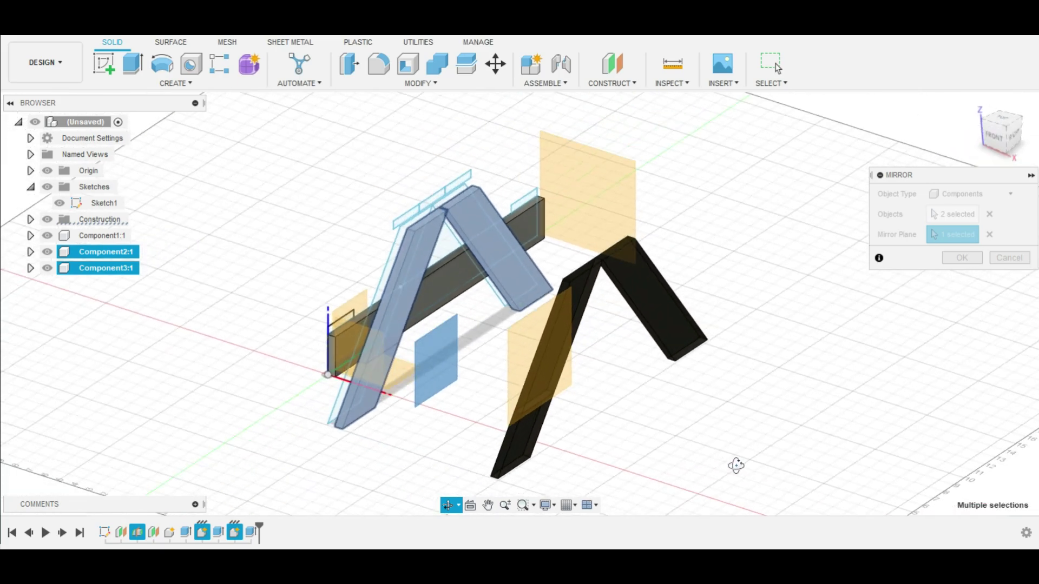
click(961, 258)
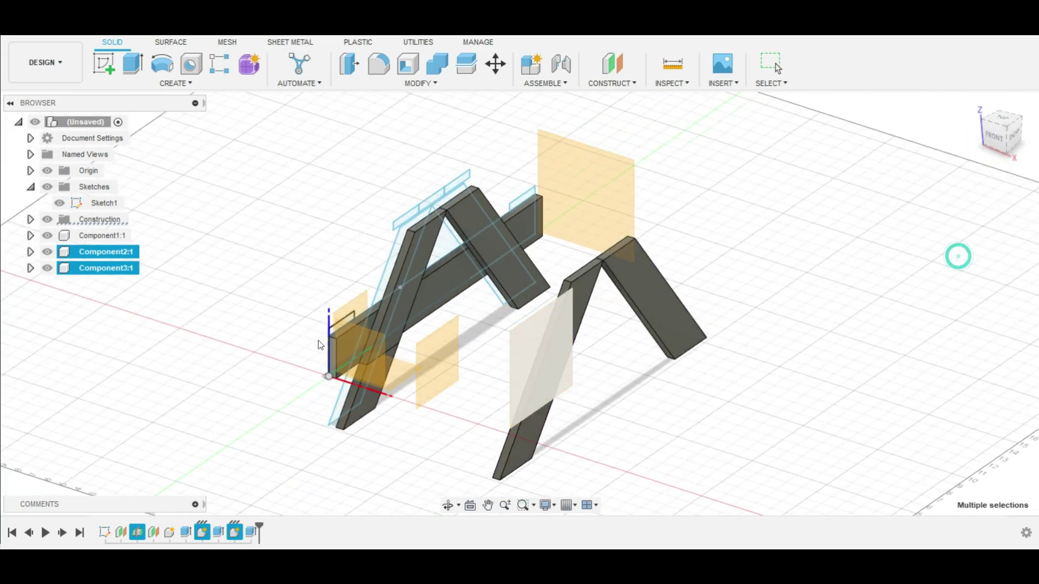
click(110, 237)
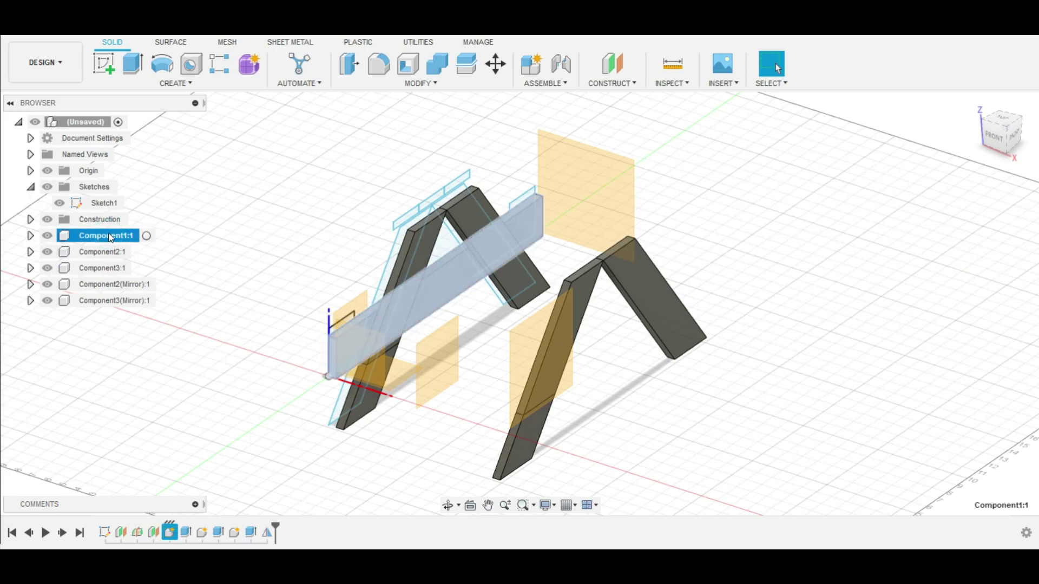
Mirror the seat beam Component1:1 across the middle plane, creating Component1(Mirror):1.
click(164, 82)
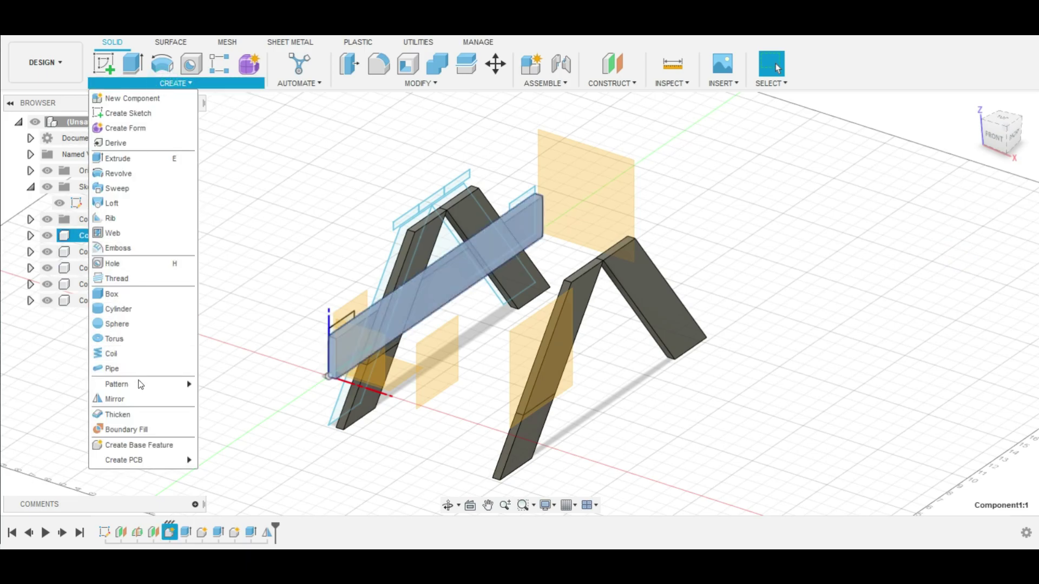
click(138, 399)
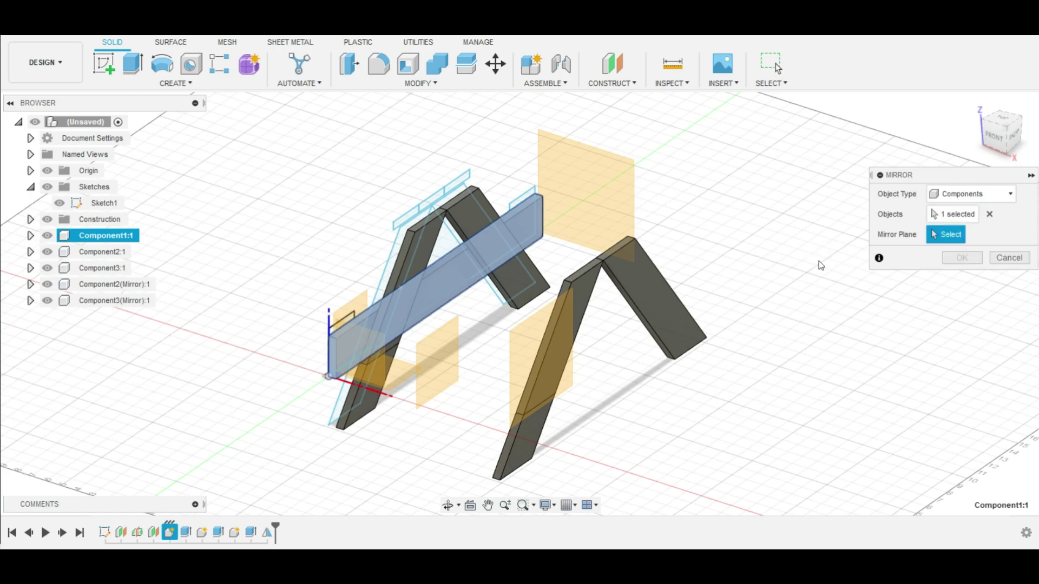
click(436, 377)
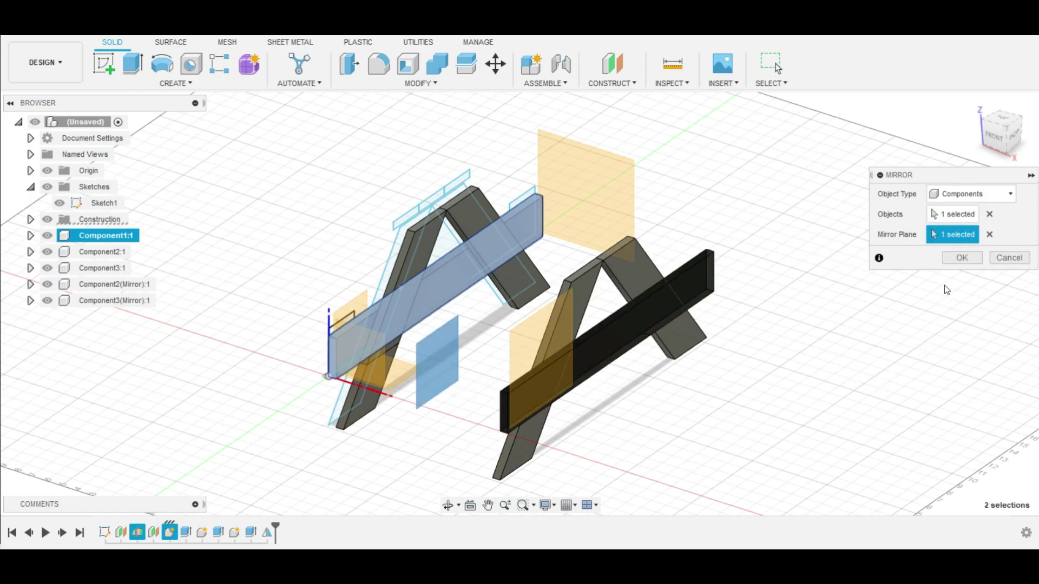
click(966, 257)
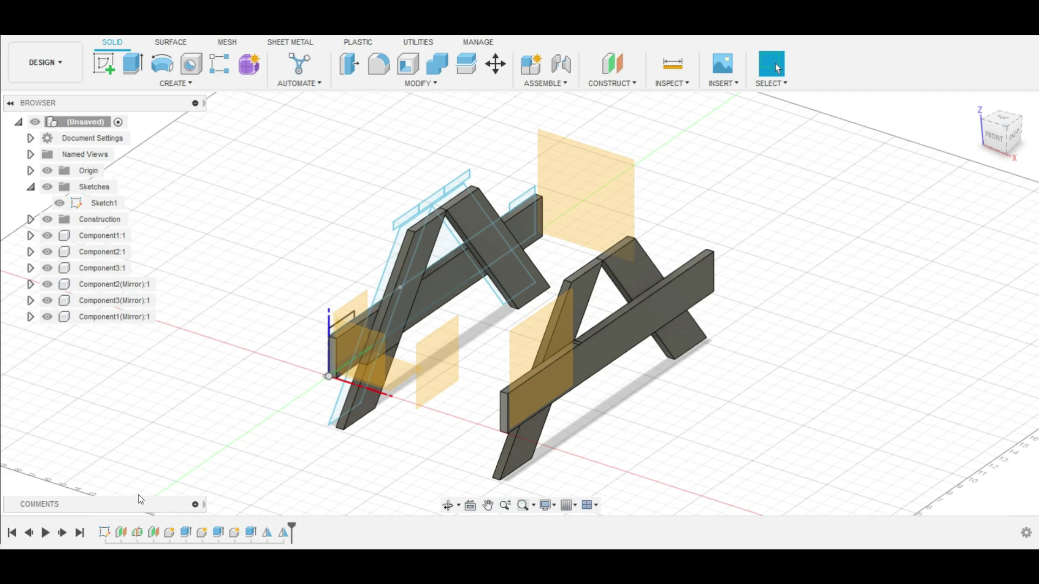
mouse_move(274, 454)
shift+middle_down()
mouse_move(312, 461)
mouse_move(238, 461)
shift+middle_up()
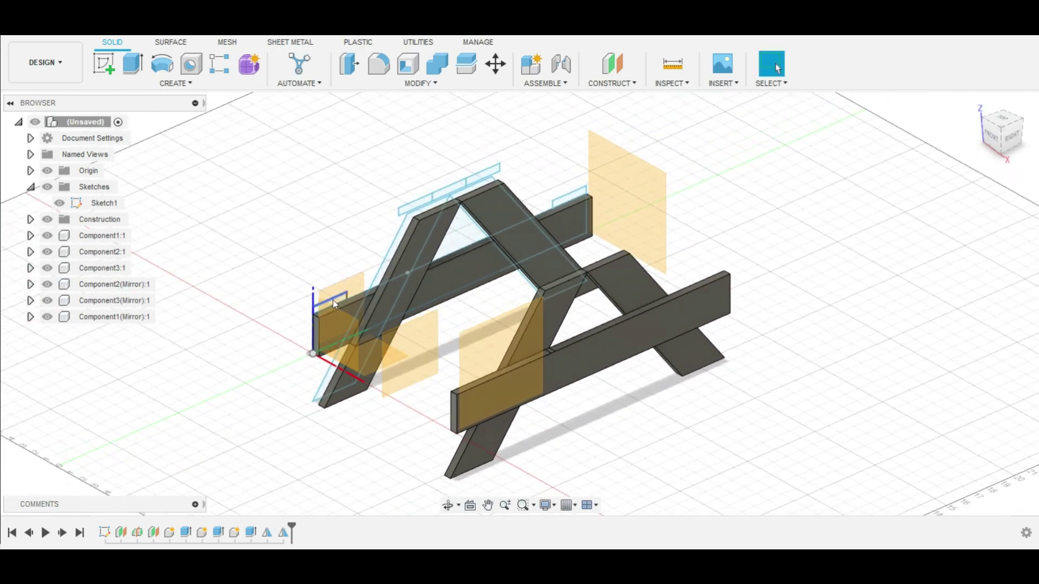
Extrude the small 1.25 in² Sketch1 profile 13.00 in, joined, toward the far A-frame.
key(e)
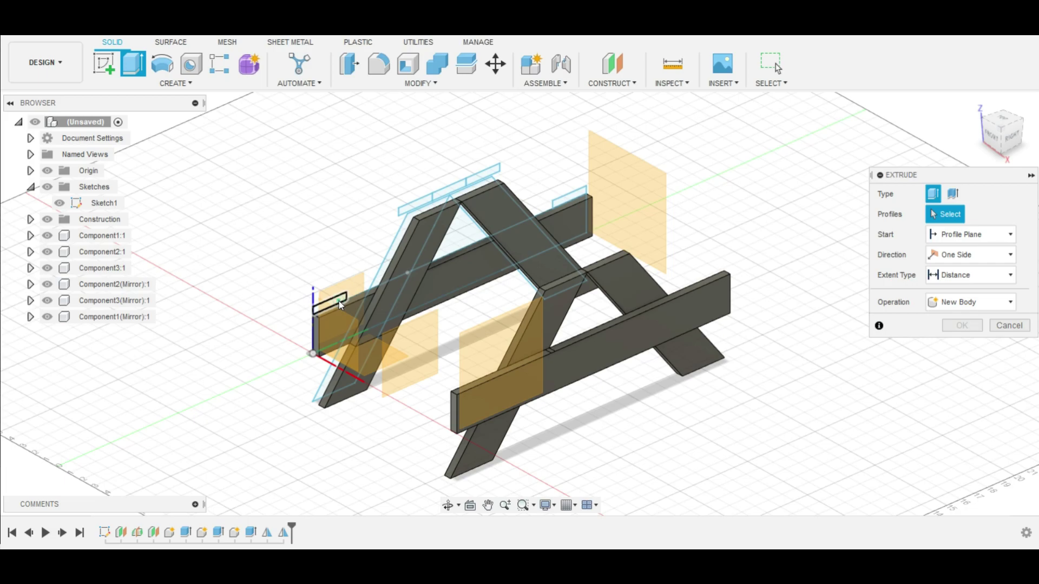
click(339, 301)
mouse_move(151, 385)
shift+middle_down()
mouse_move(211, 381)
mouse_move(181, 387)
mouse_move(206, 397)
mouse_move(223, 390)
mouse_move(221, 376)
mouse_move(211, 394)
mouse_move(218, 415)
shift+middle_up()
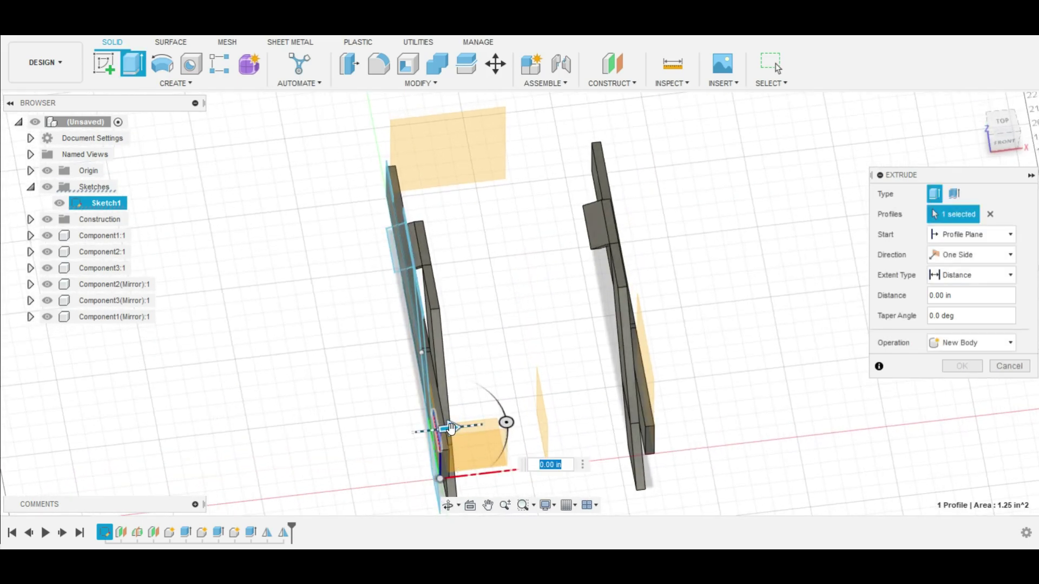
drag(447, 422, 690, 420)
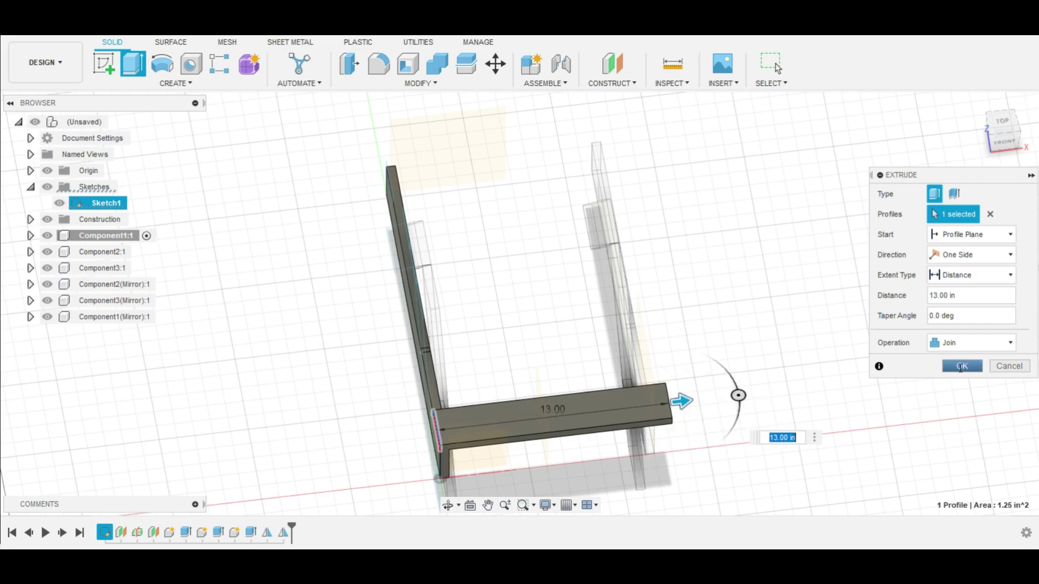
click(1004, 141)
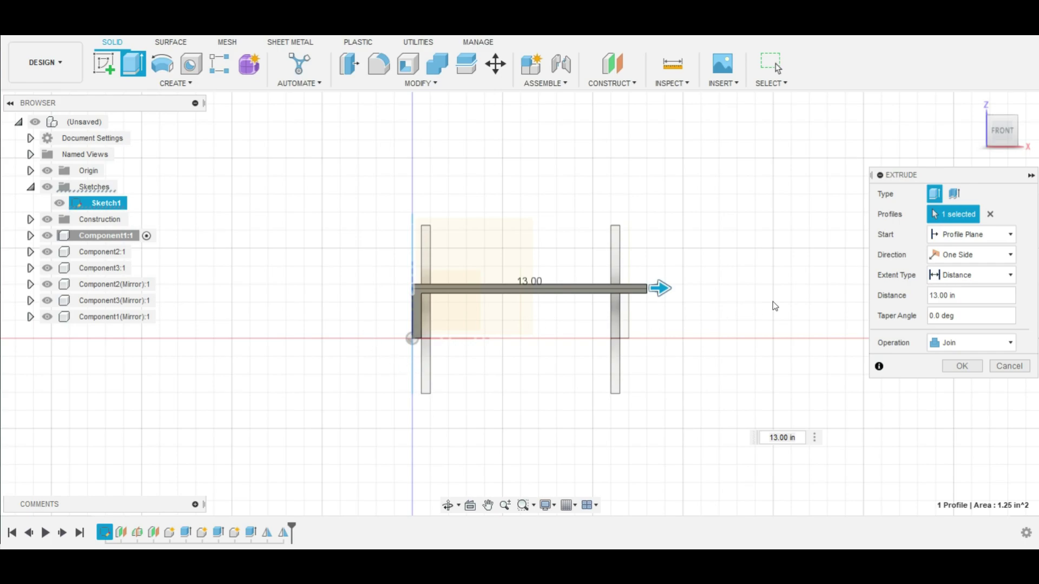
Switch the cross support extrusion direction to Two Sides, keeping Side 1 at 13.00 in.
click(994, 257)
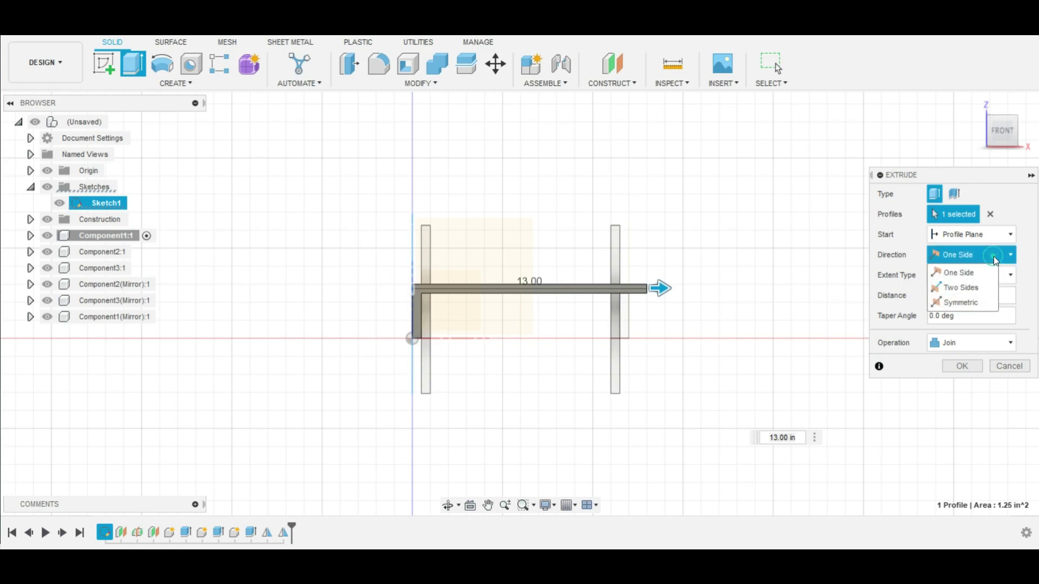
key(Escape)
click(965, 289)
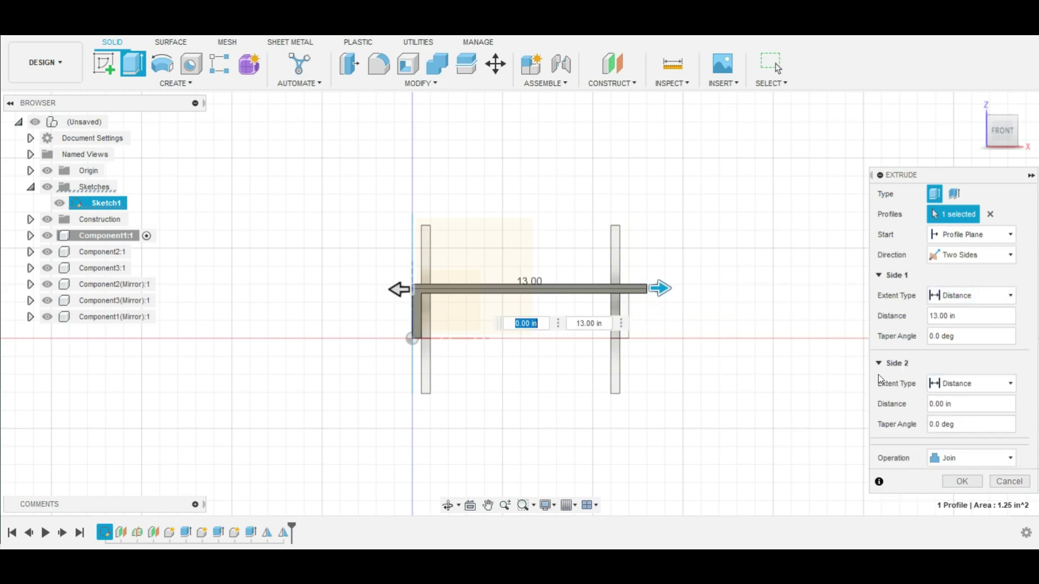
mouse_move(948, 423)
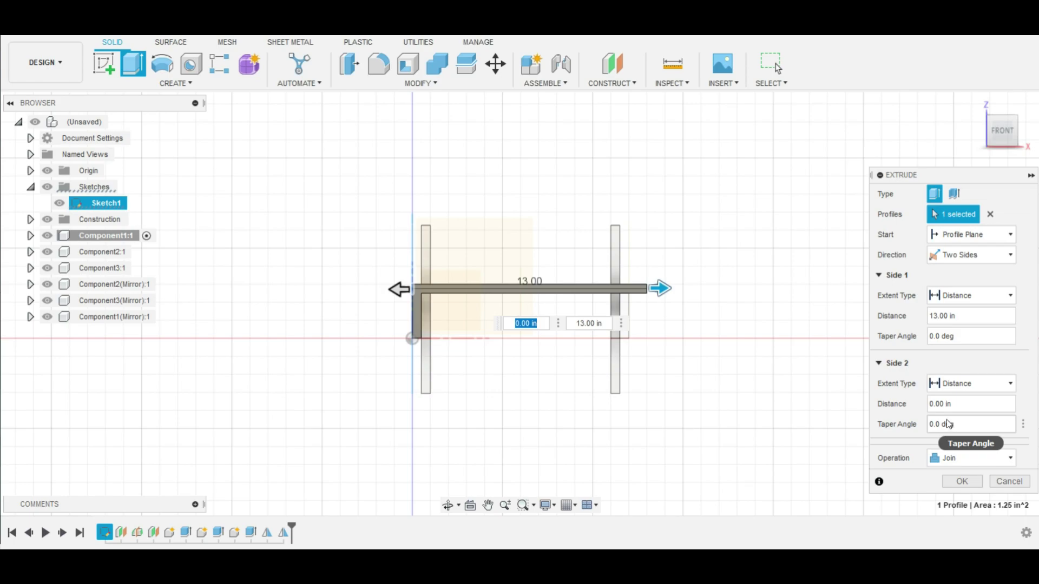
Retype the Side 2 distance toward 1.75 in; the field currently shows 1 in.
click(943, 404)
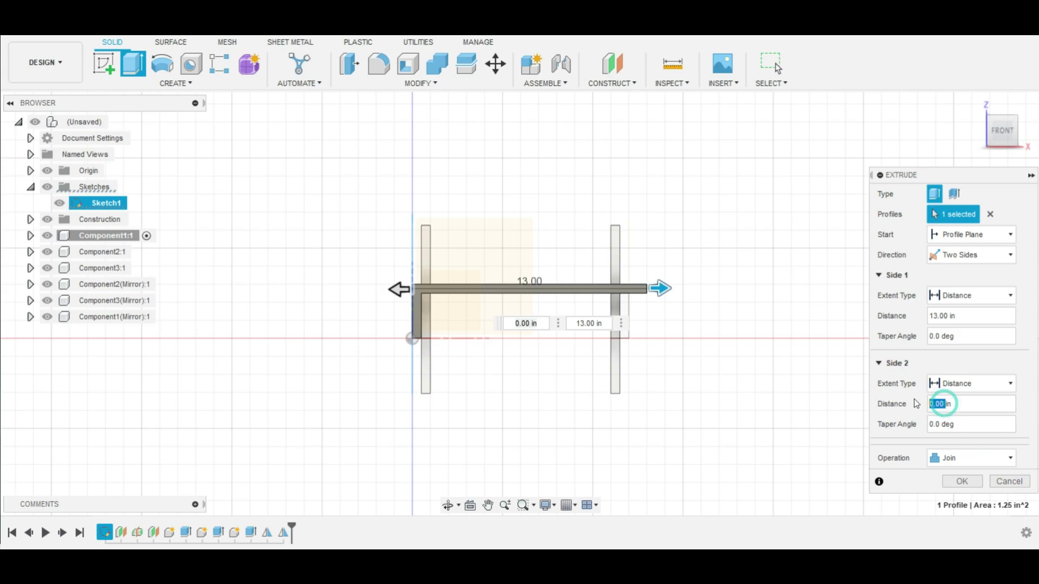
text(3)
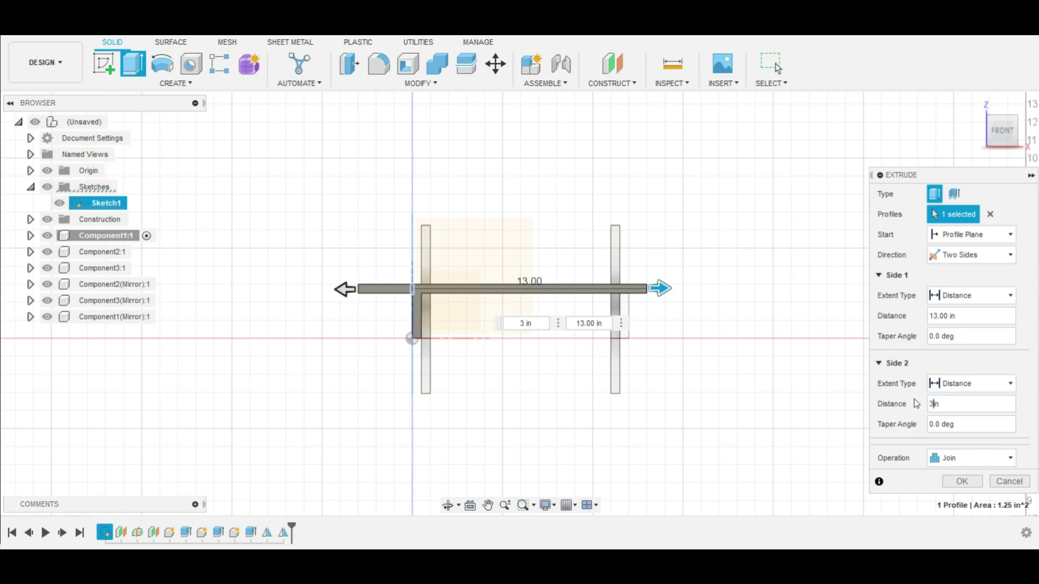
key(BackSpace)
text(2)
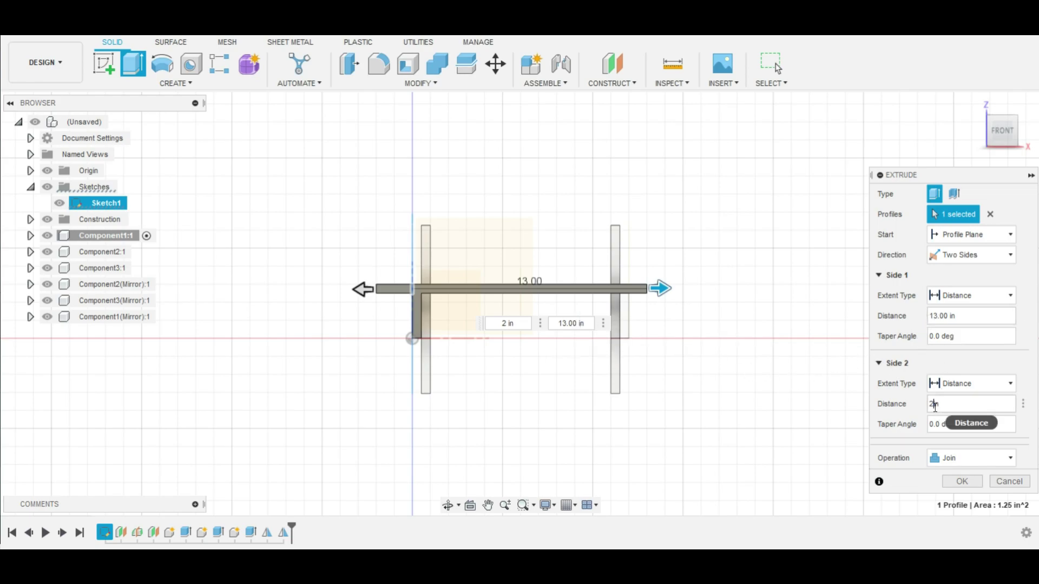
text(1.5)
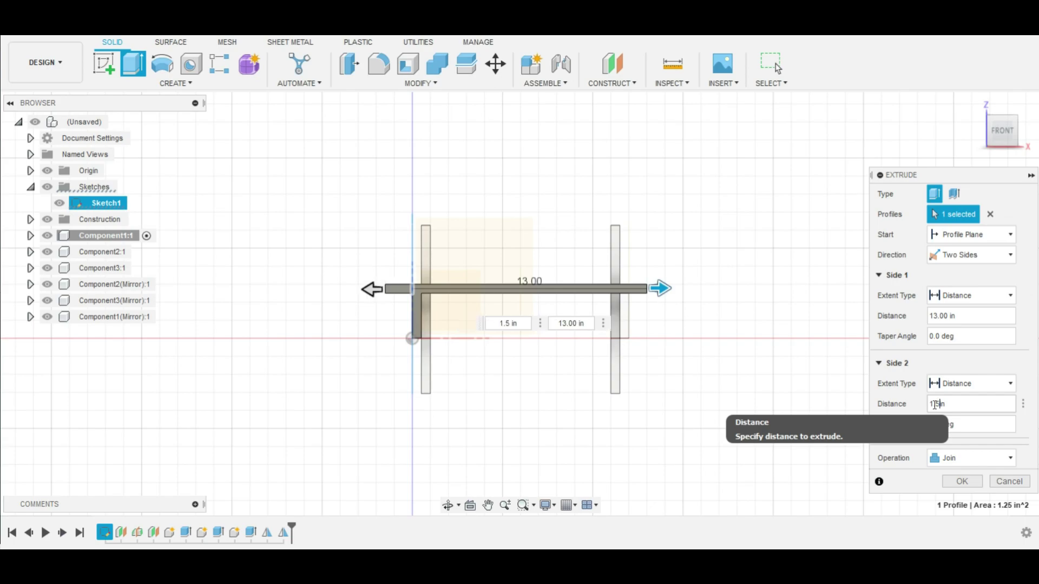
key(BackSpace)
text(3)
text(2)
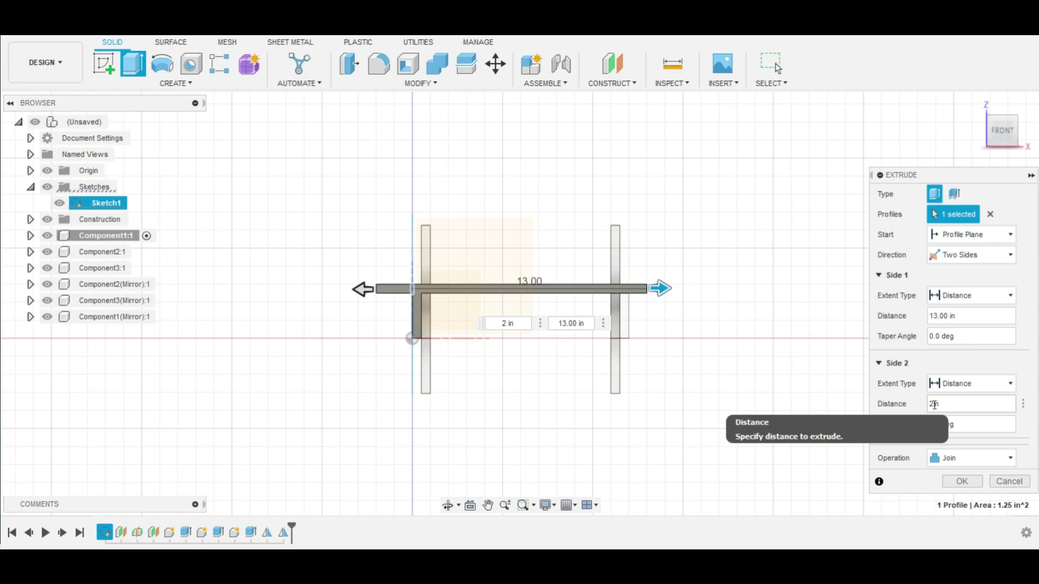
key(BackSpace)
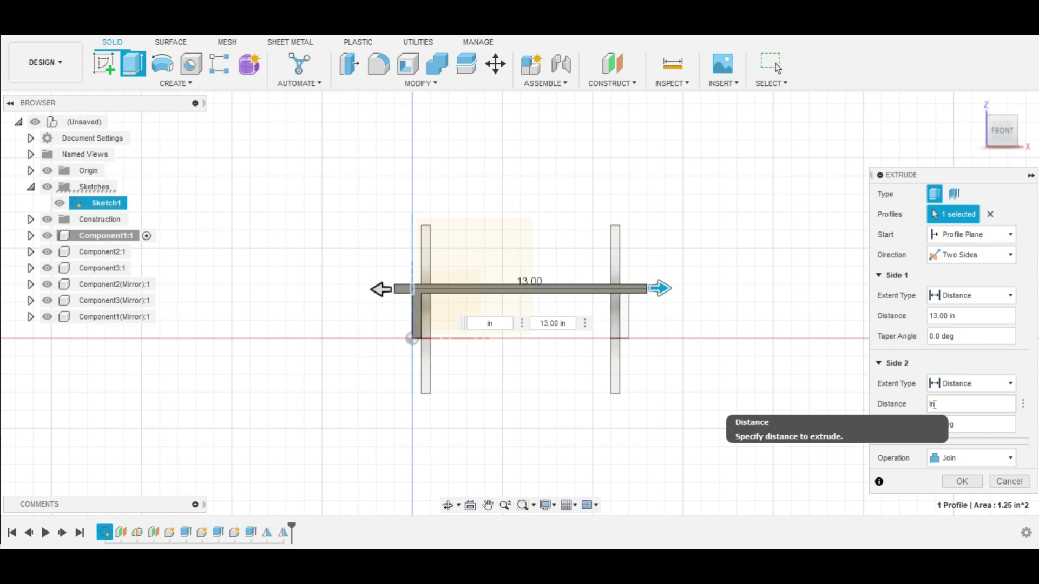
text(1)
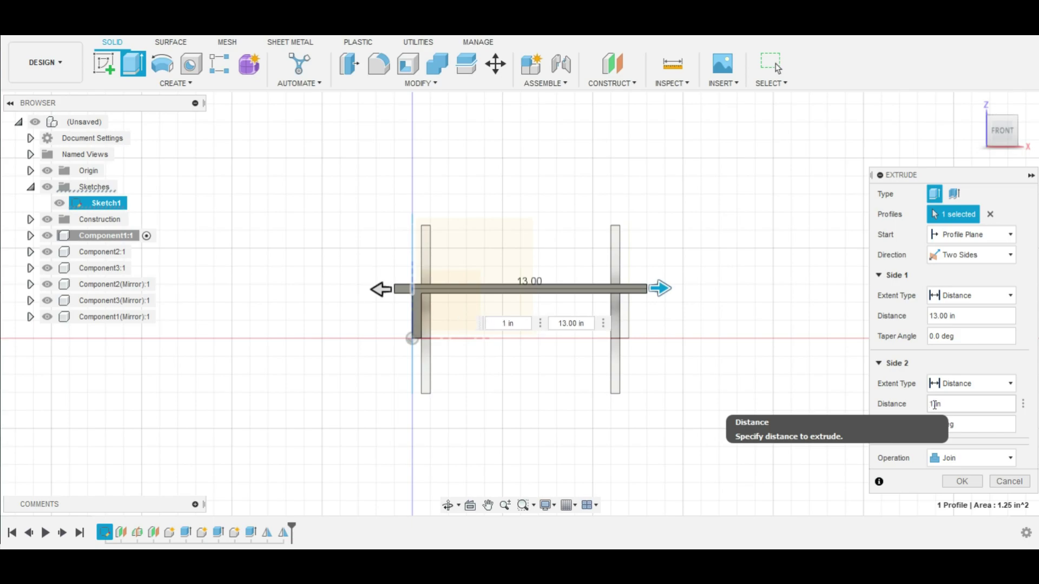
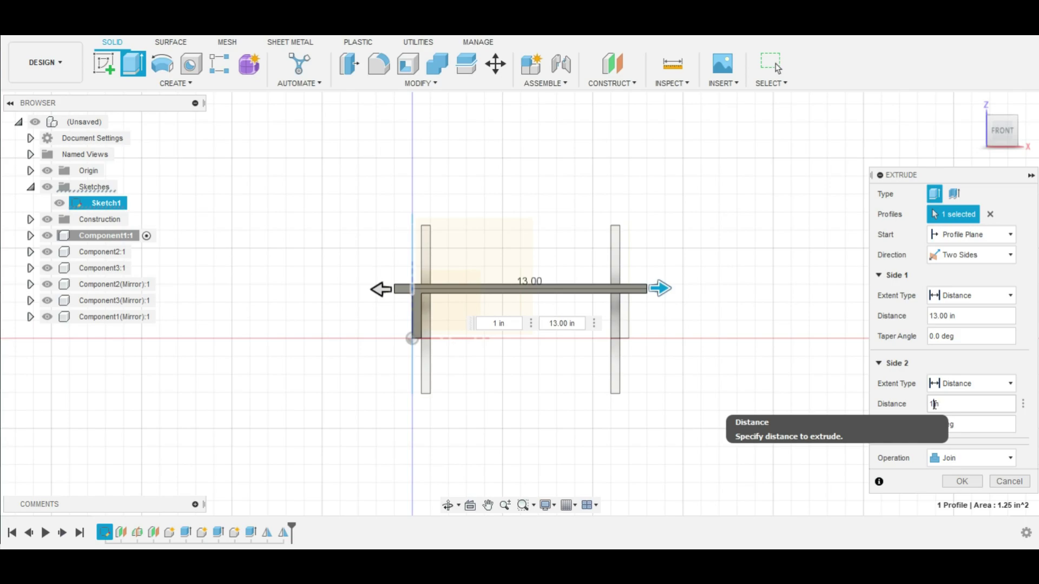
Extrude the bar 1 in on Side 2 as new component Component7, forming the cross brace.
key(BackSpace)
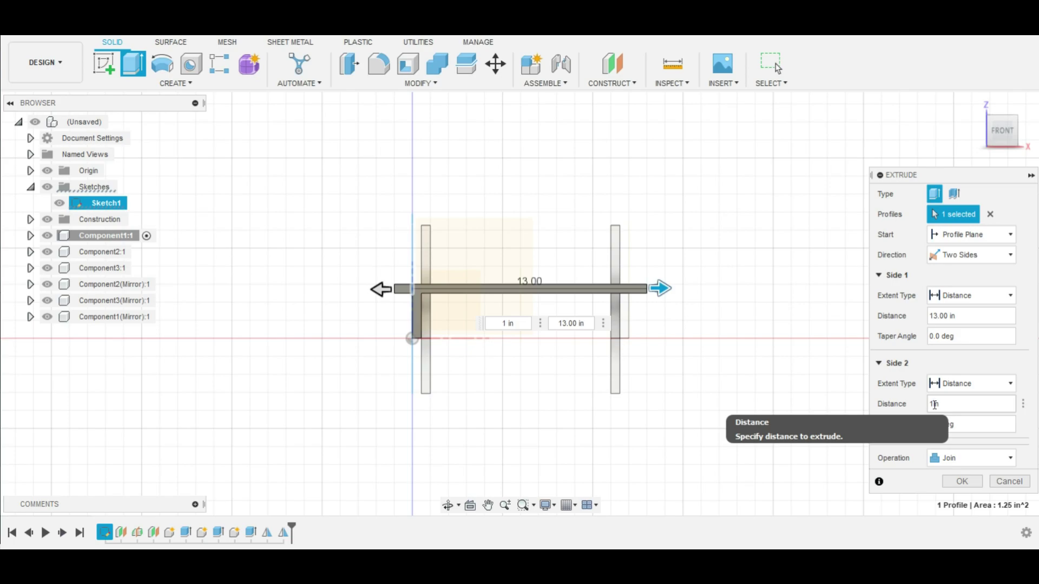
click(993, 458)
click(970, 439)
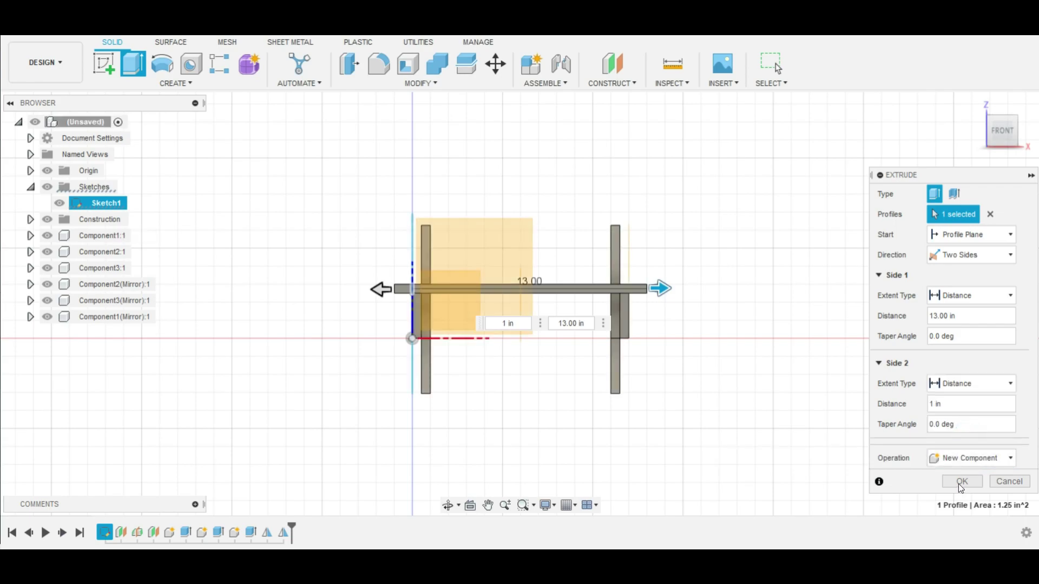
click(959, 482)
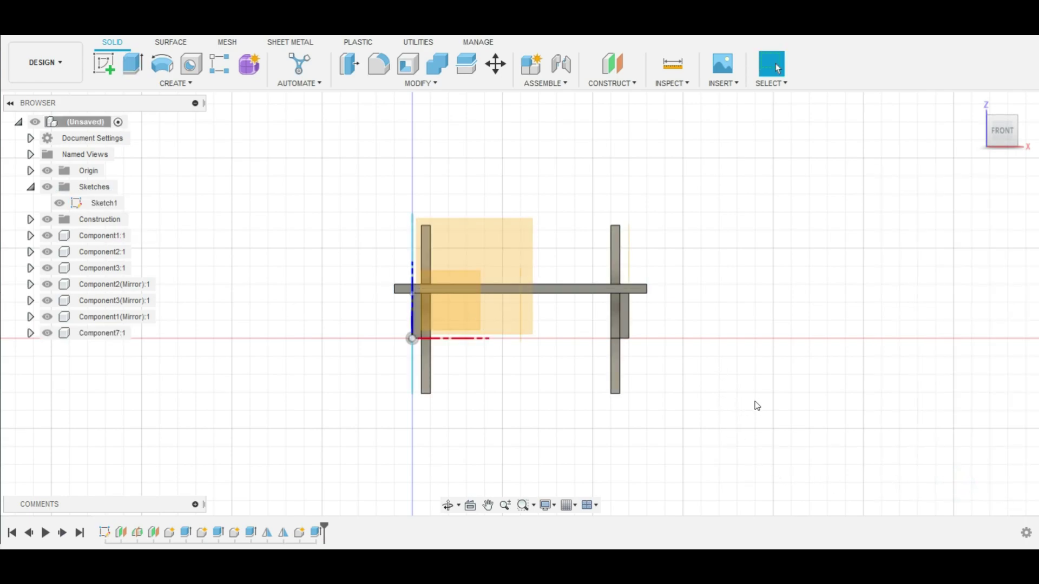
click(549, 296)
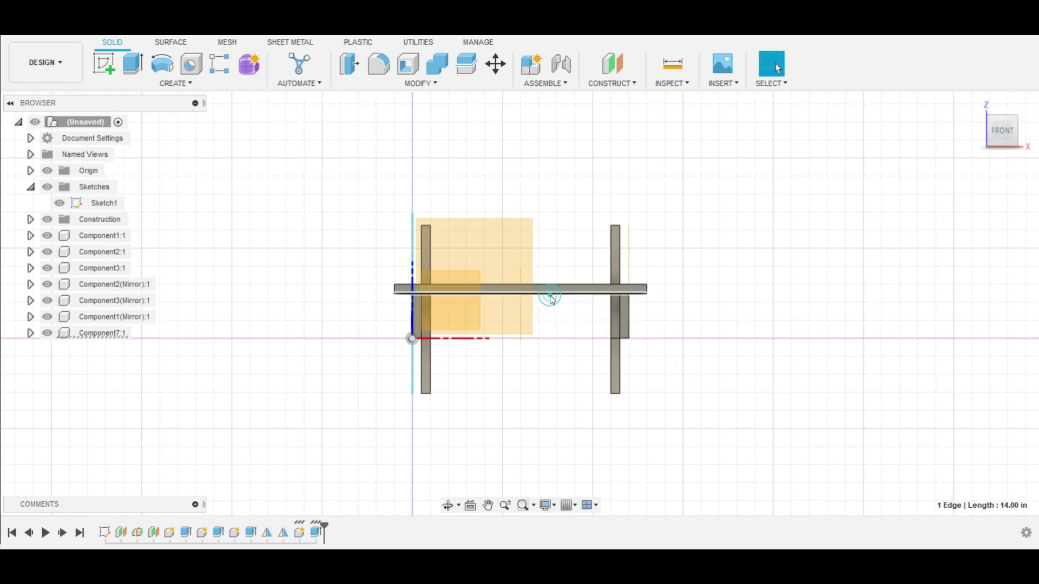
mouse_move(771, 290)
middle_down()
mouse_move(756, 354)
mouse_move(721, 369)
mouse_move(342, 354)
middle_up()
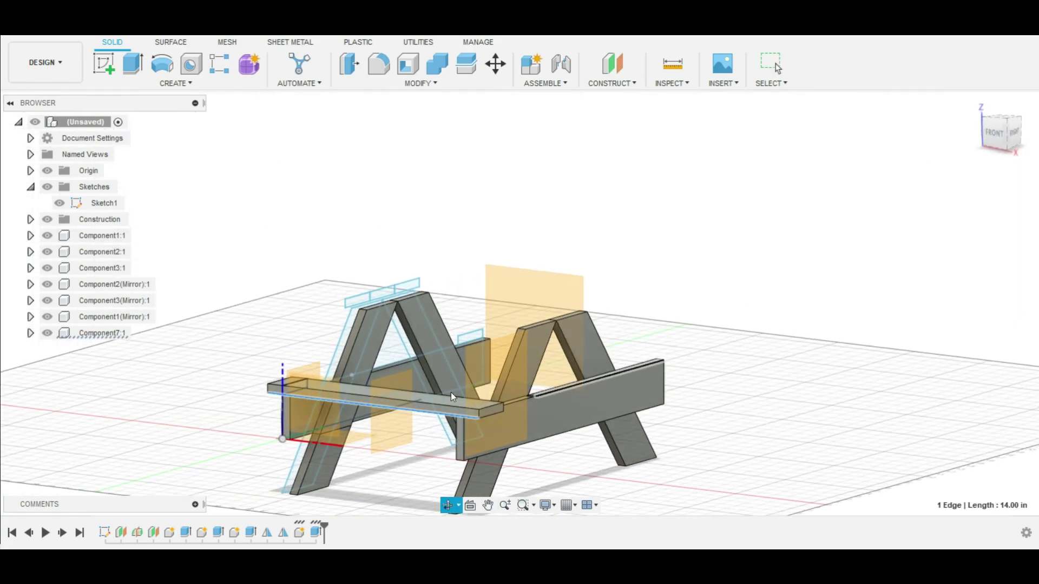
Extrude the first tabletop plank 13 in and 1 in on two sides as a new component.
key(e)
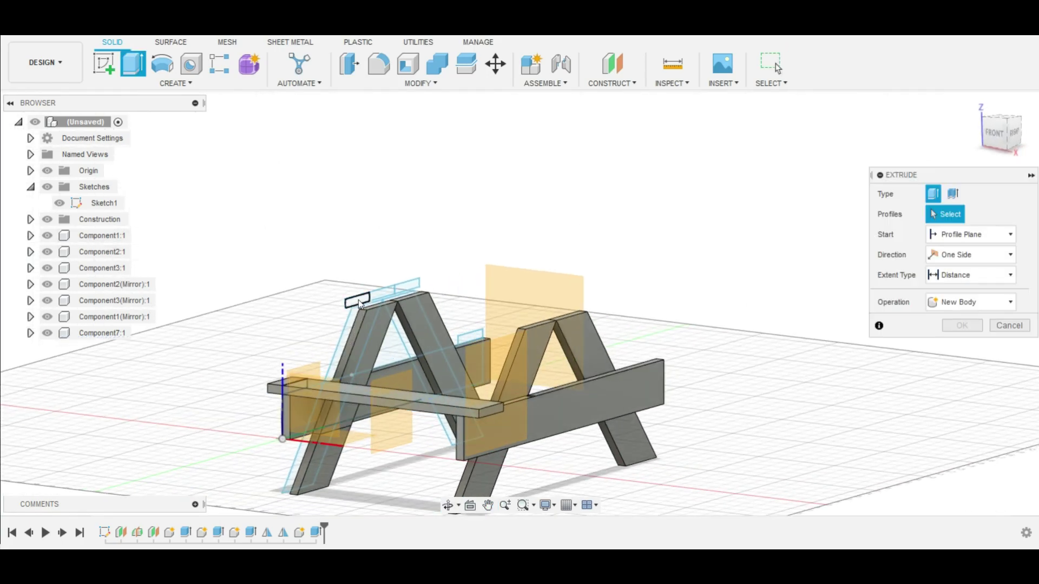
click(359, 300)
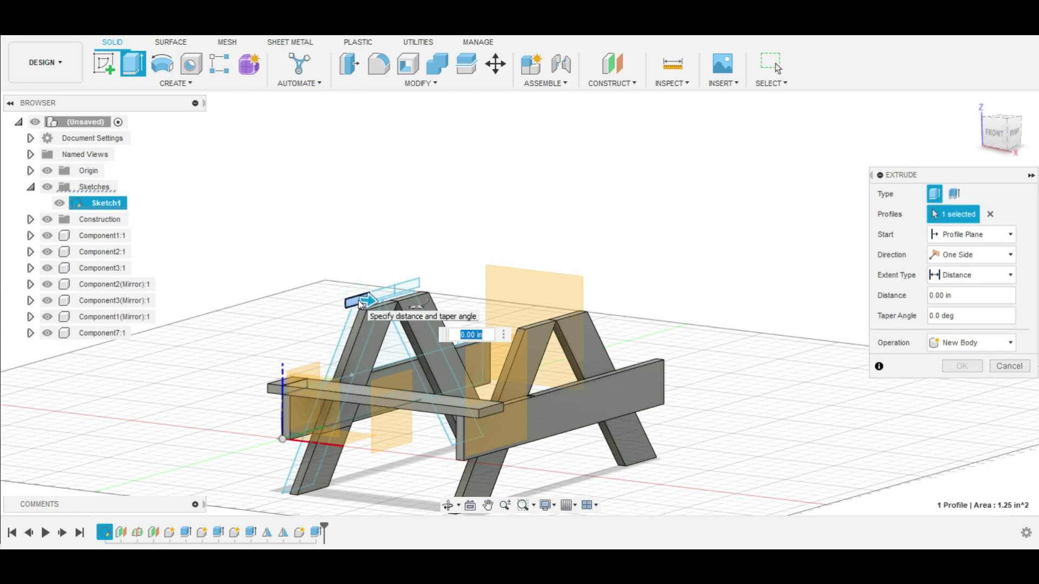
text(13)
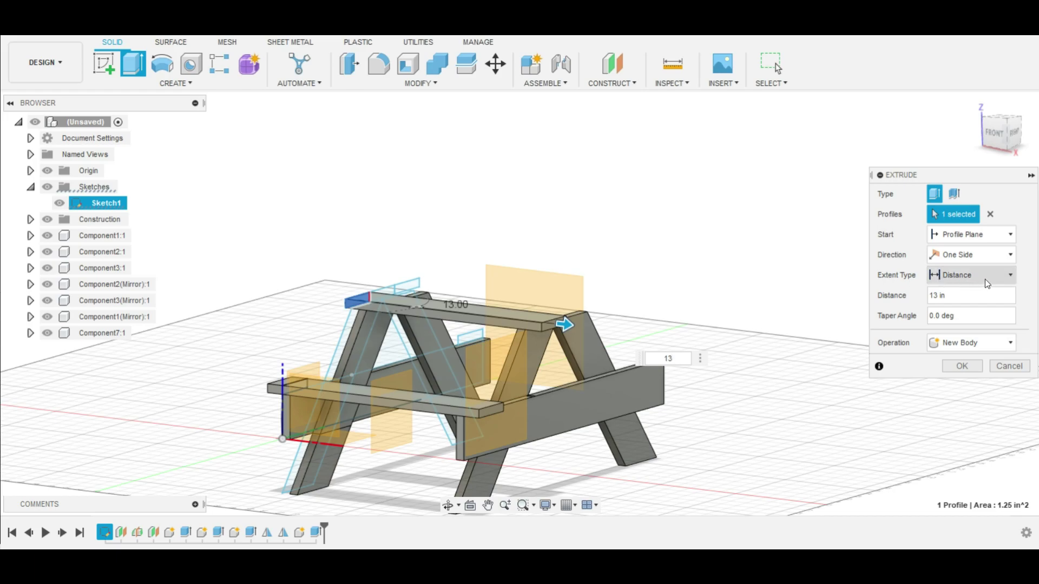
click(1001, 255)
click(970, 287)
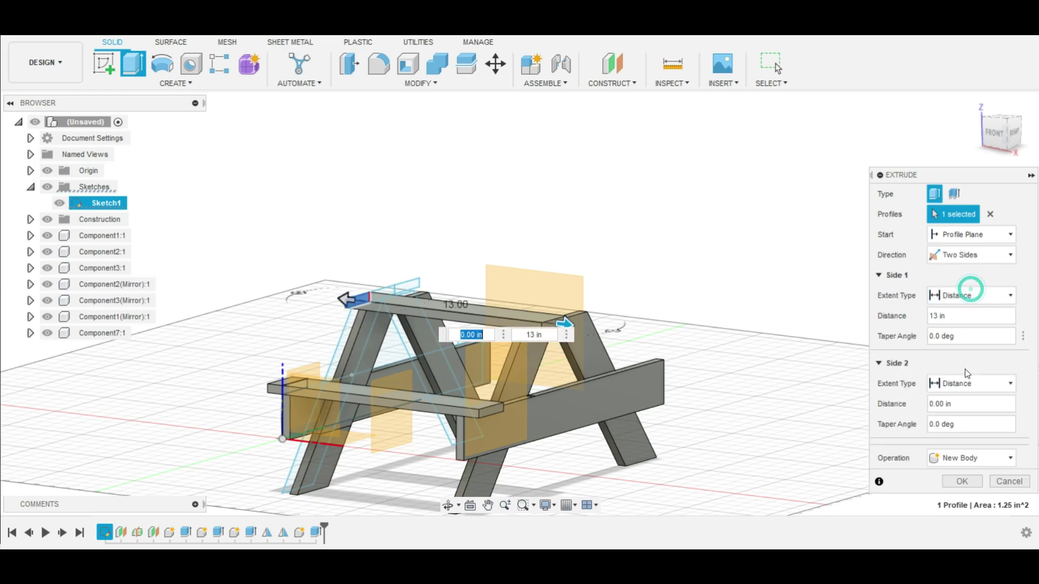
click(935, 404)
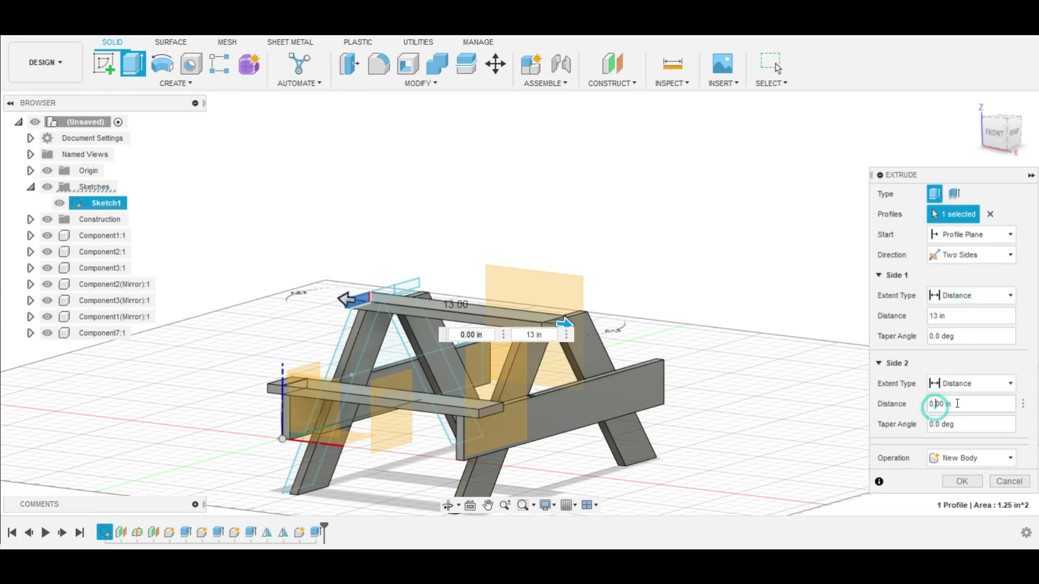
double_click(957, 404)
text(1)
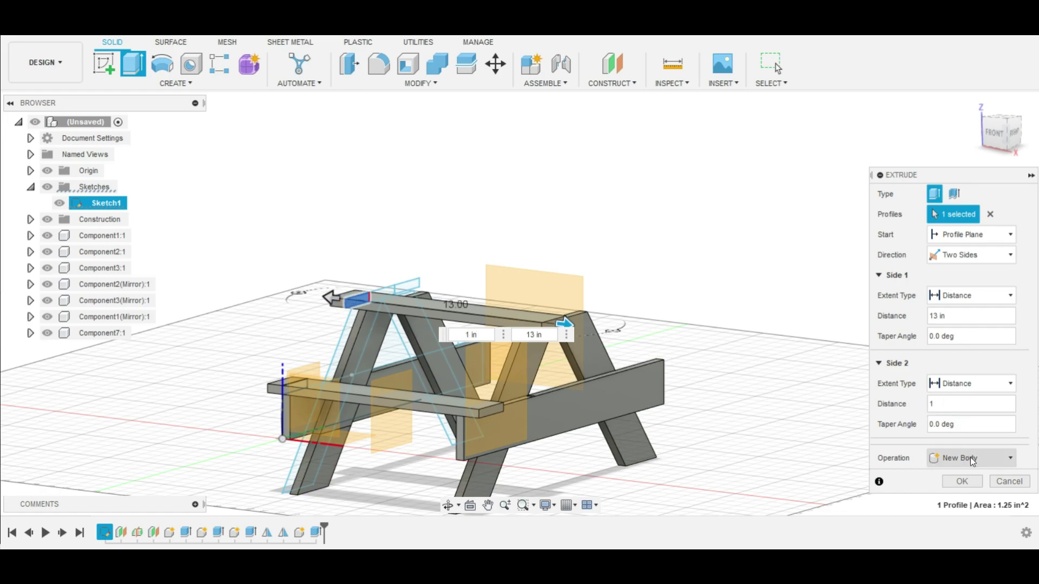
click(972, 460)
click(979, 442)
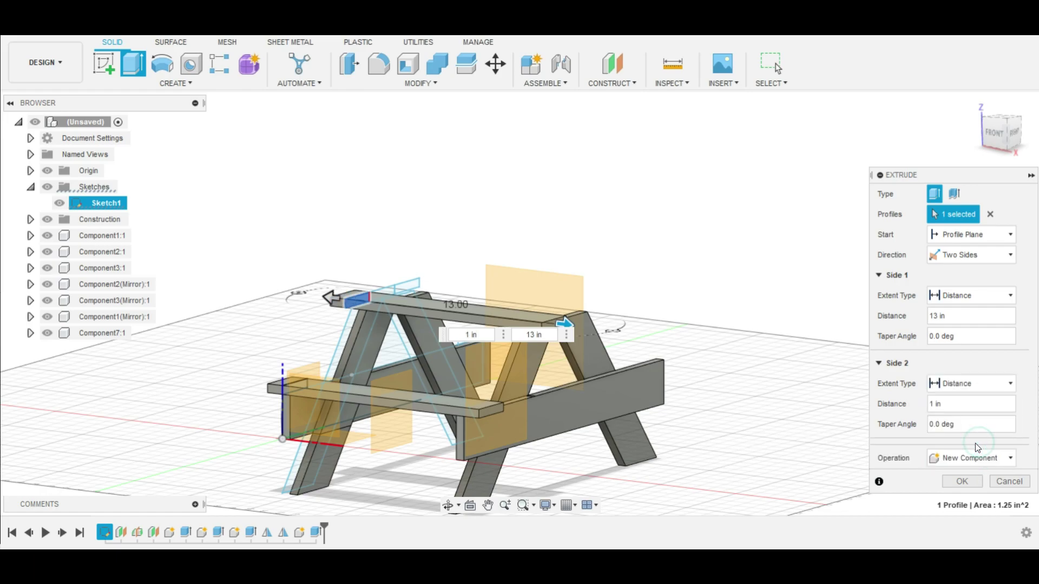
click(962, 481)
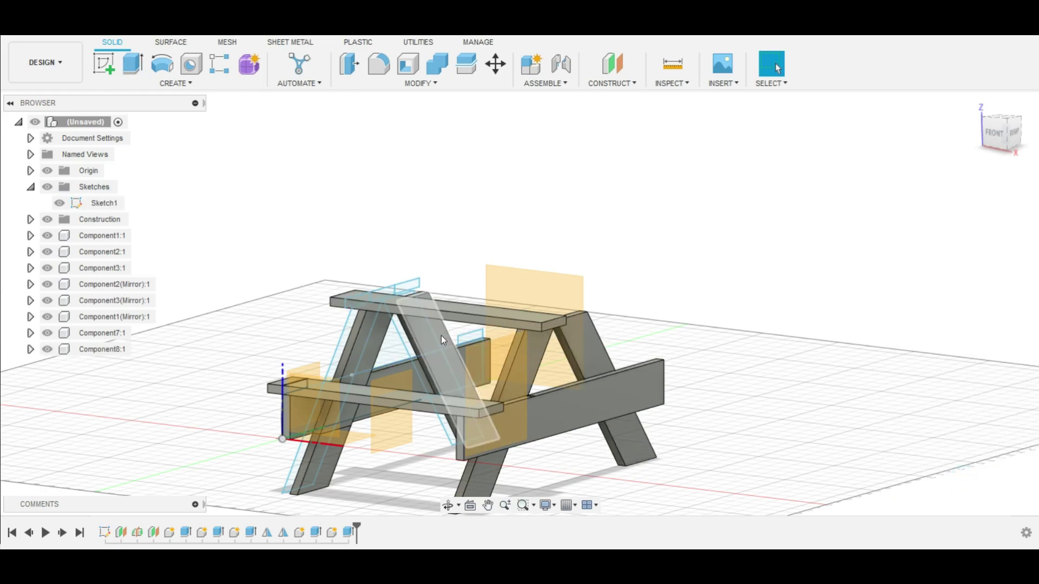
Extrude the second tabletop plank 13 in and 1 in on two sides as a new component.
key(e)
click(388, 290)
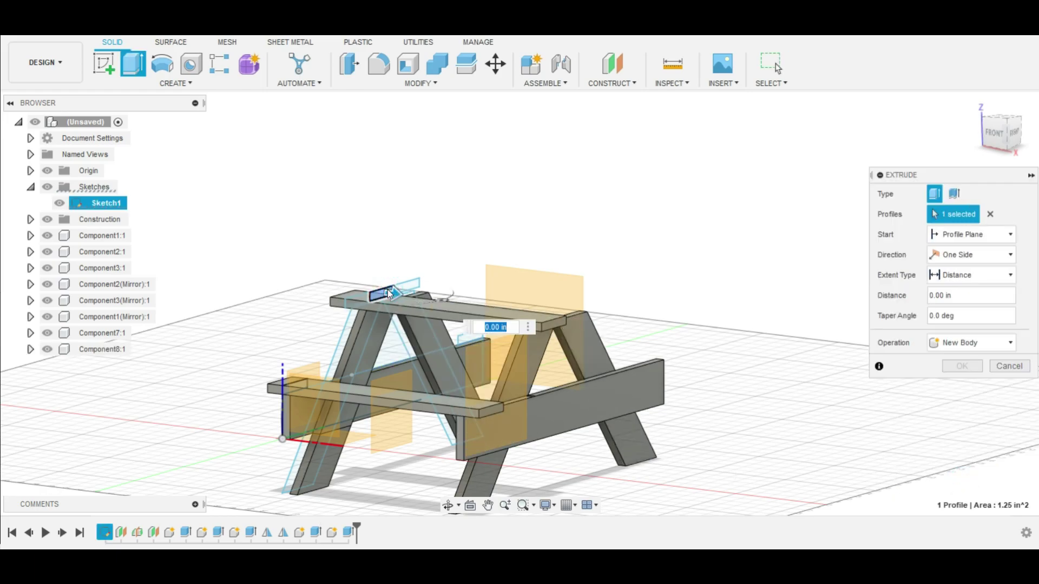
text(13)
click(992, 256)
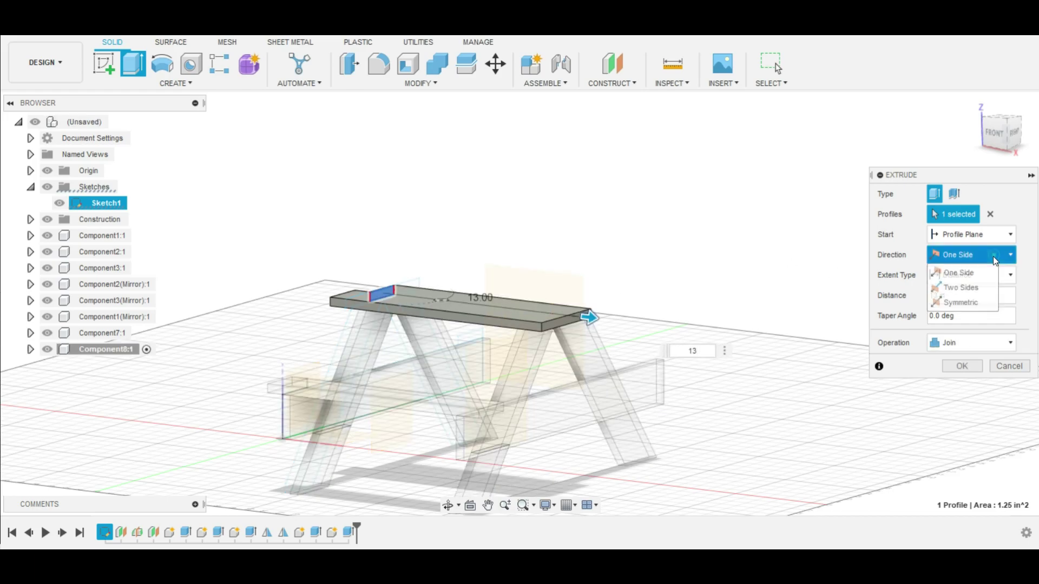
click(976, 286)
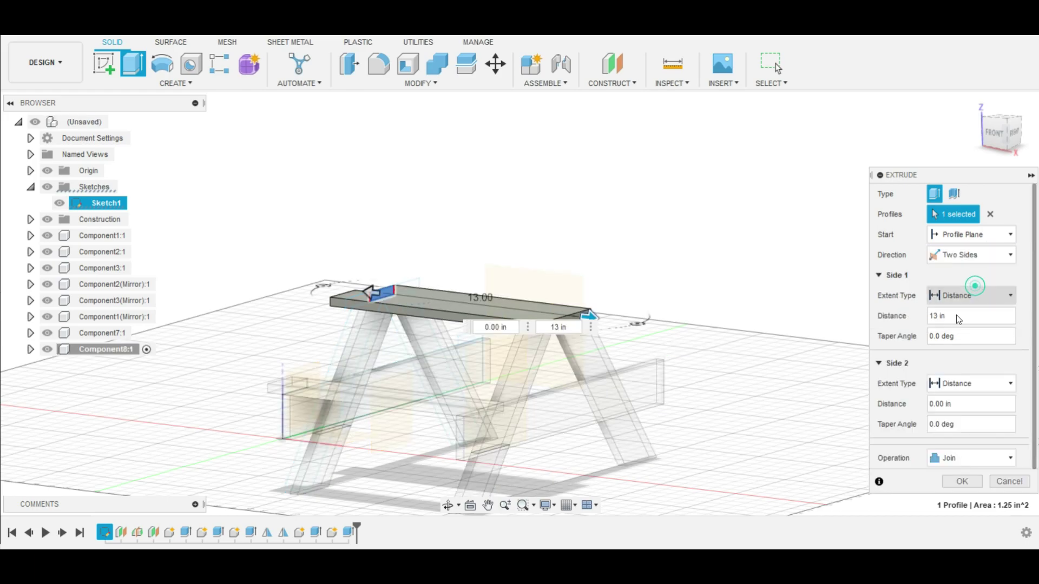
click(942, 410)
text(1)
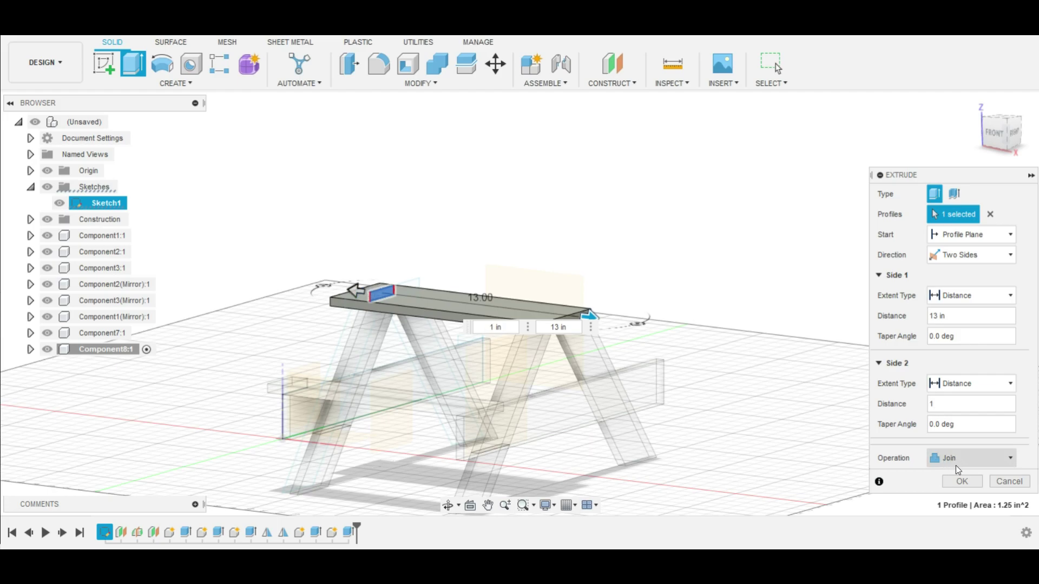
click(958, 459)
click(962, 441)
click(962, 481)
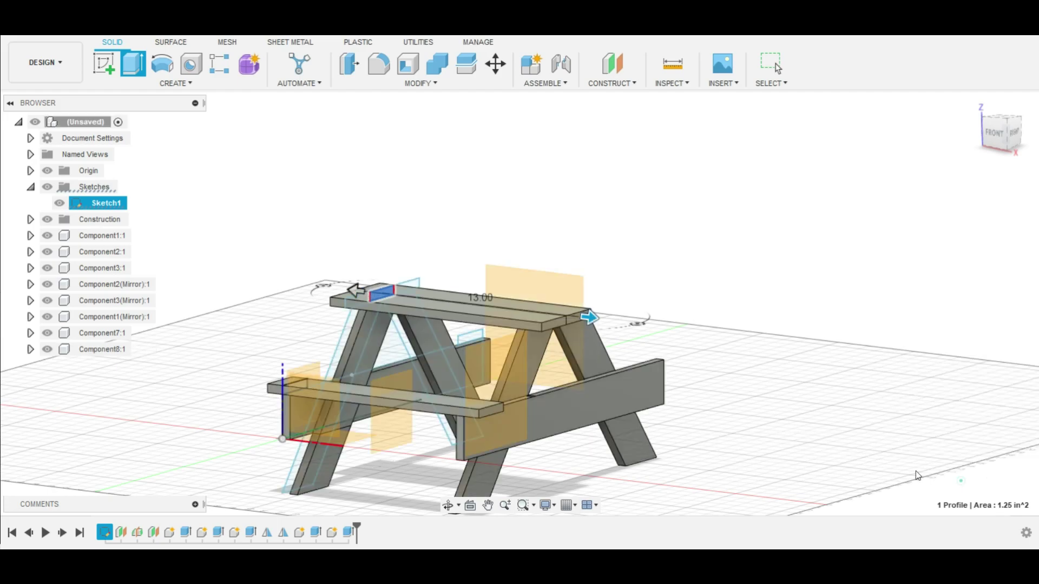
Extrude the third tabletop plank 13 in and 1 in on two sides as a new component.
key(e)
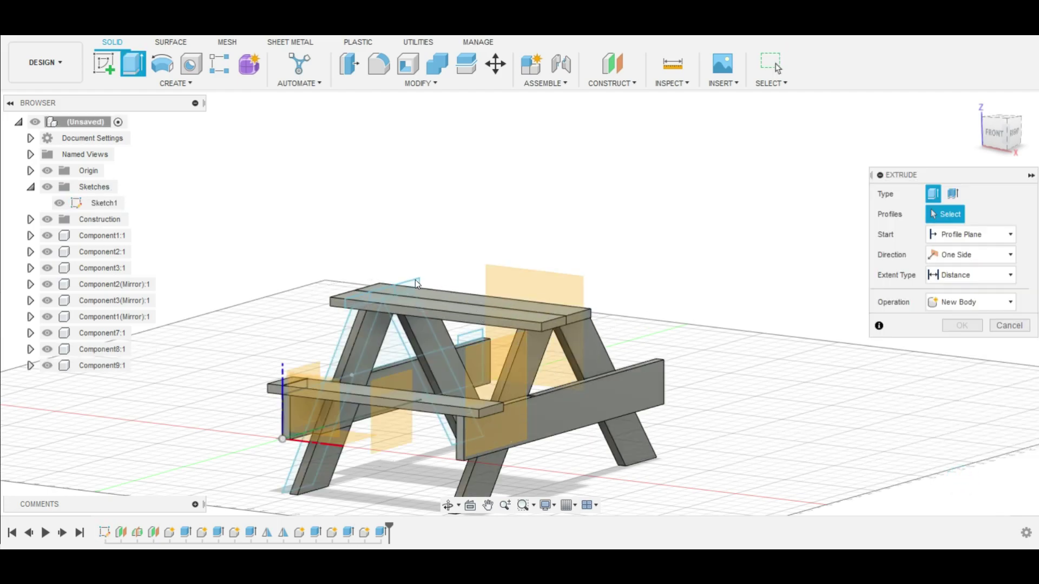
click(414, 286)
text(1)
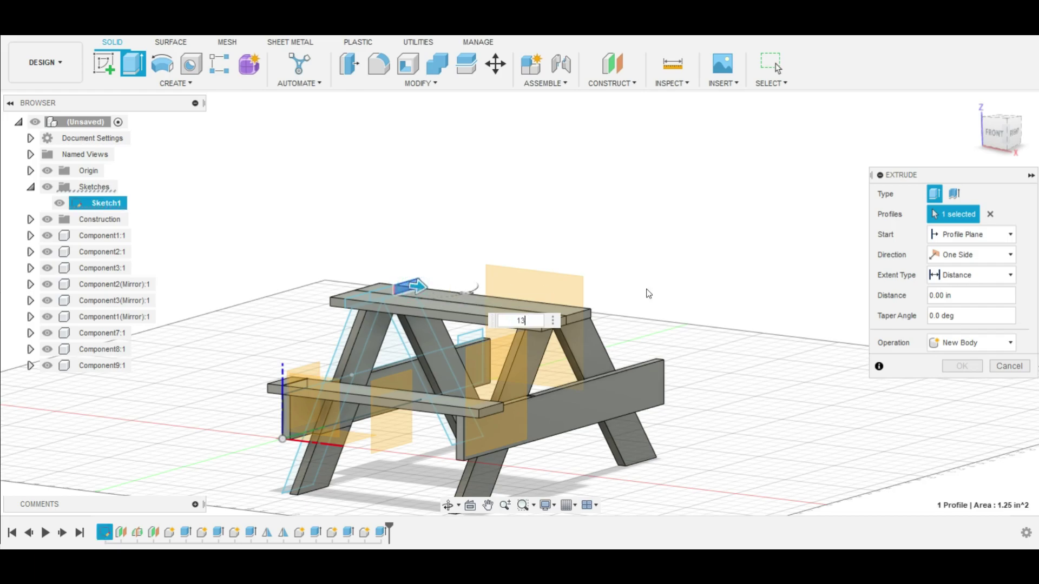
text(3)
click(986, 254)
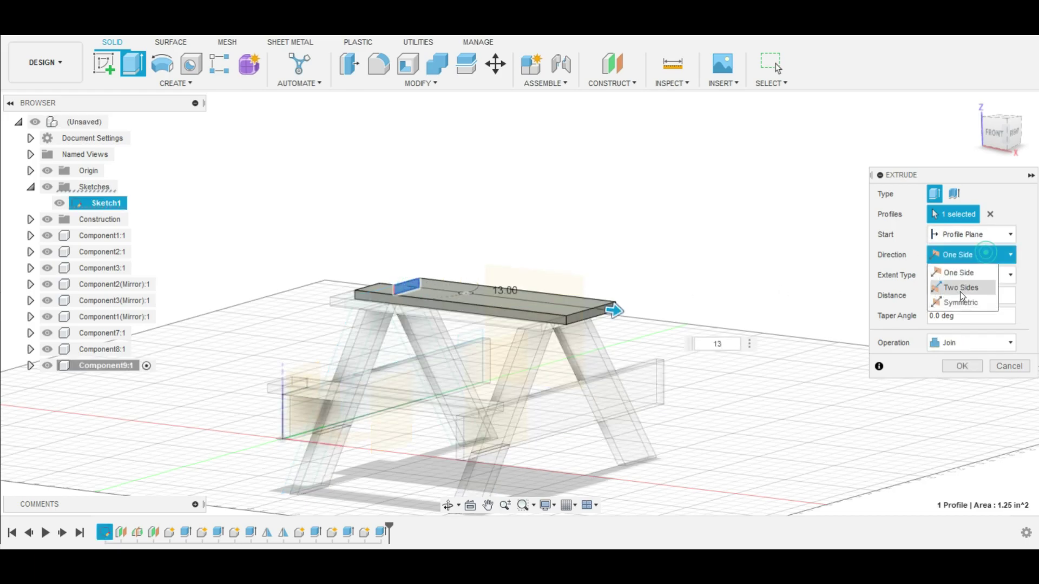
click(959, 287)
double_click(946, 404)
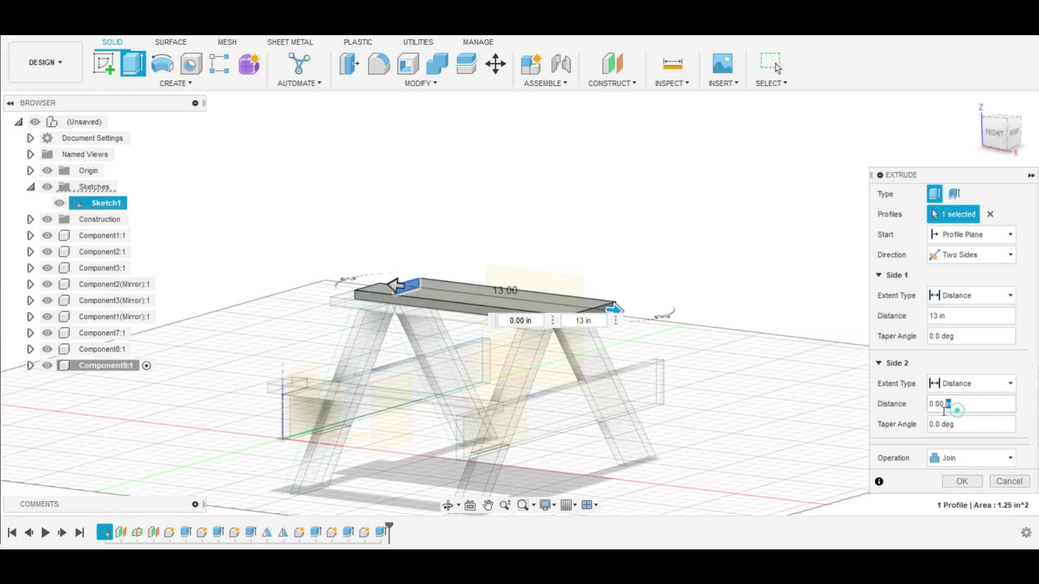
drag(953, 407, 921, 400)
text(1)
click(971, 458)
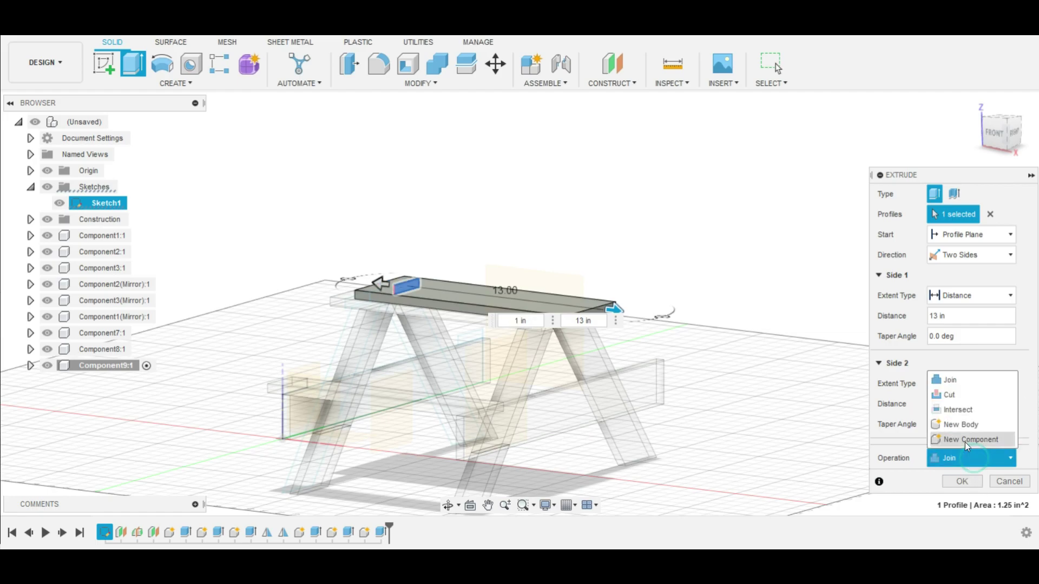
click(966, 441)
click(961, 481)
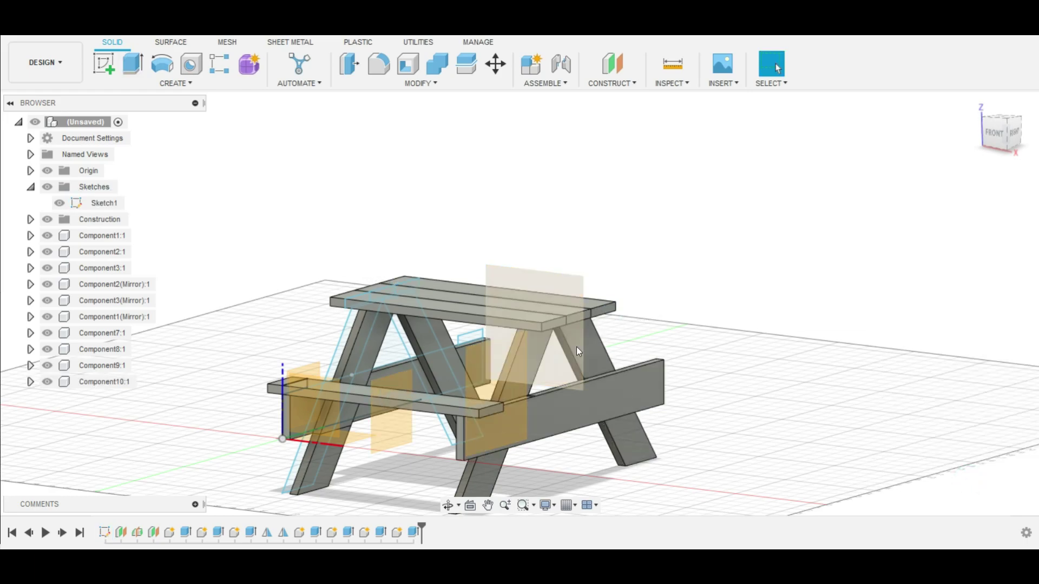
mouse_move(728, 409)
shift+middle_down()
mouse_move(644, 437)
mouse_move(681, 434)
shift+middle_up()
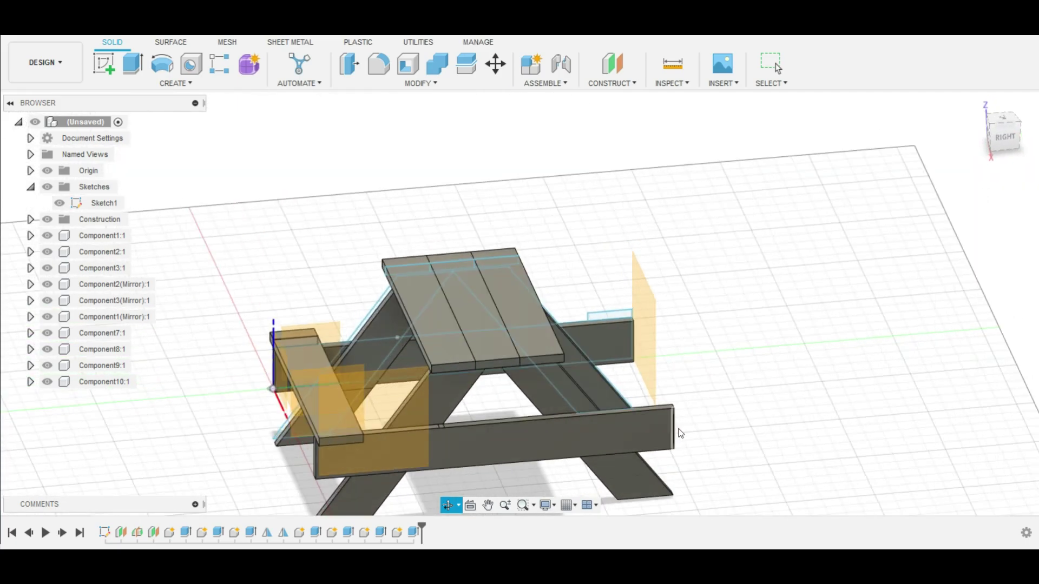
Extrude the bench-end seat profile 13 in and 1 in on two sides as new Component11.
key(e)
click(614, 319)
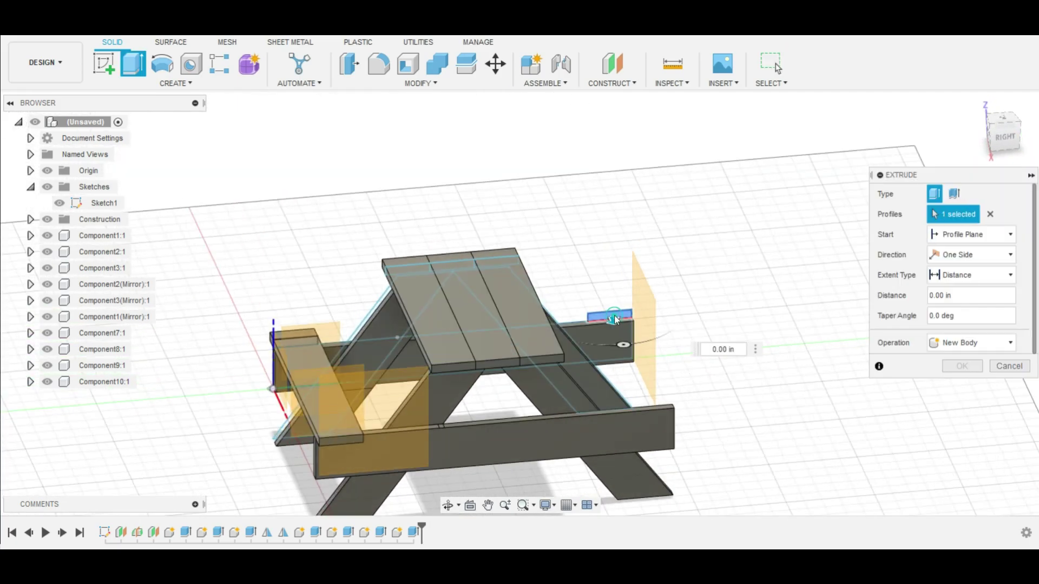
text(13)
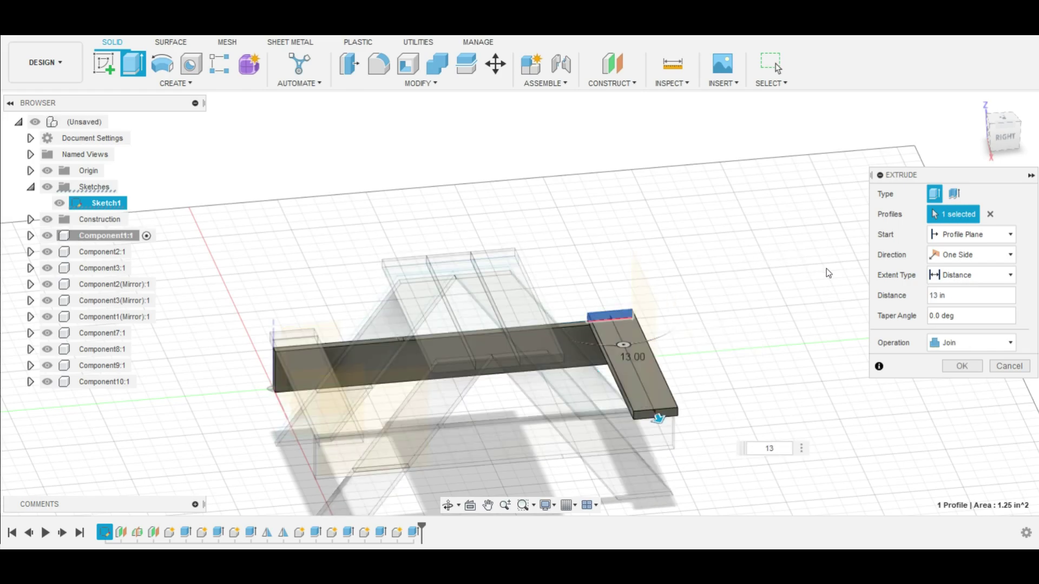
click(989, 260)
click(967, 285)
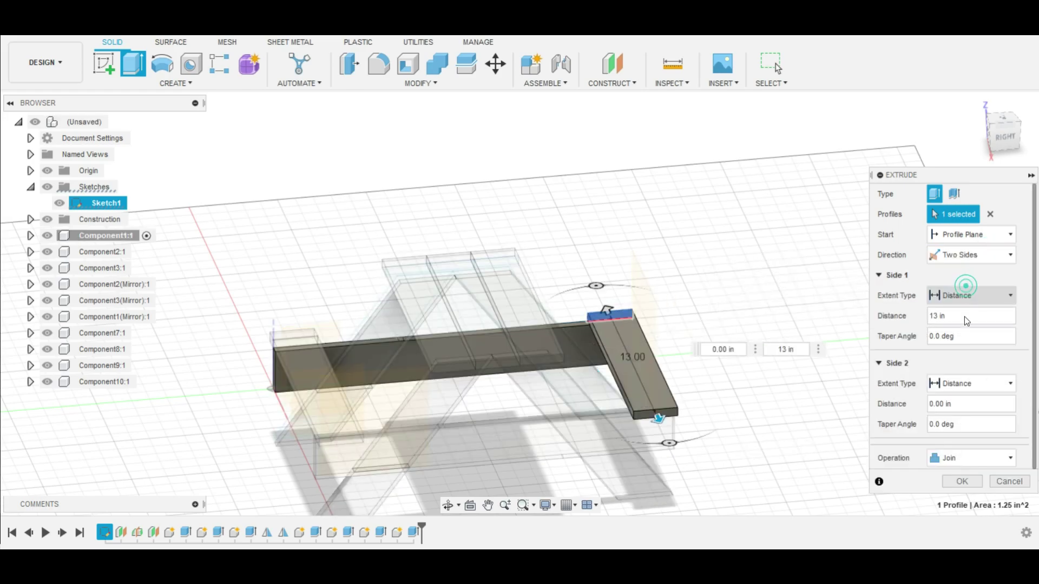
click(947, 407)
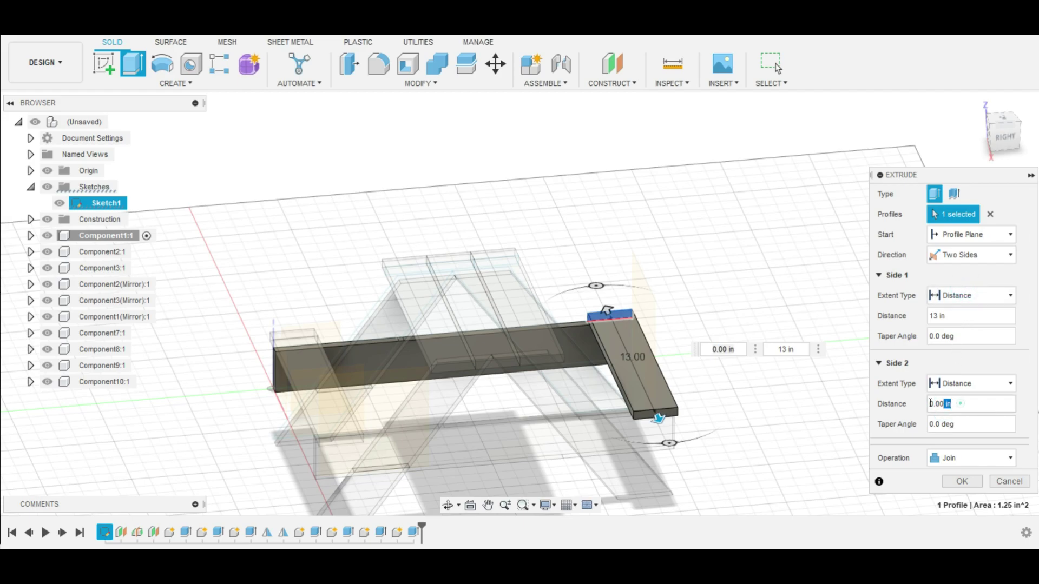
click(961, 403)
text(1)
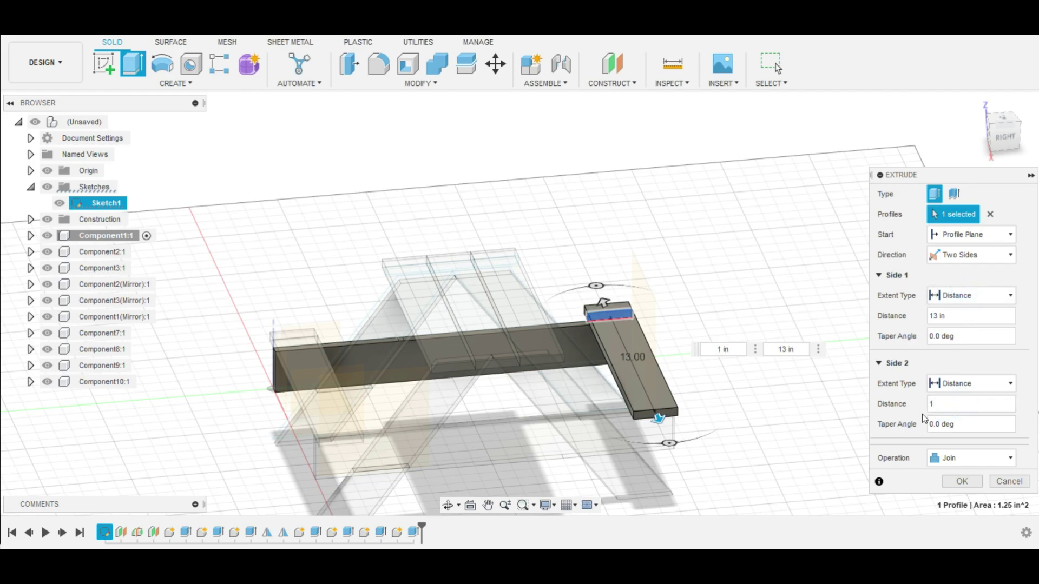
click(950, 462)
click(968, 443)
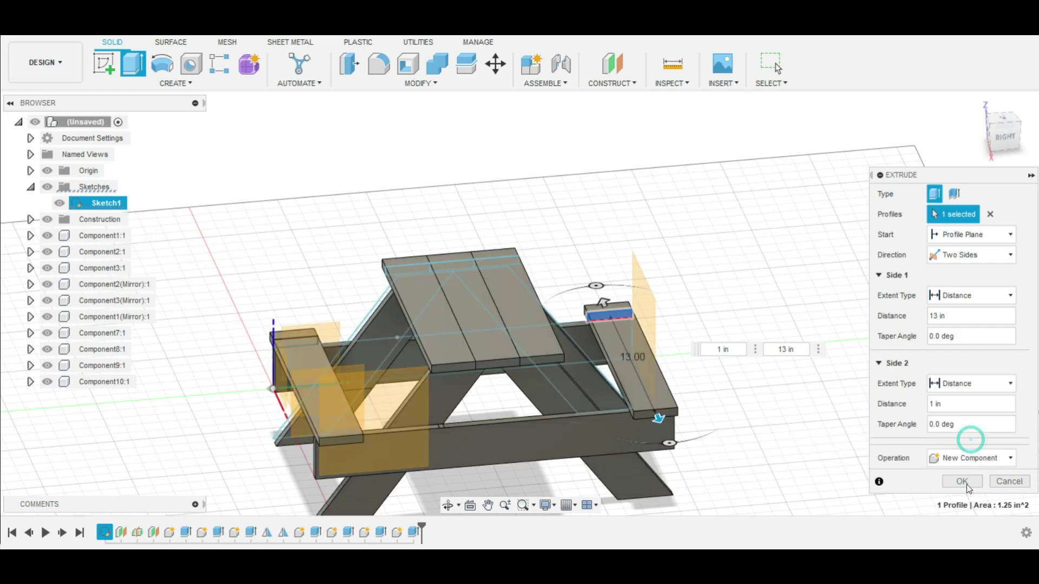
click(965, 482)
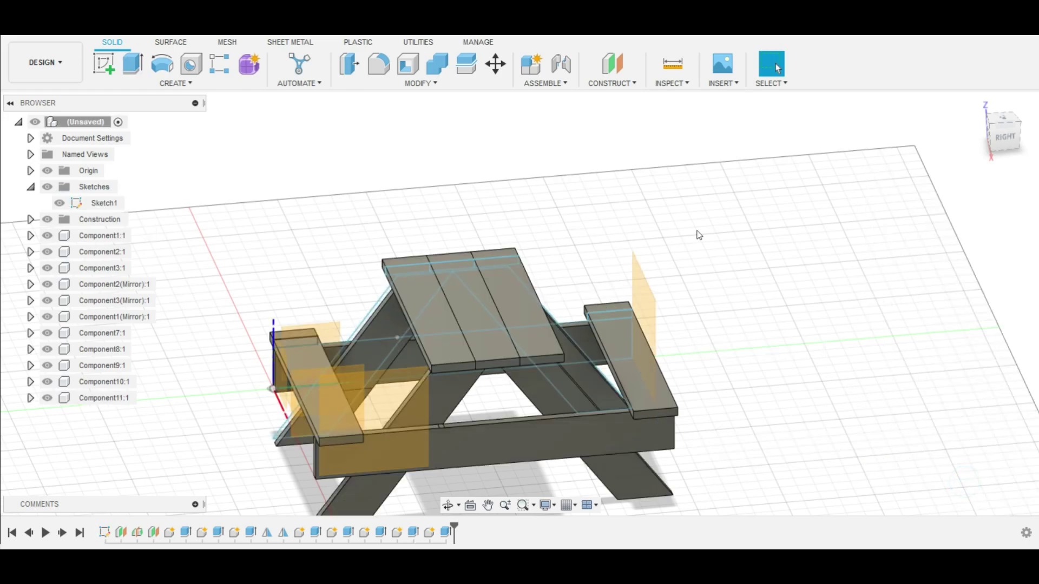
Hide the sketches, construction planes and origin, then return to the home view.
click(47, 219)
click(48, 186)
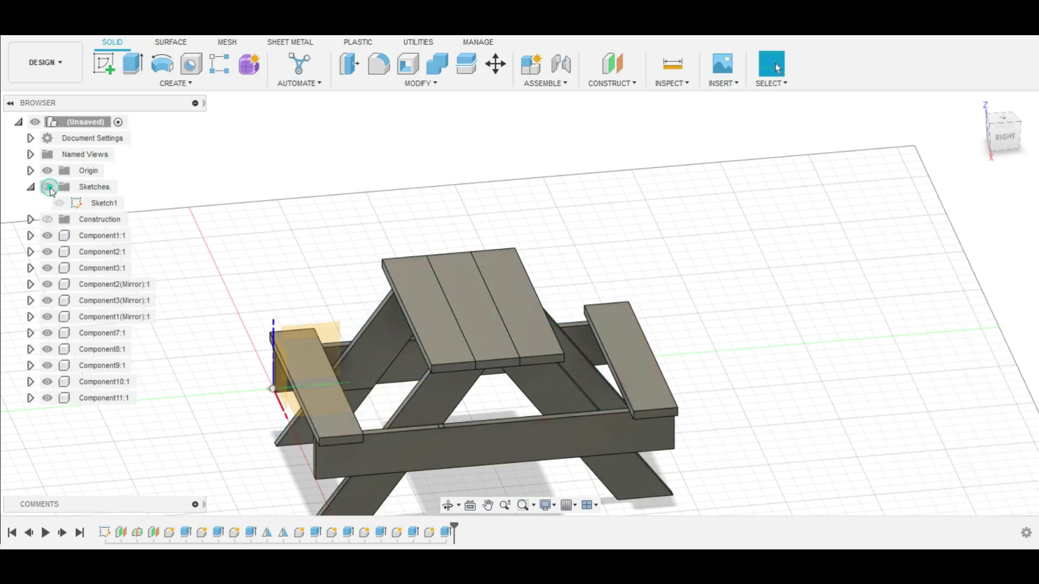
click(47, 171)
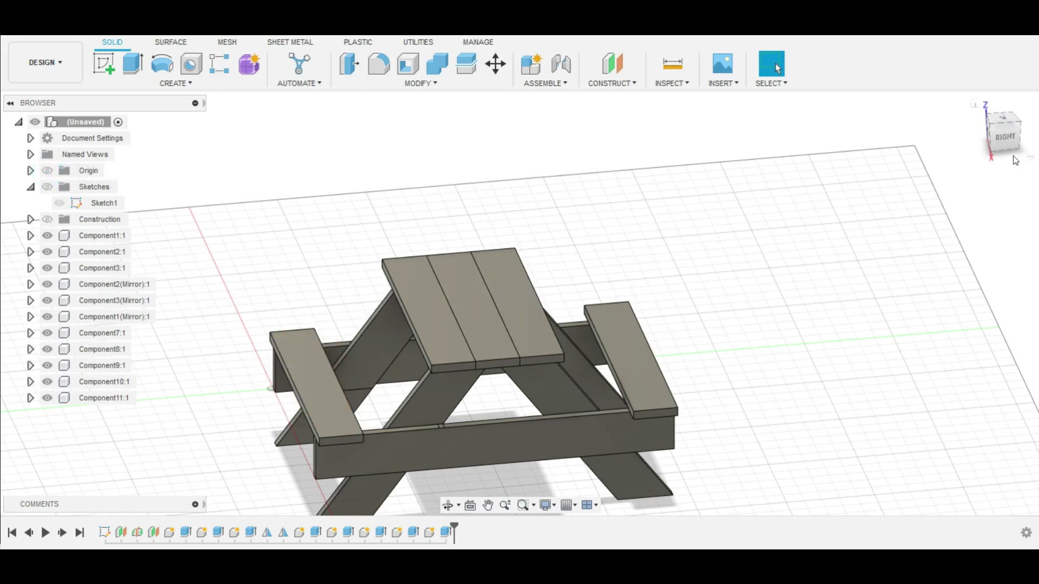
click(975, 104)
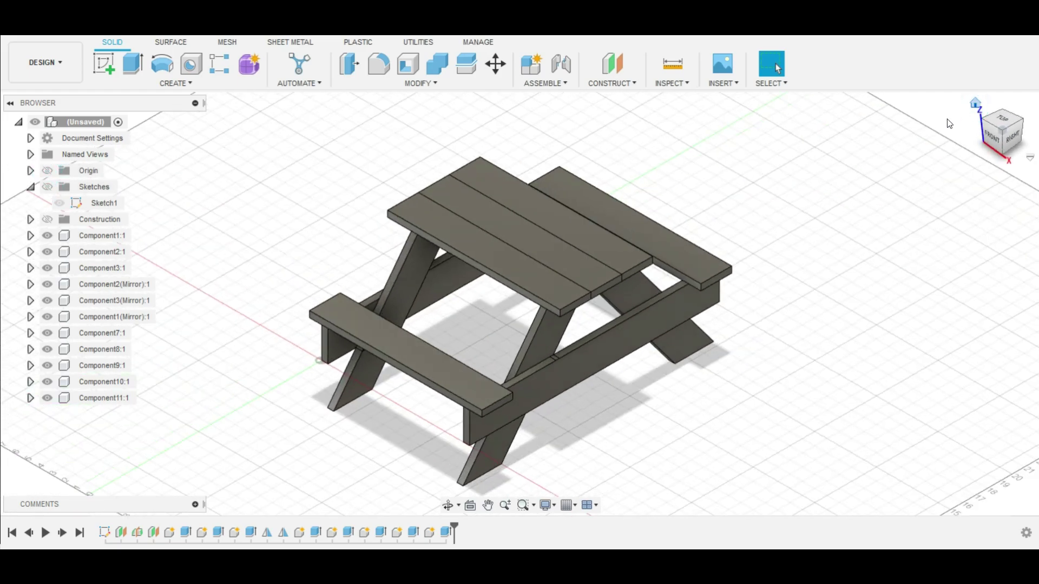
mouse_move(802, 419)
shift+middle_down()
mouse_move(791, 445)
mouse_move(763, 411)
mouse_move(709, 414)
shift+middle_up()
Turn off the layout grid and collapse the component tree.
click(568, 505)
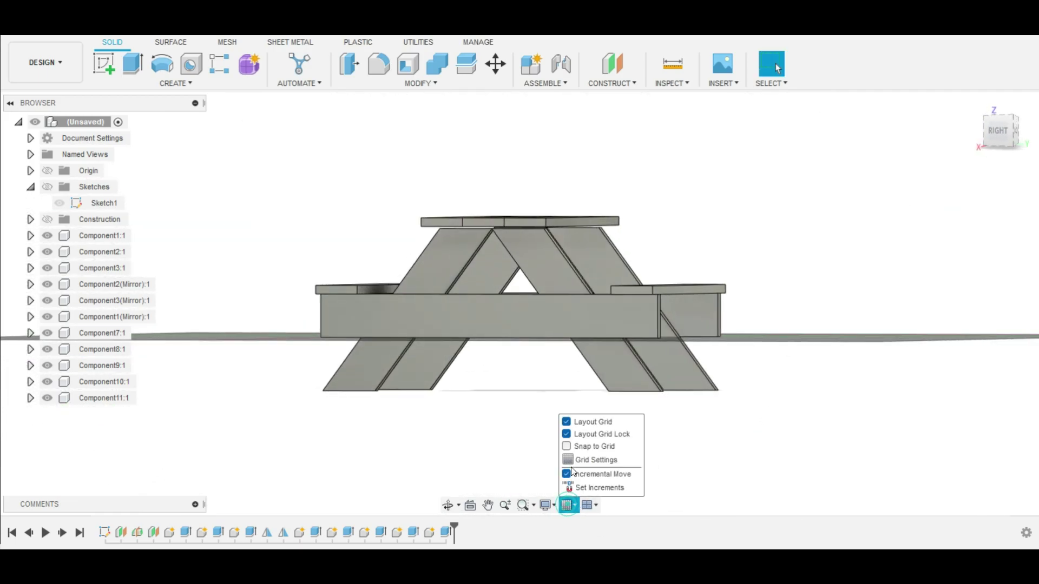
click(566, 422)
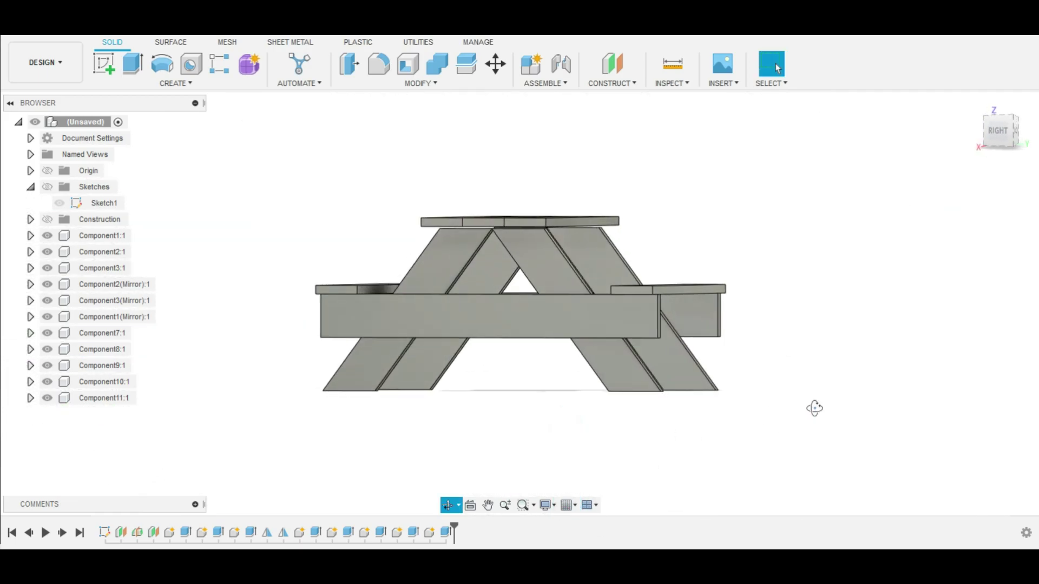
shift+middle_drag(814, 408, 851, 432)
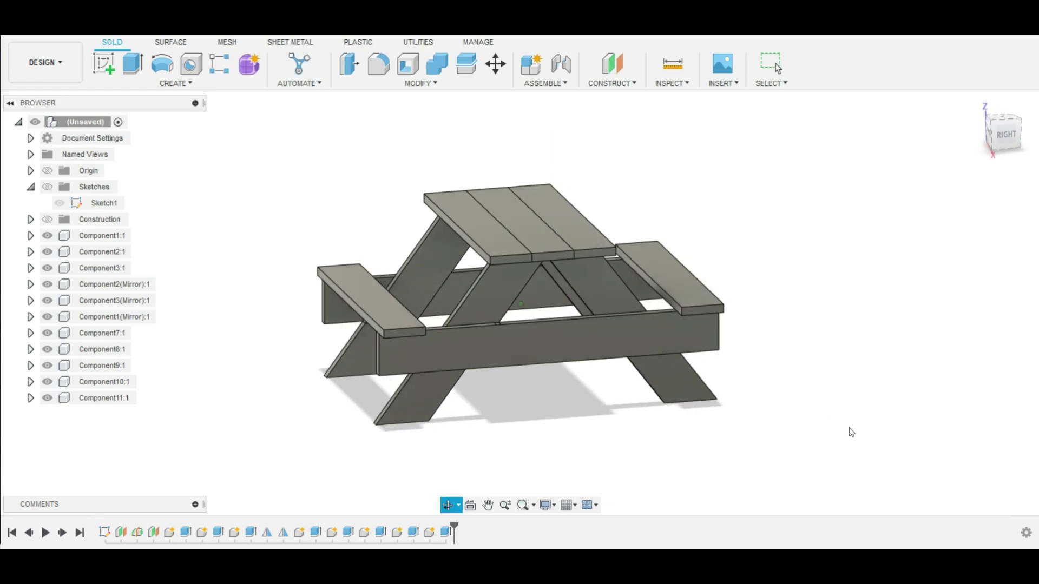
click(19, 122)
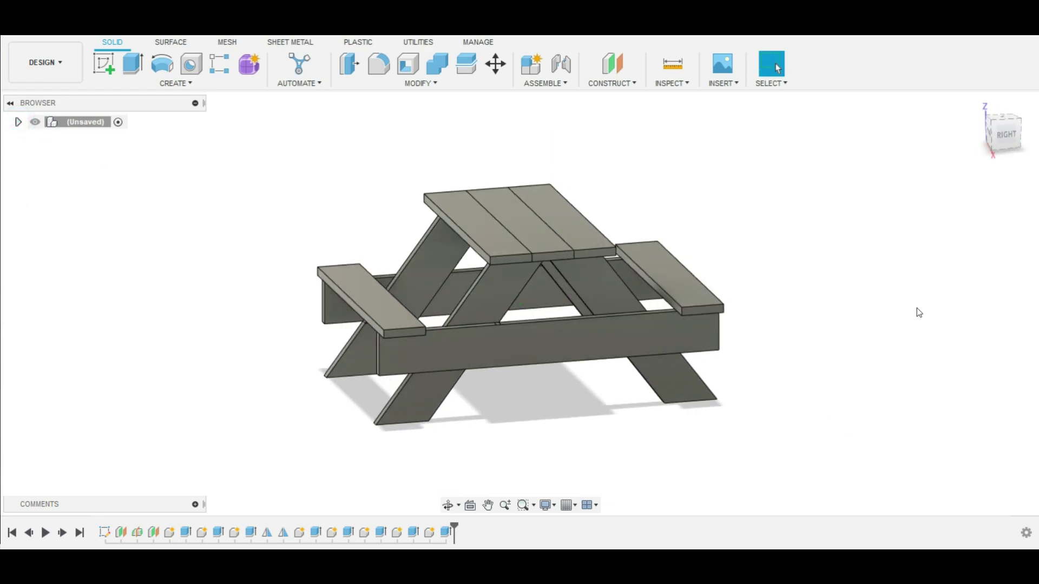
key(a)
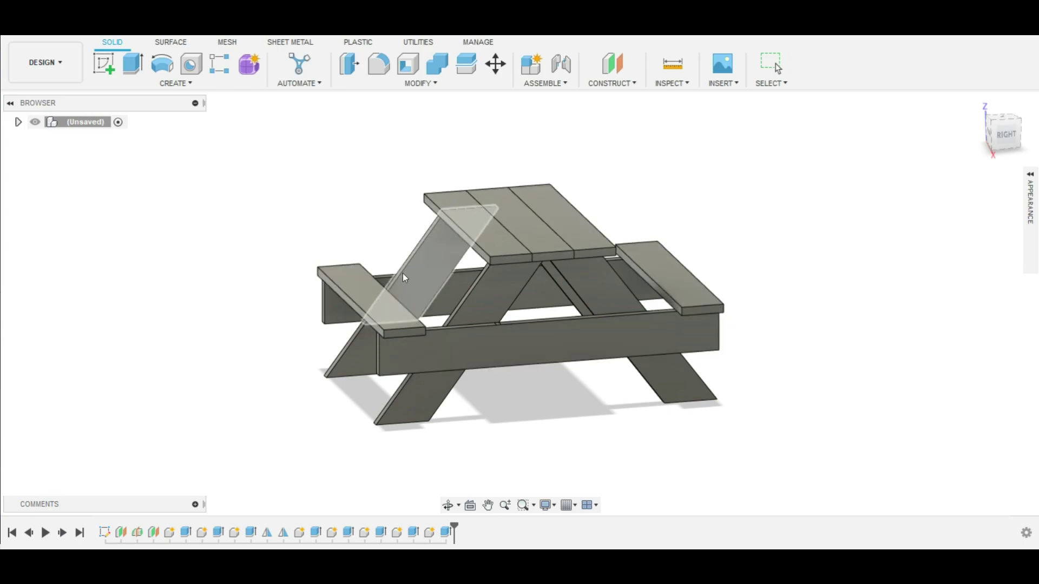
Browse the Appearance library to the Paint > Glossy enamel swatches.
click(1029, 200)
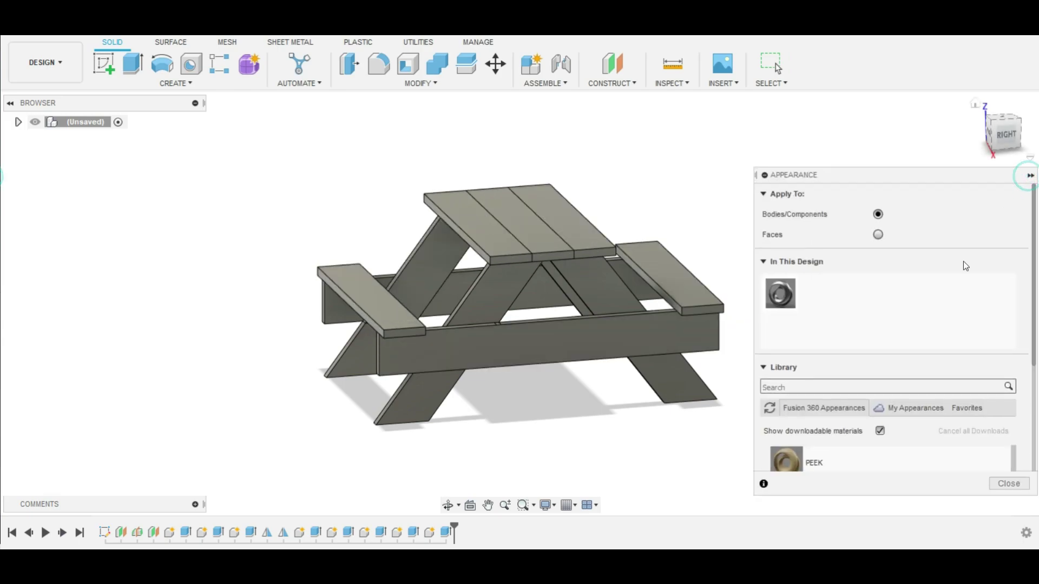
scroll(851, 457, down, 3)
scroll(850, 458, down, 3)
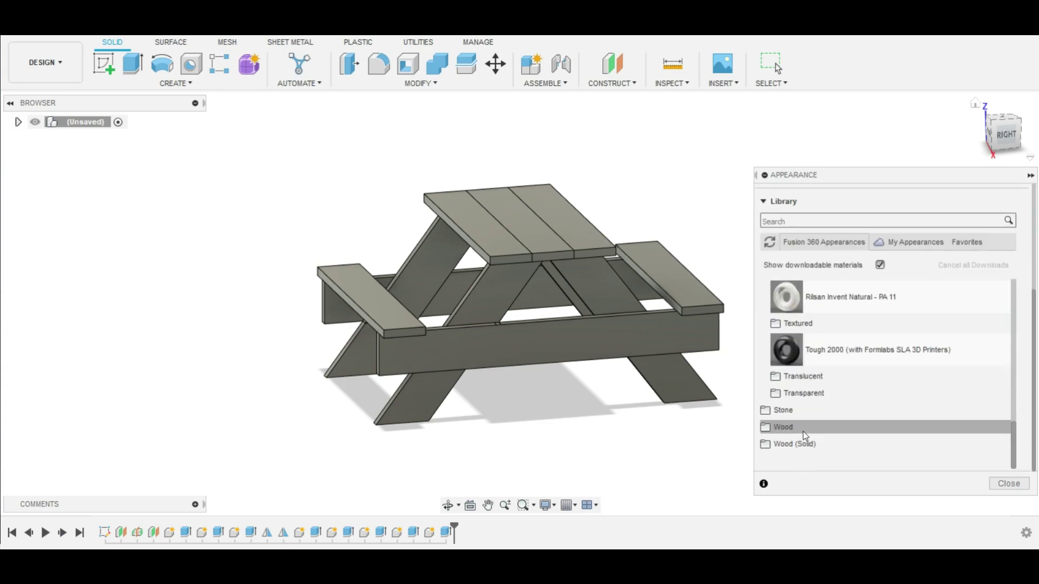
scroll(803, 431, up, 2)
scroll(790, 395, up, 5)
scroll(777, 368, up, 5)
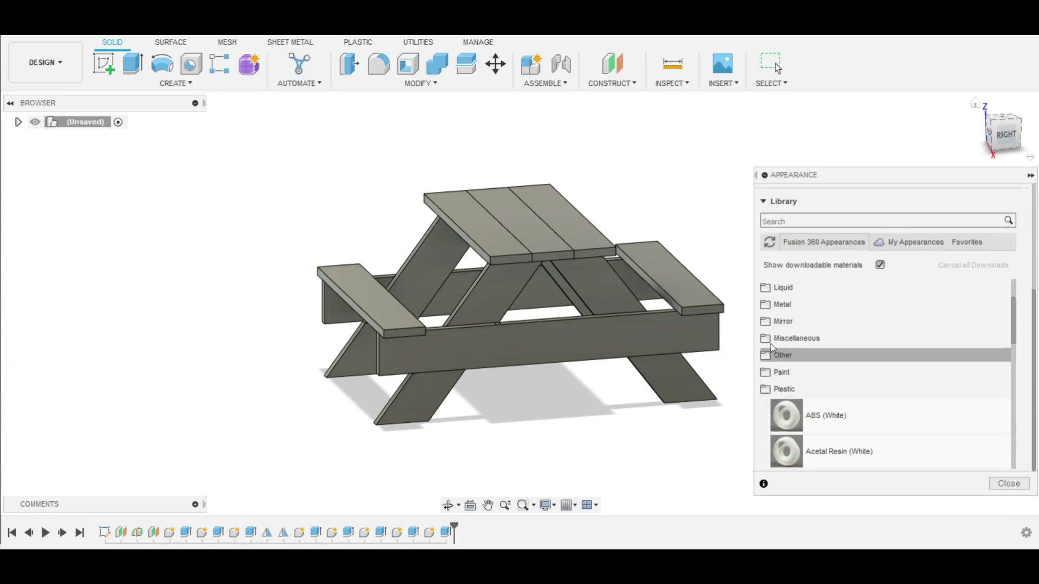
click(769, 373)
scroll(833, 382, down, 2)
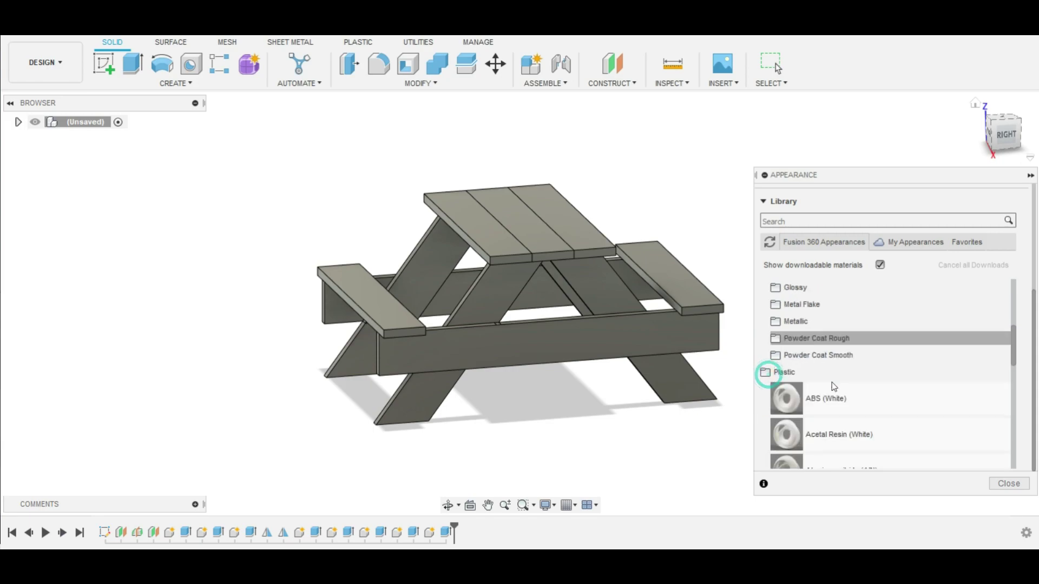
scroll(830, 382, up, 2)
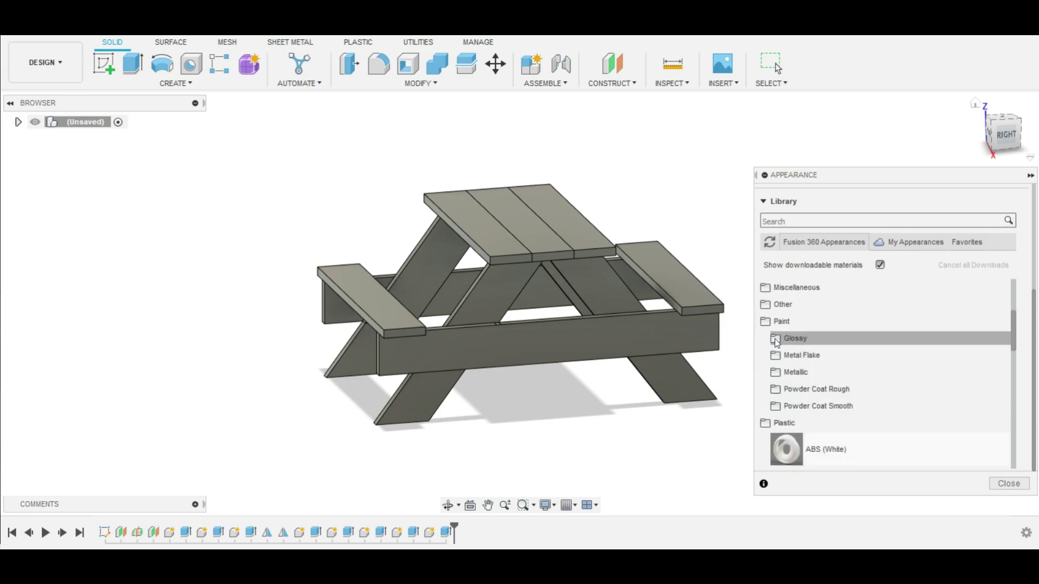
click(796, 339)
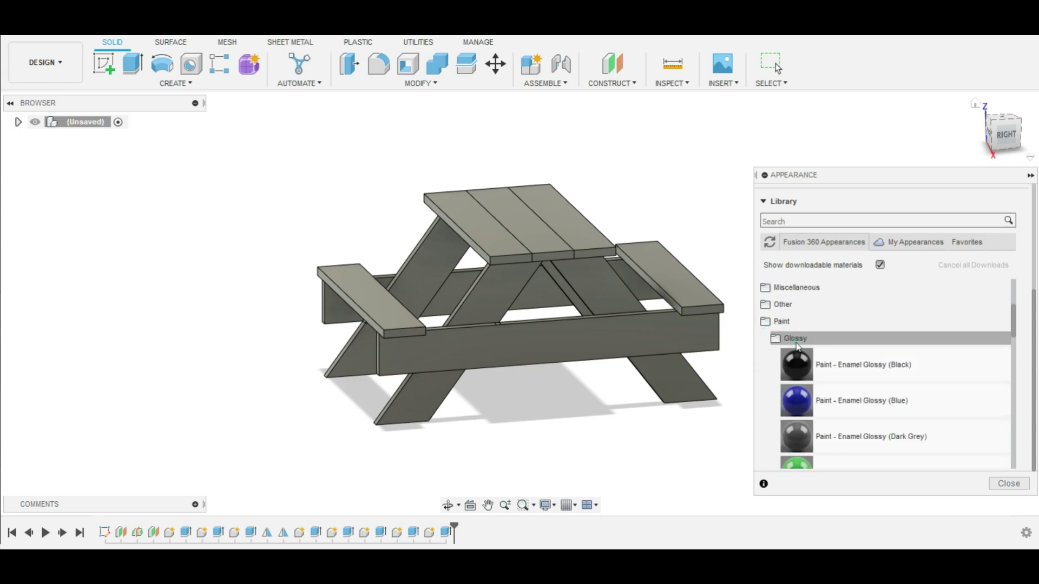
scroll(841, 382, down, 3)
scroll(840, 382, down, 2)
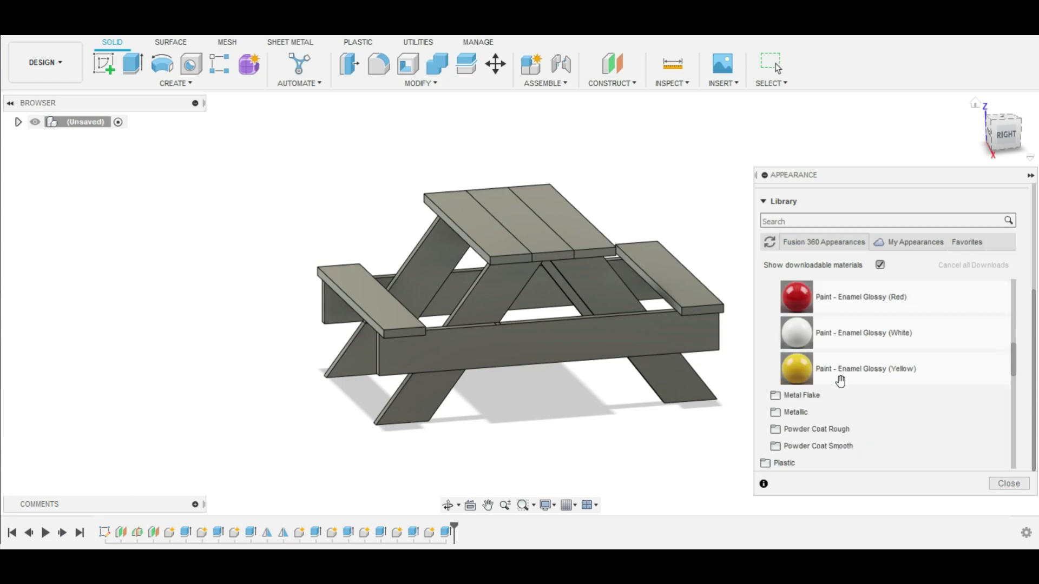
scroll(840, 382, up, 3)
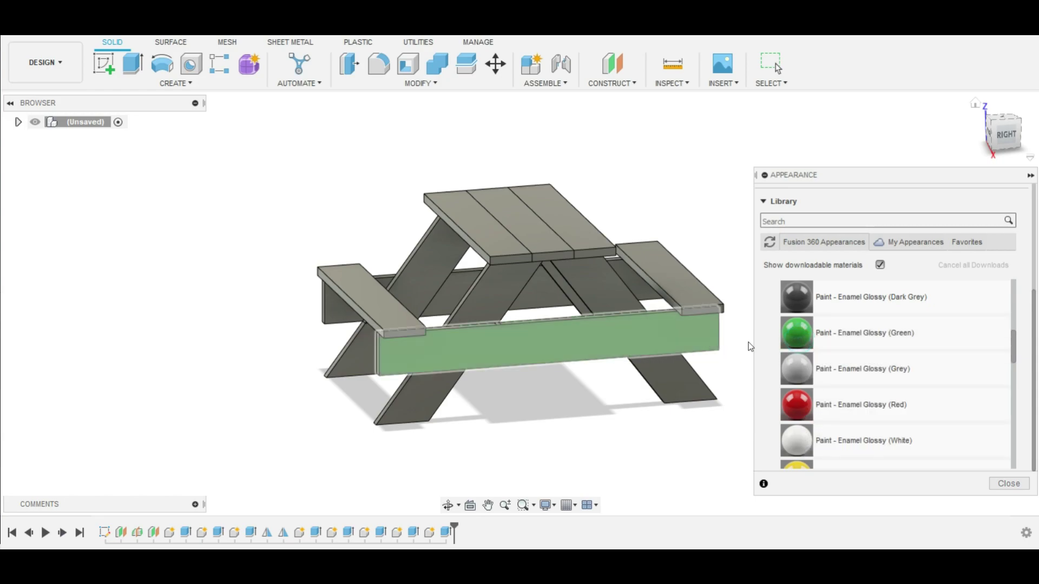
Paint the front beam, diagonal braces, centre brace and legs glossy green enamel.
mouse_move(799, 338)
mouse_down()
mouse_move(601, 336)
mouse_move(539, 272)
mouse_move(541, 289)
mouse_up()
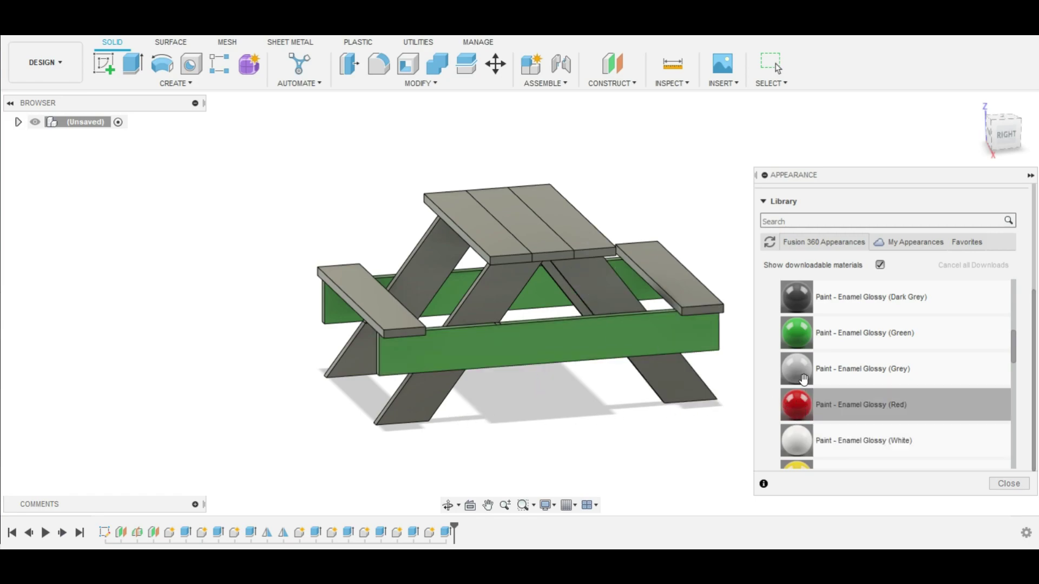
drag(797, 333, 498, 294)
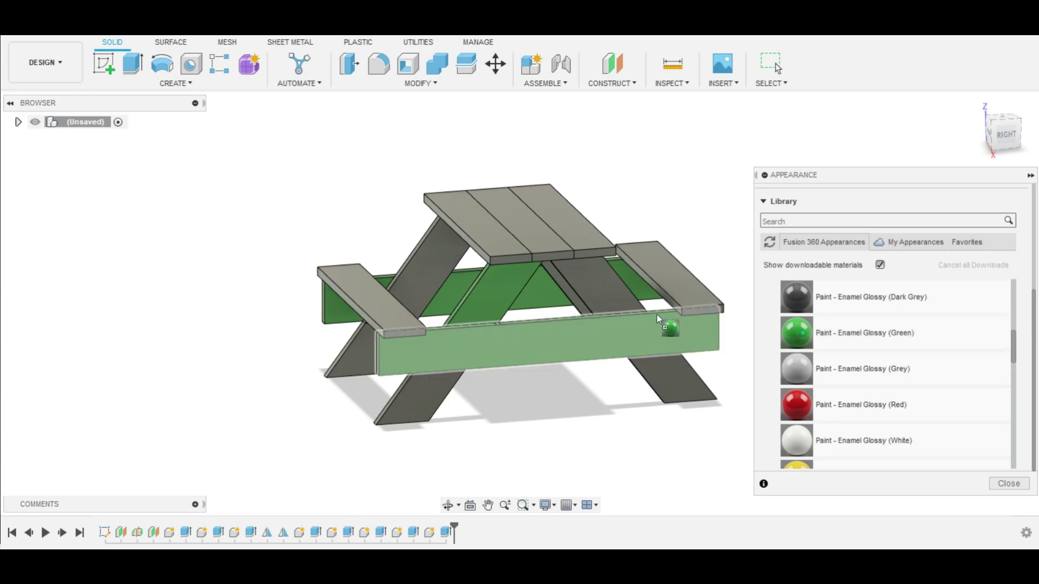
drag(774, 332, 613, 301)
mouse_move(806, 350)
mouse_down()
mouse_move(436, 391)
mouse_move(427, 265)
mouse_up()
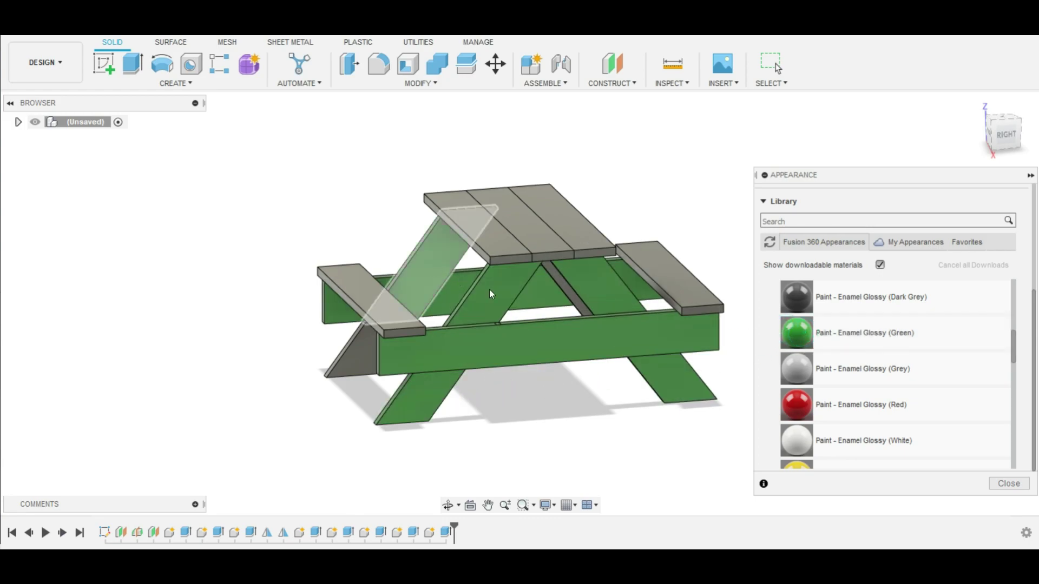
mouse_move(796, 334)
mouse_down()
mouse_move(566, 291)
mouse_move(357, 343)
mouse_up()
mouse_move(796, 405)
mouse_down()
mouse_move(682, 297)
mouse_move(575, 219)
mouse_move(706, 353)
mouse_move(501, 236)
mouse_up()
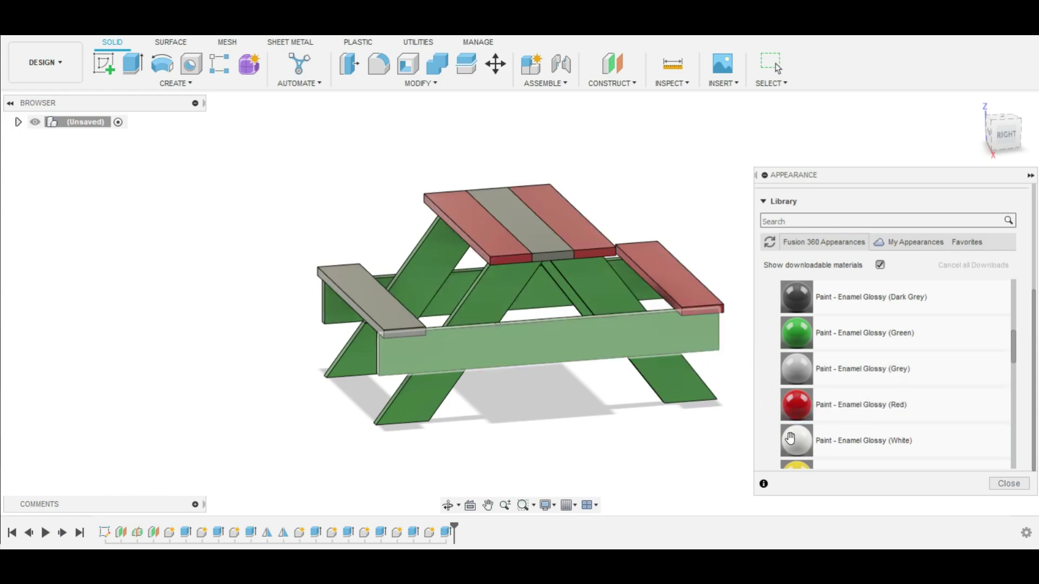
Paint the bench glossy red and the middle top plank white.
drag(790, 411, 381, 300)
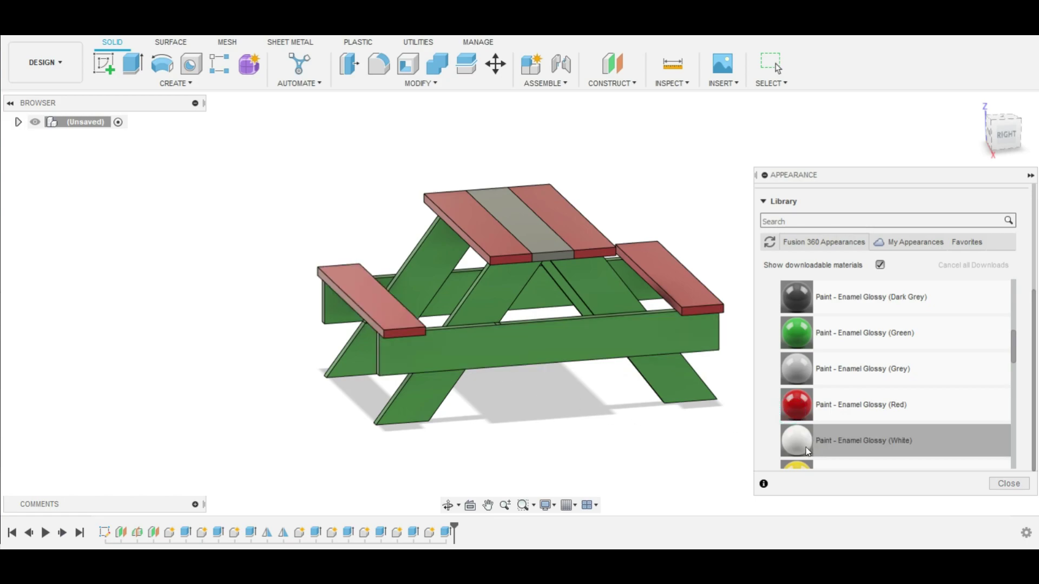
mouse_move(795, 440)
mouse_down()
mouse_move(563, 249)
mouse_move(545, 248)
mouse_up()
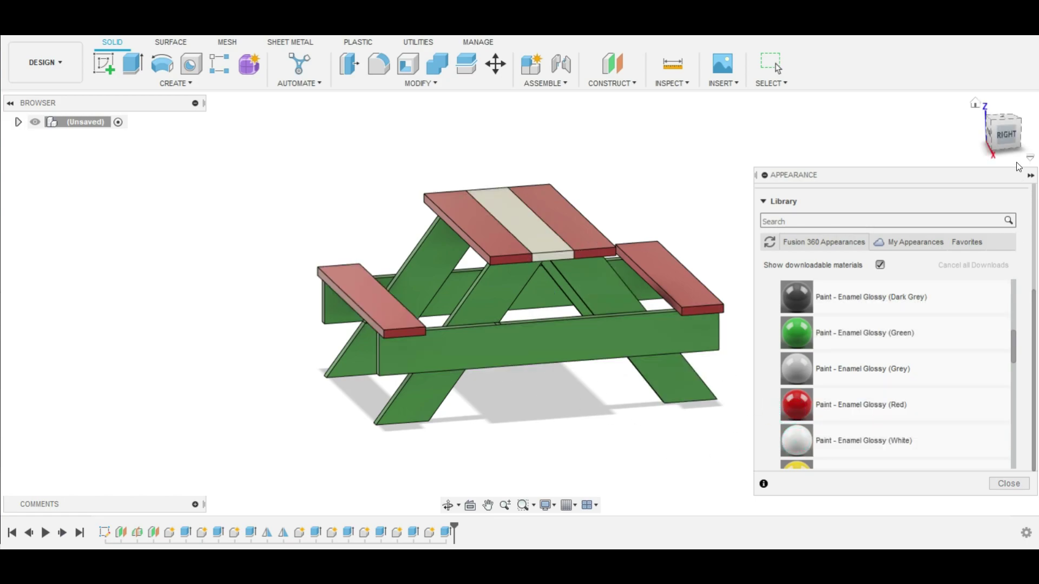
click(1030, 175)
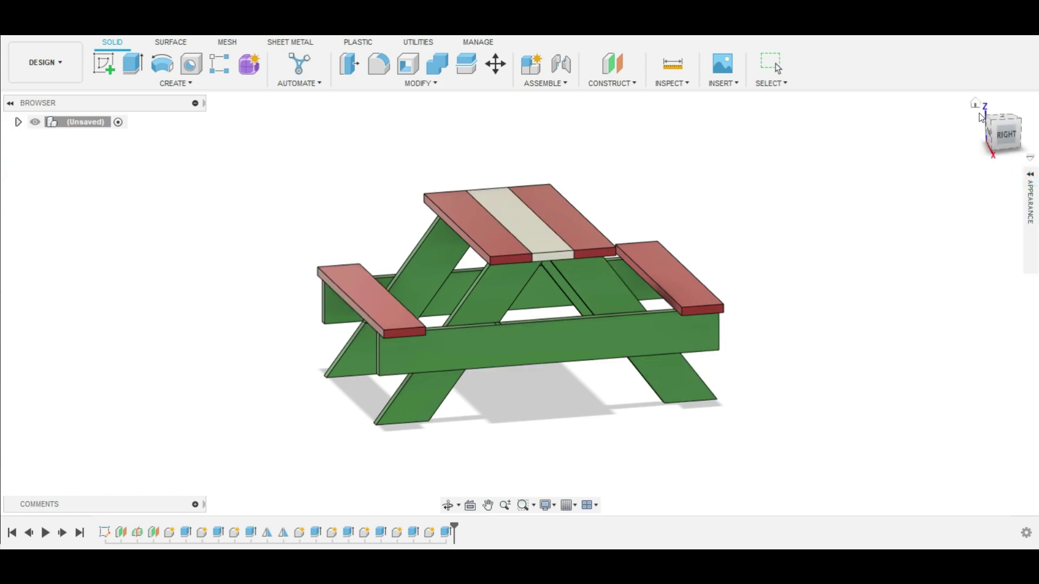
Switch the painted table to the Render workspace and hide the Rendering Gallery.
click(976, 101)
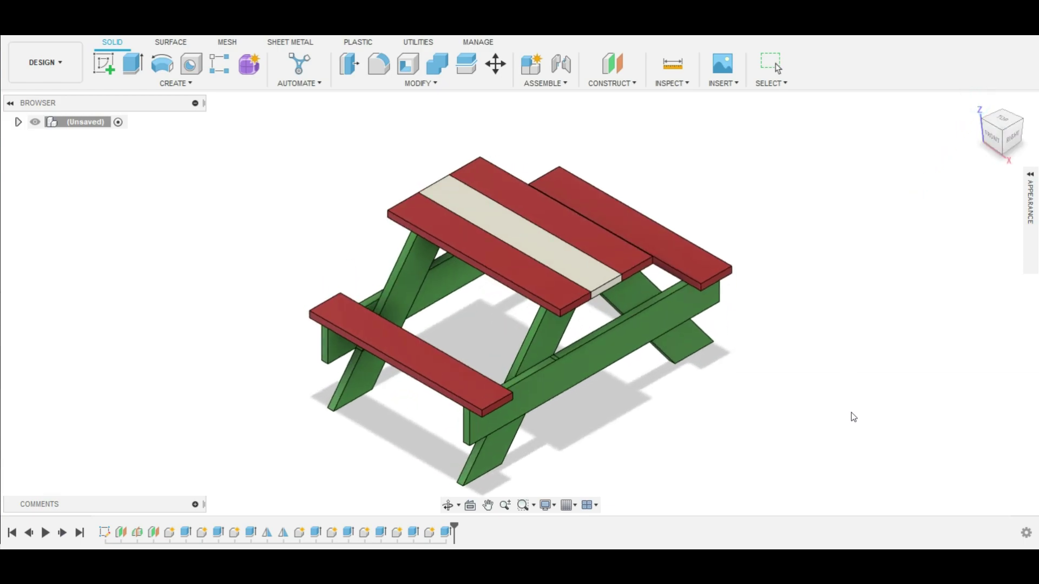
mouse_move(853, 417)
shift+middle_down()
mouse_move(820, 390)
mouse_move(856, 401)
mouse_move(844, 394)
shift+middle_up()
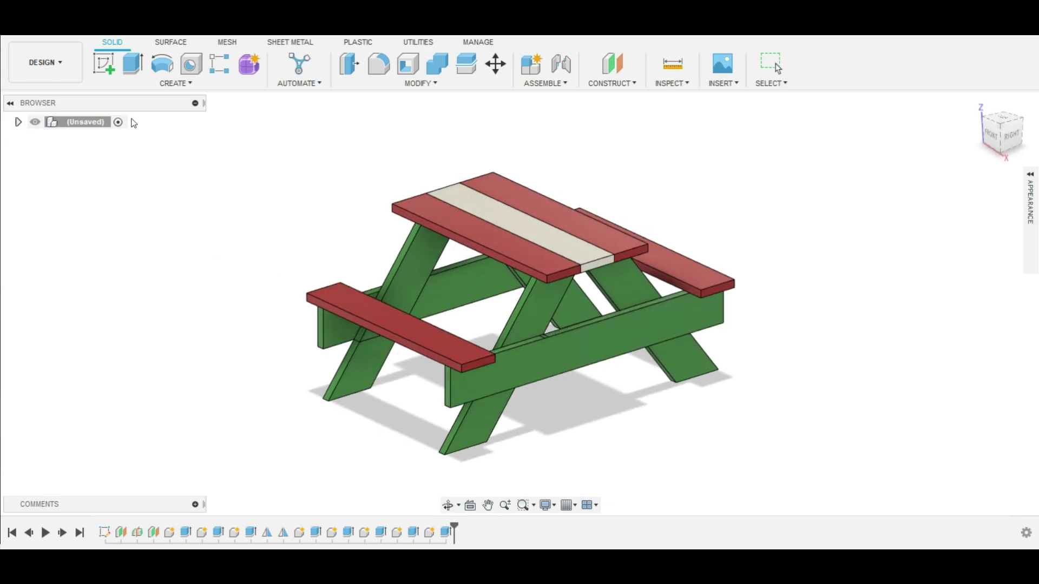
click(45, 62)
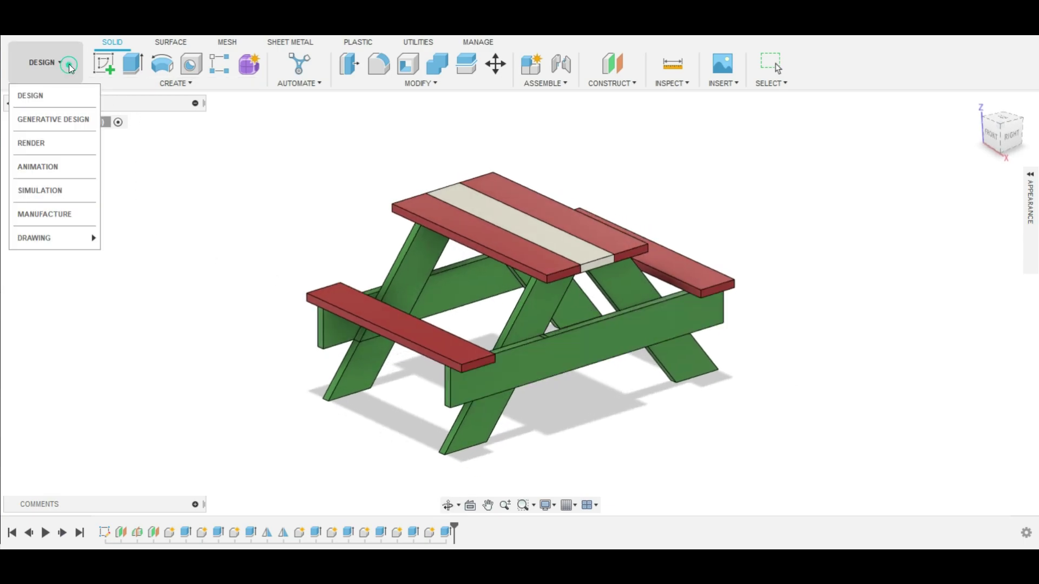
click(61, 142)
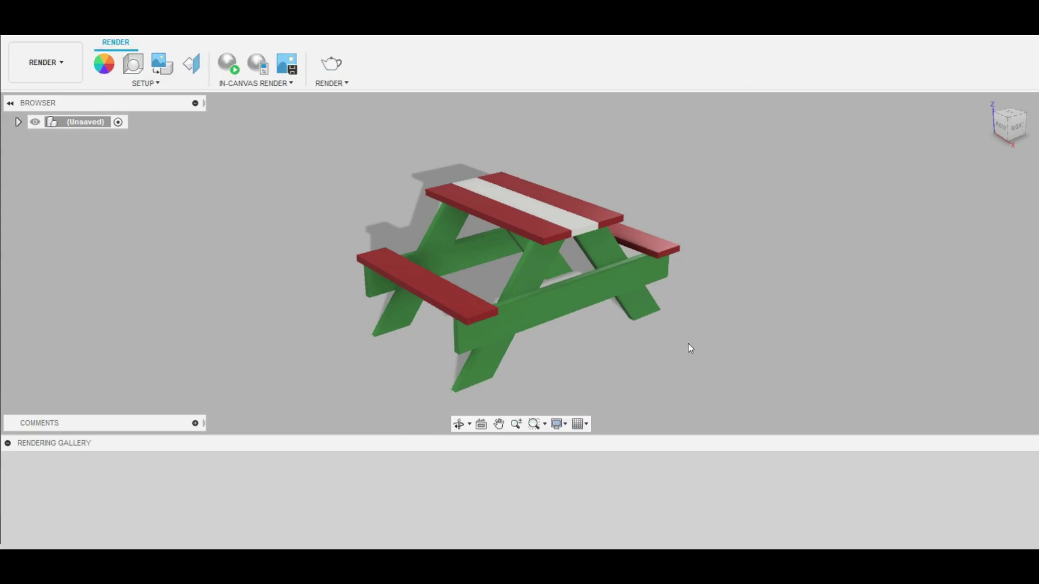
mouse_move(691, 348)
shift+middle_down()
mouse_move(721, 366)
mouse_move(666, 362)
mouse_move(660, 347)
mouse_move(680, 320)
mouse_move(716, 327)
mouse_move(703, 339)
shift+middle_up()
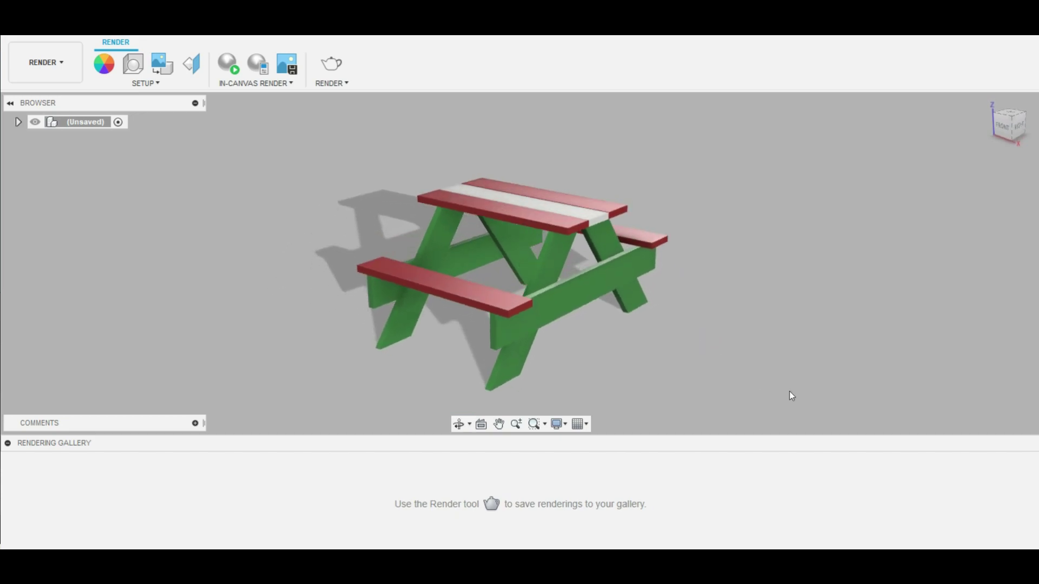
click(8, 443)
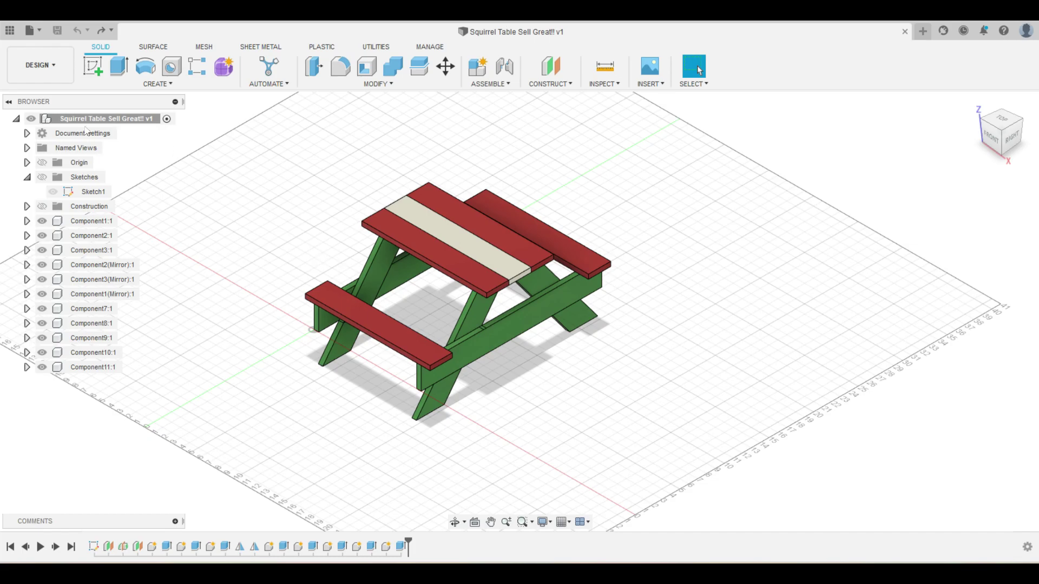
Hide all picnic table components (Component1–Component11) and show the origin planes.
click(98, 367)
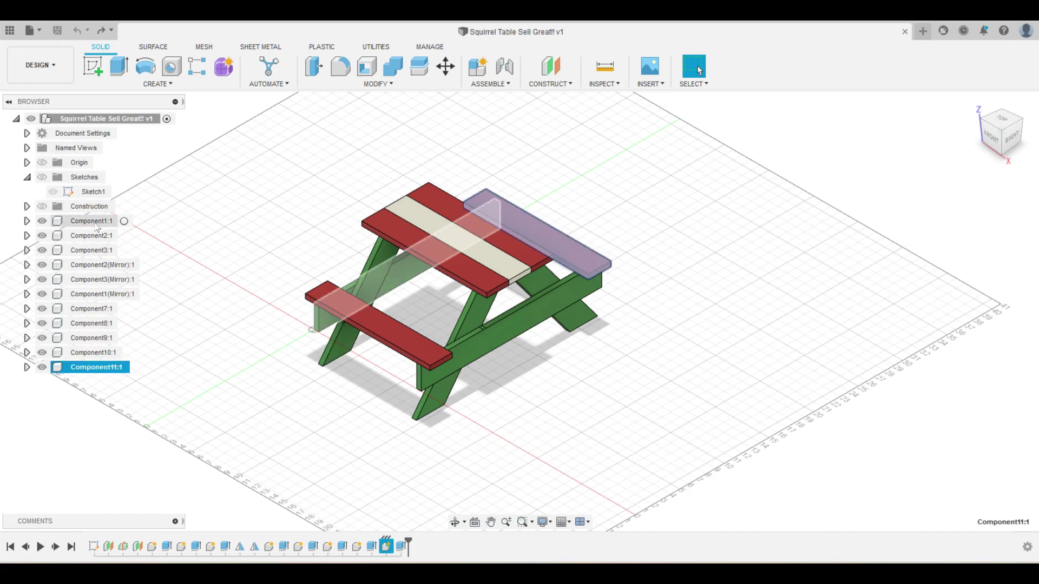
shift+click(97, 227)
key(v)
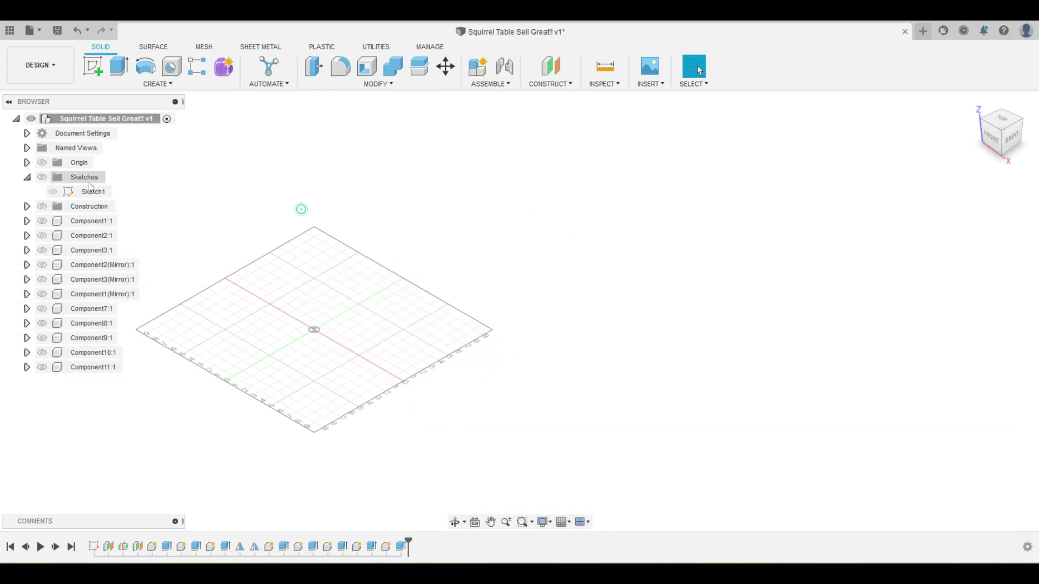
click(42, 164)
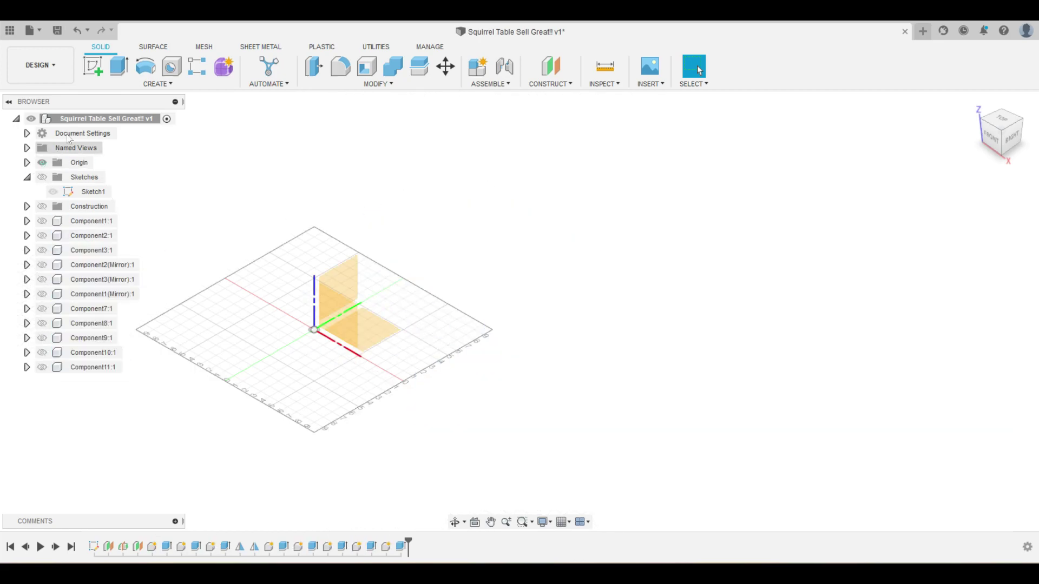
click(94, 66)
Place Sketch2 on the vertical origin plane and draw a line upward from below the origin.
click(352, 275)
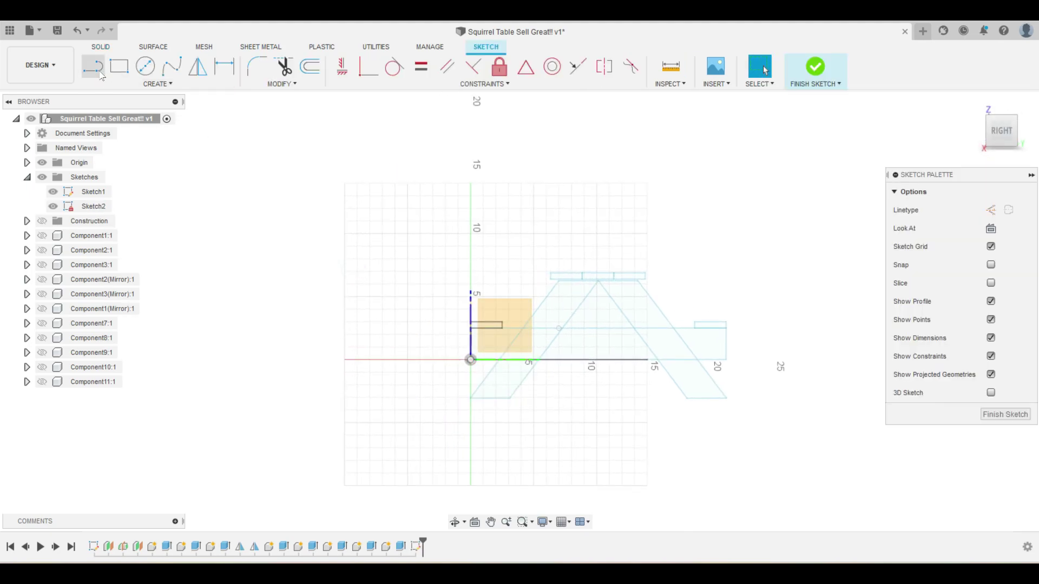
click(99, 72)
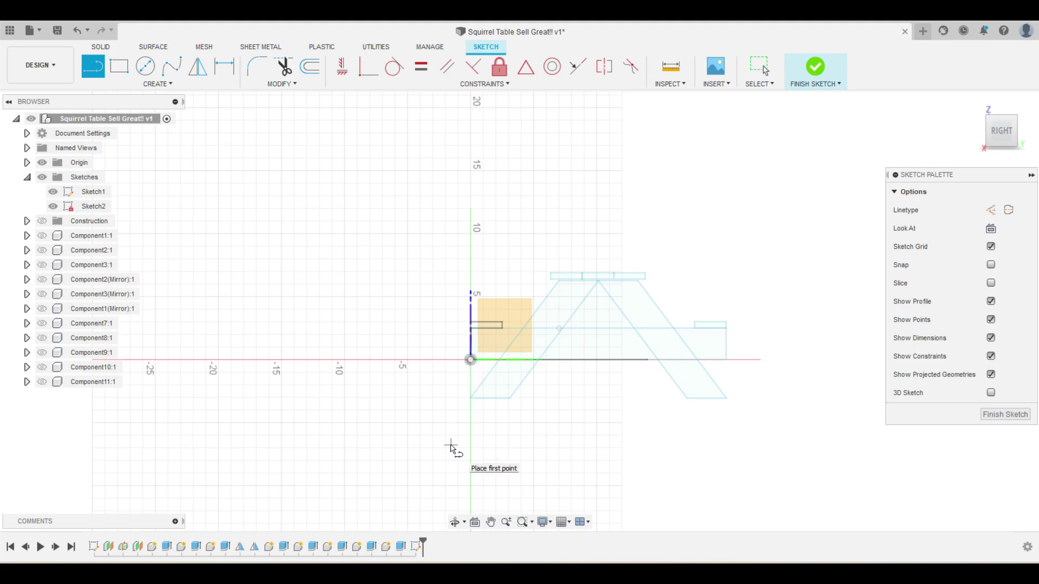
click(450, 445)
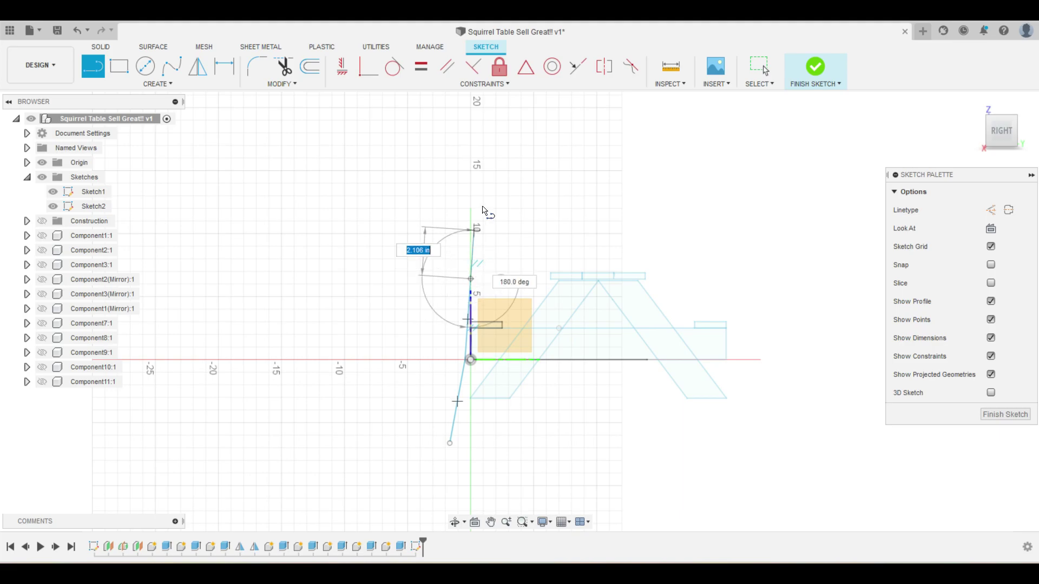
click(487, 168)
scroll(490, 172, down, 2)
scroll(490, 172, down, 1)
scroll(489, 166, down, 1)
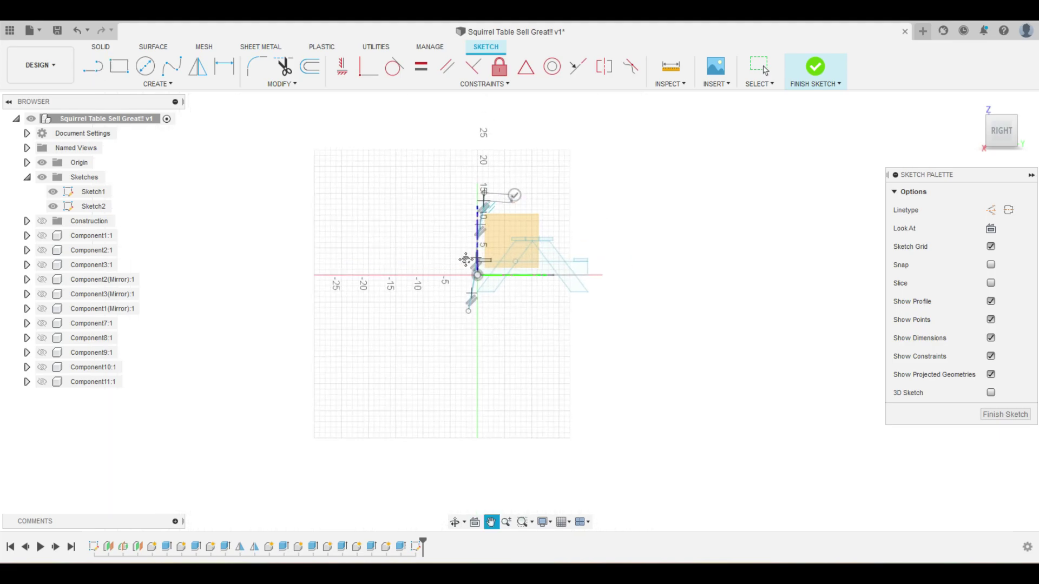
scroll(485, 193, down, 1)
scroll(463, 281, down, 1)
Extend the wavy line chain upward to about 60 units high.
click(460, 241)
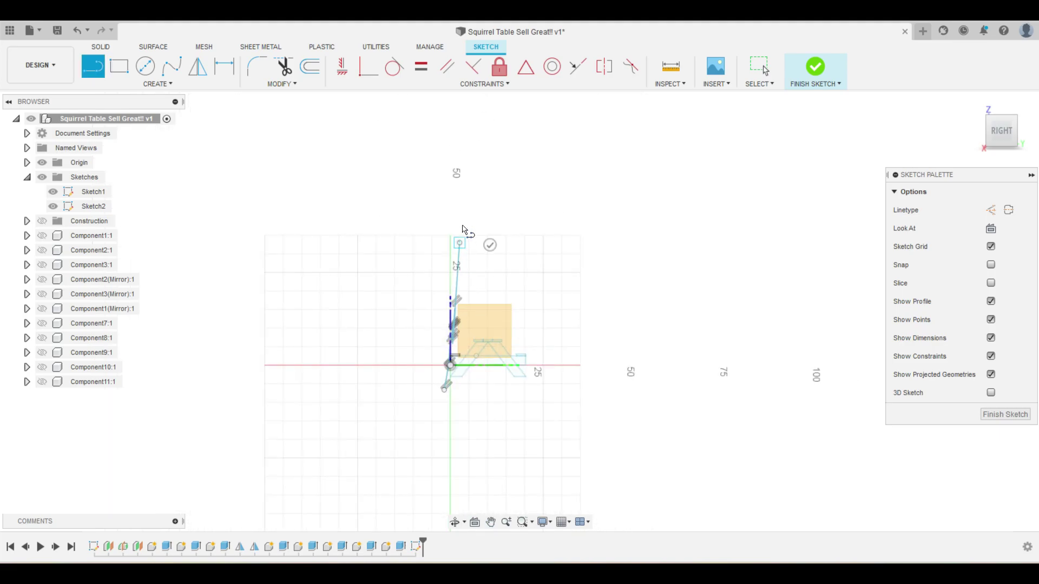
click(454, 186)
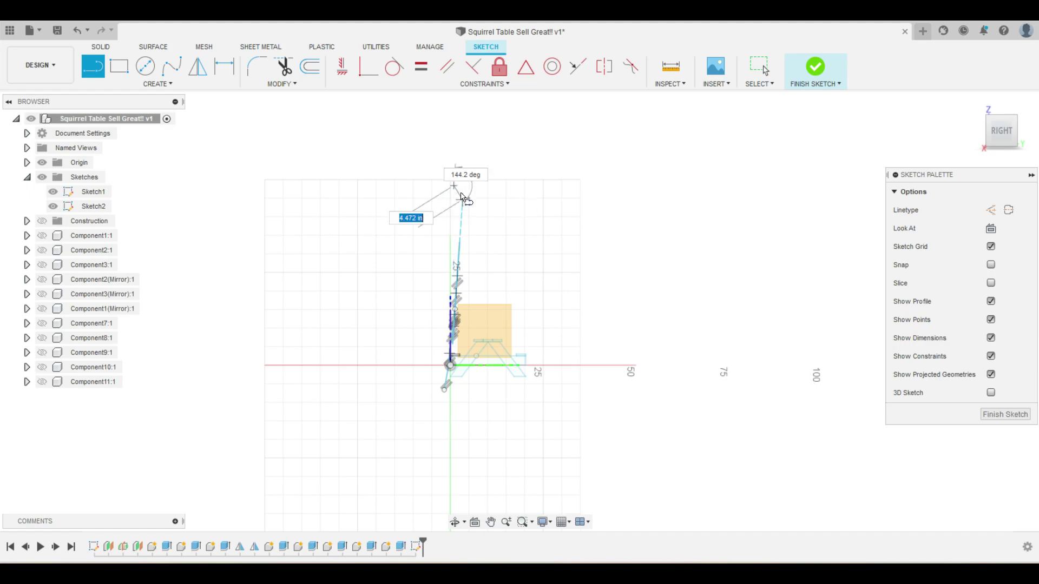
scroll(472, 238, down, 1)
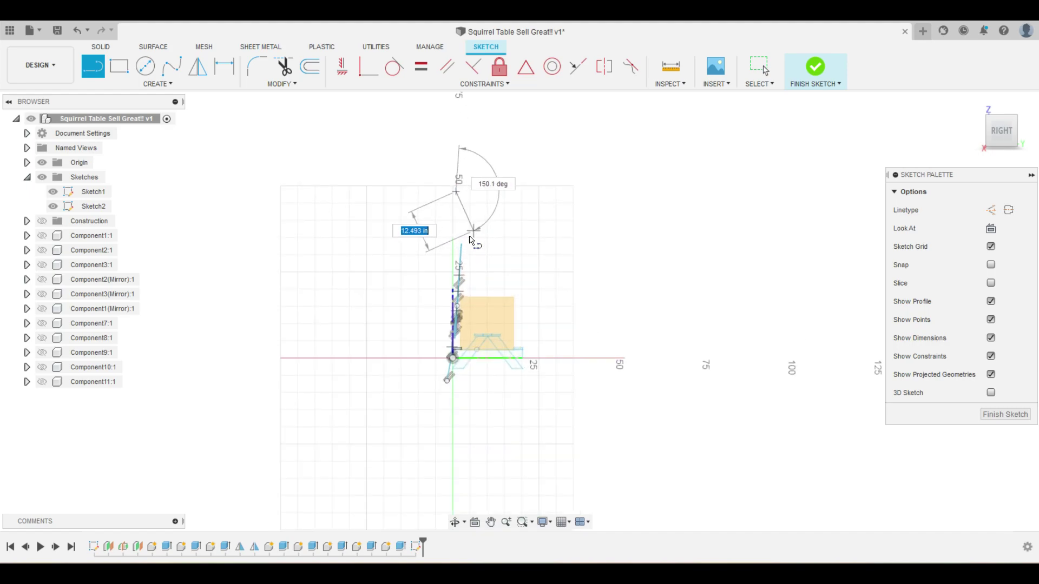
key(Escape)
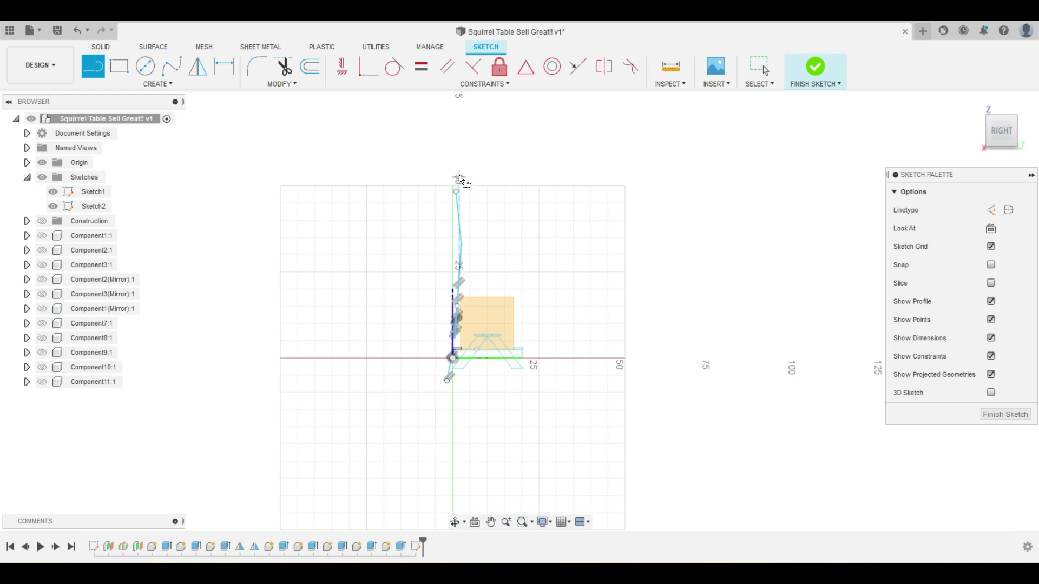
click(454, 198)
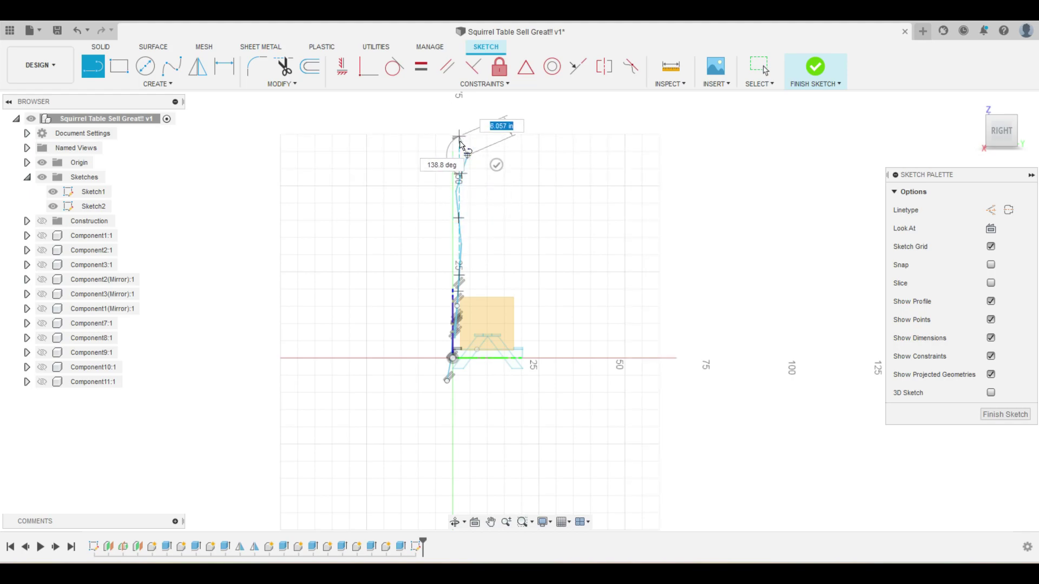
click(460, 141)
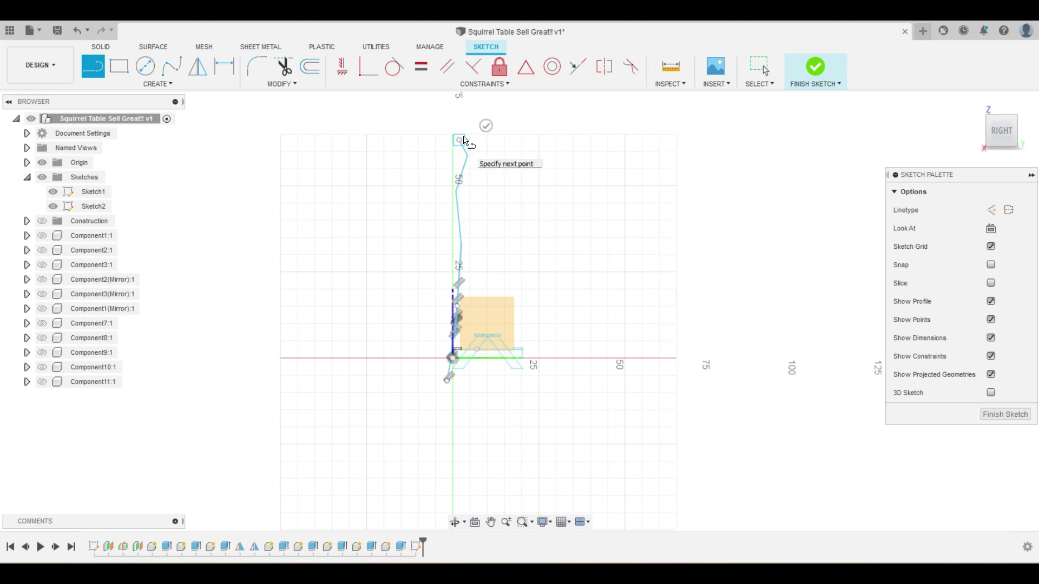
key(Escape)
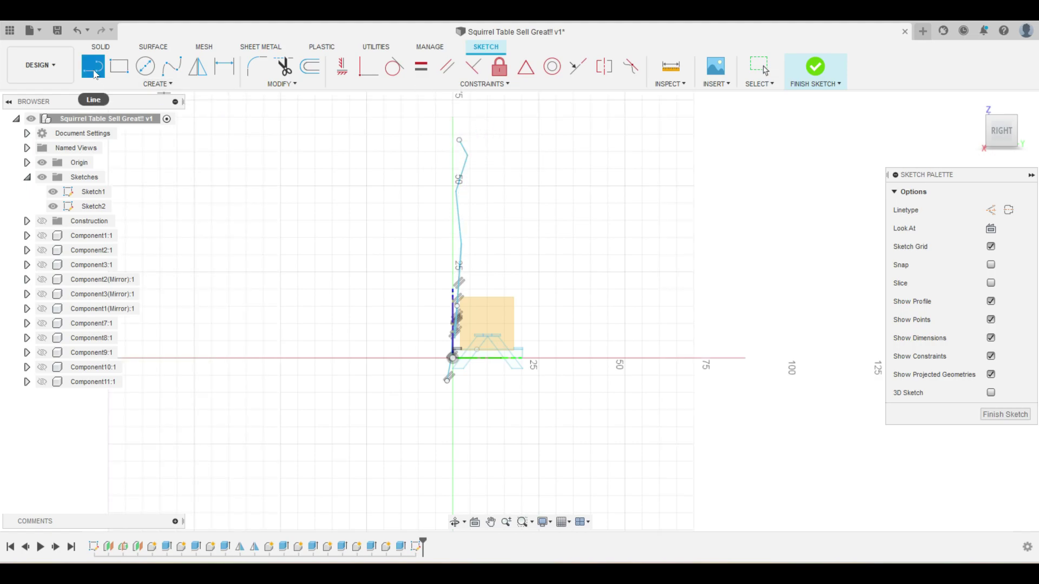
Draw the slanted and vertical trunk segments below the origin, plus a short bottom segment.
click(447, 379)
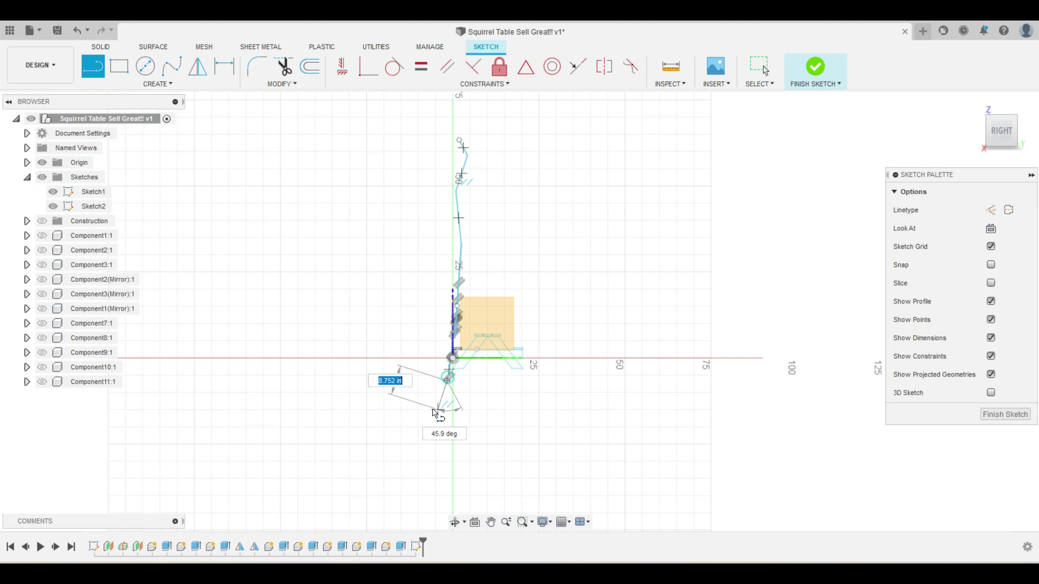
click(432, 410)
click(433, 446)
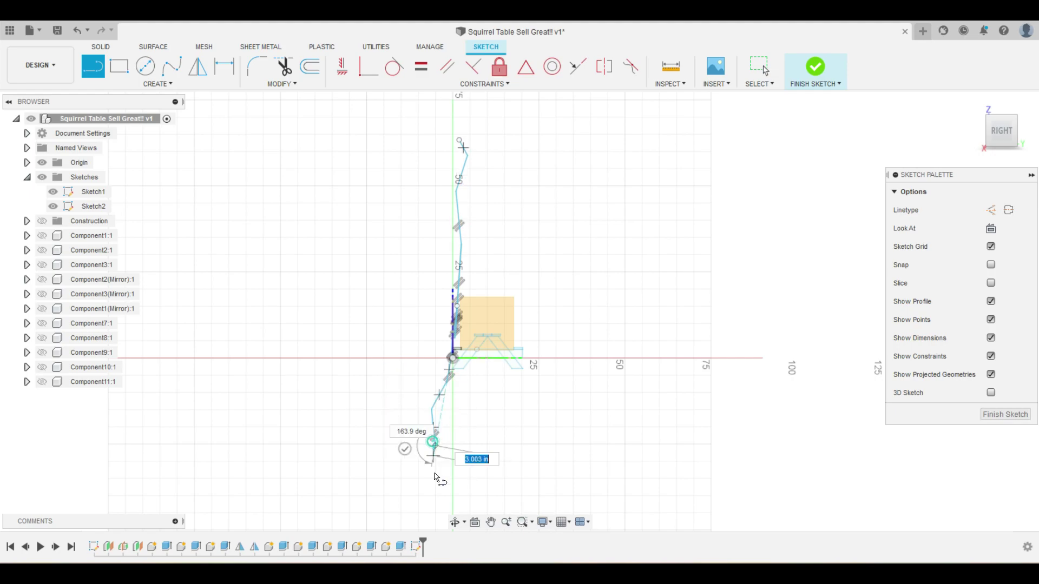
key(Escape)
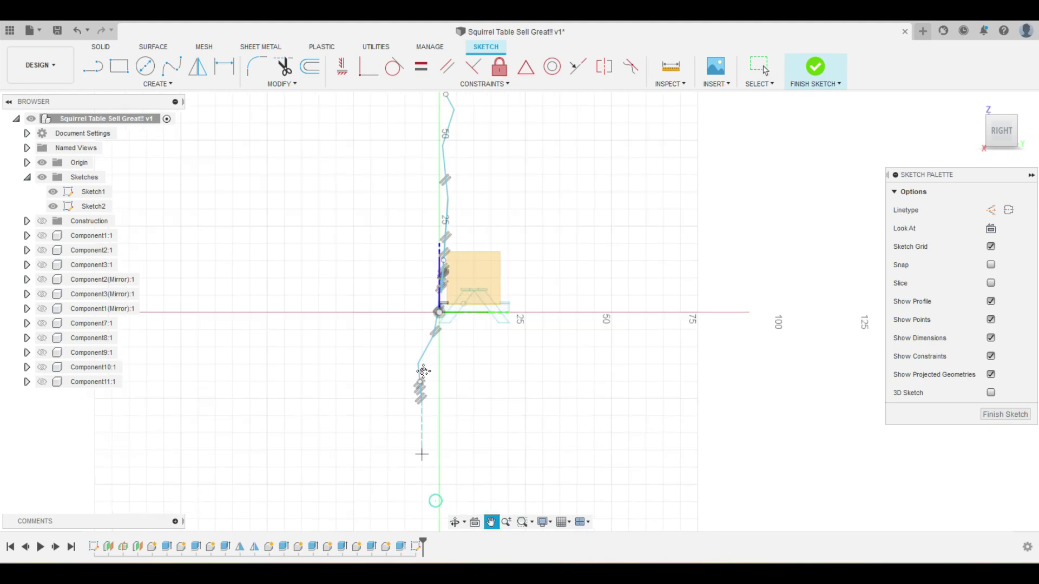
middle_drag(437, 506, 425, 413)
click(424, 403)
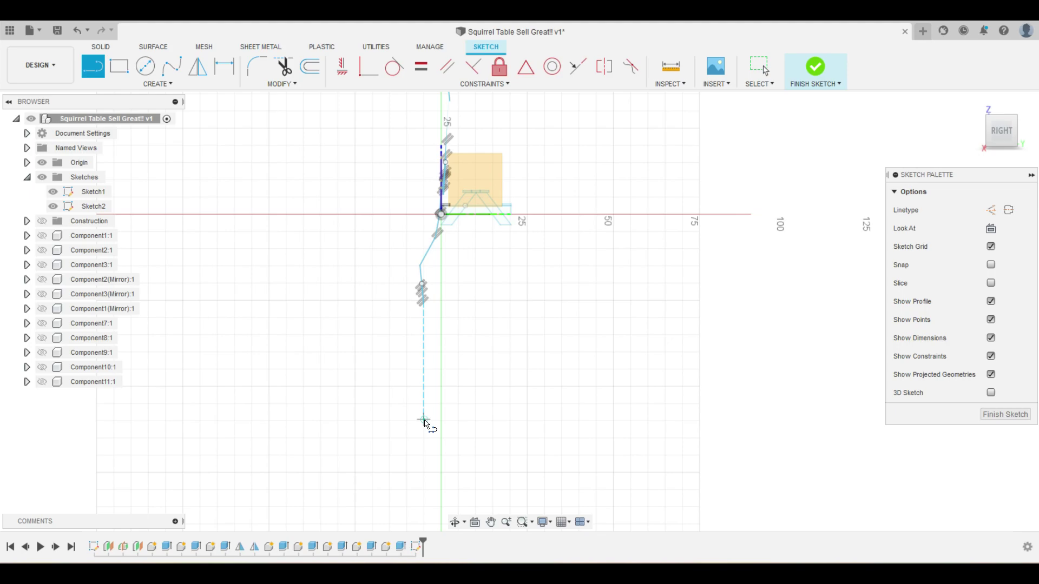
click(424, 286)
key(Escape)
click(425, 422)
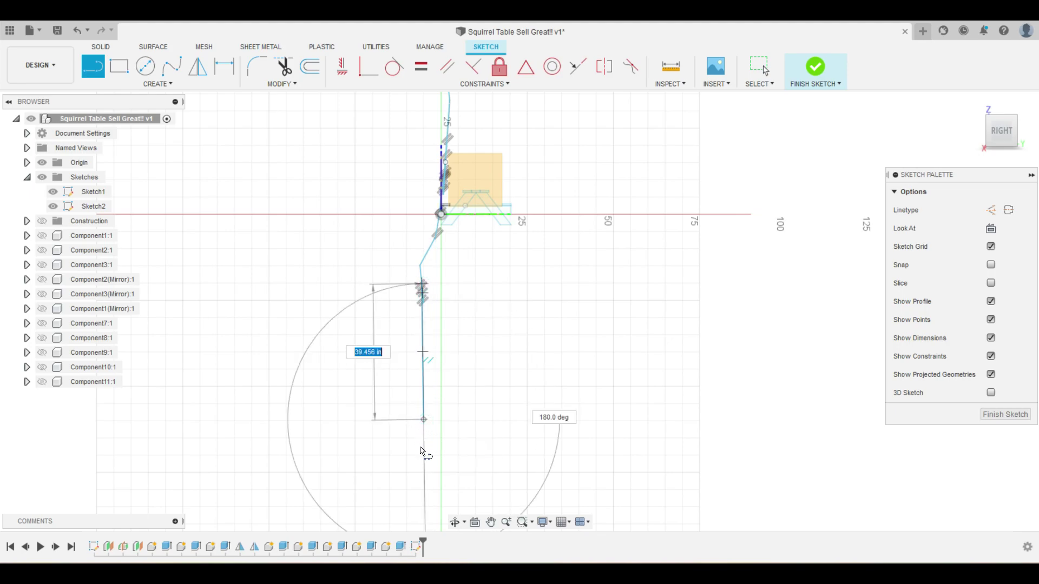
key(Escape)
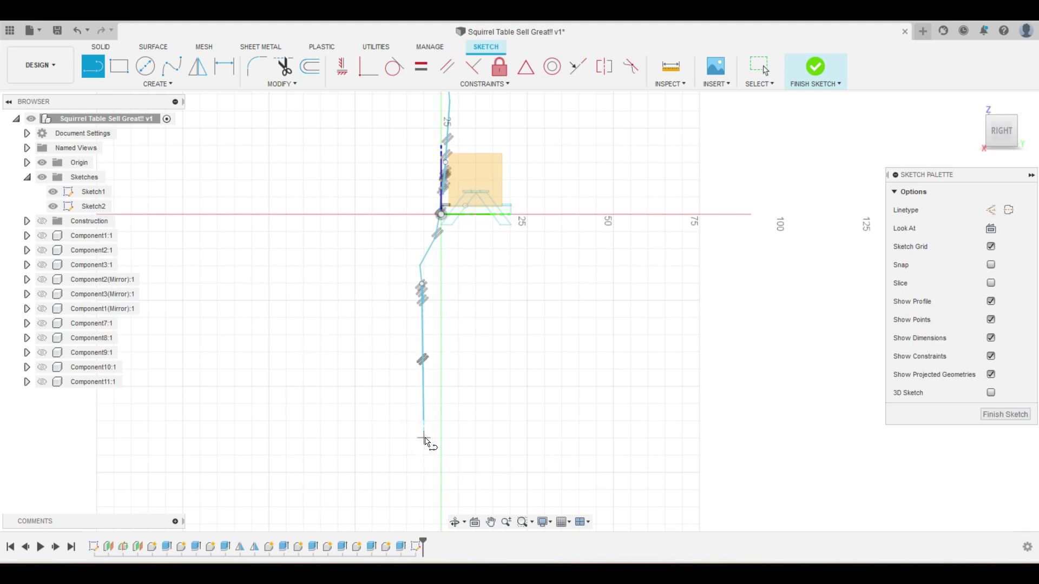
click(424, 420)
click(424, 437)
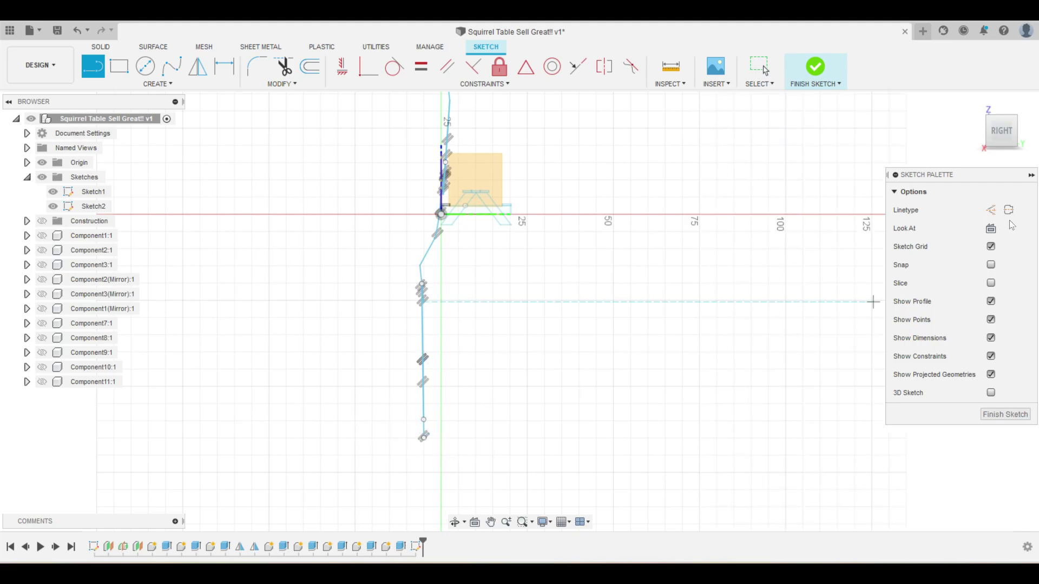
Draw a vertical construction line about 19 in high from the horizontal axis.
click(991, 209)
scroll(519, 238, down, 3)
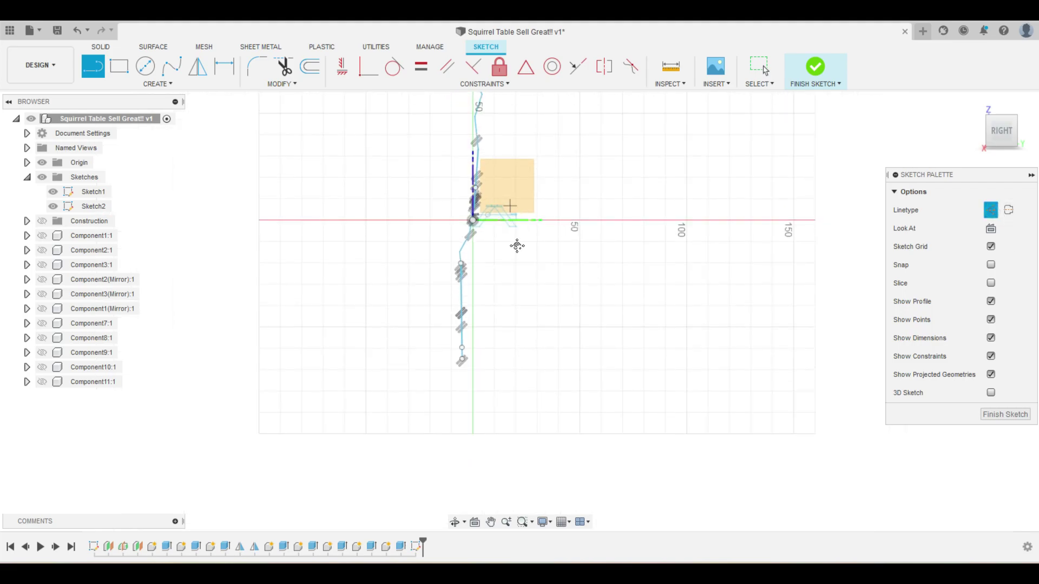
middle_drag(517, 246, 522, 359)
scroll(513, 327, up, 3)
scroll(508, 328, up, 2)
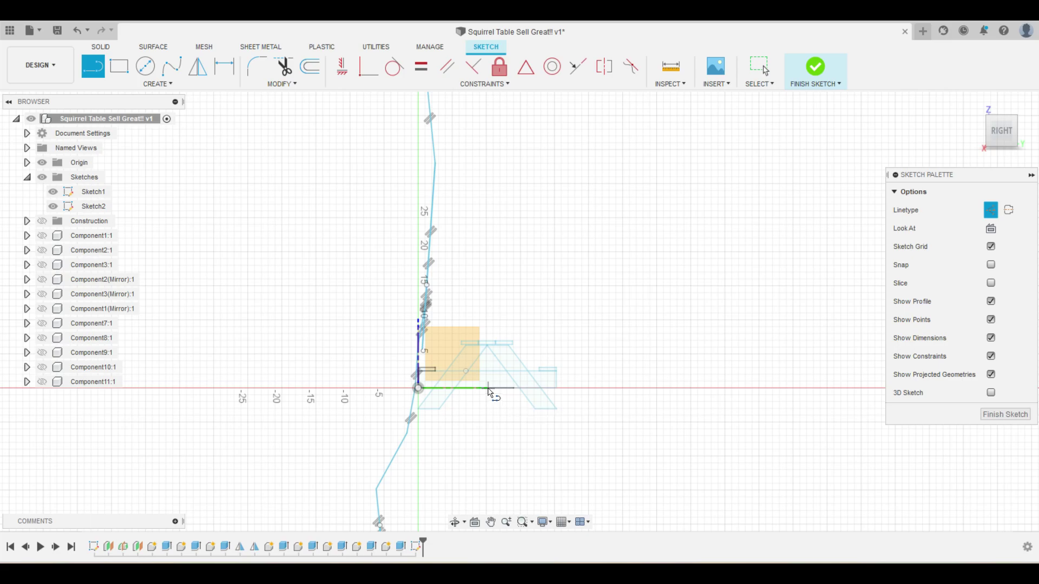
click(490, 389)
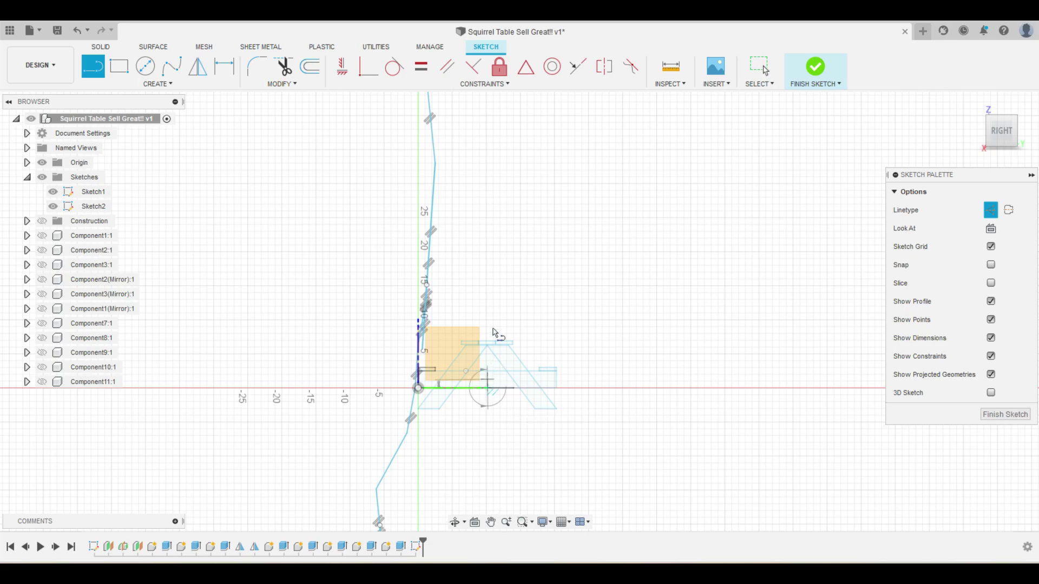
click(487, 256)
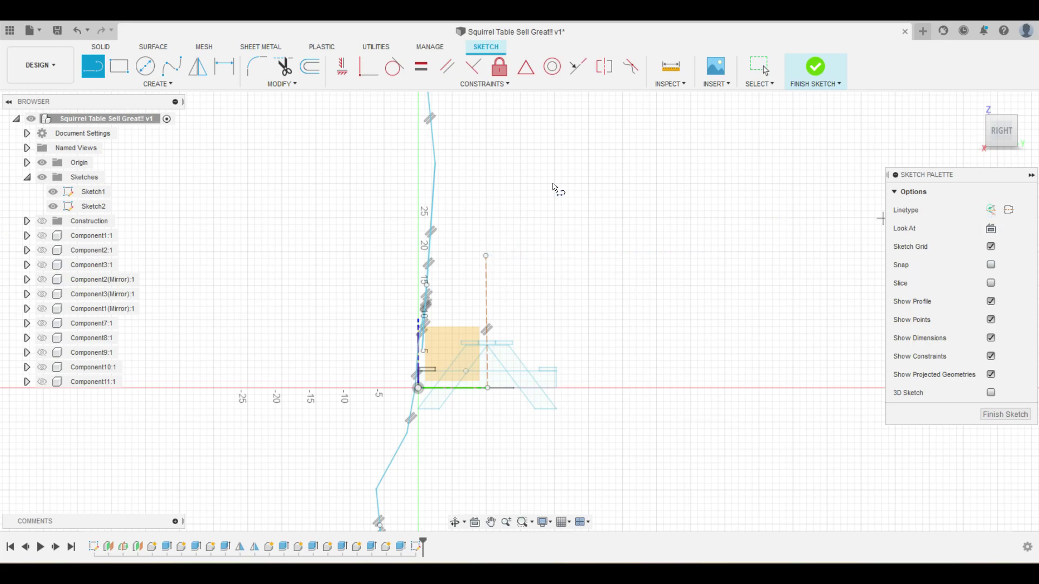
Select the left trunk lines for mirroring and set the vertical centre line as the mirror axis.
click(198, 66)
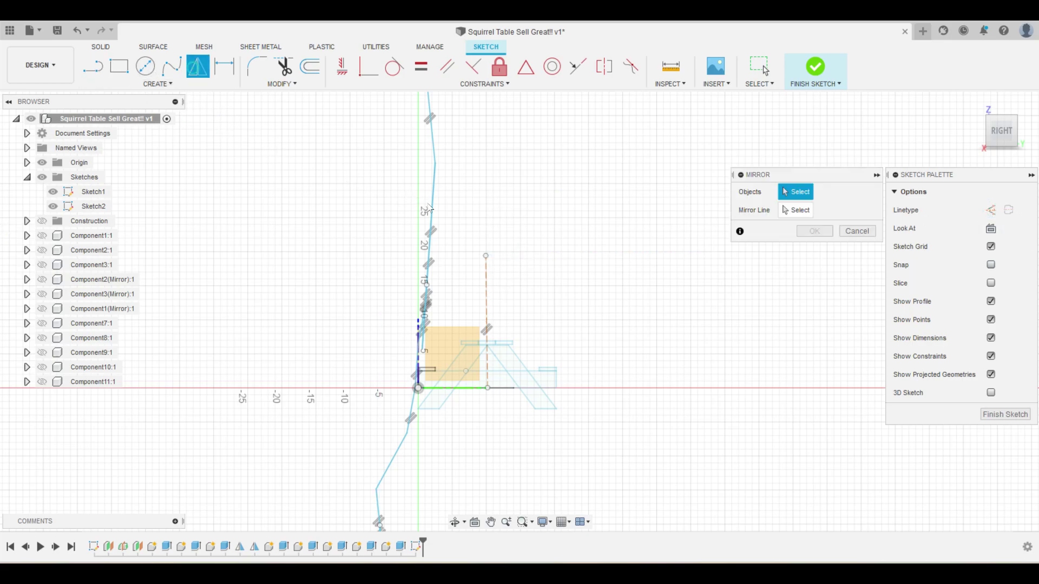
click(429, 208)
scroll(392, 232, down, 2)
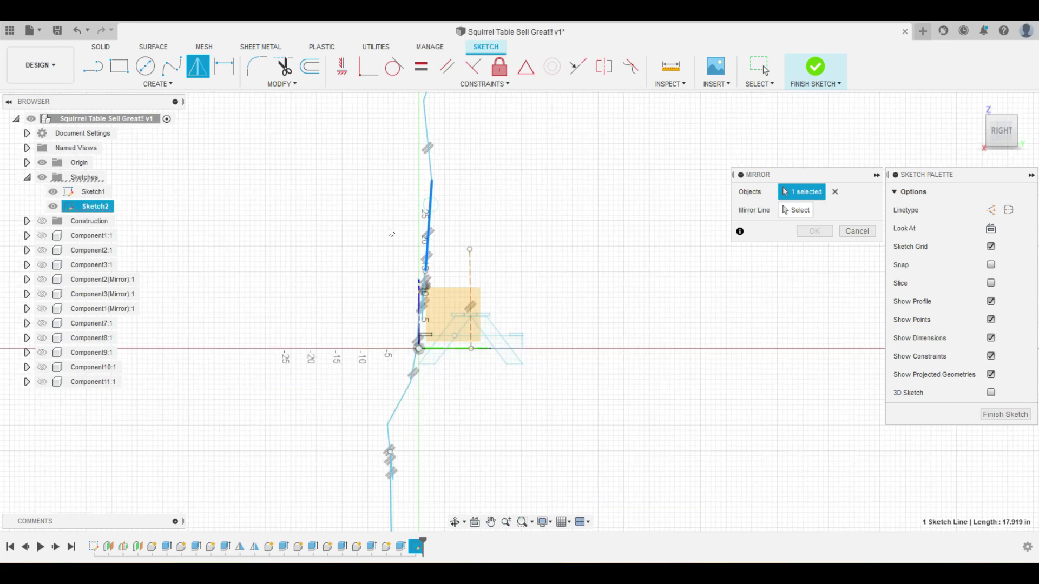
scroll(381, 225, down, 1)
scroll(371, 208, down, 2)
drag(356, 124, 399, 464)
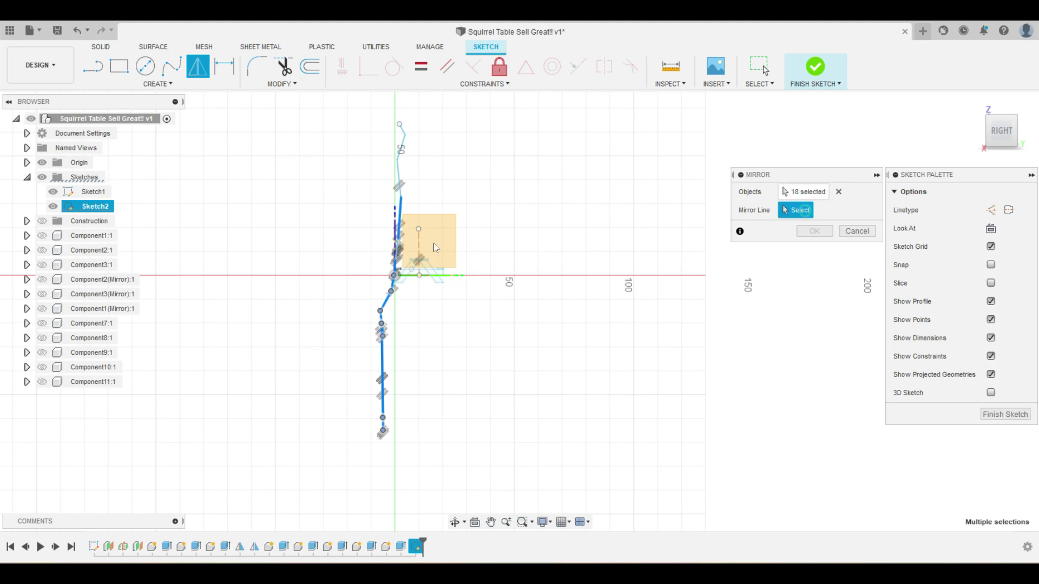
click(418, 241)
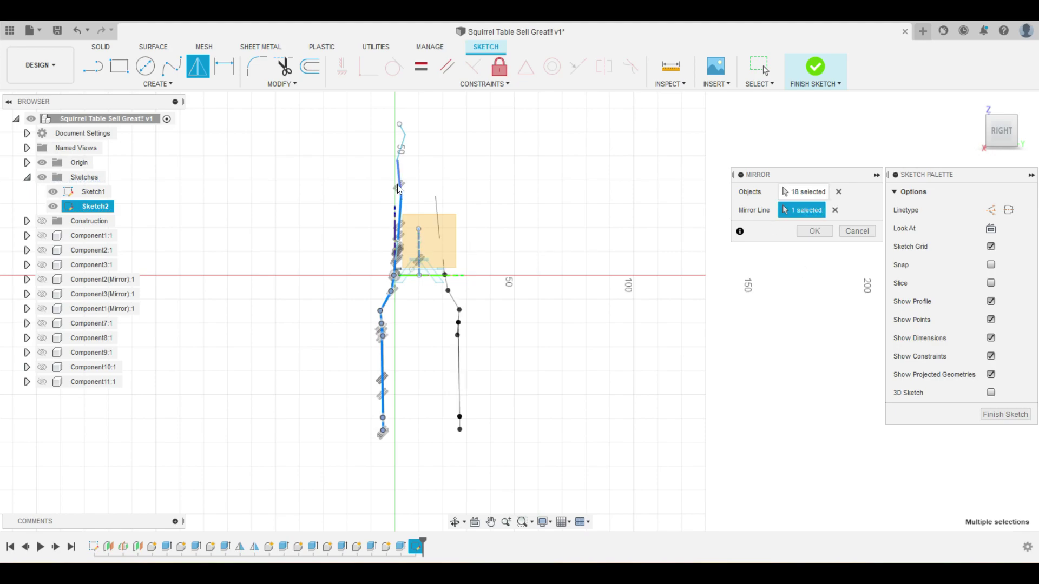
click(403, 140)
click(403, 135)
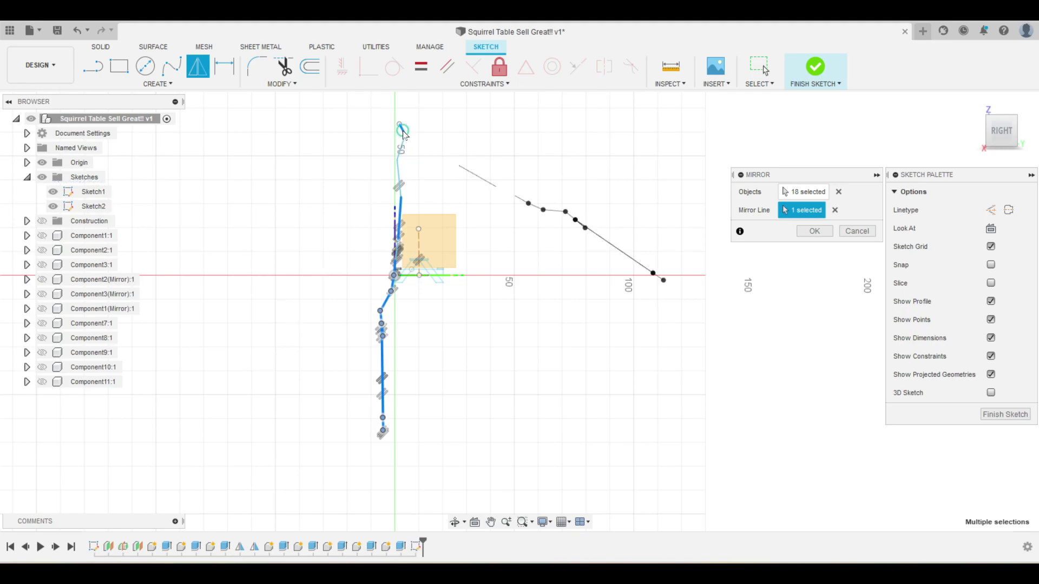
click(421, 244)
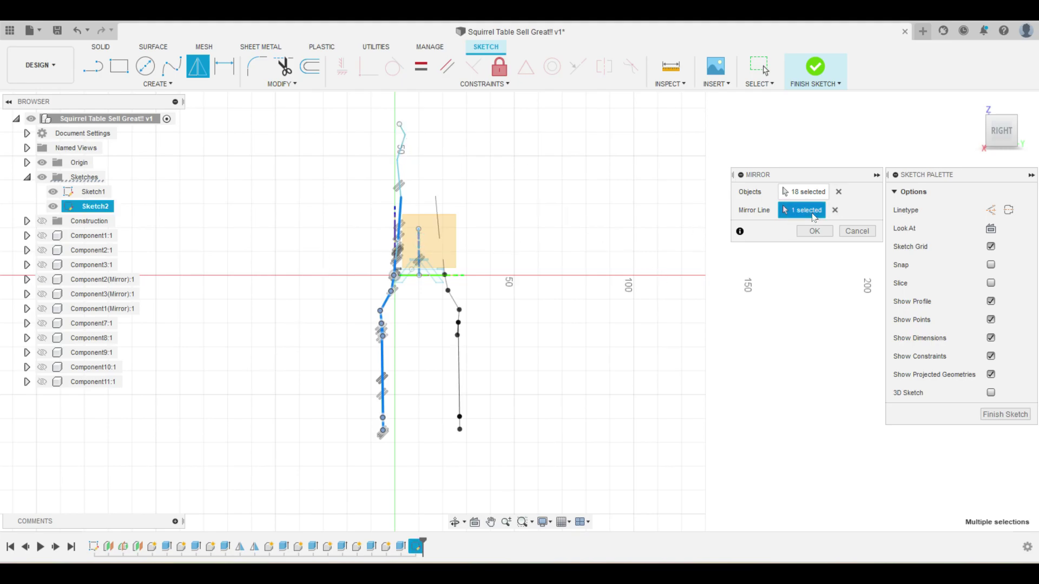
Add the remaining left trunk lines to the mirror set, 23 in total.
click(807, 193)
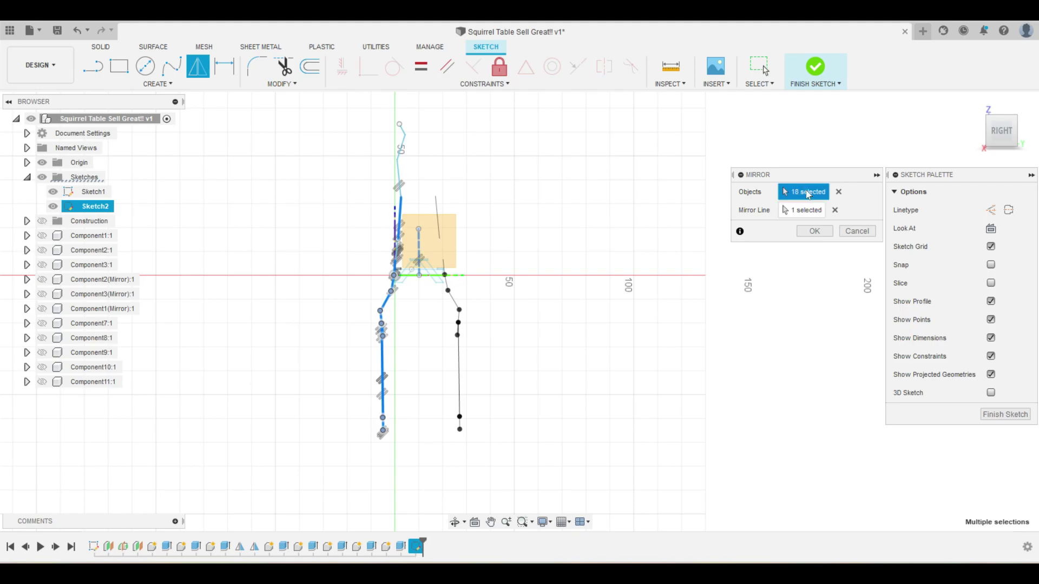
click(402, 139)
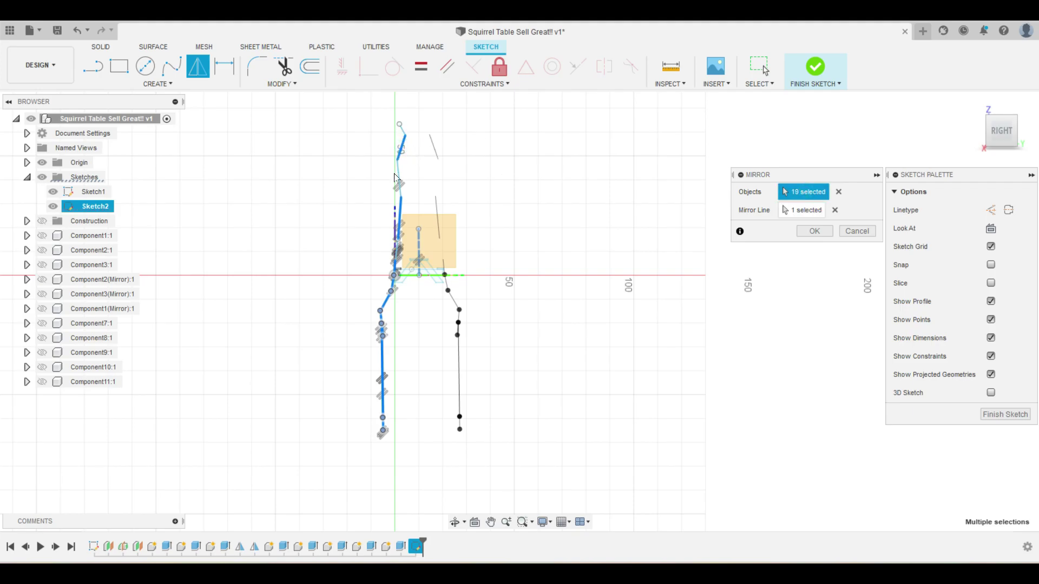
scroll(406, 138, up, 5)
click(403, 136)
scroll(389, 249, down, 2)
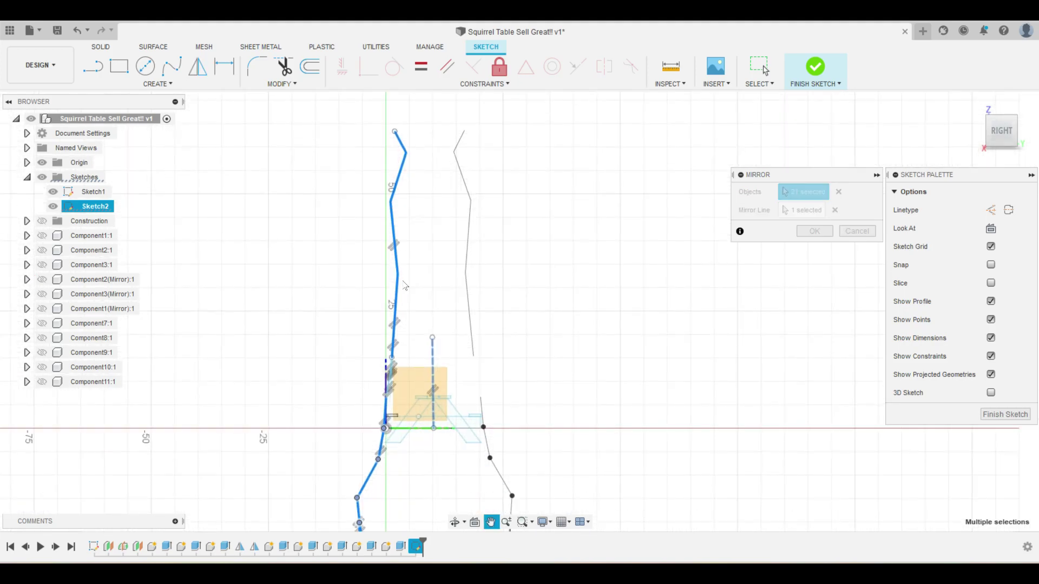
scroll(372, 366, up, 3)
click(383, 362)
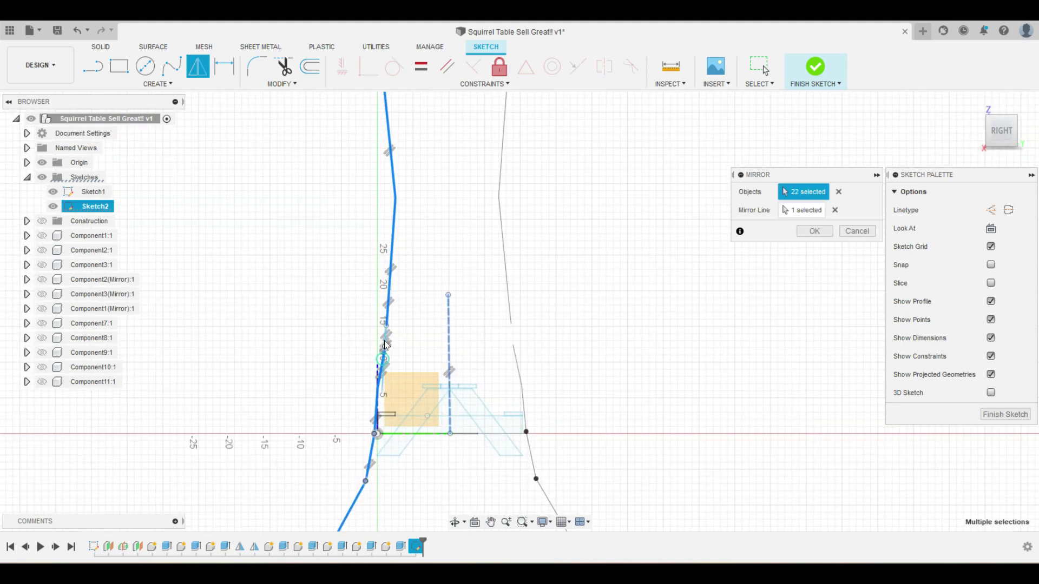
scroll(547, 422, down, 2)
mouse_move(610, 447)
middle_down()
mouse_move(591, 314)
mouse_move(611, 255)
middle_up()
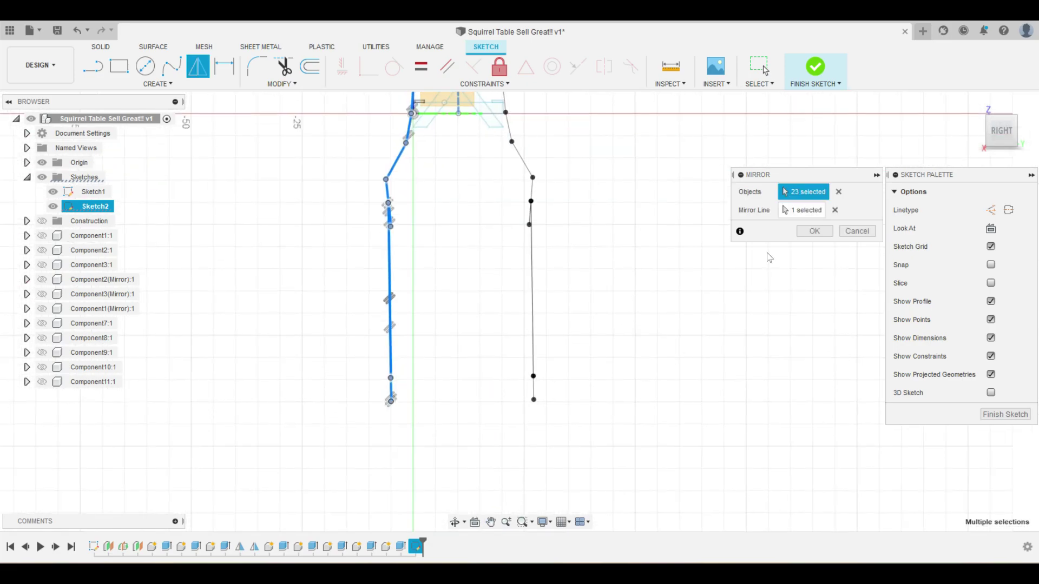
Apply the mirror to create the trunk's right side and close its bottom with a line.
click(811, 233)
click(93, 65)
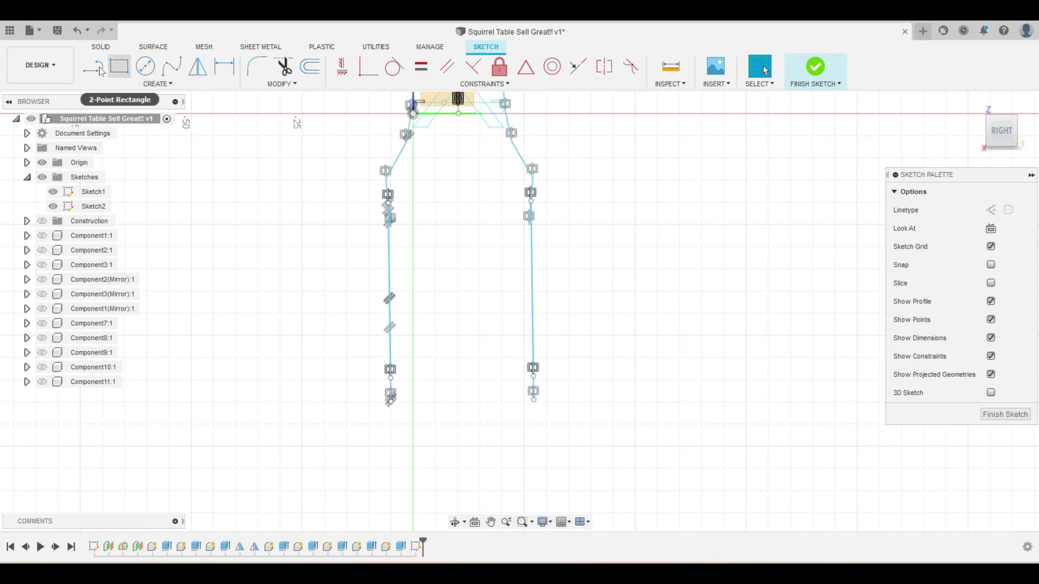
drag(534, 405, 391, 407)
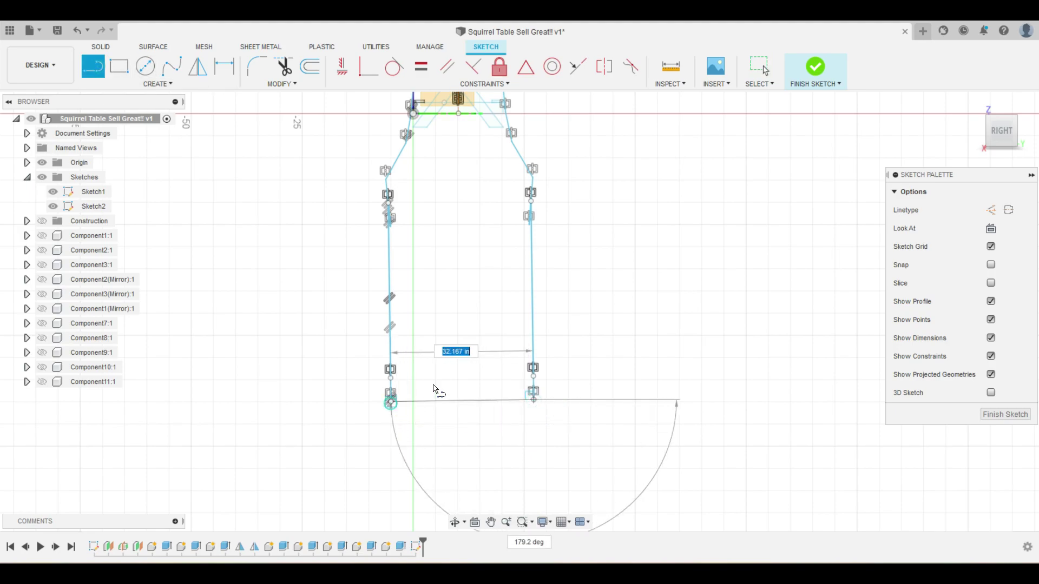
key(Escape)
Recentre the view on the trunk and switch to the Spline tool.
scroll(536, 233, down, 3)
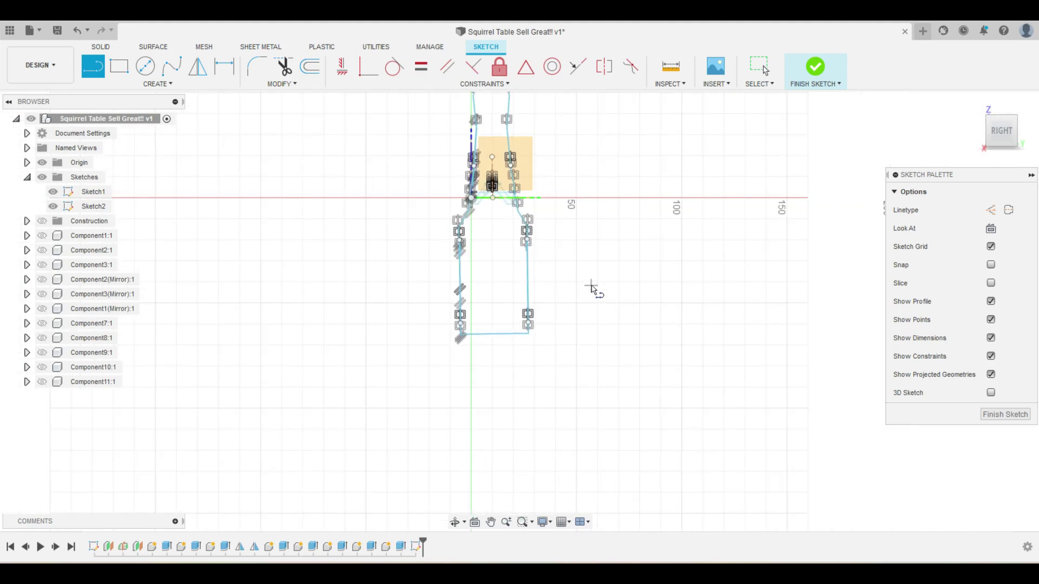
mouse_move(592, 289)
middle_down()
mouse_move(600, 352)
mouse_move(590, 415)
middle_up()
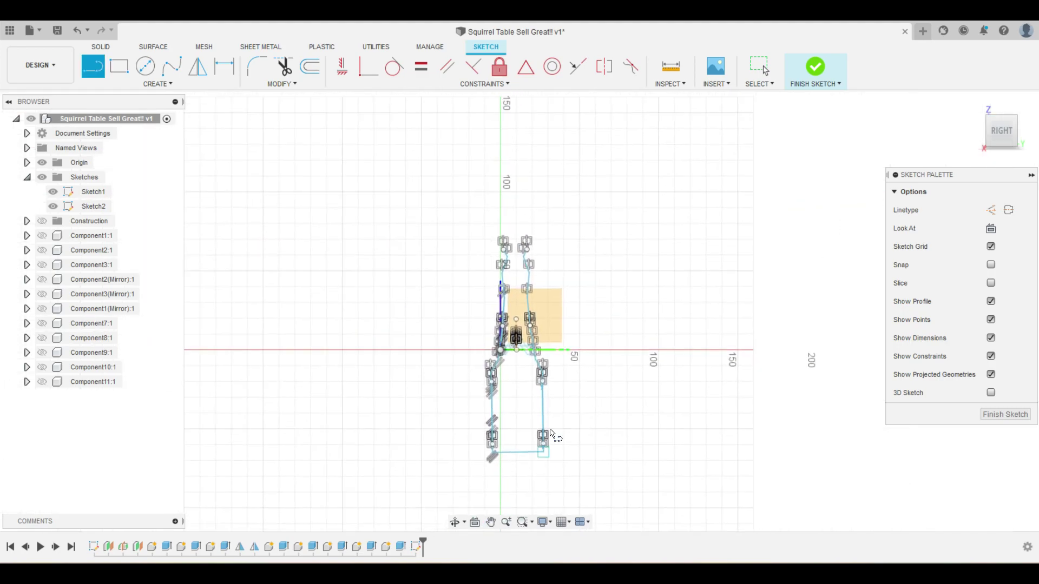
scroll(514, 258, up, 2)
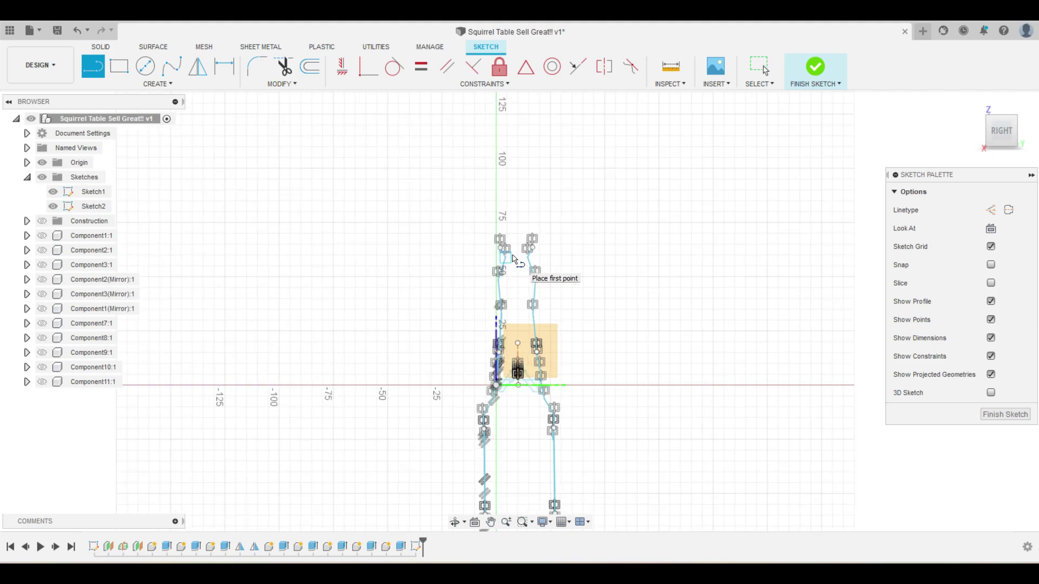
click(171, 66)
scroll(485, 275, up, 2)
scroll(520, 224, up, 2)
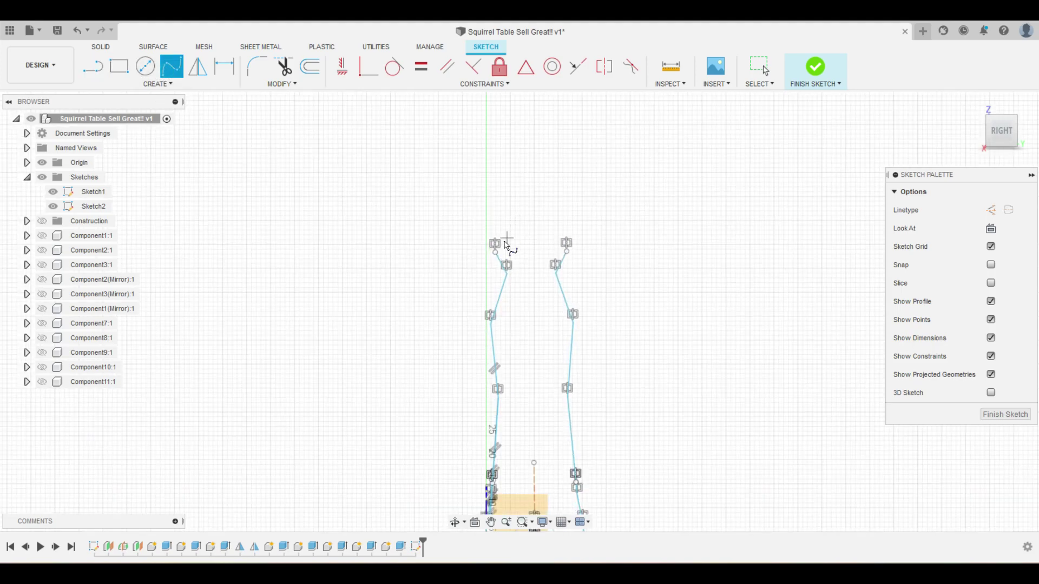
Hide sketch constraints and start the canopy spline at the left trunk top, heading left.
click(991, 356)
key(Escape)
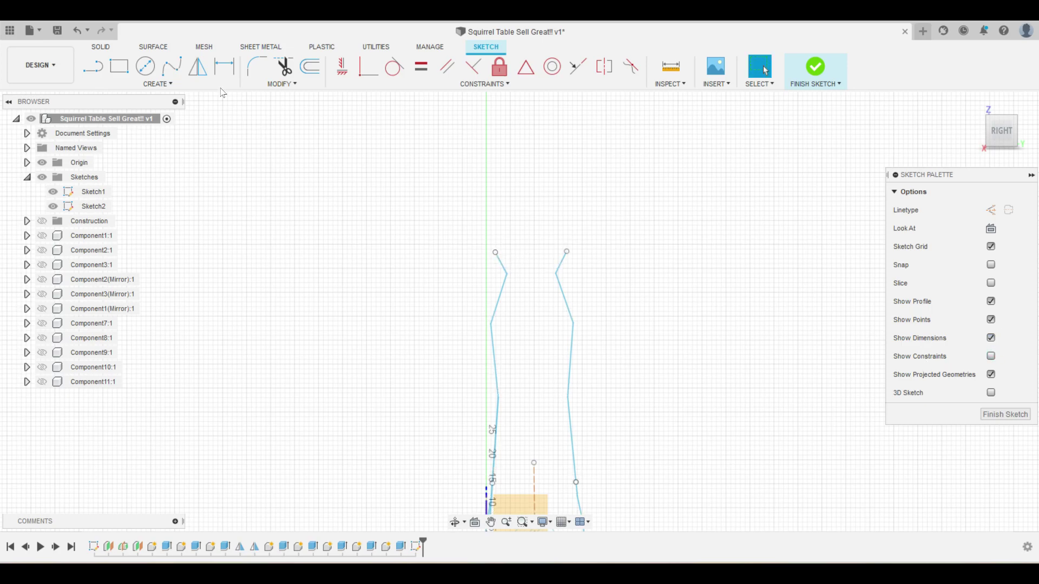
click(171, 66)
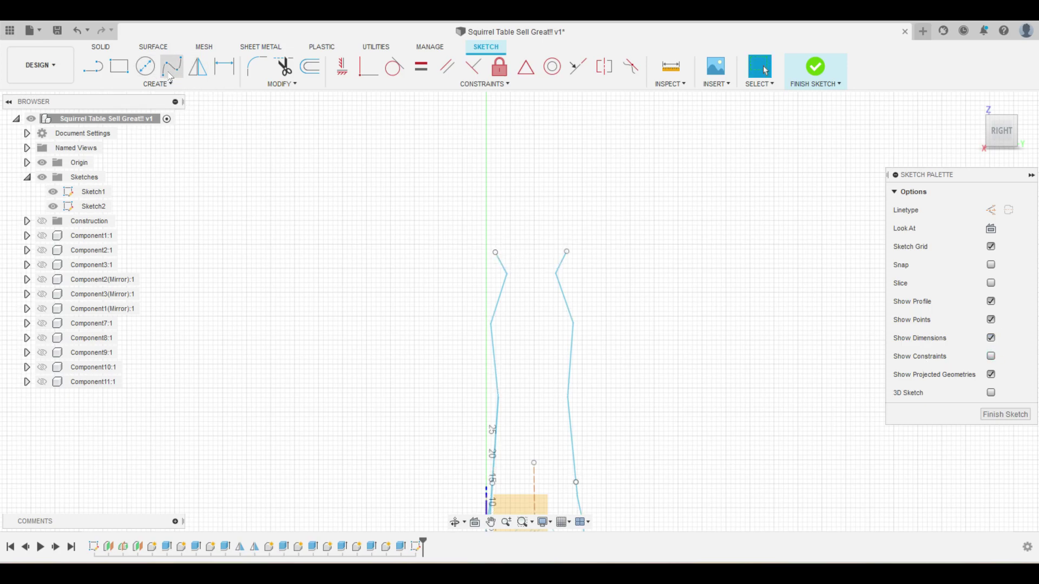
click(496, 252)
click(301, 234)
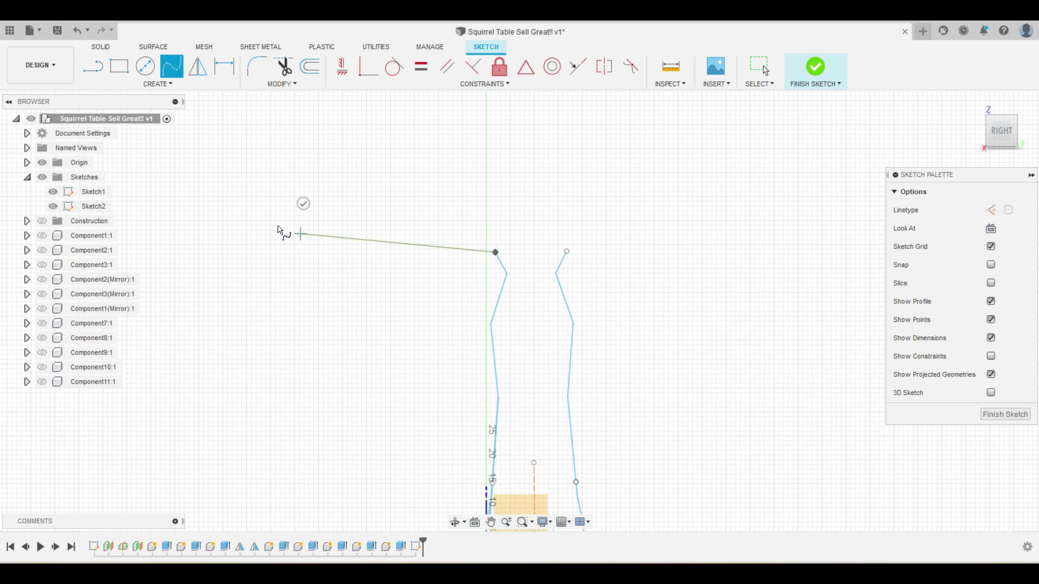
click(224, 200)
scroll(224, 198, down, 3)
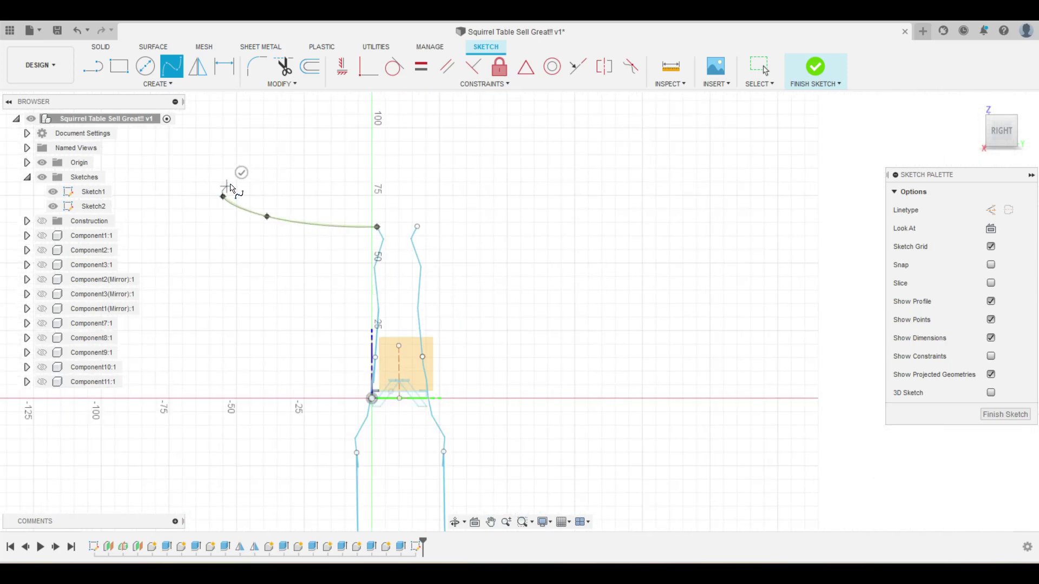
middle_drag(250, 203, 411, 377)
Continue the canopy spline up the left side and across the top.
click(313, 341)
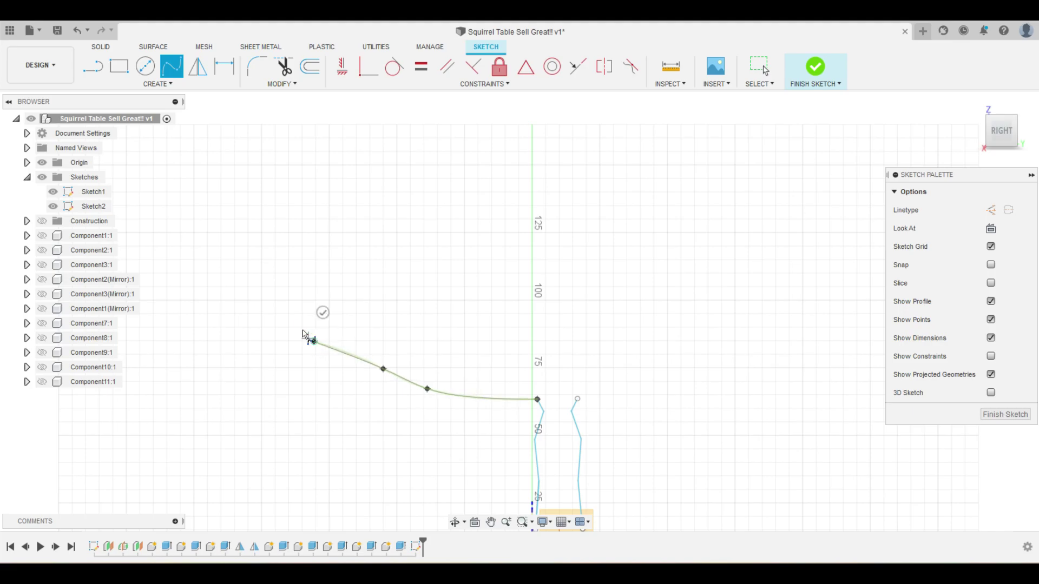
click(282, 302)
click(301, 239)
click(284, 201)
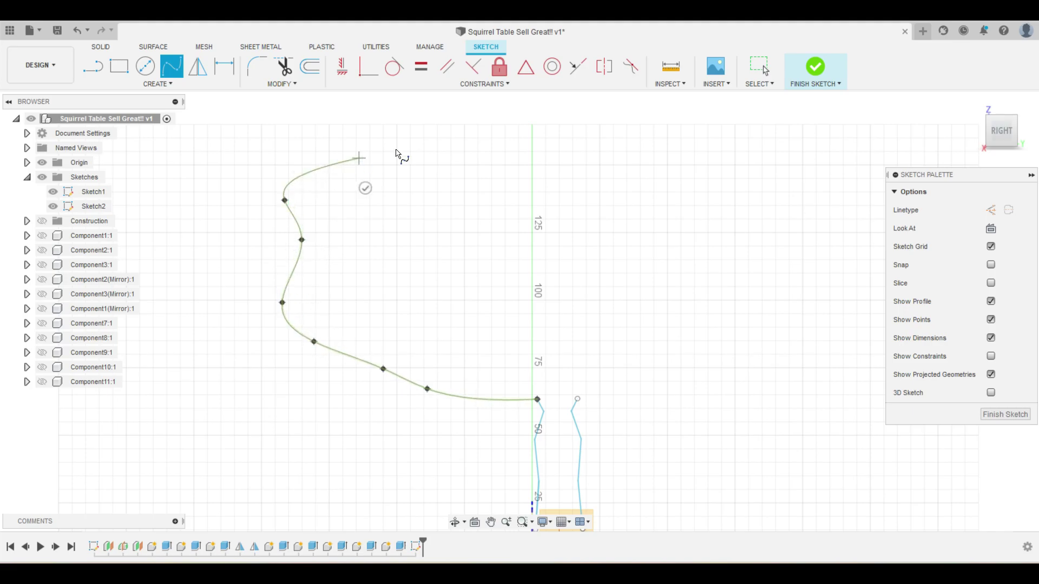
click(360, 158)
click(463, 145)
click(537, 140)
click(660, 154)
Bring the canopy spline down the right side and close it at its starting point.
click(728, 157)
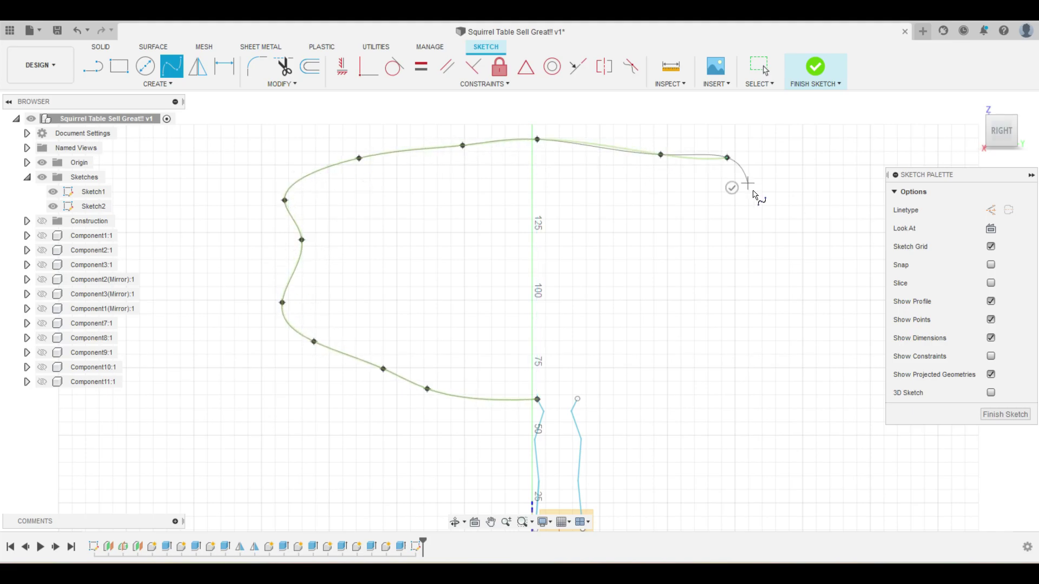
click(769, 206)
click(793, 277)
click(808, 326)
click(815, 366)
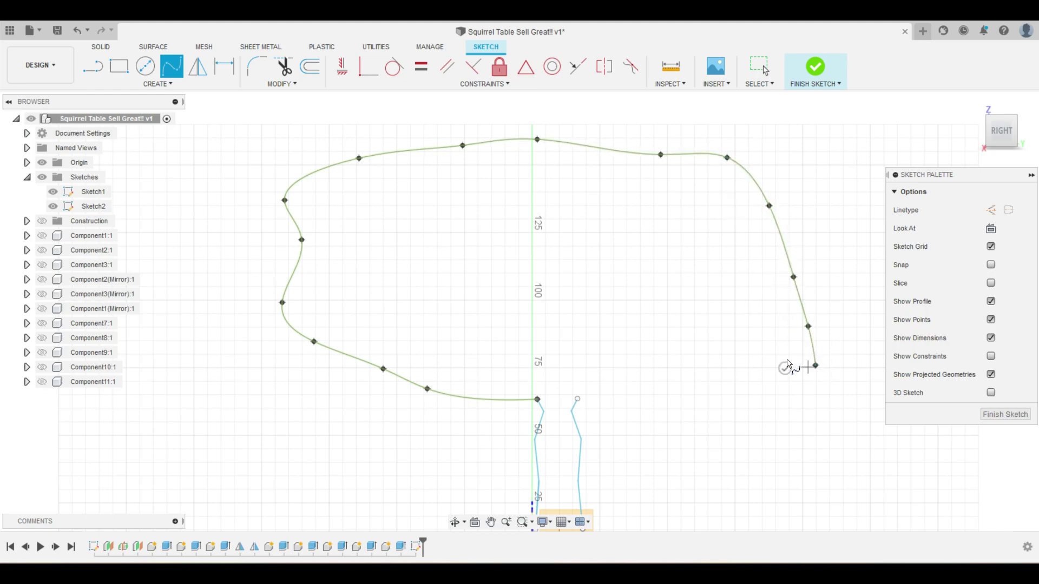
click(671, 366)
click(625, 398)
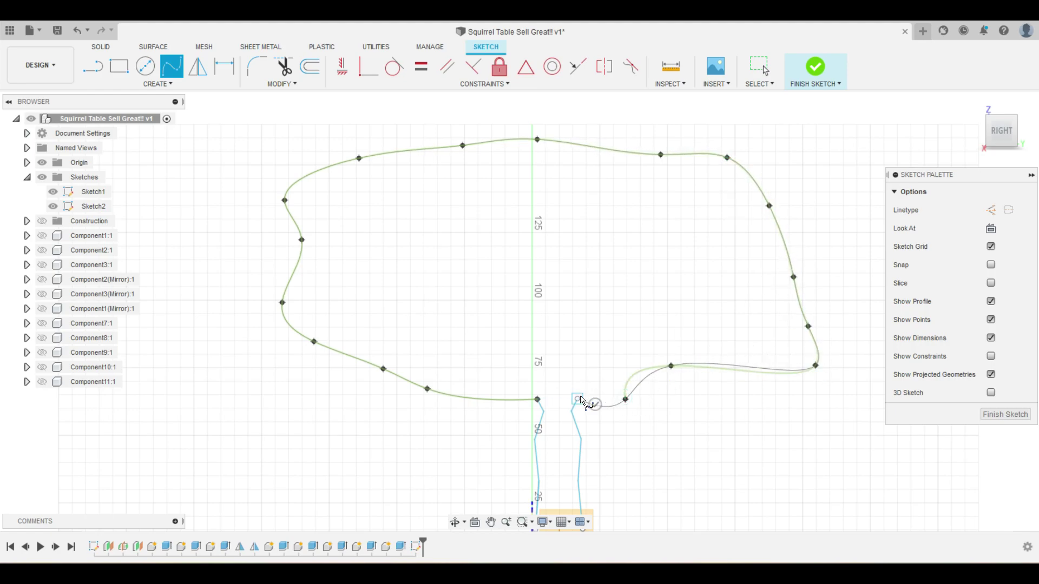
click(577, 399)
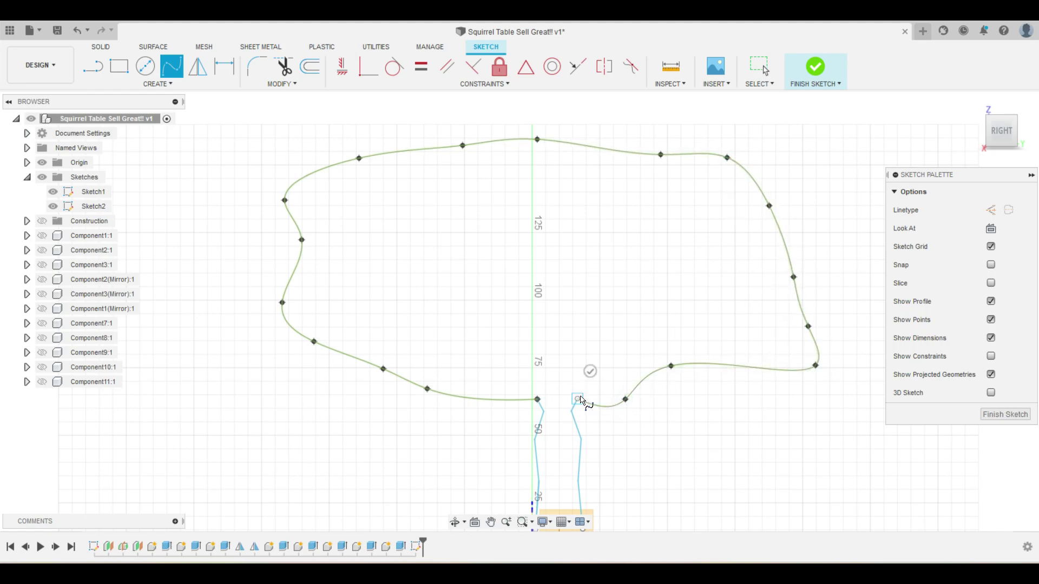
click(537, 403)
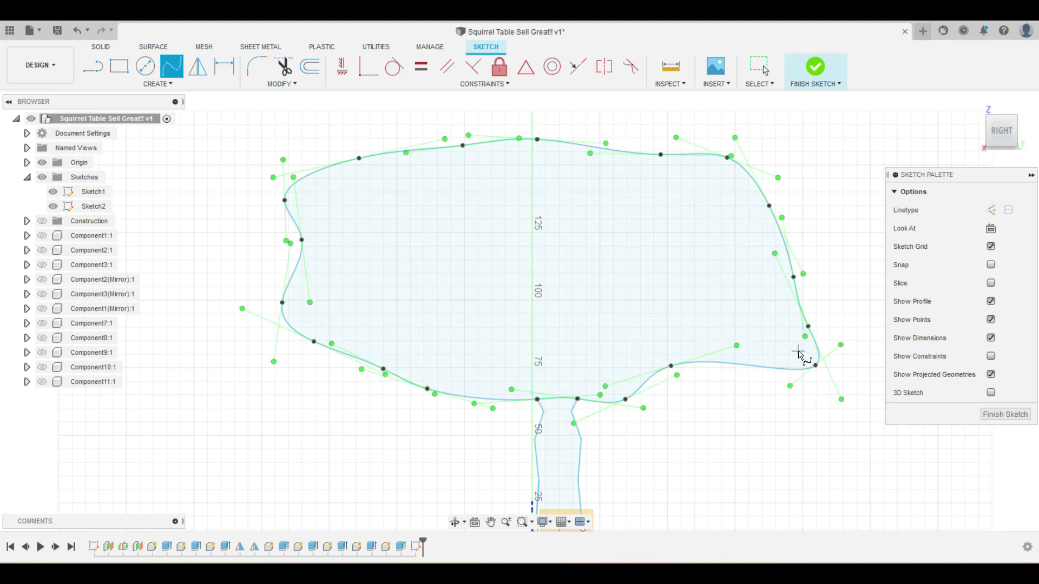
key(e)
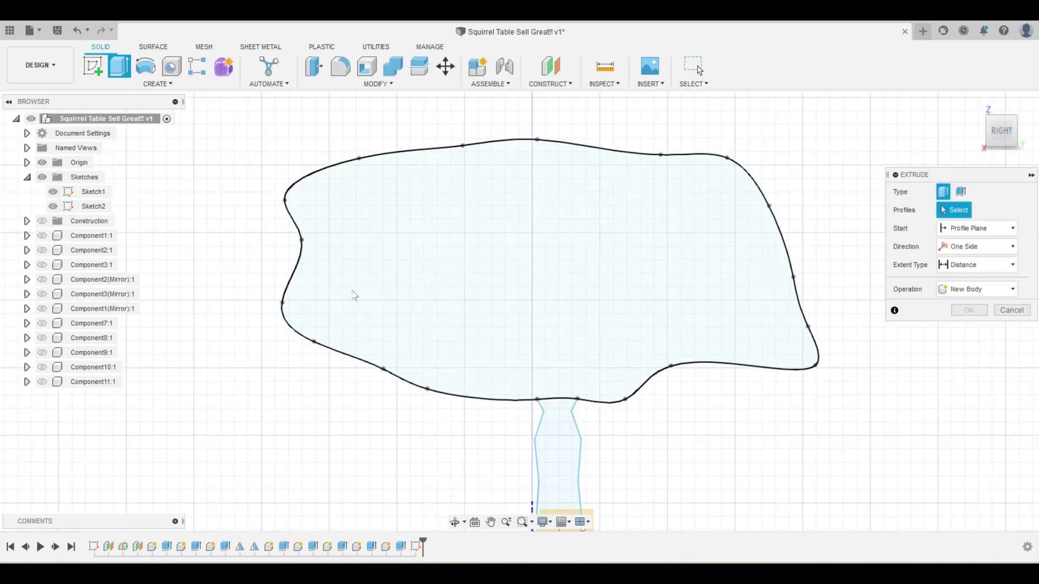
Select the canopy profile and set a Two Sides extrusion, trying distances 180 and 60.
click(464, 303)
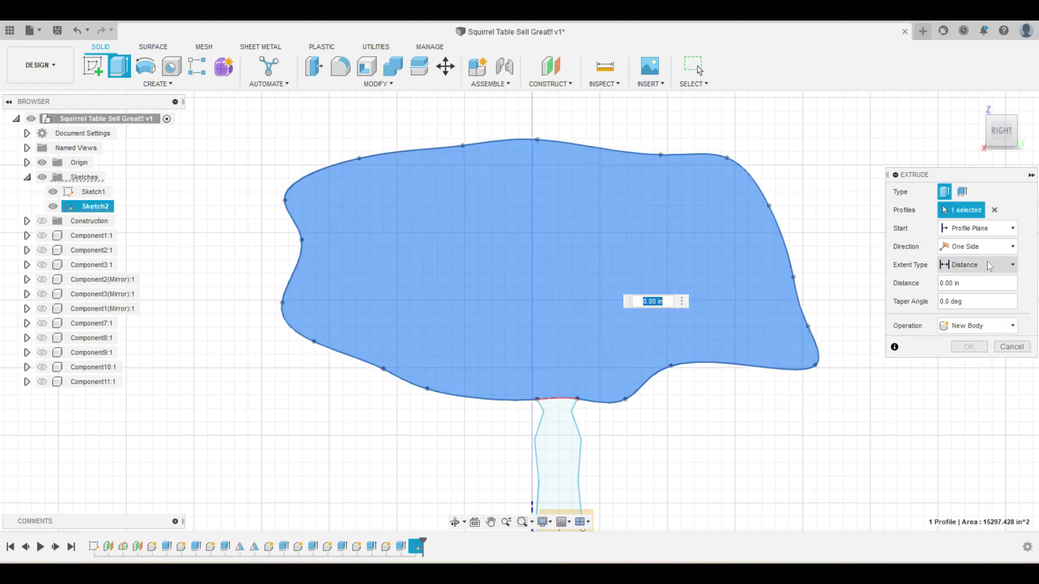
click(999, 270)
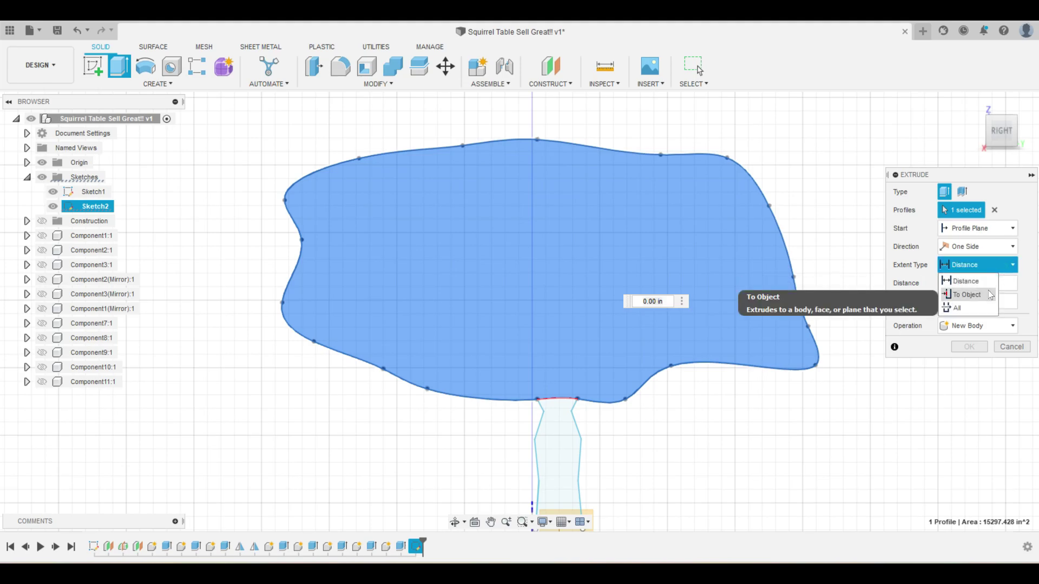
click(999, 247)
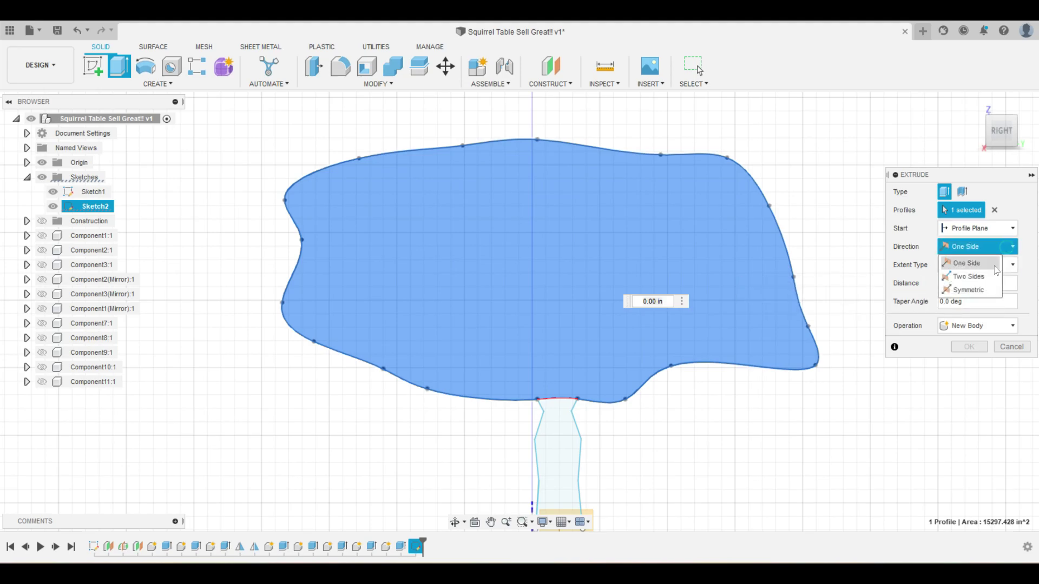
click(968, 277)
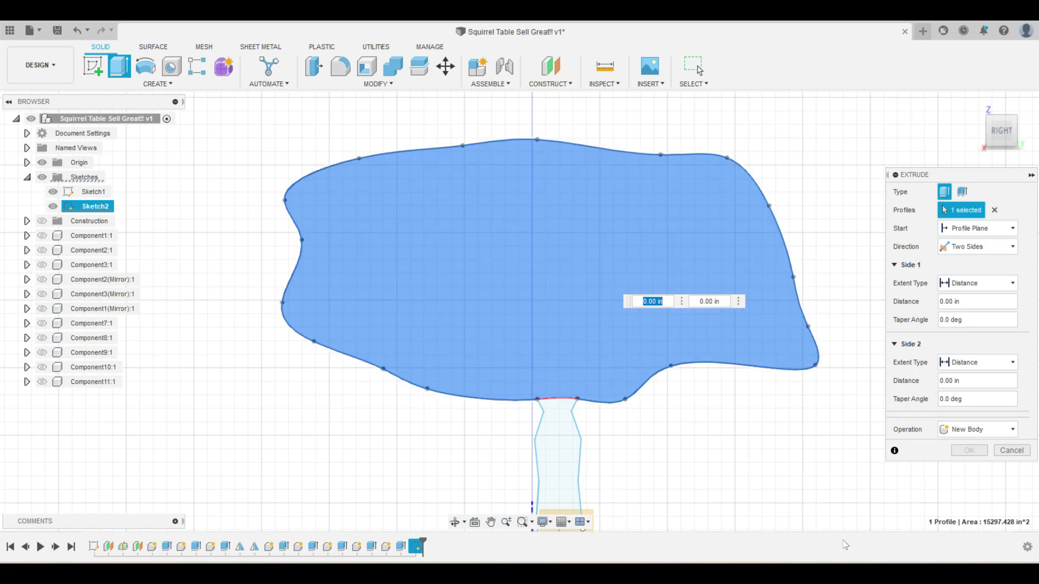
text(1)
text(80)
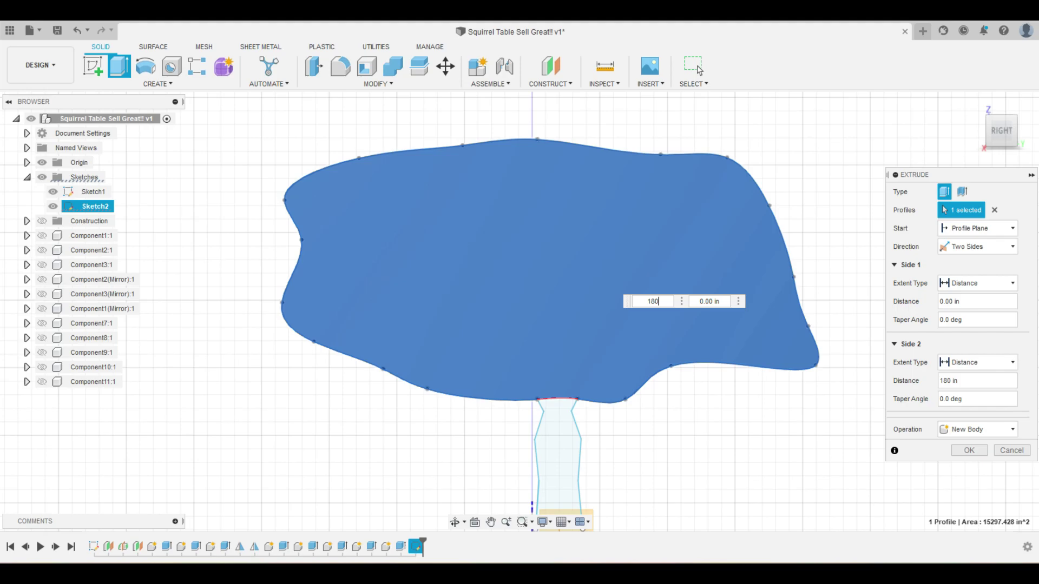
mouse_move(693, 440)
shift+middle_down()
mouse_move(718, 455)
mouse_move(765, 441)
mouse_move(751, 448)
shift+middle_up()
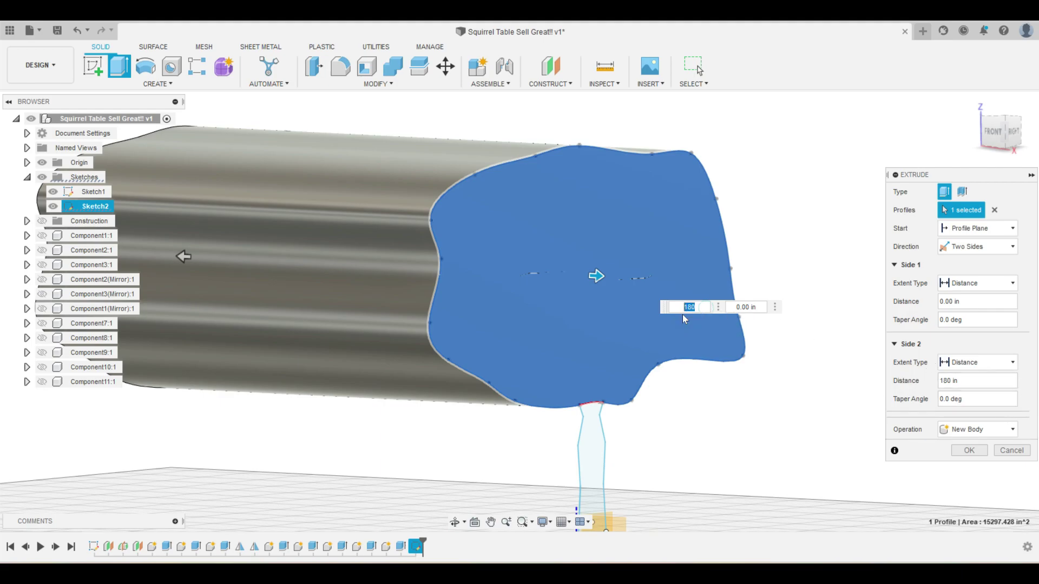
text(60)
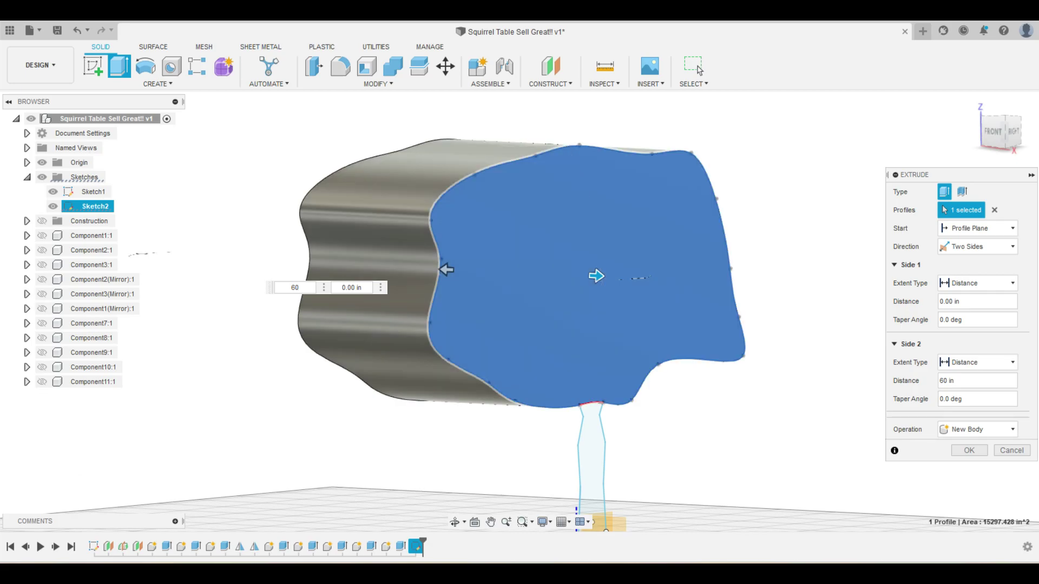
Set both sides to 40 in with New Component and confirm the canopy extrusion.
double_click(294, 287)
text(4)
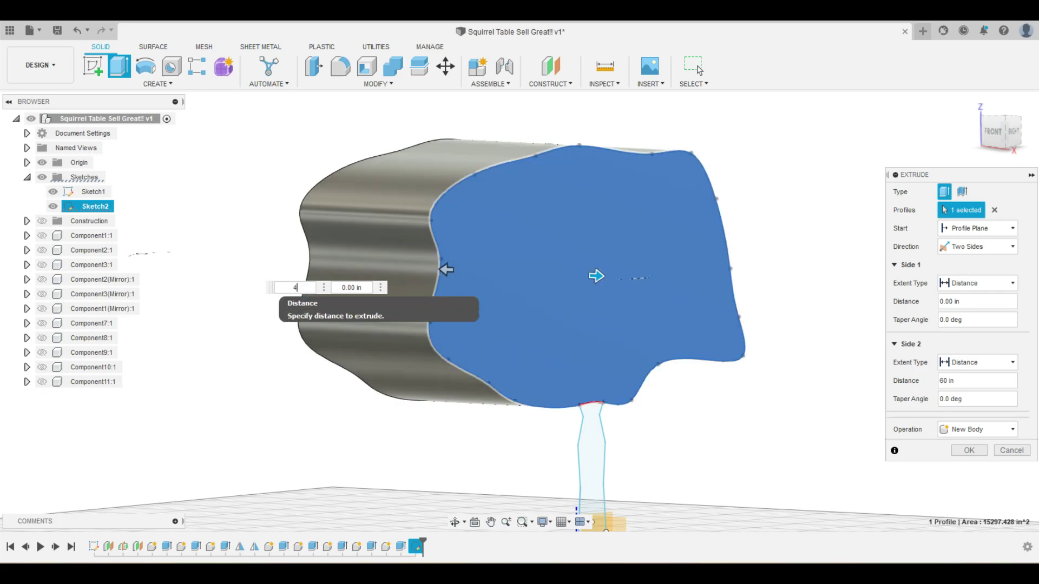
text(0)
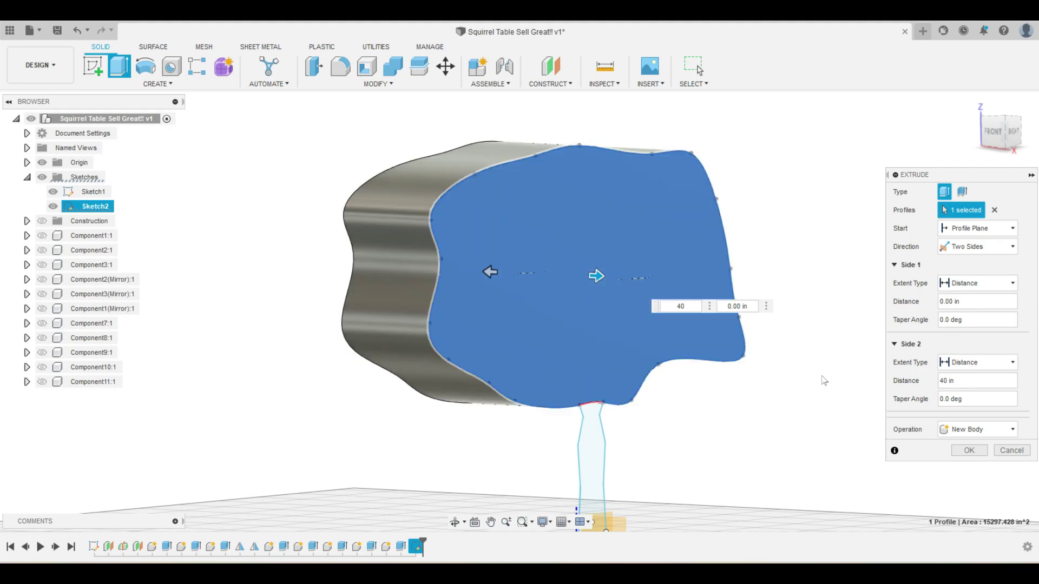
click(968, 382)
text(40)
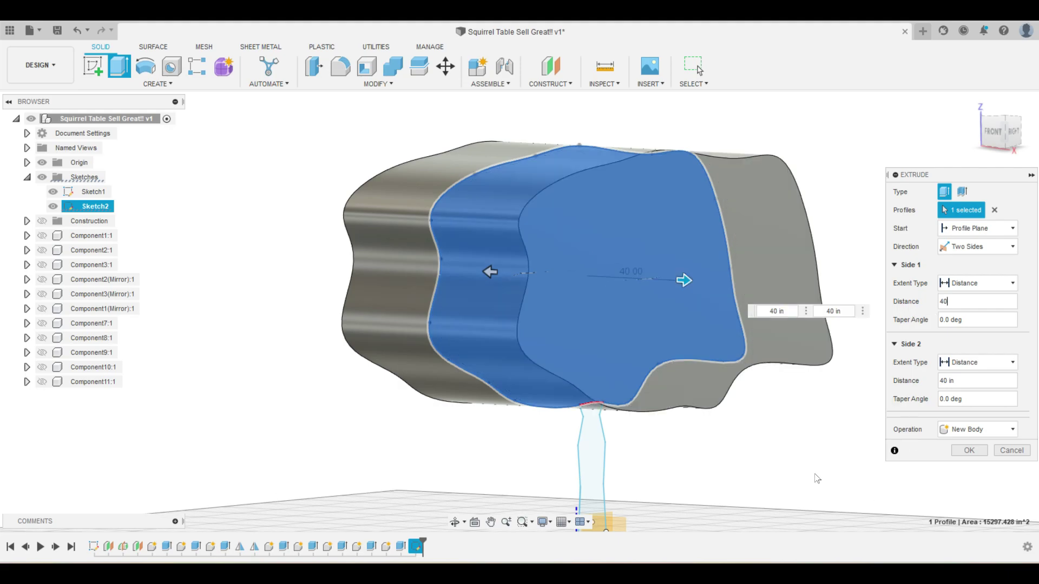
click(979, 429)
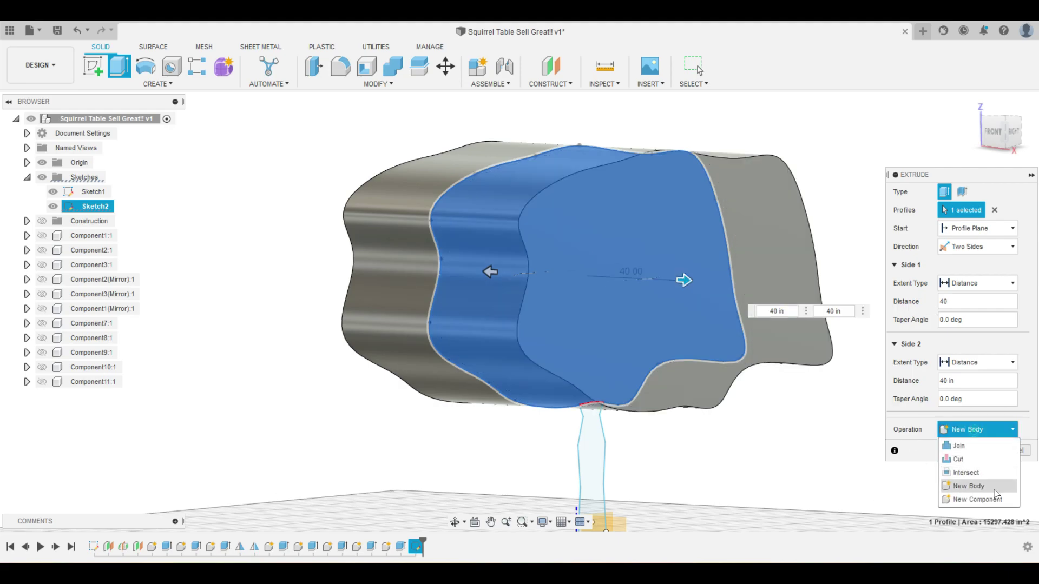
click(992, 500)
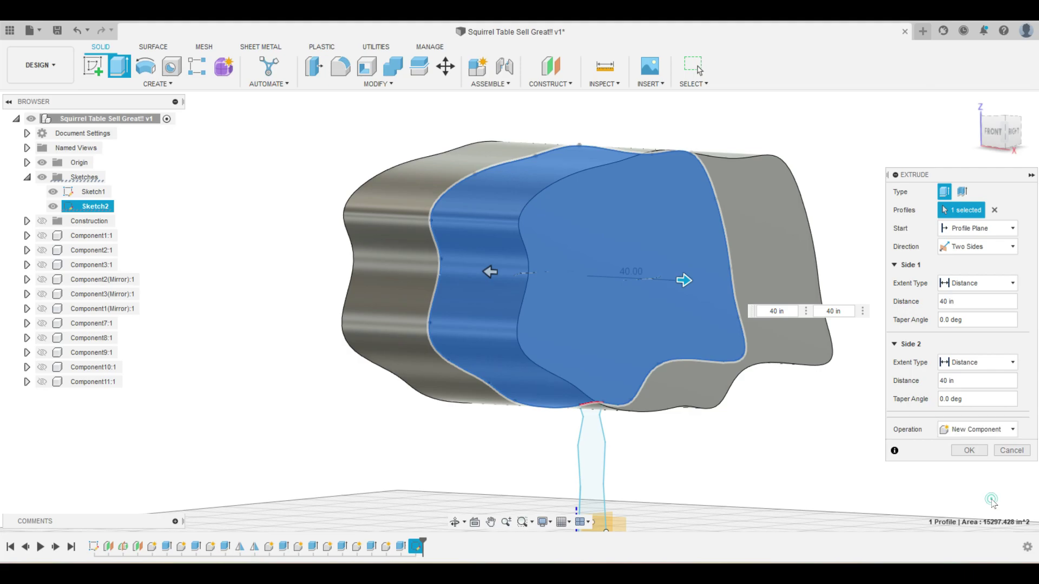
click(964, 451)
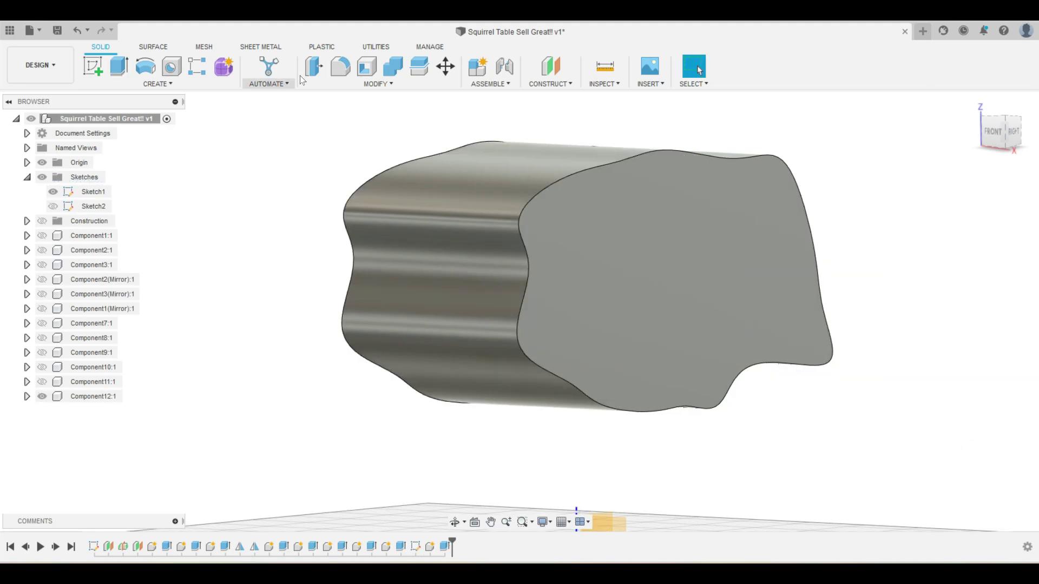
Fillet the canopy's front and back outline edges with a 15 in Setback-corner fillet.
click(339, 72)
click(521, 222)
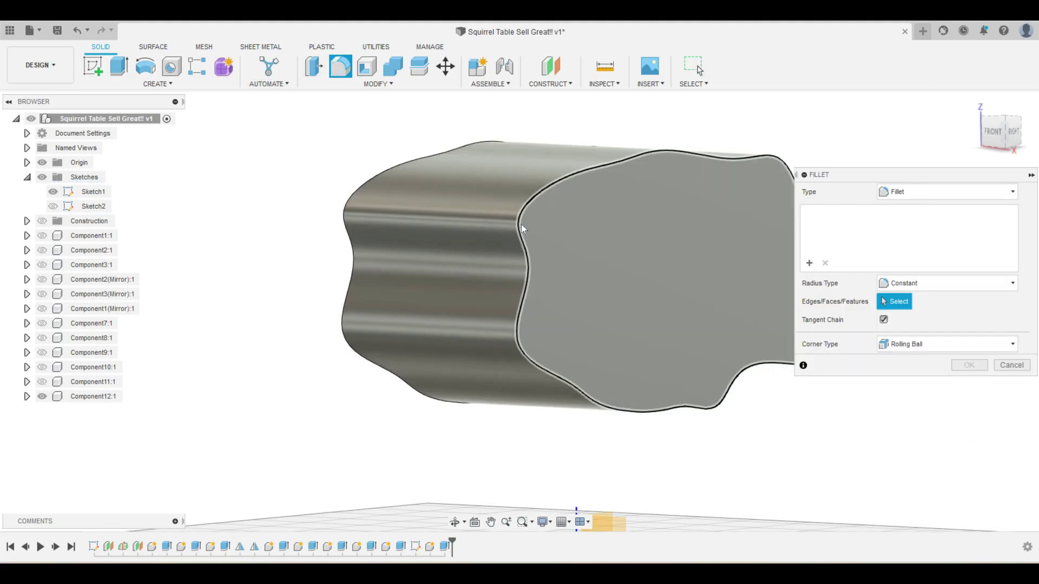
click(362, 185)
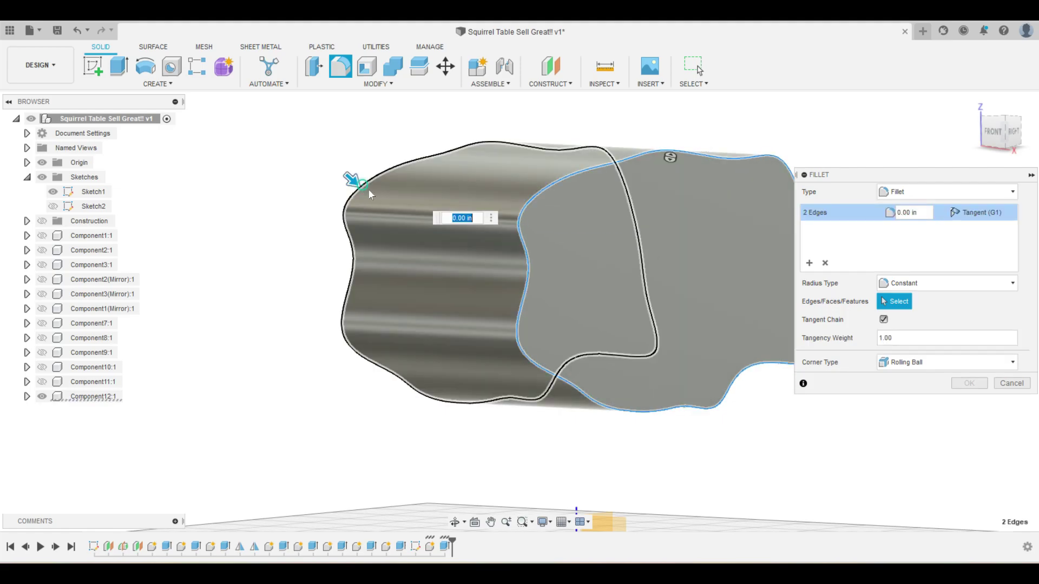
mouse_move(362, 184)
mouse_down()
mouse_move(443, 231)
mouse_move(357, 181)
mouse_move(369, 178)
mouse_up()
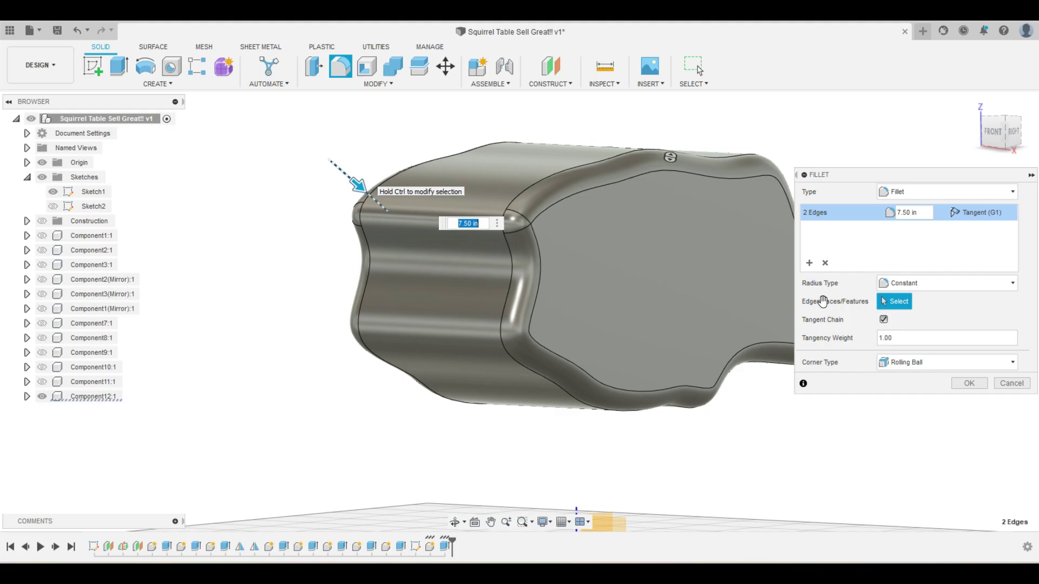
click(972, 368)
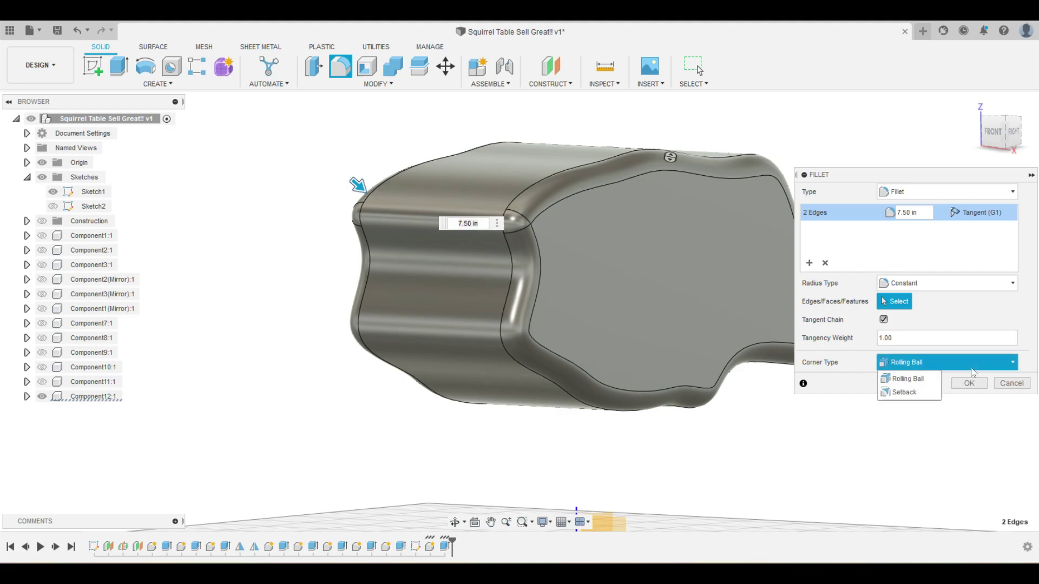
click(938, 391)
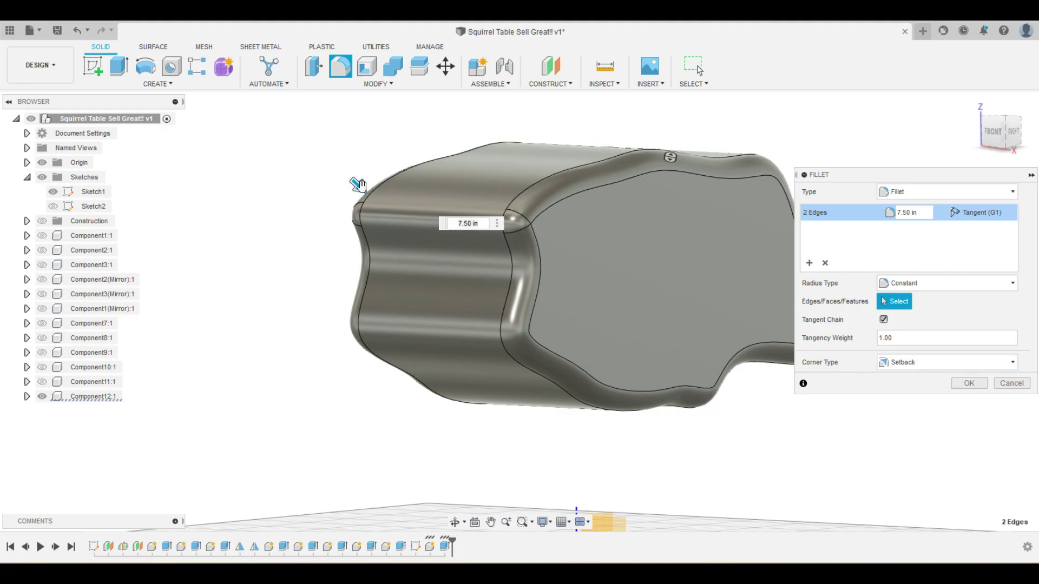
drag(366, 193, 372, 189)
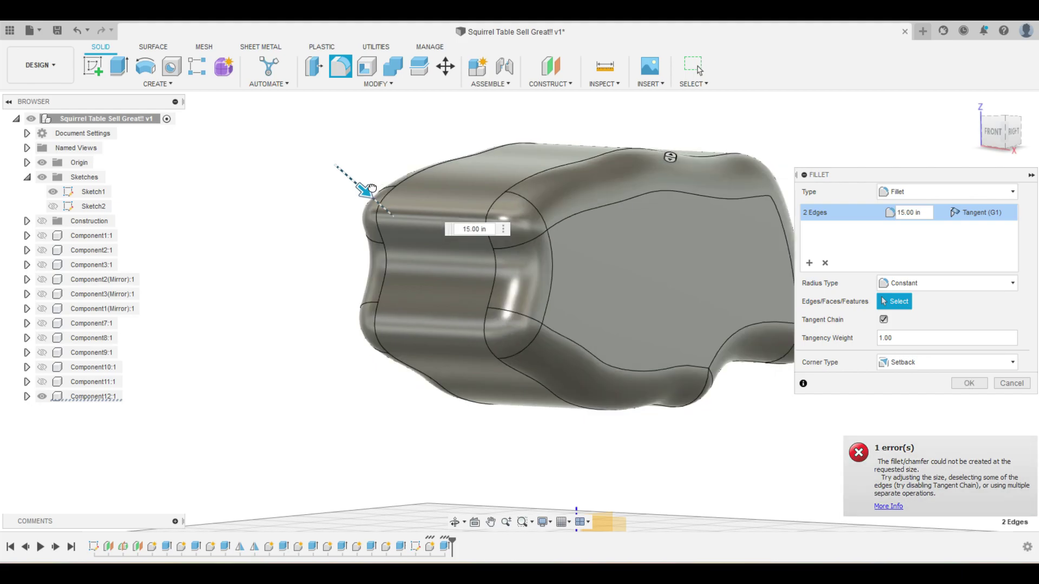
click(963, 379)
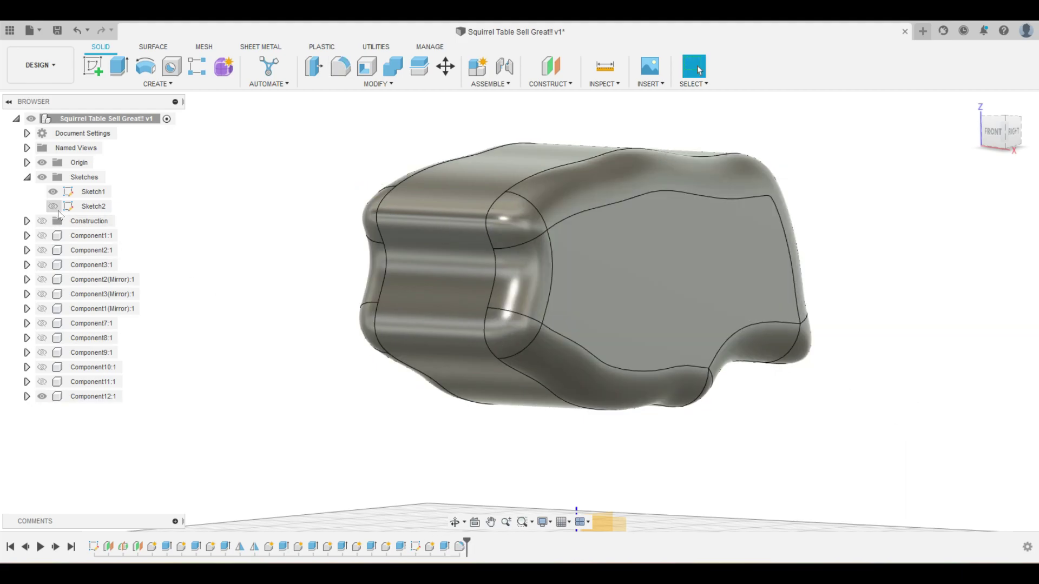
Show Sketch2 and extrude the trunk profile 15 in, joined to the canopy.
click(54, 207)
middle_drag(911, 400, 823, 303)
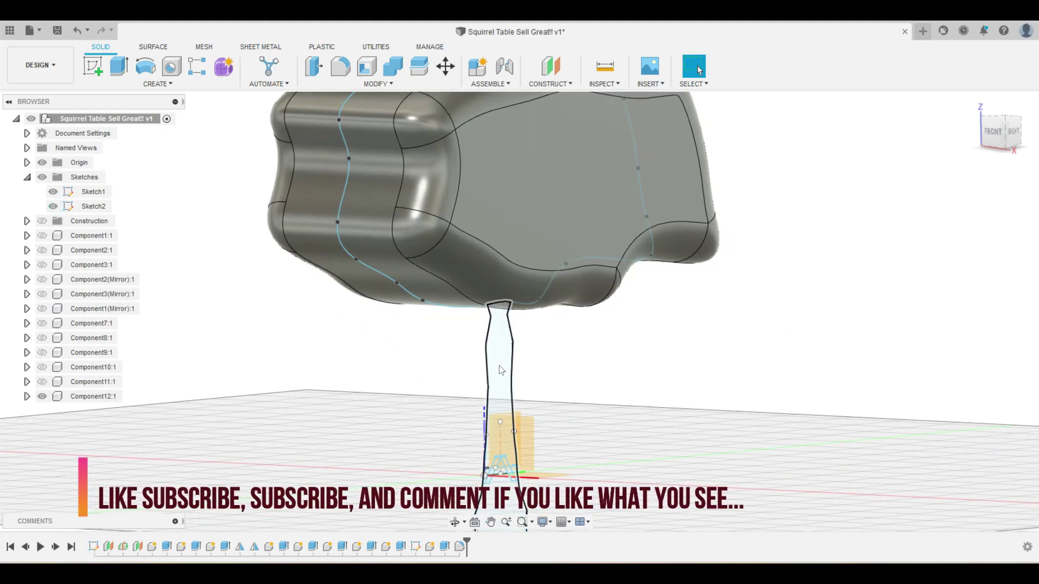
key(e)
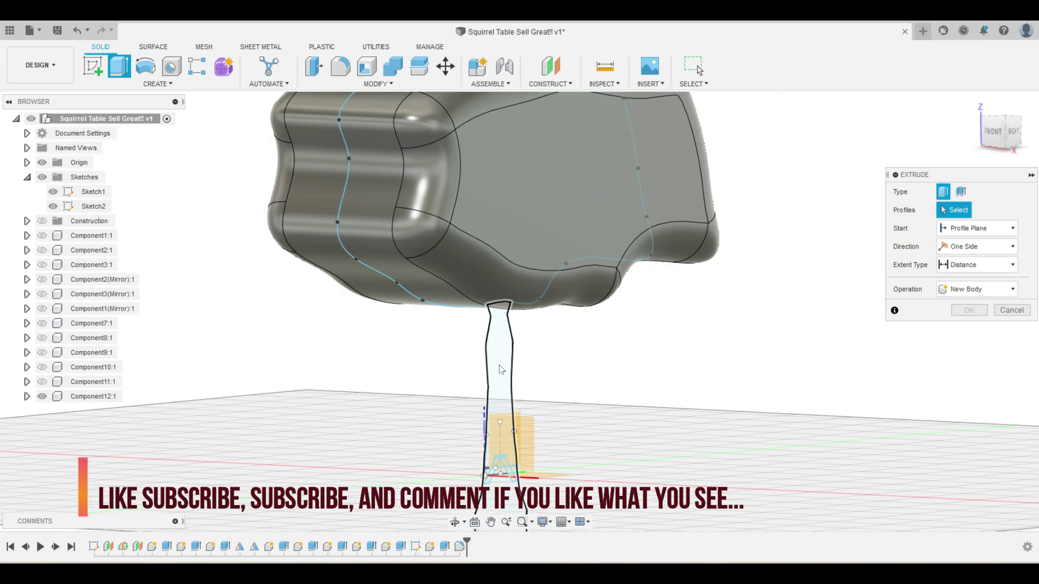
click(499, 365)
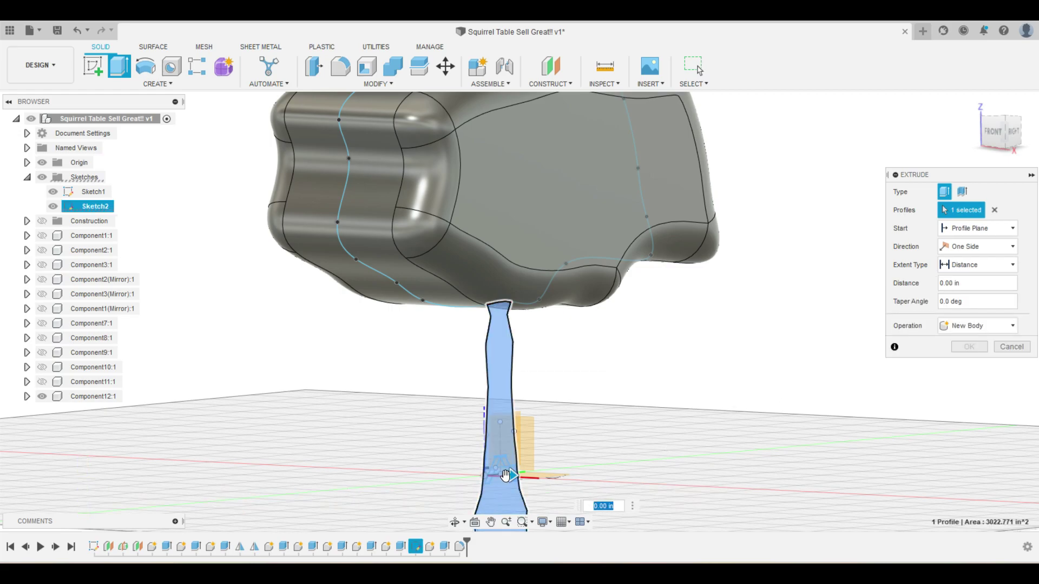
drag(501, 474, 484, 460)
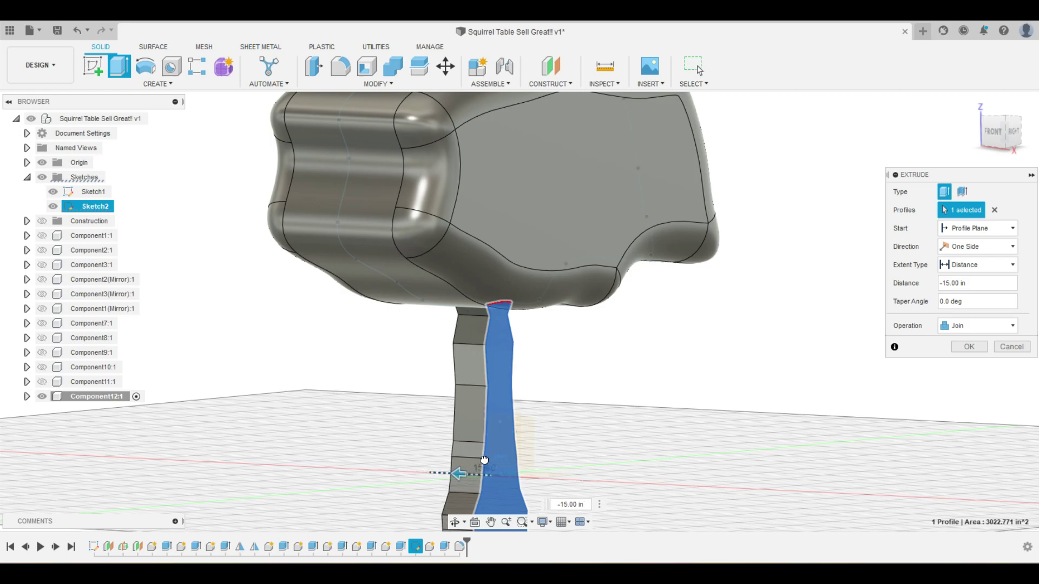
key(Return)
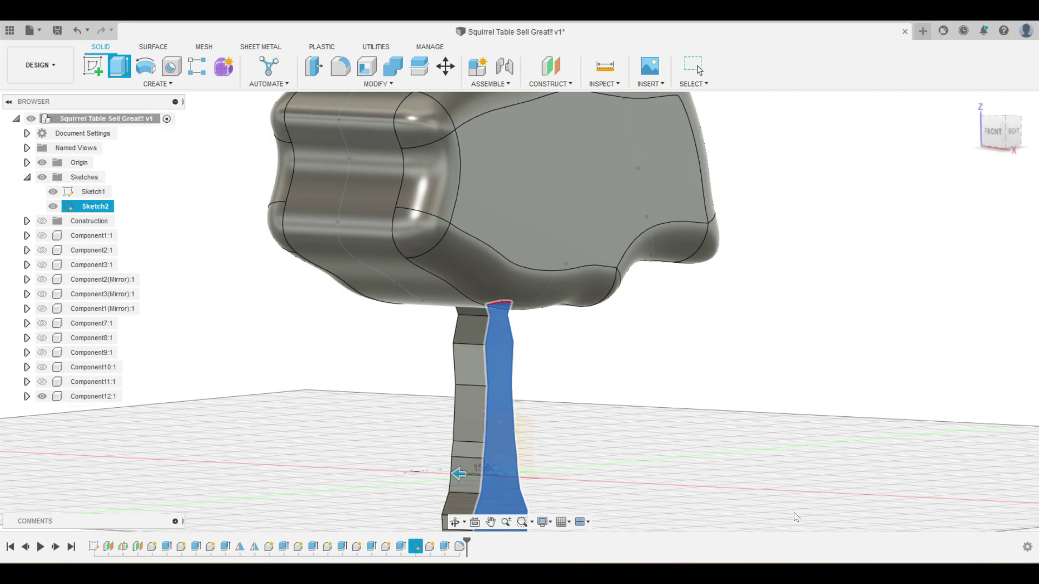
Round four trunk edges with a 2.5 in fillet.
click(338, 70)
click(489, 349)
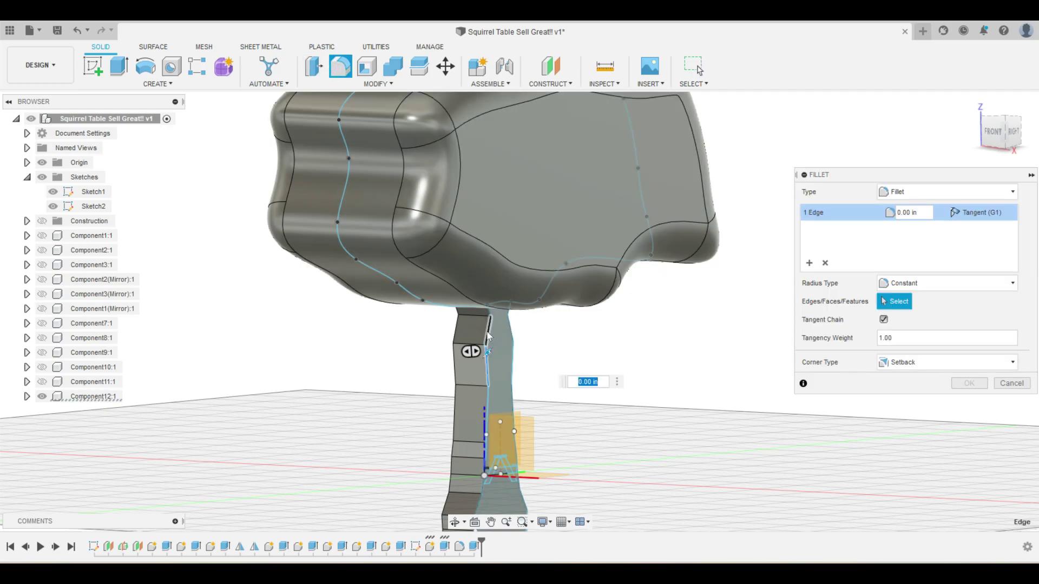
click(488, 402)
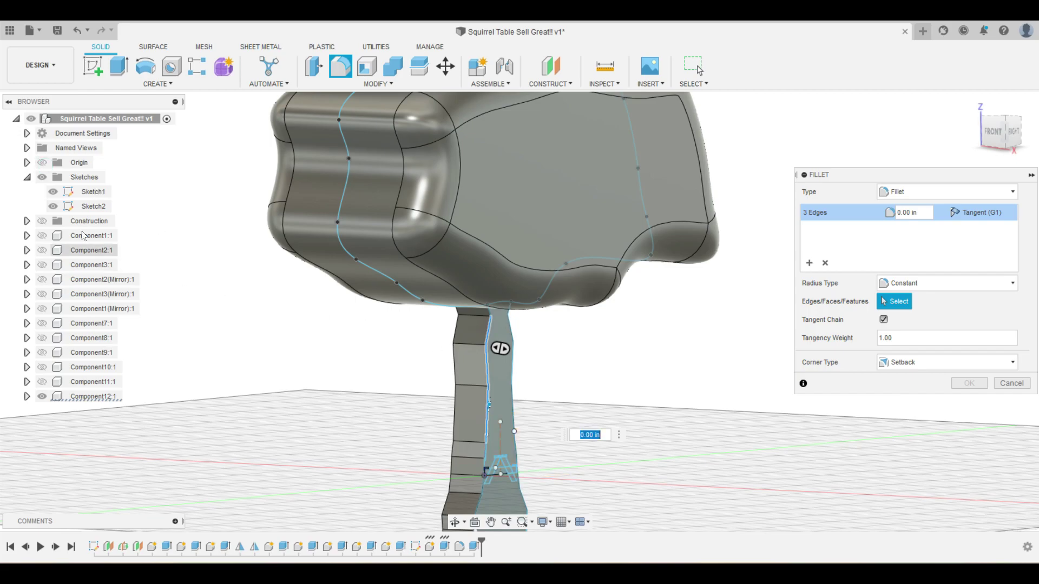
click(513, 363)
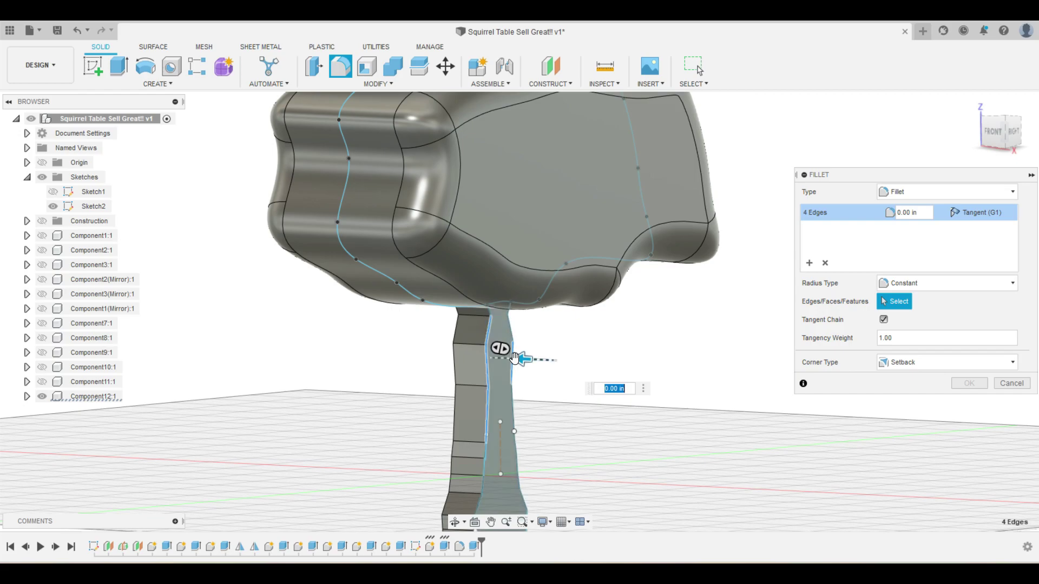
text(2.5)
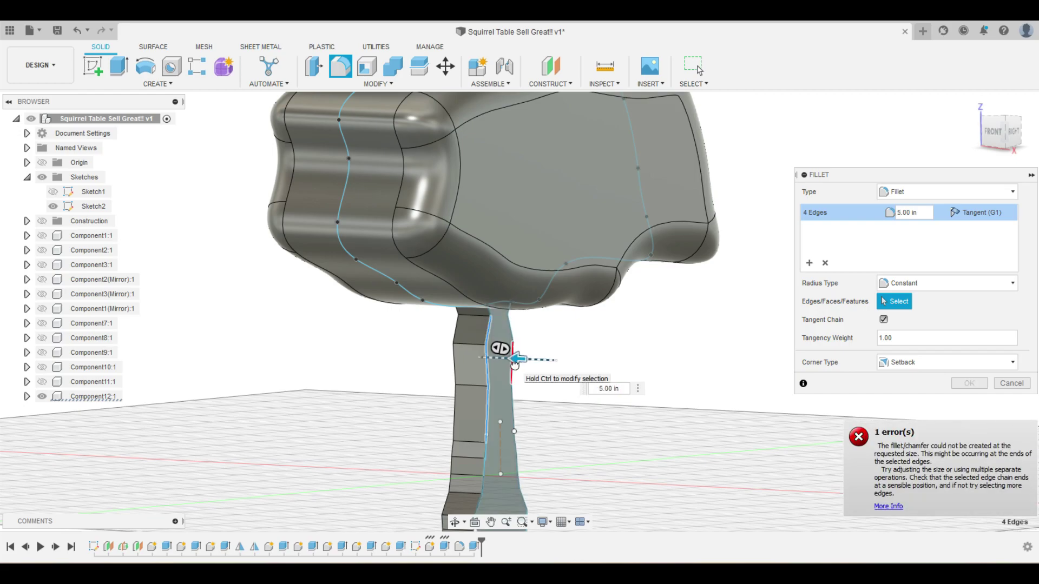
middle_drag(578, 450, 550, 380)
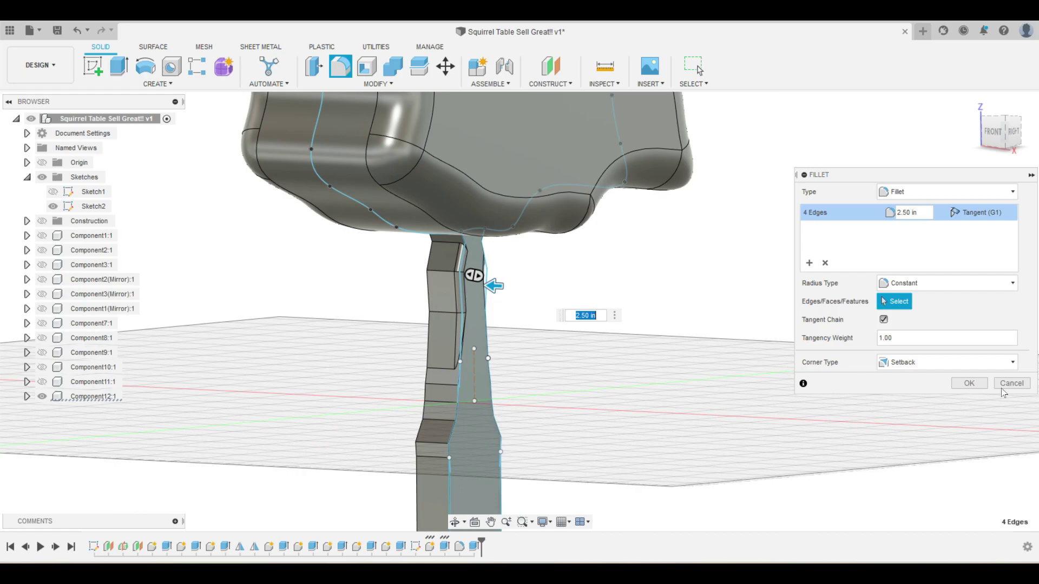
click(969, 383)
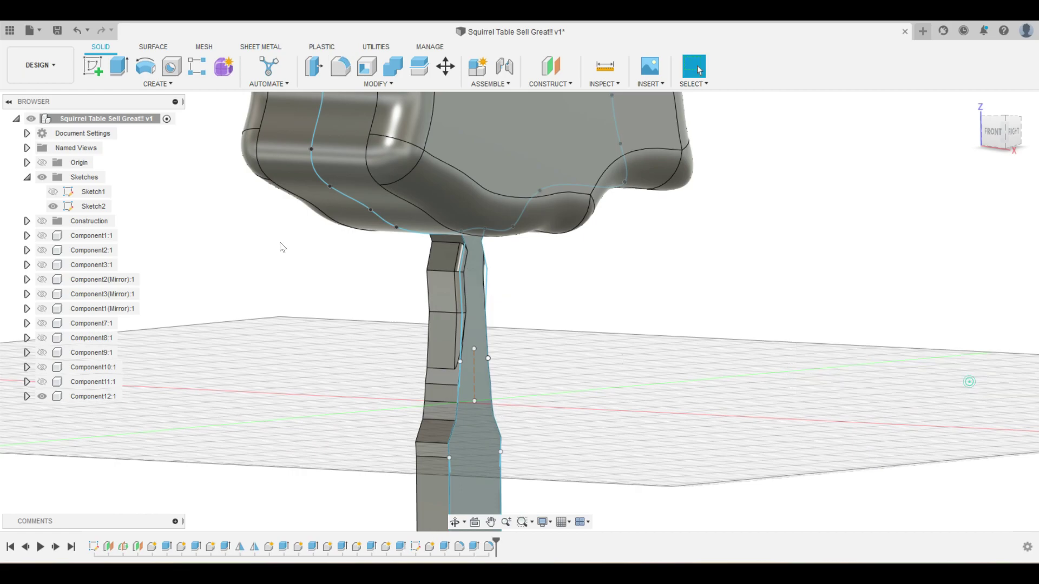
Select eight trunk edges for a new fillet.
click(340, 67)
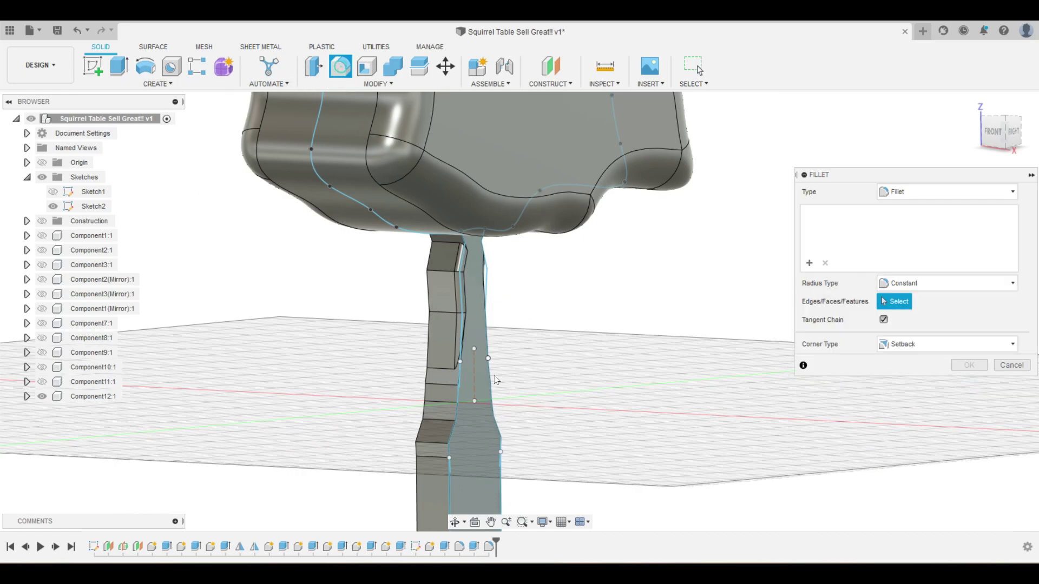
click(457, 414)
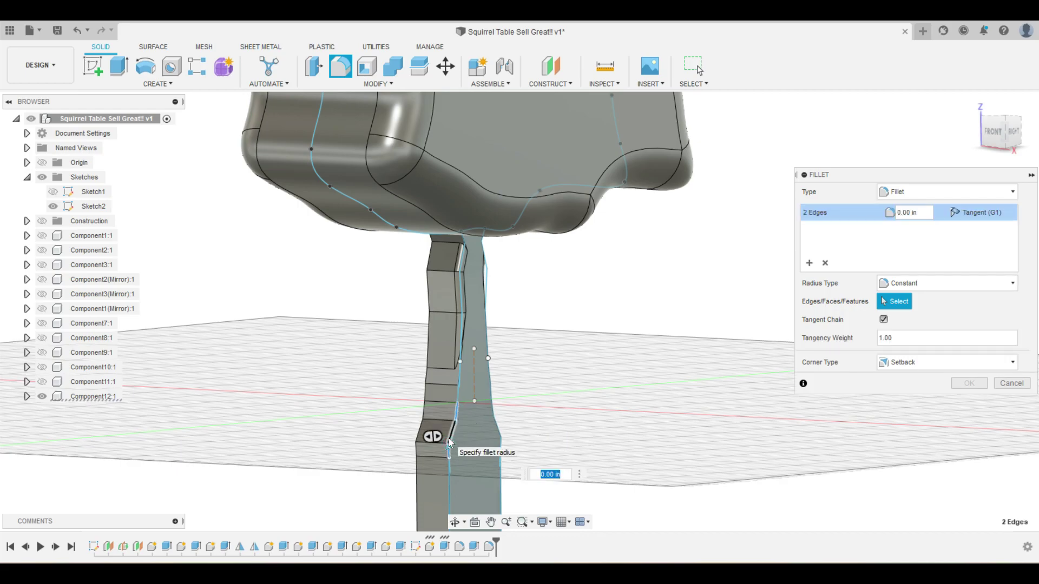
click(496, 424)
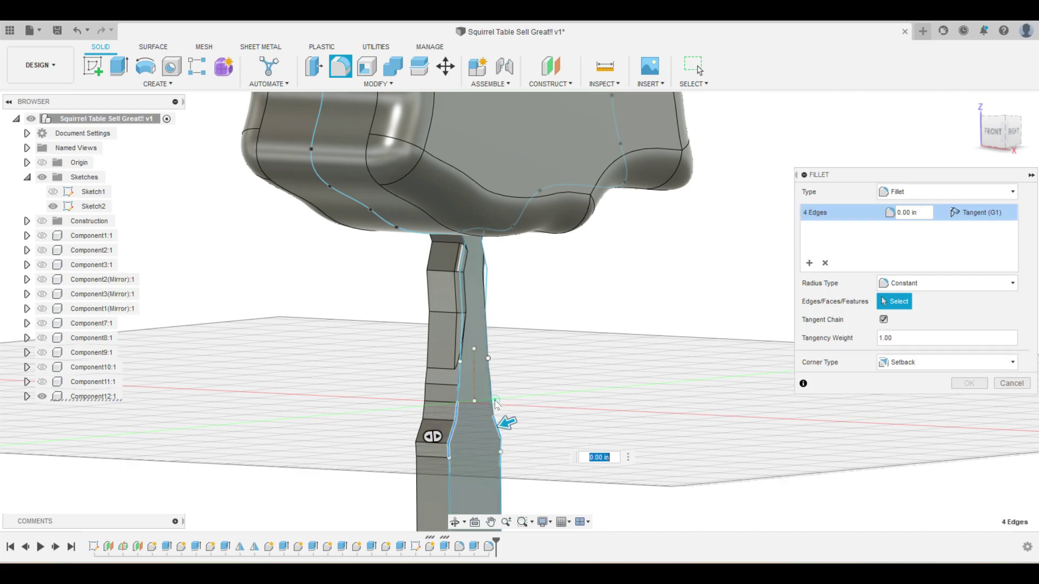
click(487, 341)
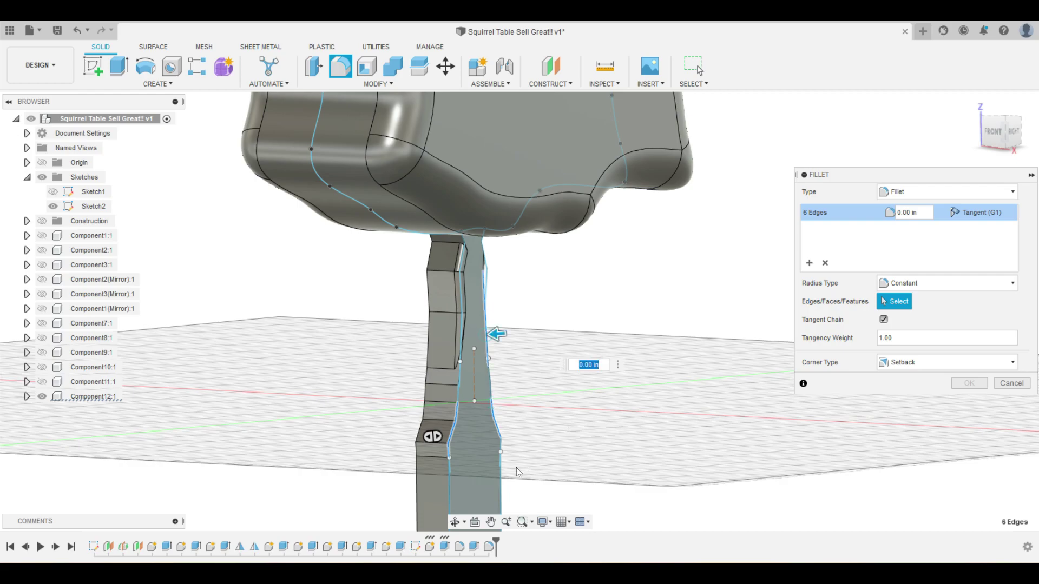
click(499, 477)
middle_drag(499, 476, 468, 389)
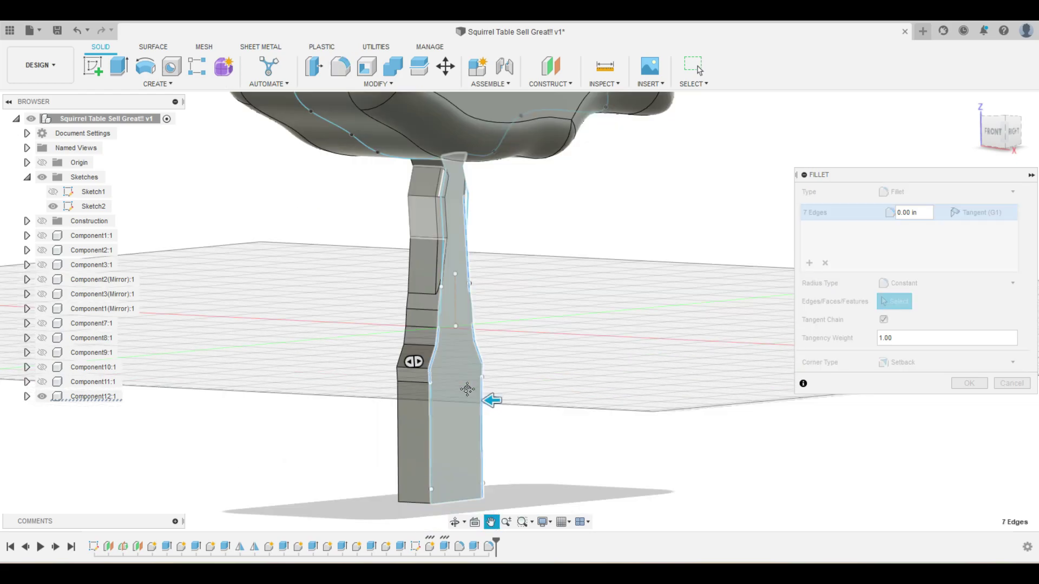
click(429, 410)
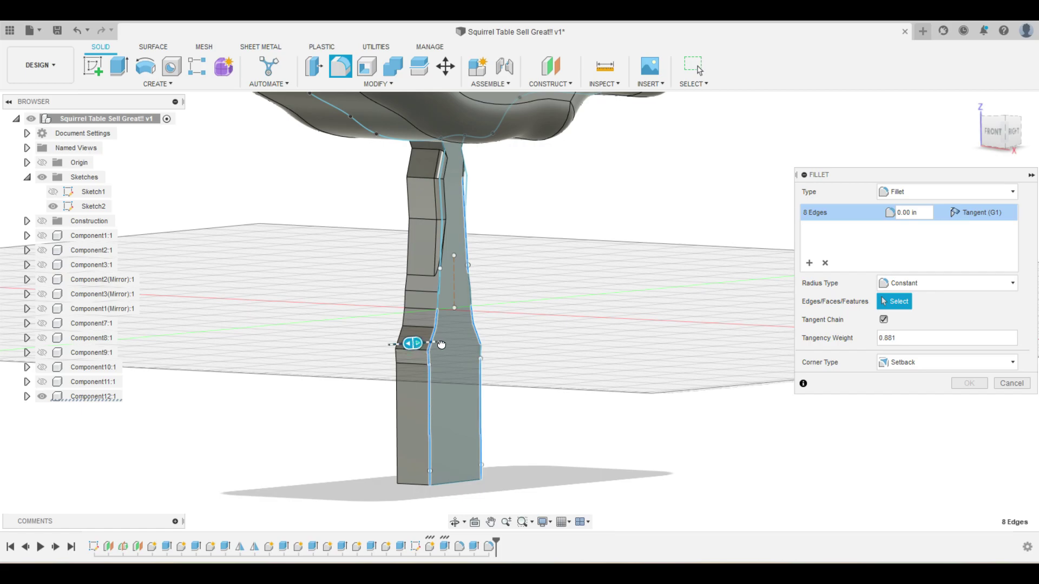
Cancel that fillet and restart it on the two lower trunk edges at 2.50 in.
key(Escape)
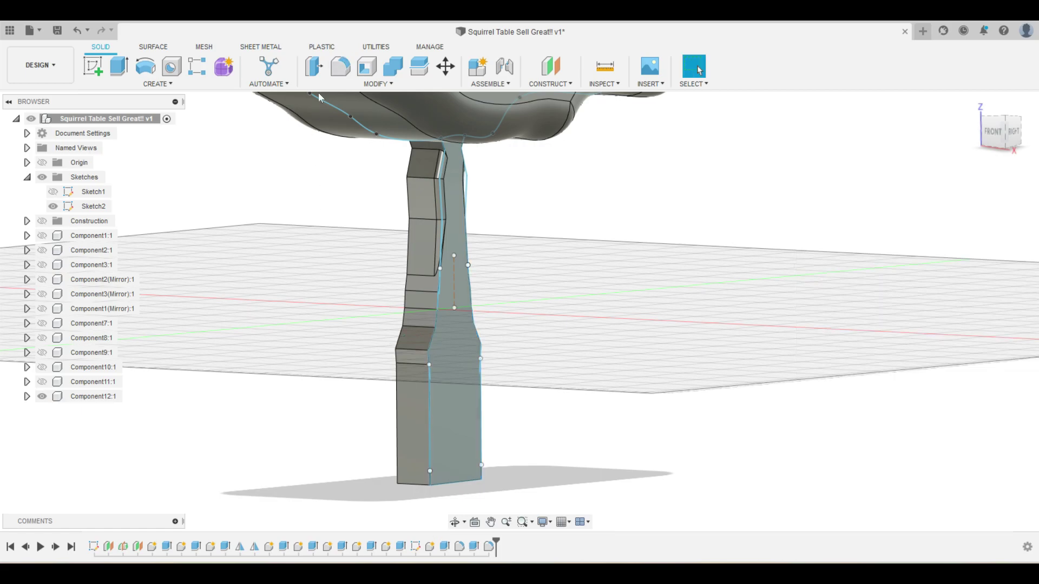
click(340, 66)
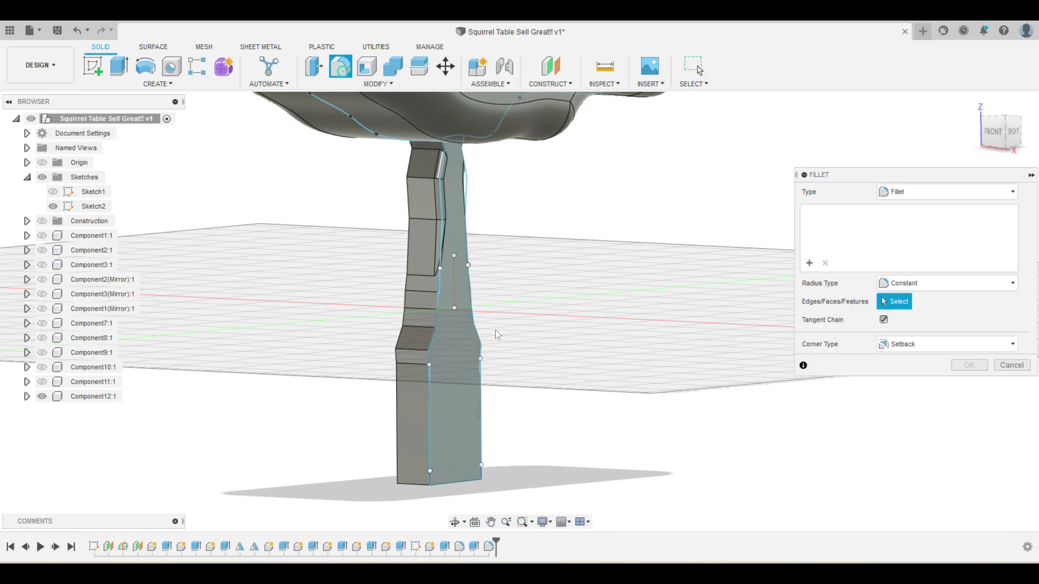
click(438, 424)
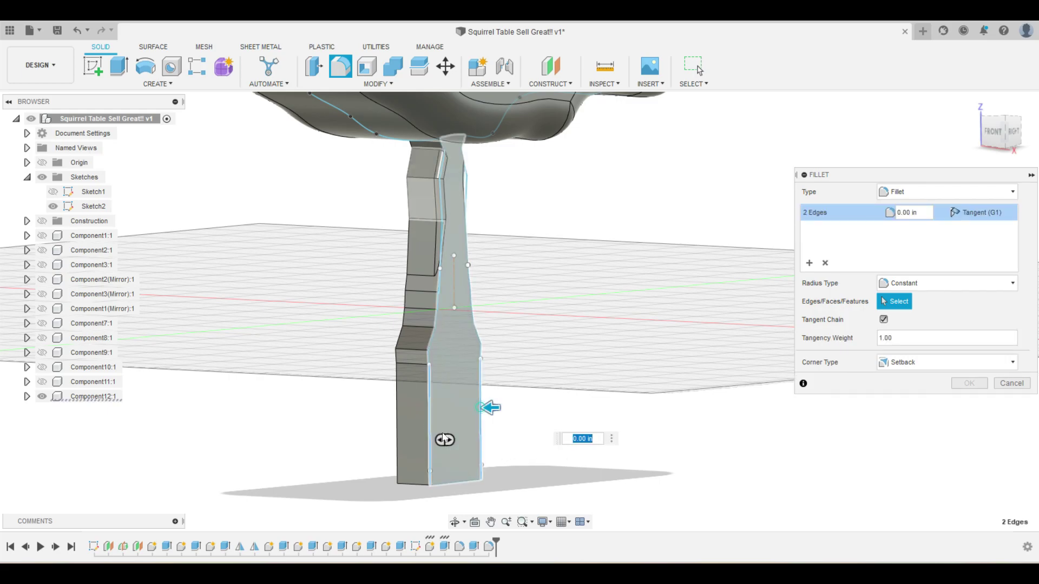
drag(491, 408, 491, 408)
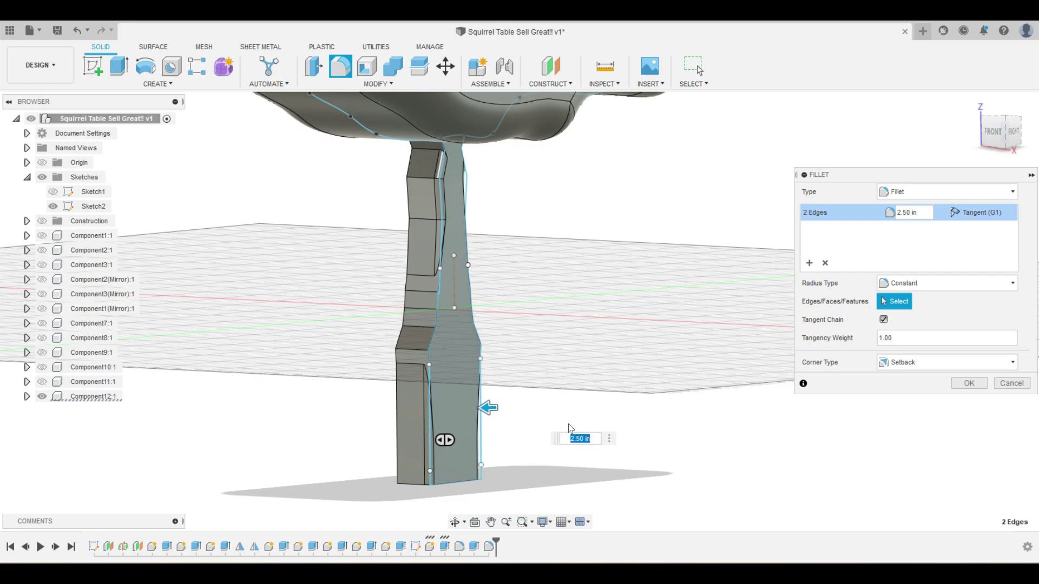
Trim stray line pieces off the trunk's left edge and near its upper-left corner.
scroll(386, 365, up, 2)
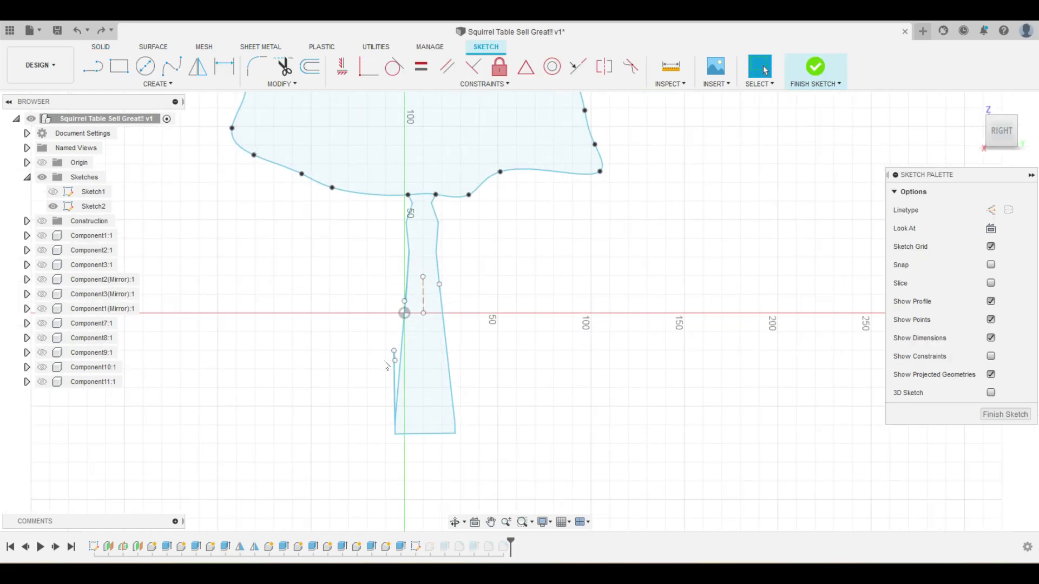
scroll(387, 357, up, 3)
scroll(393, 344, up, 1)
key(t)
scroll(393, 342, up, 3)
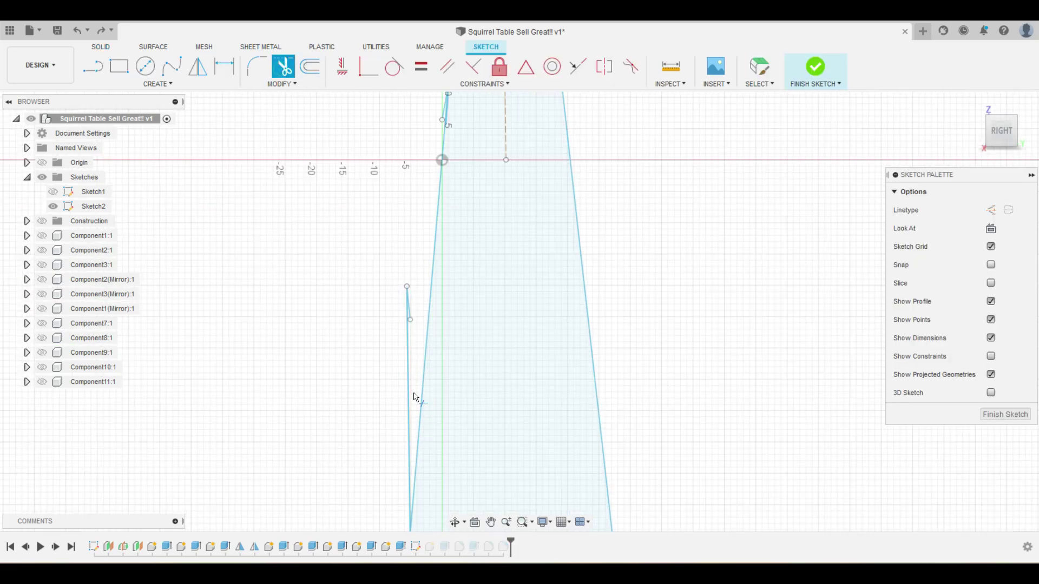
click(416, 394)
click(410, 335)
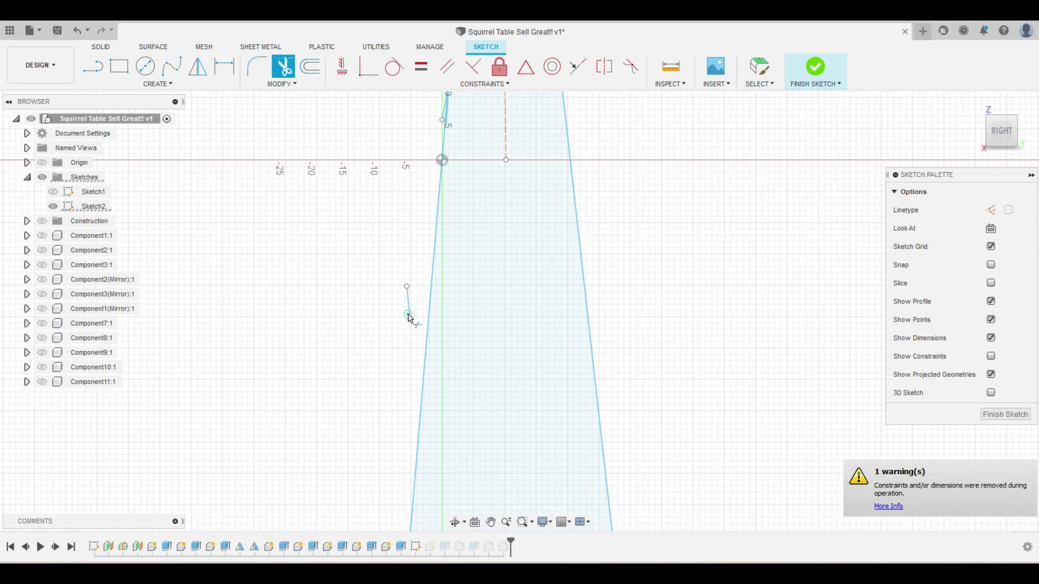
click(408, 306)
scroll(391, 215, down, 2)
scroll(432, 137, up, 1)
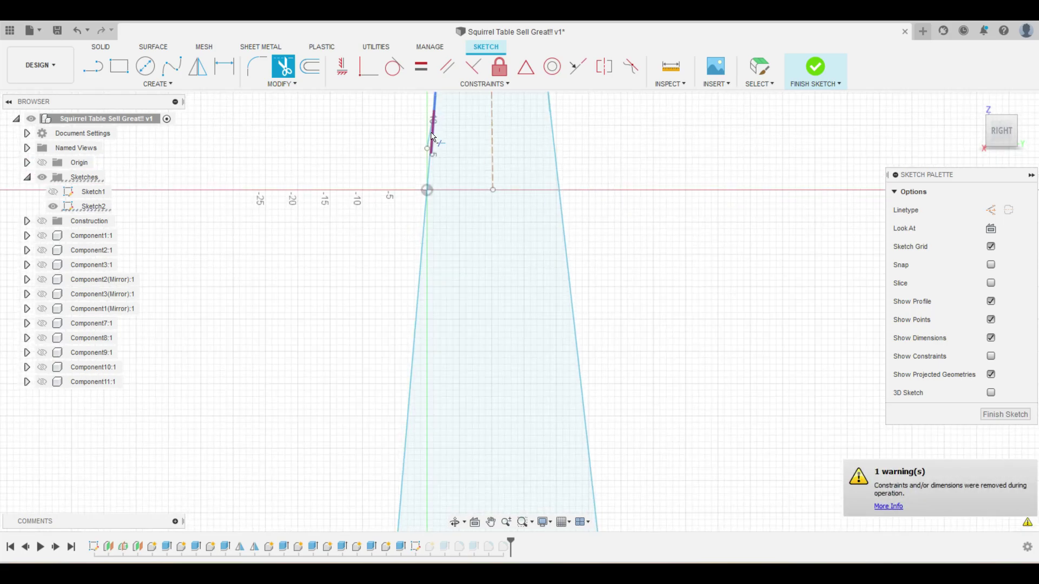
click(427, 148)
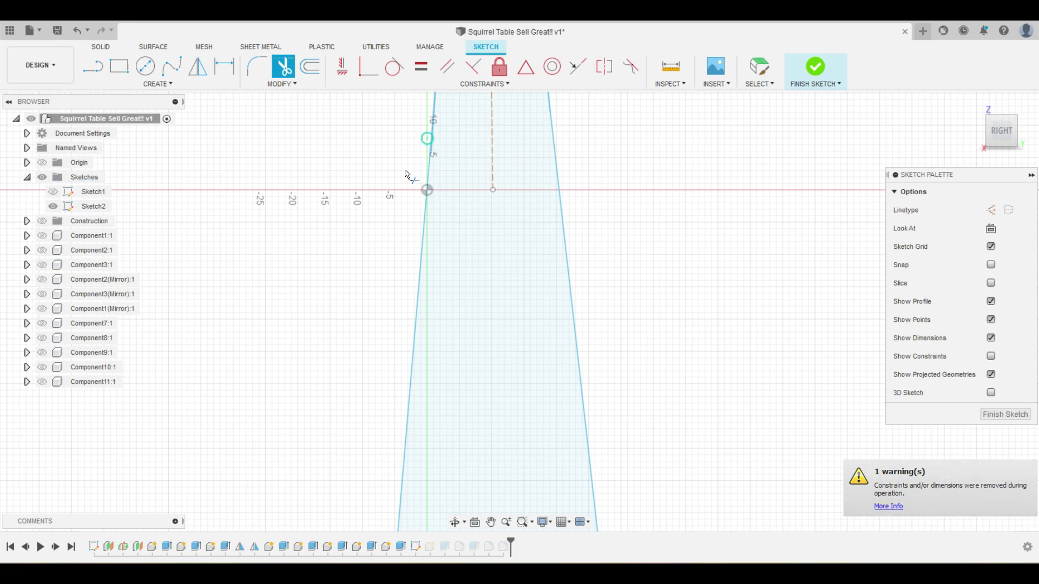
scroll(429, 139, up, 2)
scroll(434, 144, up, 3)
scroll(425, 162, up, 4)
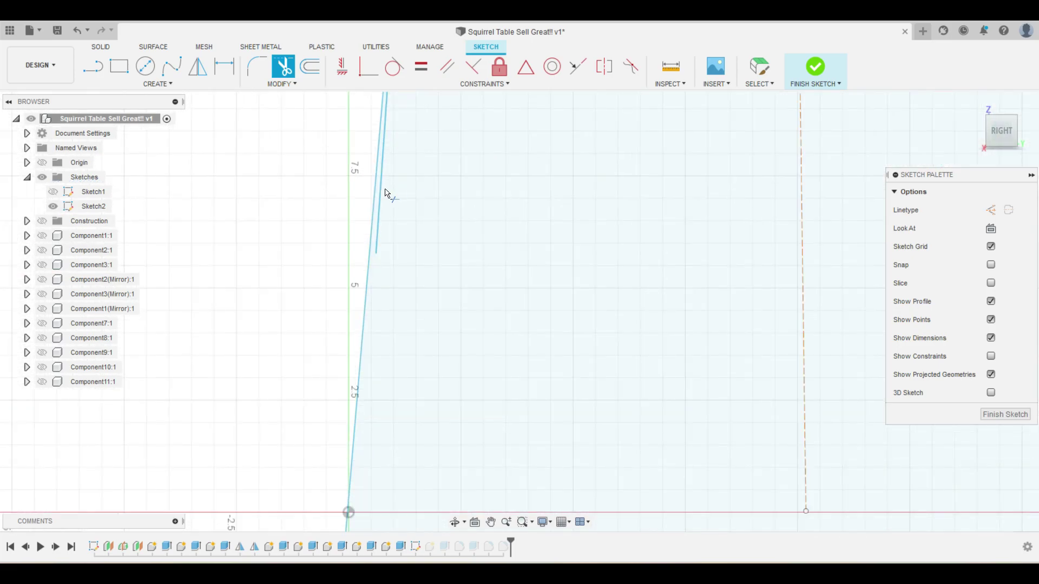
scroll(363, 201, down, 2)
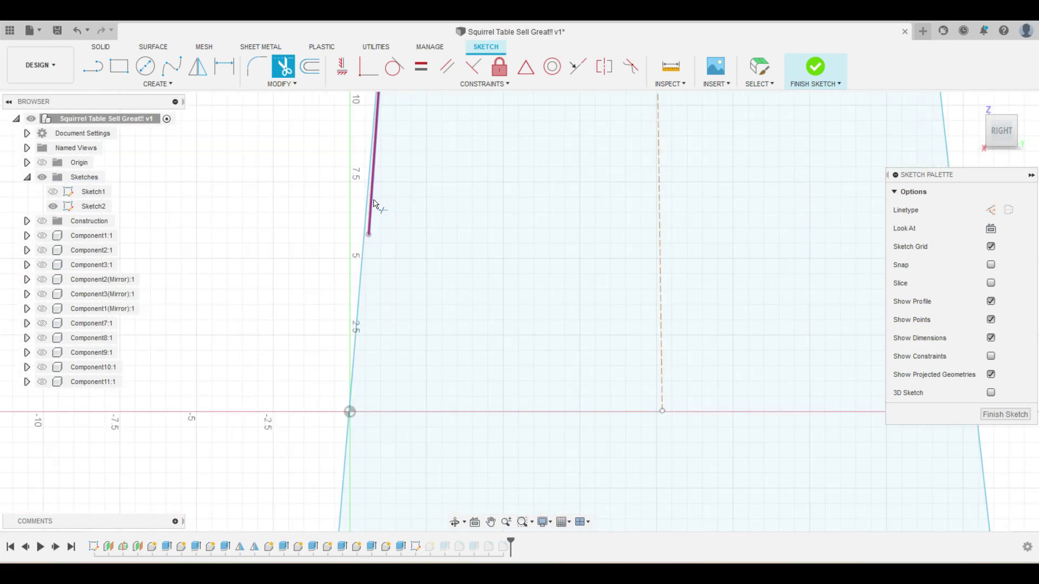
Trim the short upper segment and the duplicated line pieces on the left edge.
click(374, 205)
scroll(458, 213, down, 1)
scroll(459, 213, down, 2)
scroll(582, 232, down, 1)
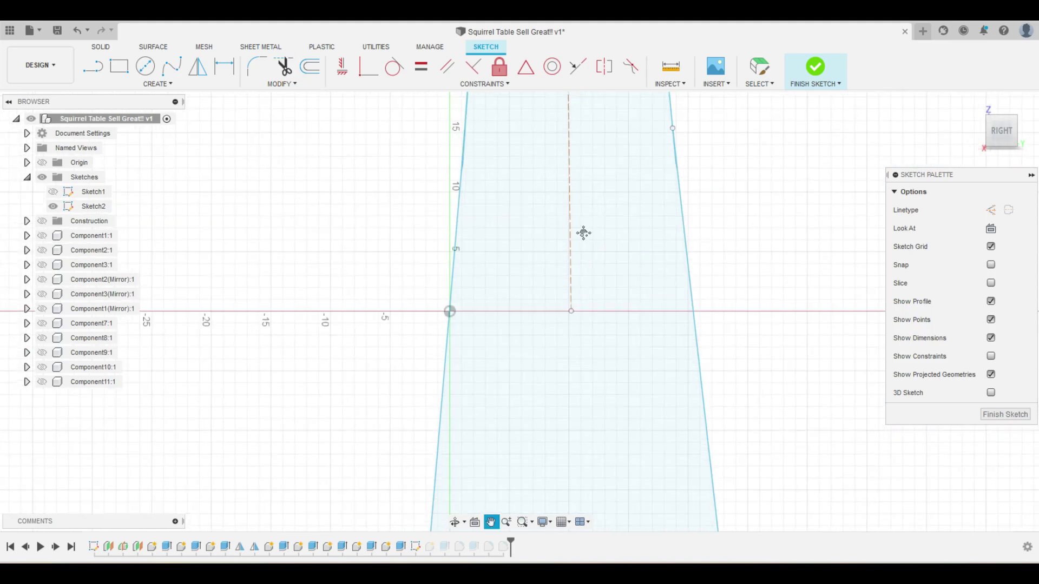
scroll(464, 210, up, 4)
scroll(448, 225, up, 1)
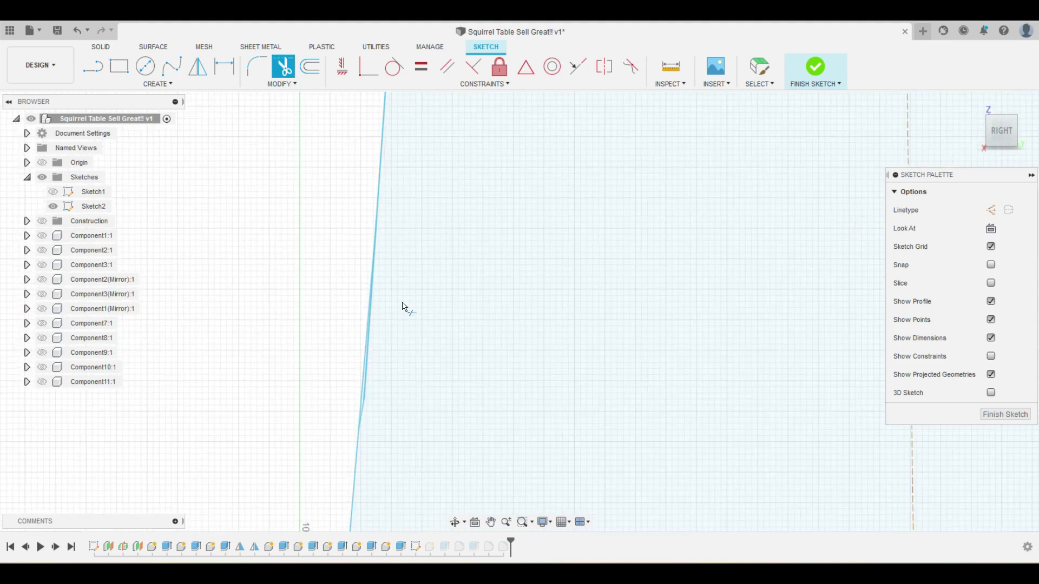
click(368, 361)
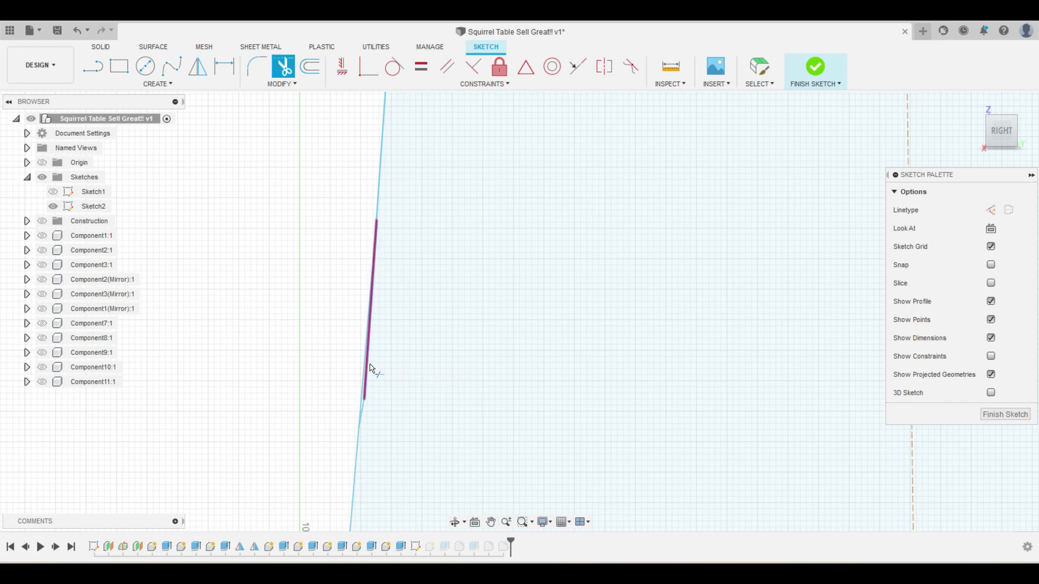
click(367, 385)
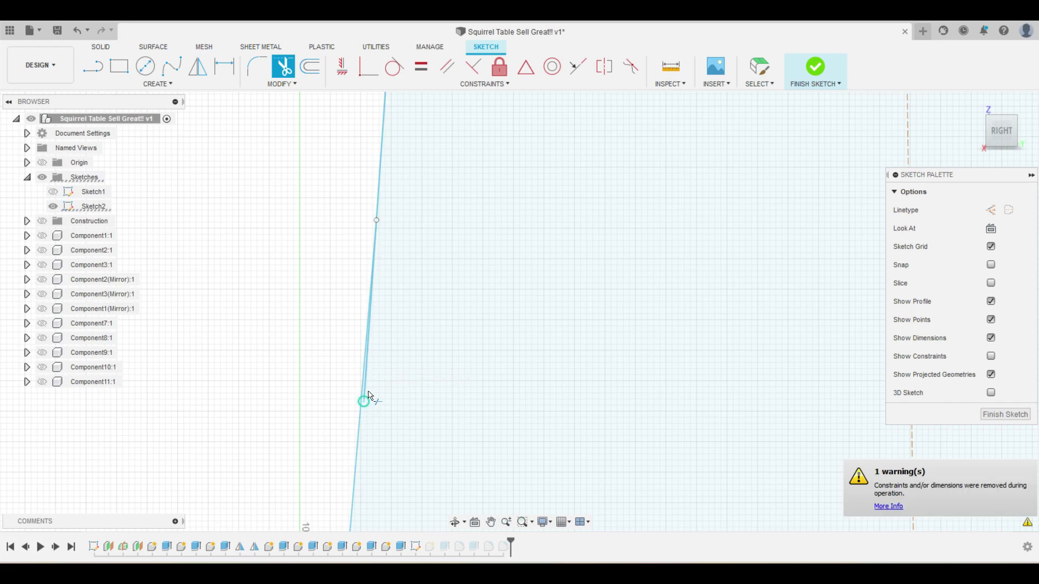
click(367, 396)
Bring the whole trunk profile into view and leave the sketch edit.
scroll(606, 361, down, 3)
mouse_move(725, 302)
middle_down()
mouse_move(575, 326)
mouse_move(736, 301)
middle_up()
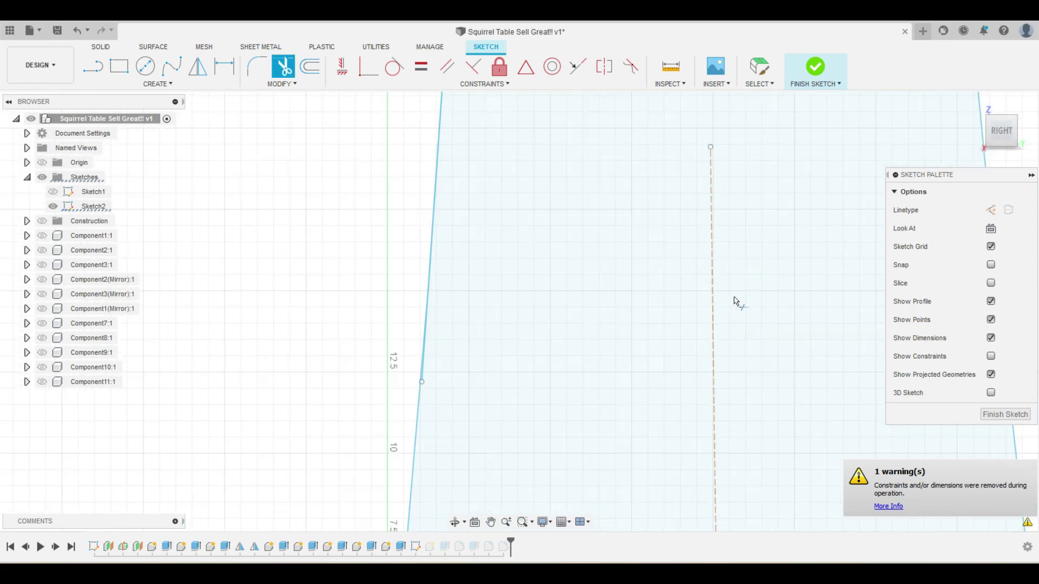
scroll(768, 302, down, 2)
middle_drag(805, 302, 544, 301)
scroll(545, 302, down, 2)
scroll(745, 292, down, 1)
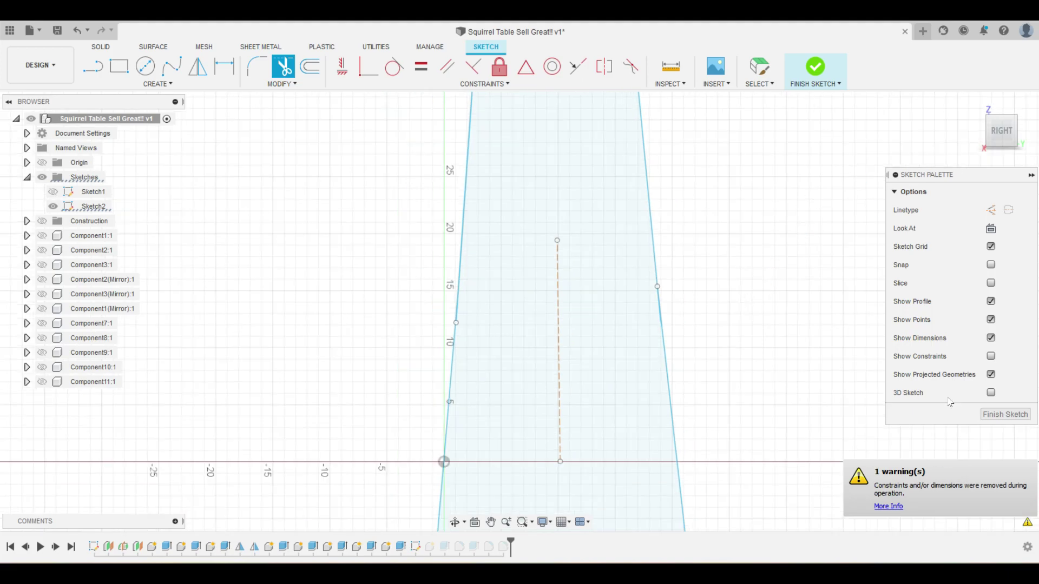
key(Escape)
Start an extrusion of the sketch, orbit to an angled trunk view, then cancel it.
key(e)
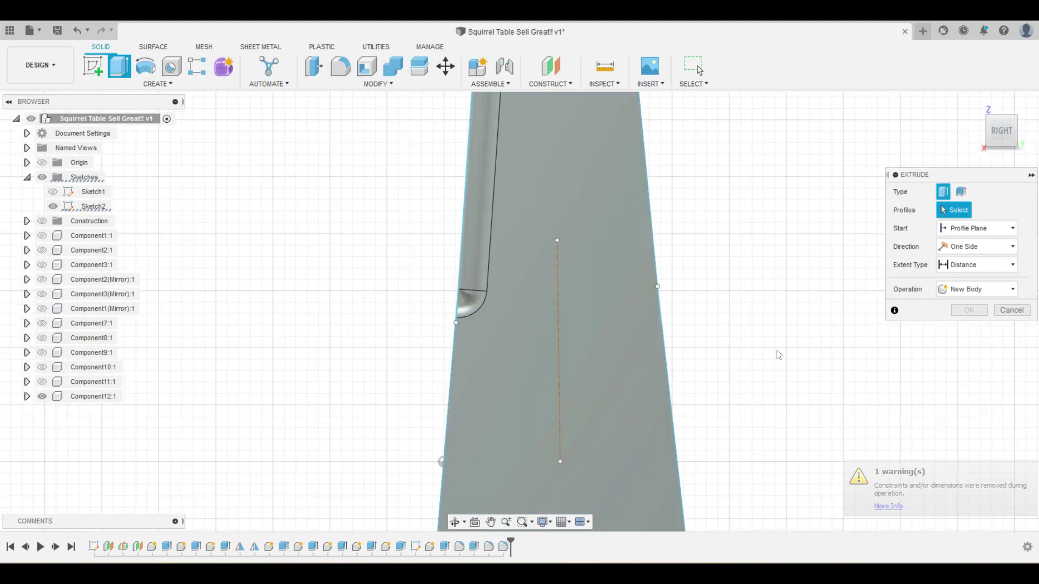
scroll(778, 317, down, 1)
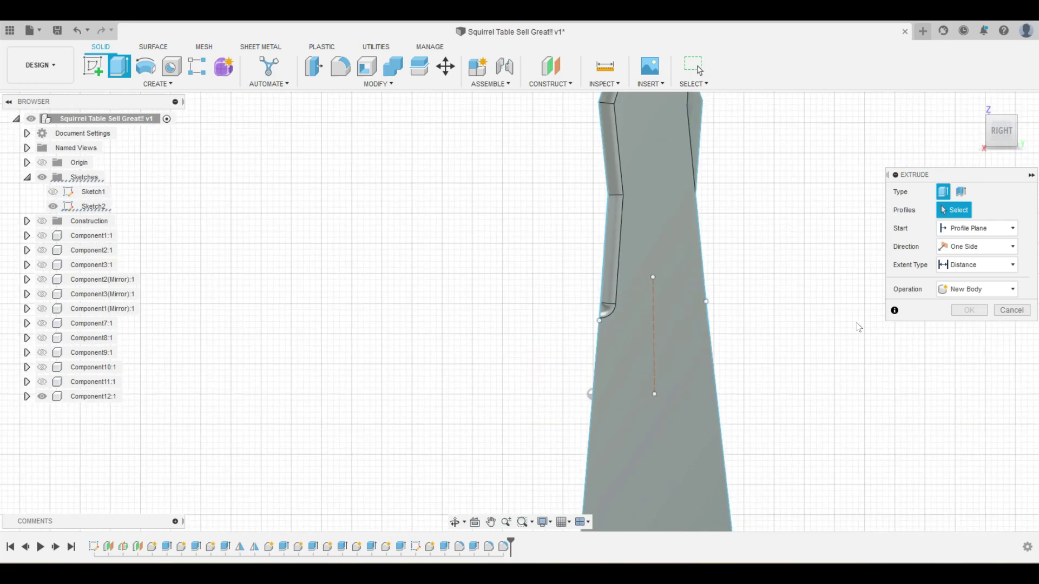
shift+middle_drag(794, 306, 813, 318)
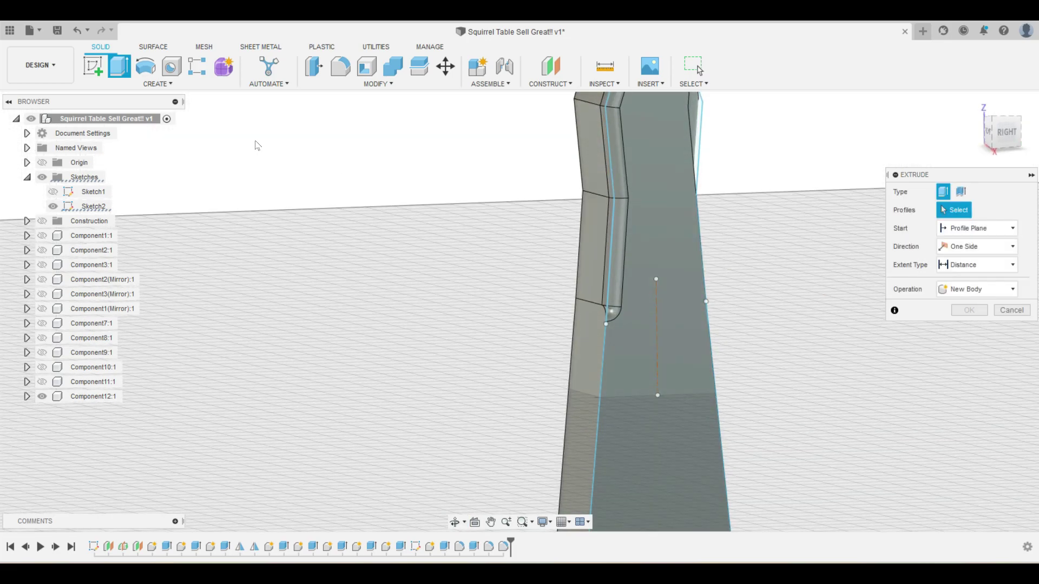
key(Escape)
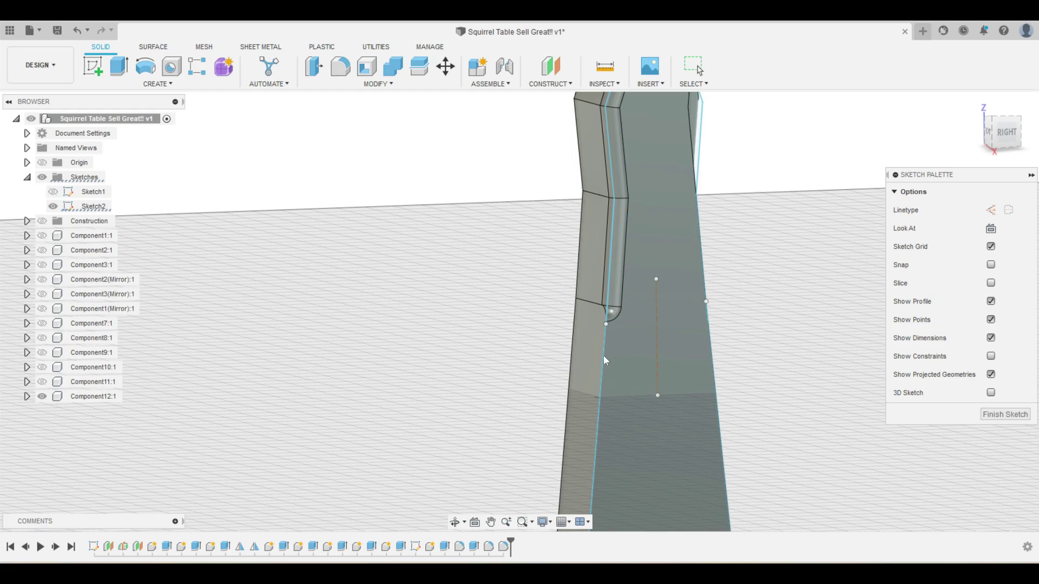
Try filleting the trunk edges at 1.5 in, then 5 in; abandon it and reopen Sketch2.
key(f)
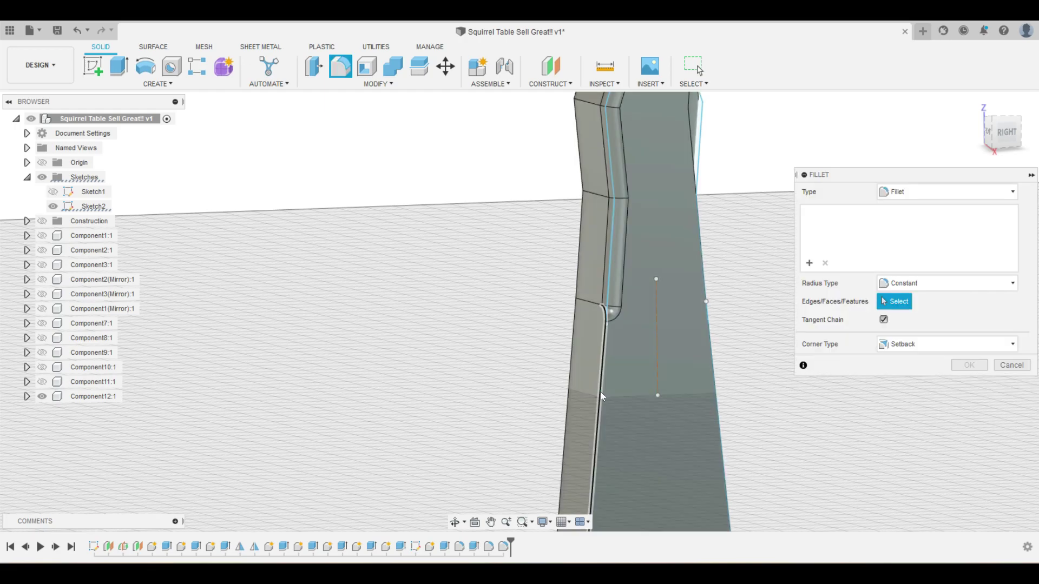
click(600, 391)
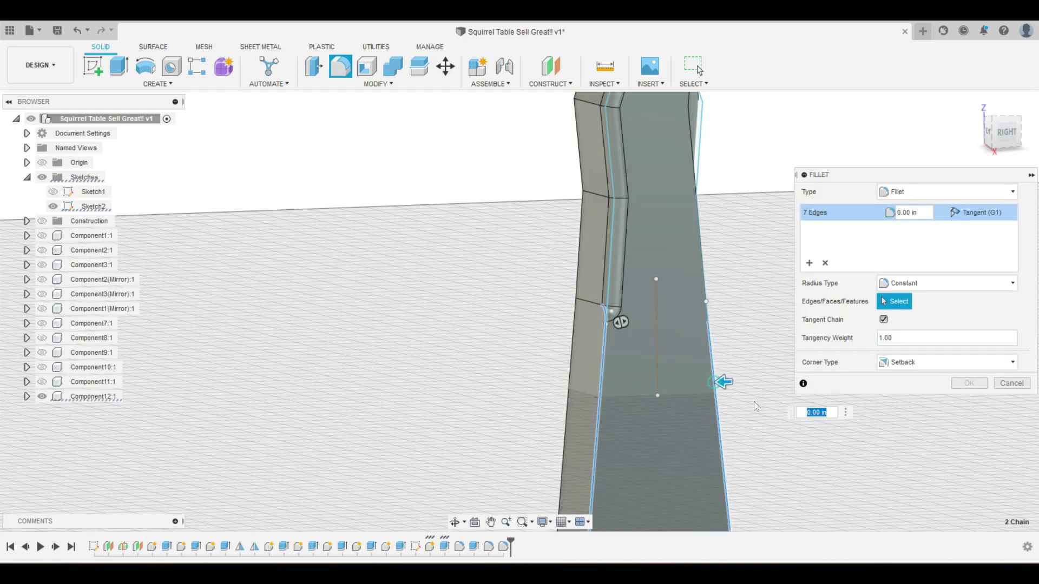
text(1.5)
key(Return)
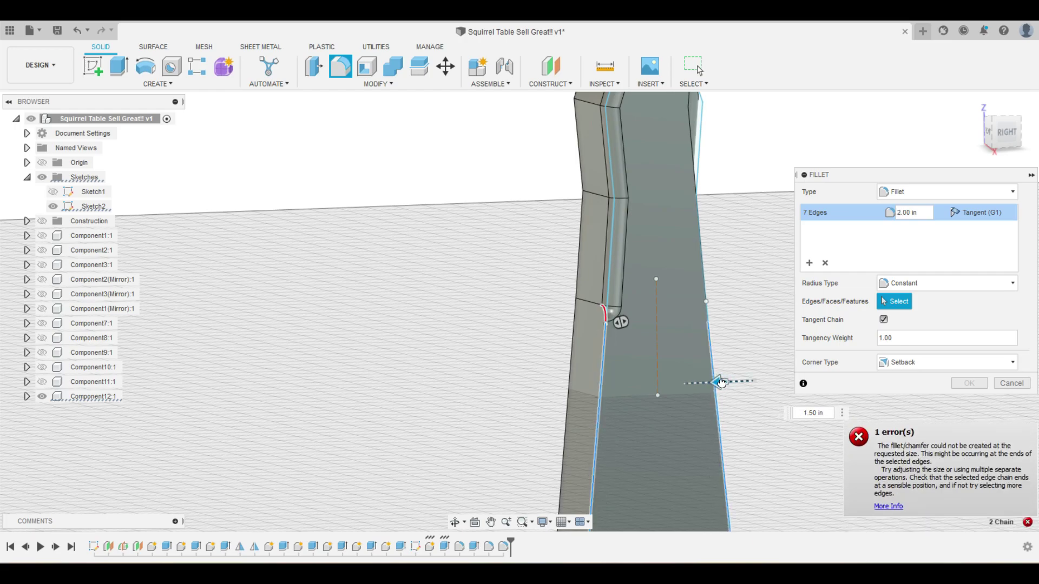
mouse_move(720, 384)
mouse_down()
mouse_move(740, 382)
mouse_move(717, 382)
mouse_up()
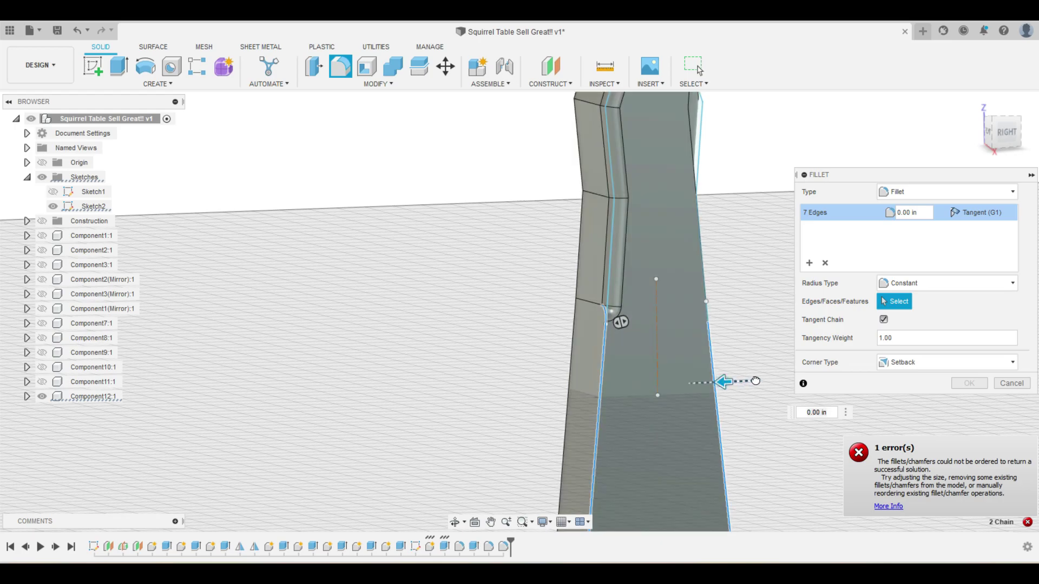
drag(726, 383, 716, 382)
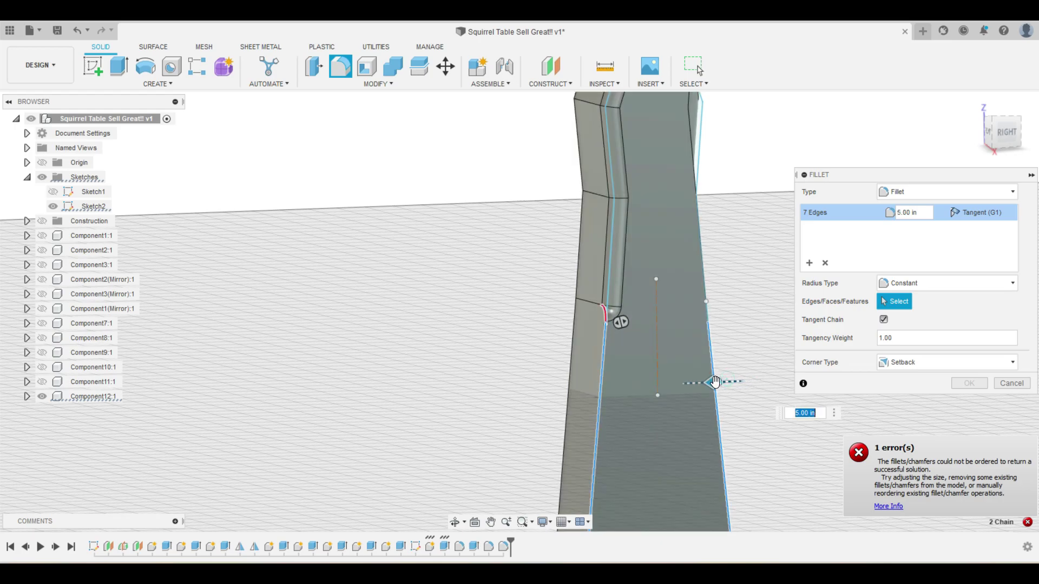
key(Escape)
double_click(94, 206)
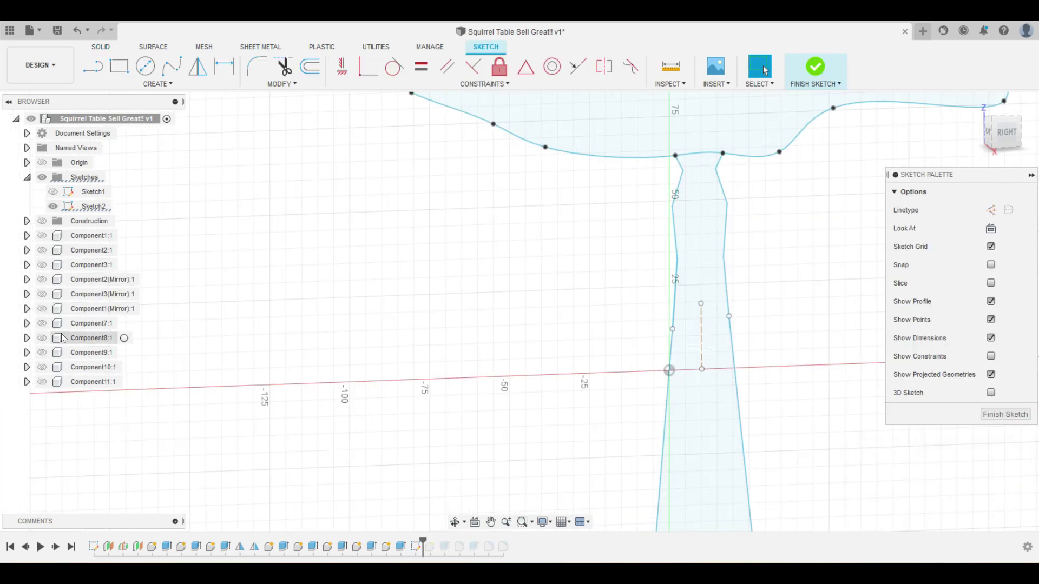
Show, inspect and hide Component11:1 in the browser.
click(43, 382)
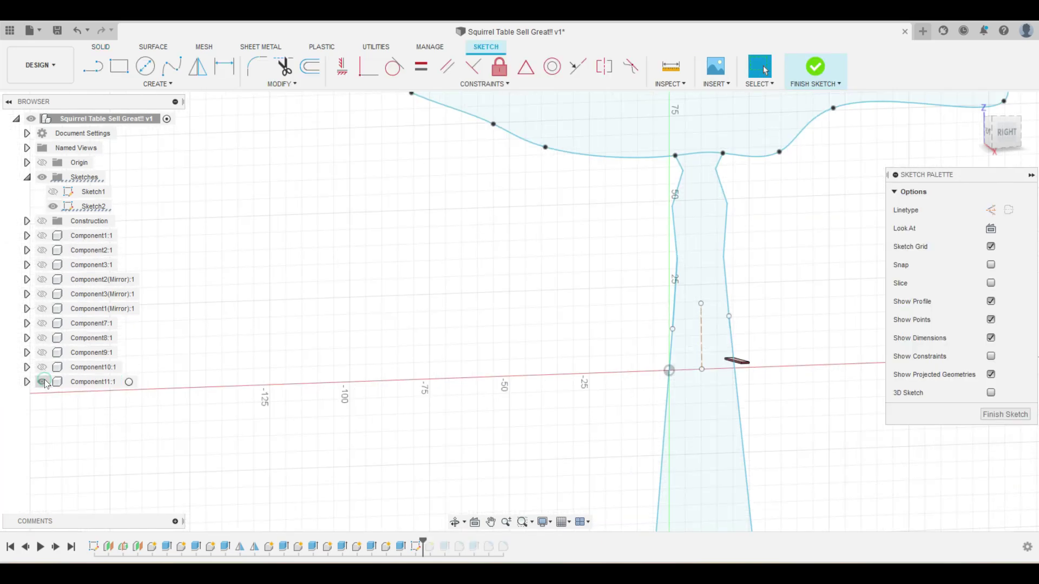
click(109, 383)
right_click(109, 386)
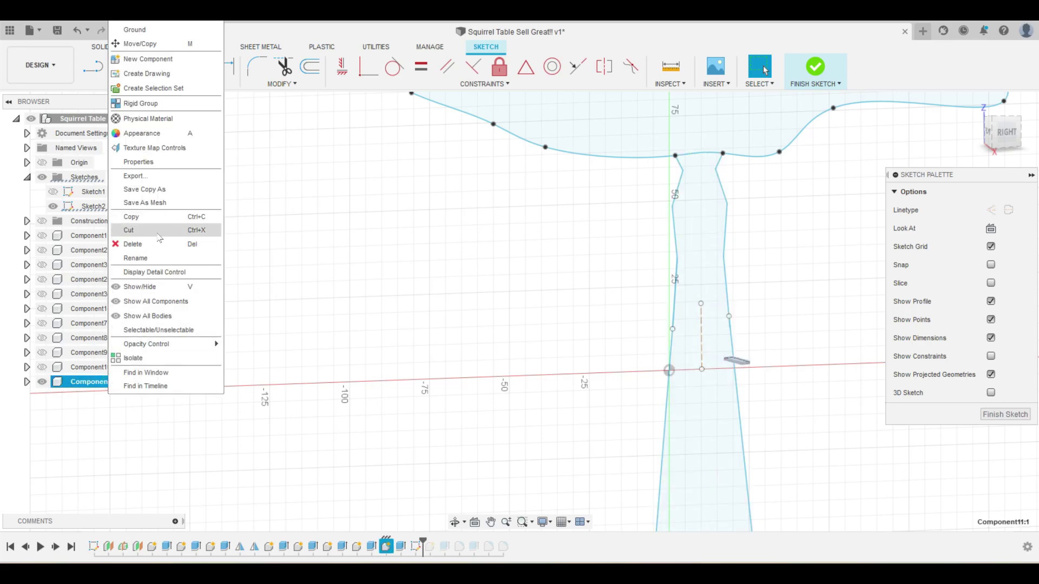
click(156, 250)
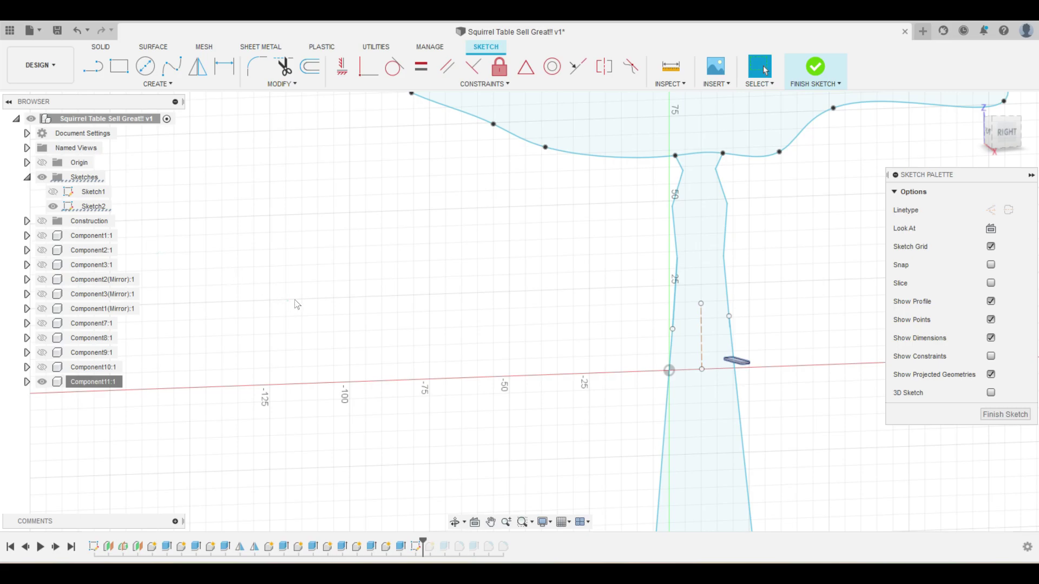
scroll(296, 305, down, 5)
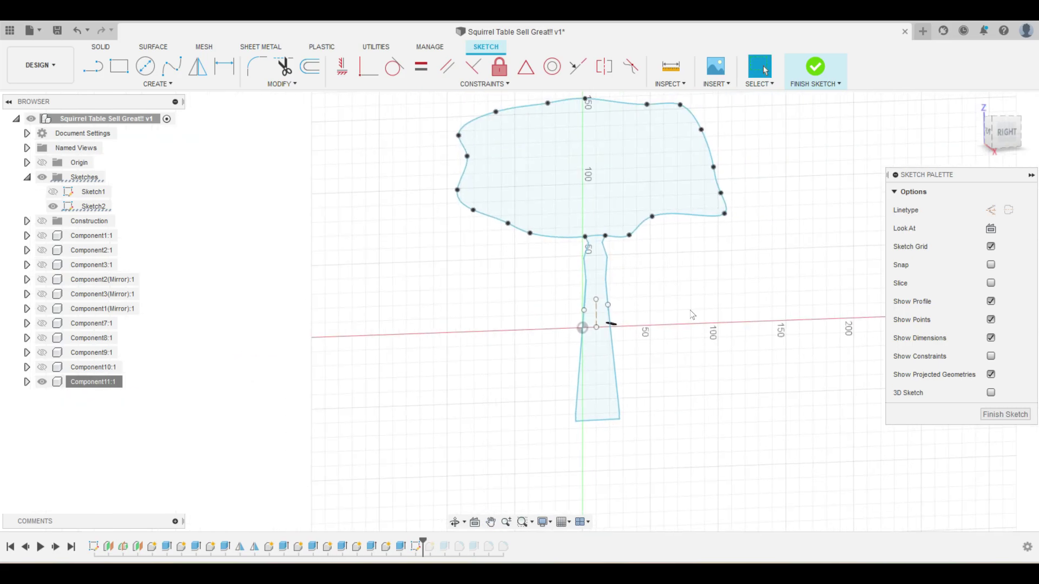
click(58, 380)
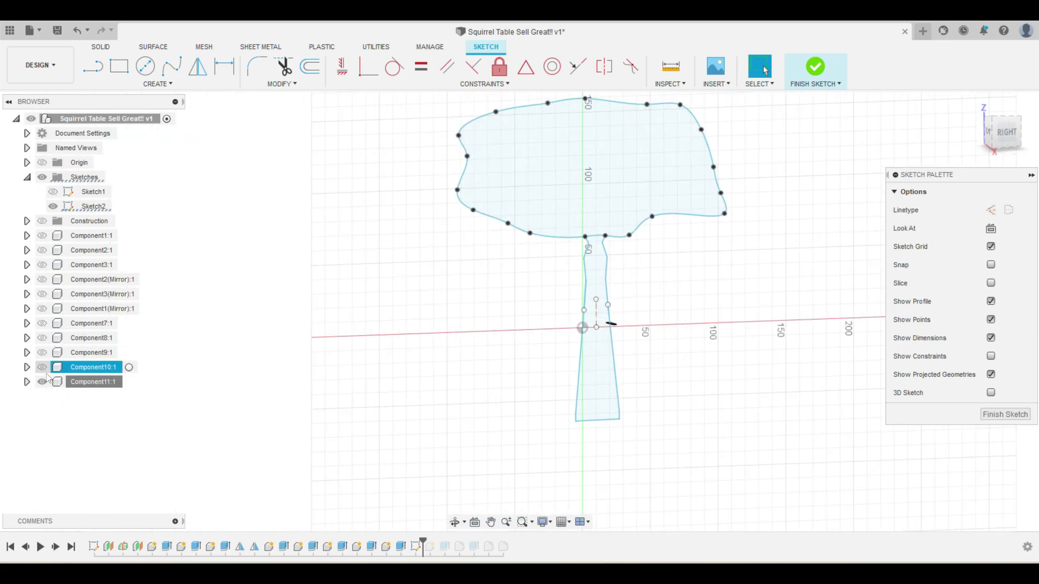
click(43, 382)
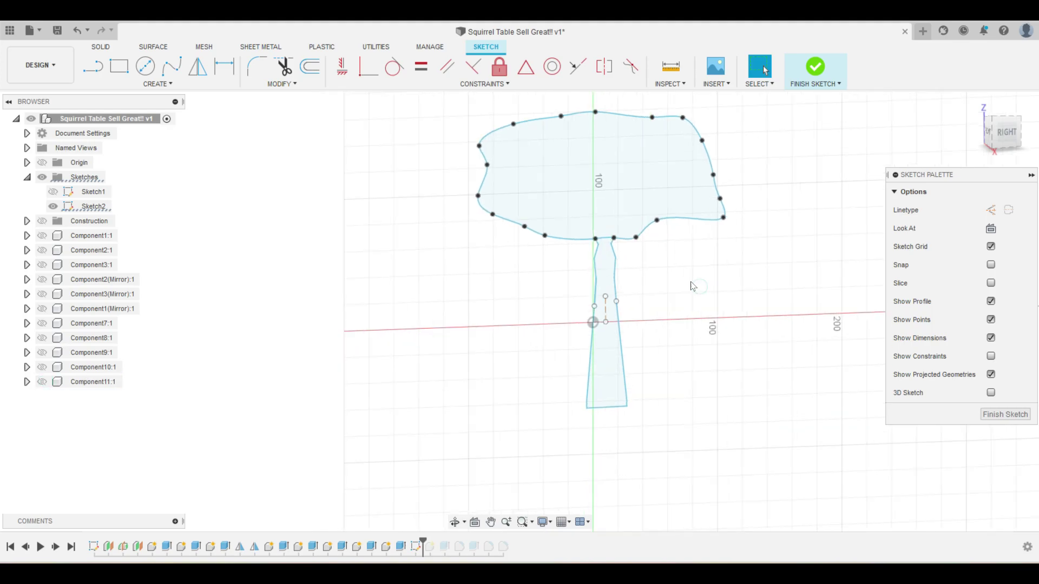
Select Component1:1 through Component11:1, clear the selection, then finish the sketch and start Extrude.
click(100, 382)
shift+click(90, 236)
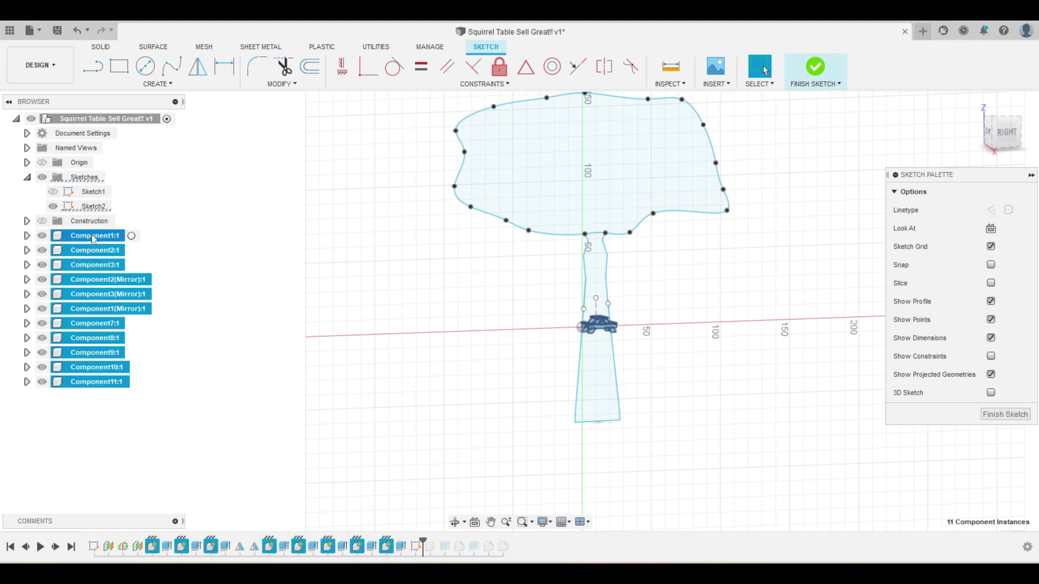
click(233, 255)
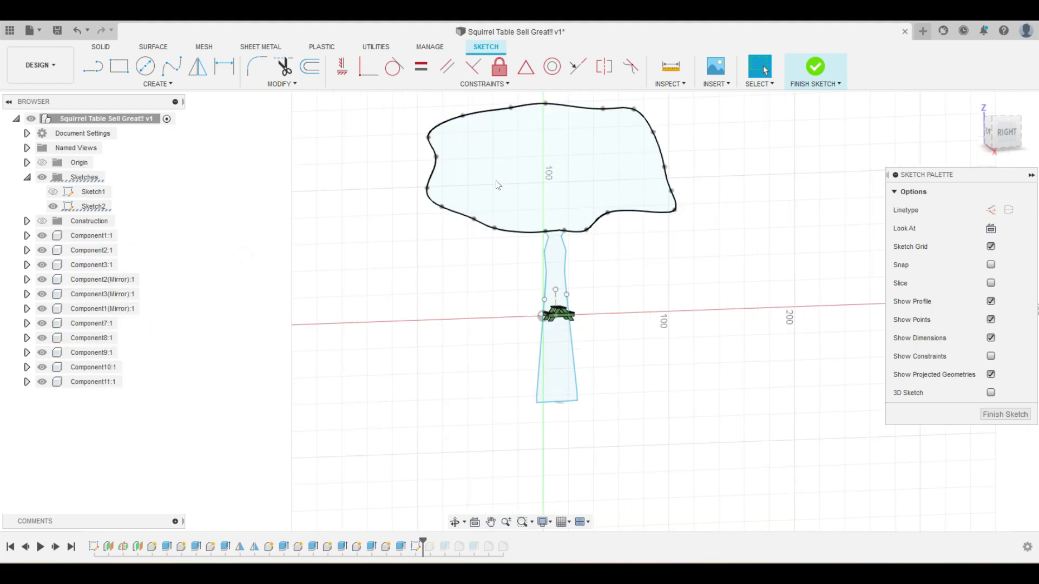
key(e)
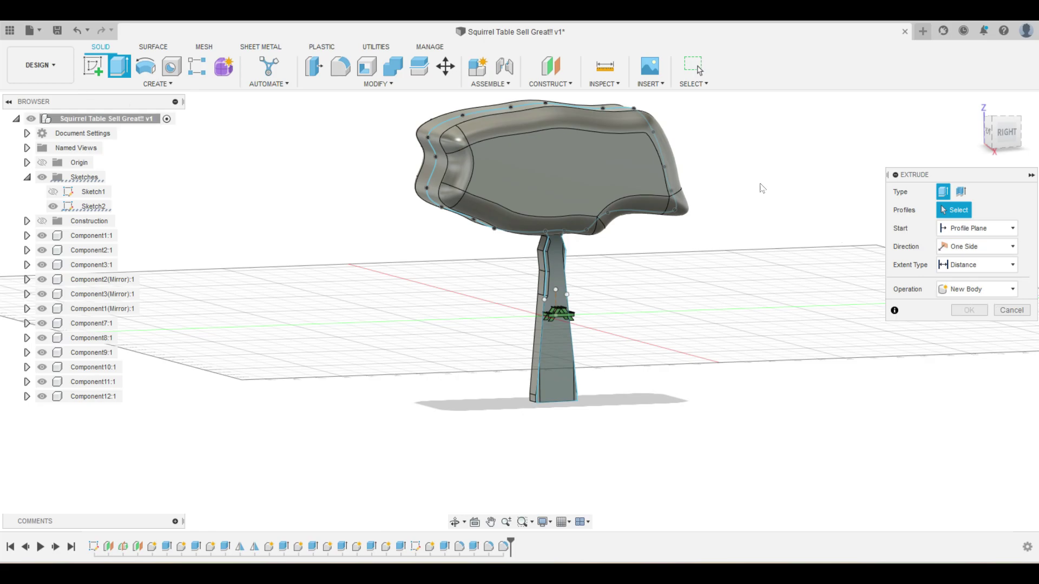
Set the extrusion operation to New Component, then cancel the extrusion.
click(1005, 290)
click(974, 360)
key(Escape)
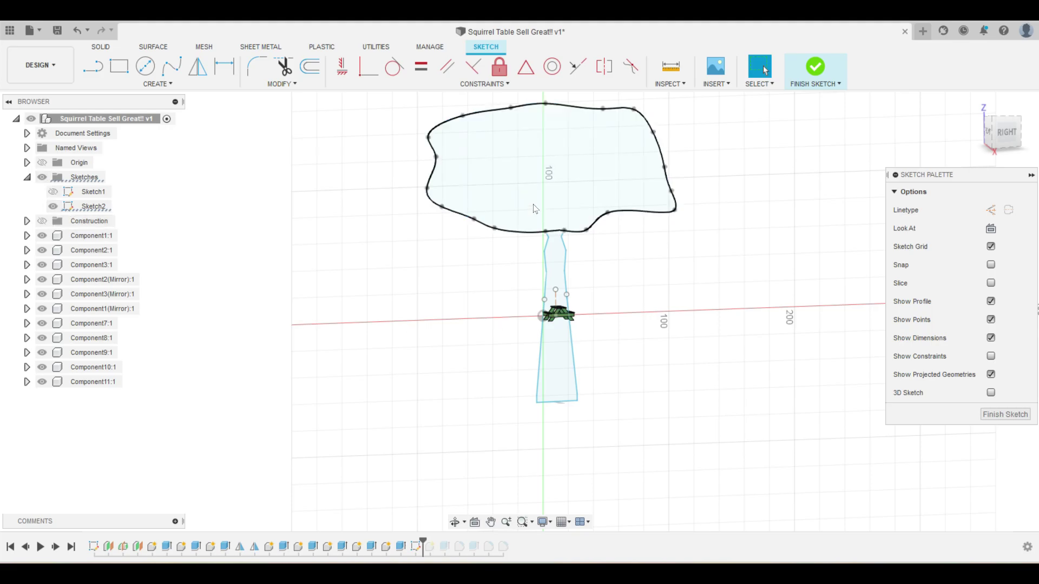
Extrude the canopy's inner top face 1 in as a New Component.
key(e)
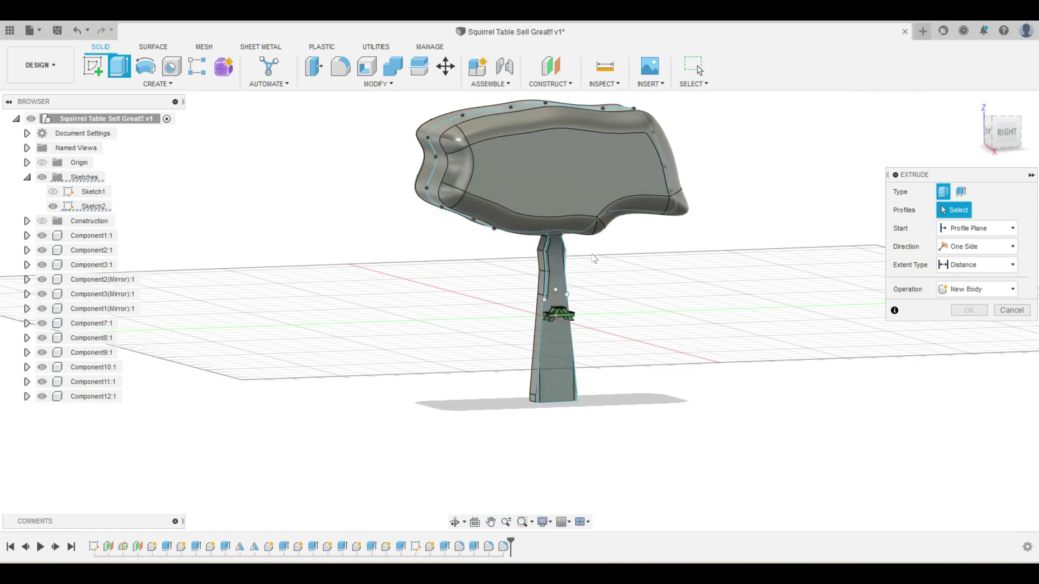
click(519, 175)
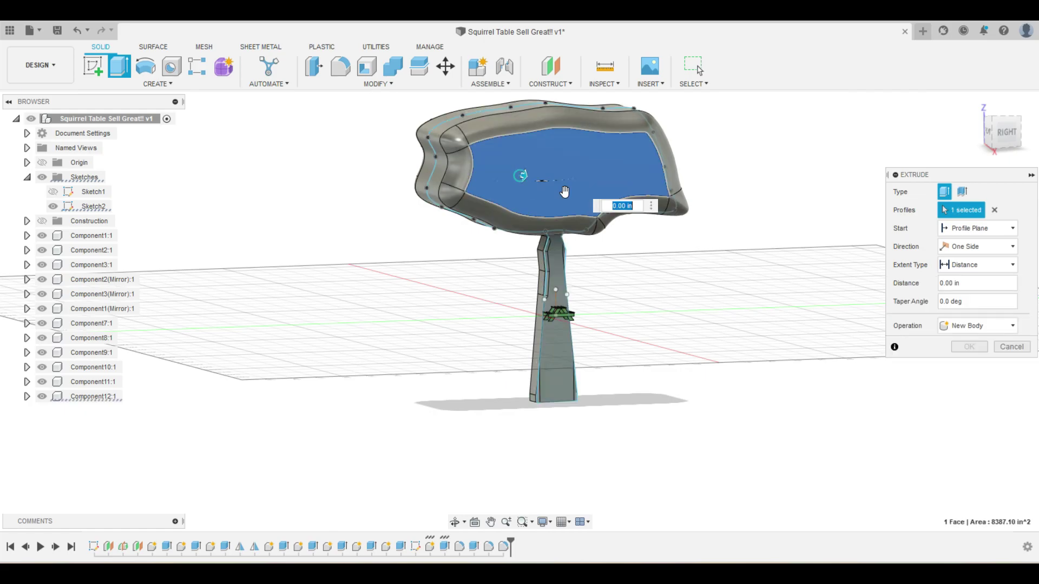
click(1004, 327)
click(991, 397)
scroll(649, 308, down, 2)
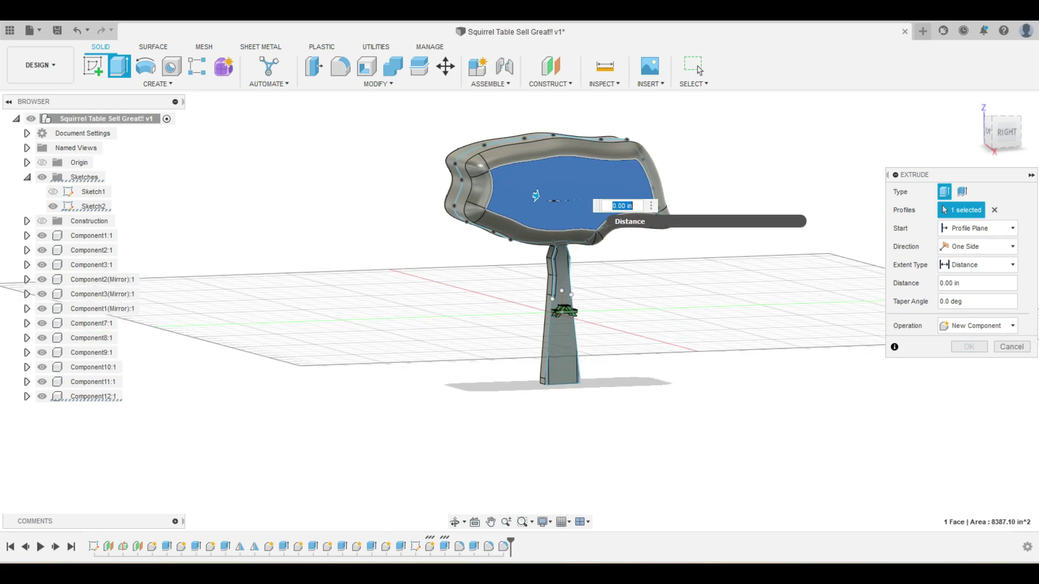
text(1)
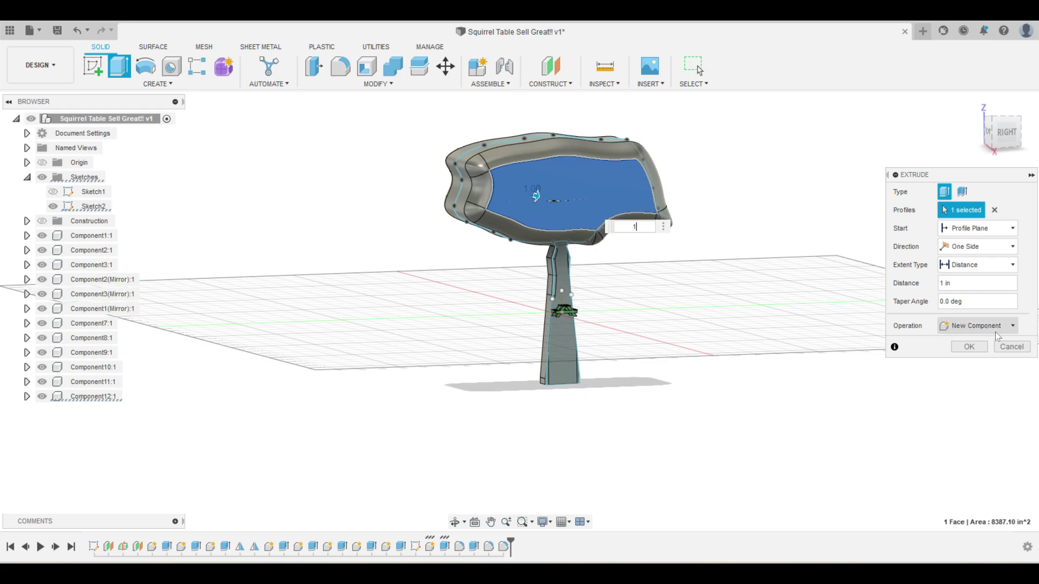
click(968, 347)
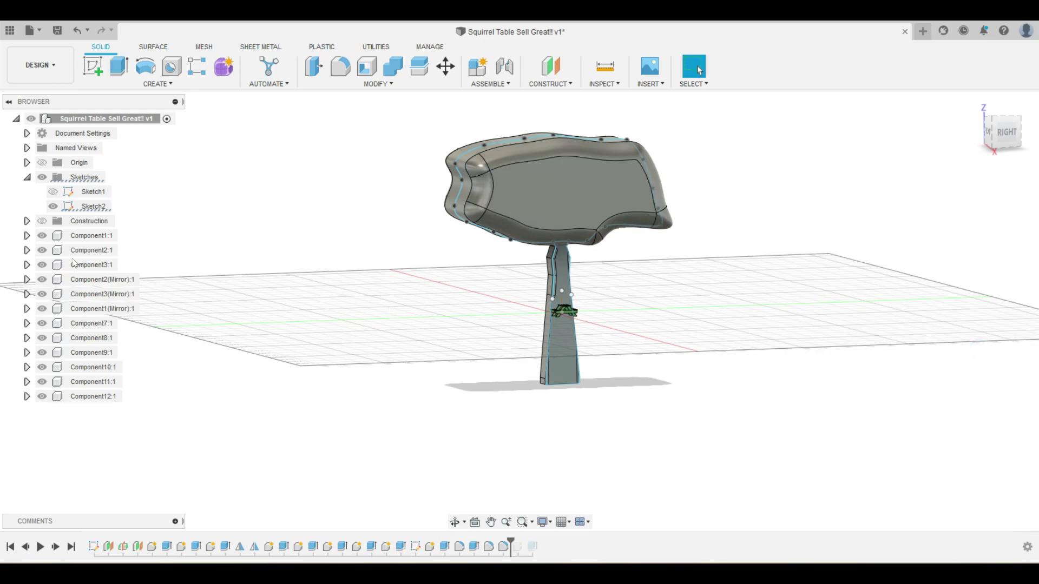
Turn off the Layout Grid, then view the tree from the right and orbit to an angle.
click(563, 522)
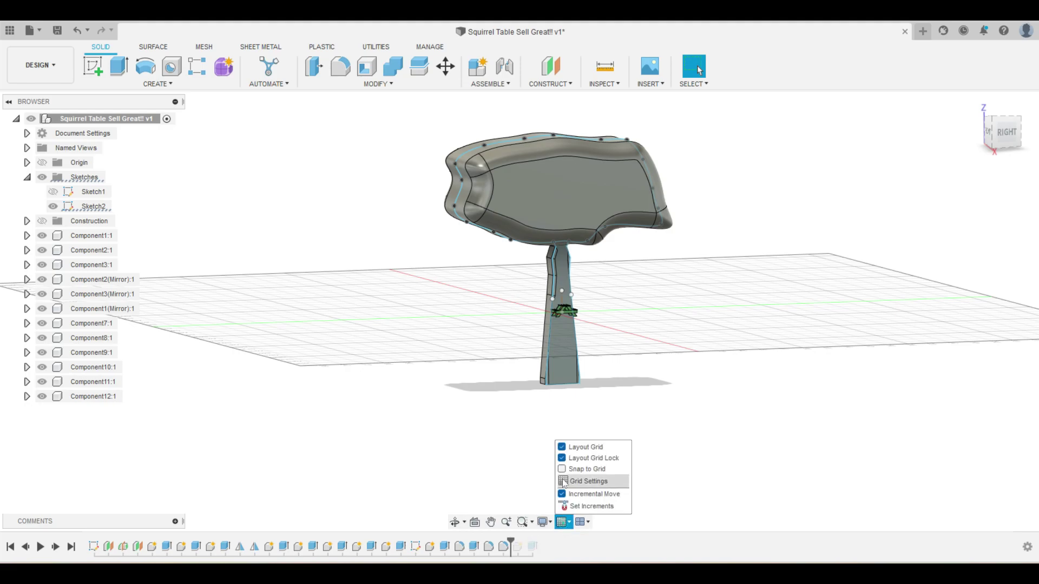
click(563, 447)
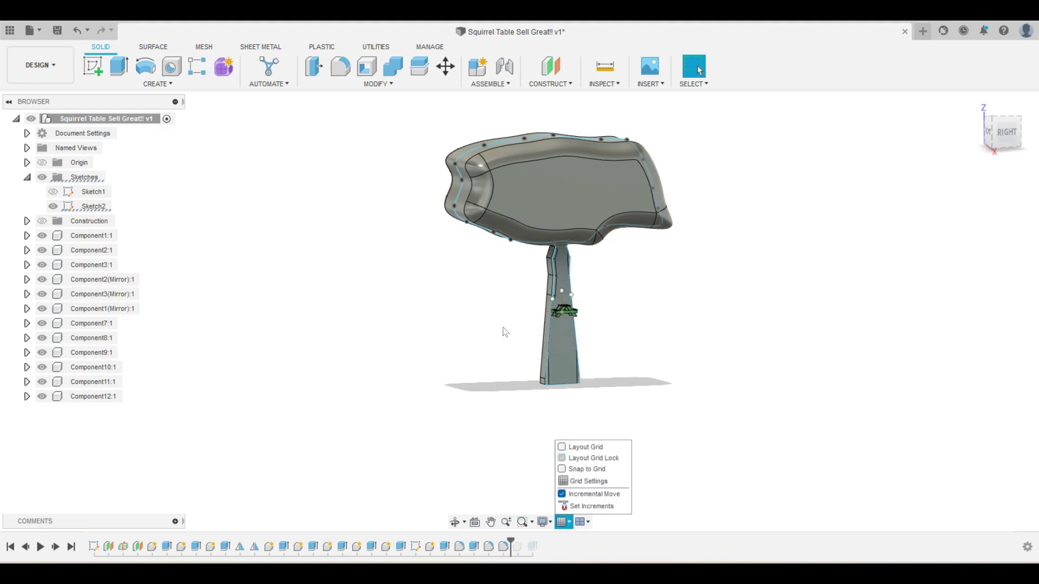
scroll(586, 320, up, 2)
scroll(555, 301, up, 2)
scroll(554, 301, up, 3)
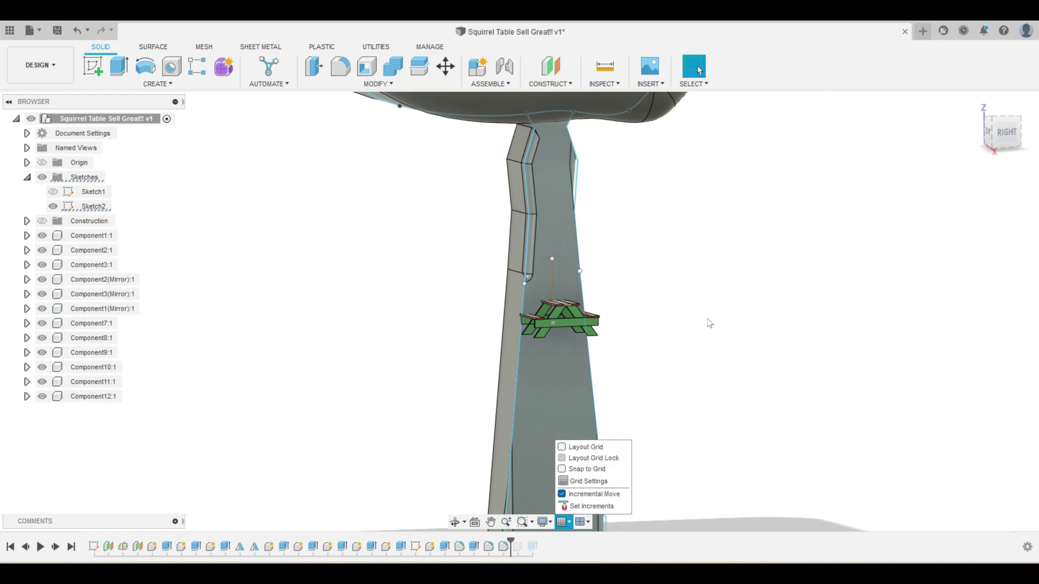
scroll(707, 323, down, 2)
scroll(758, 334, down, 2)
scroll(773, 332, down, 2)
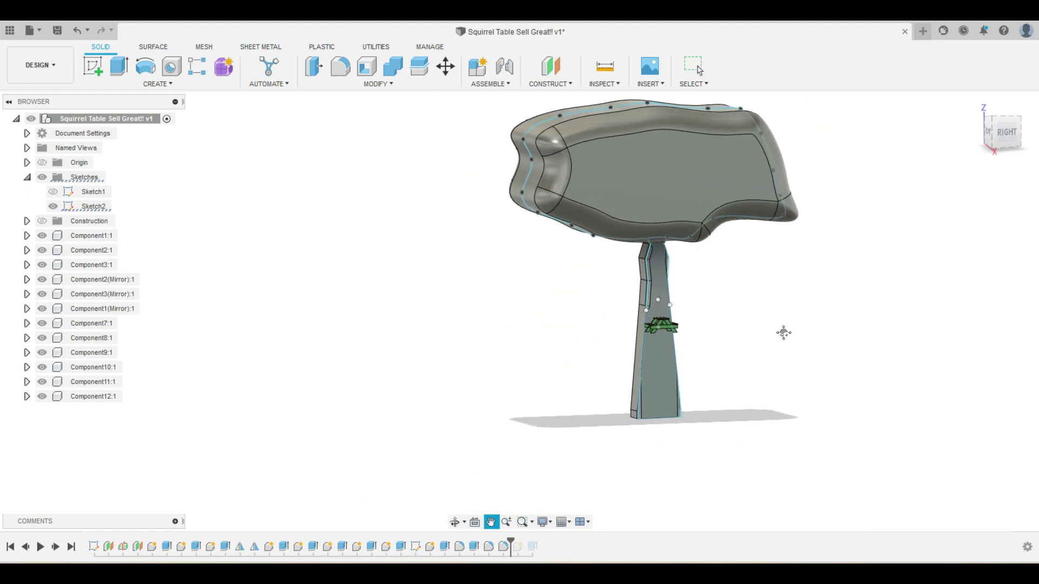
click(1008, 142)
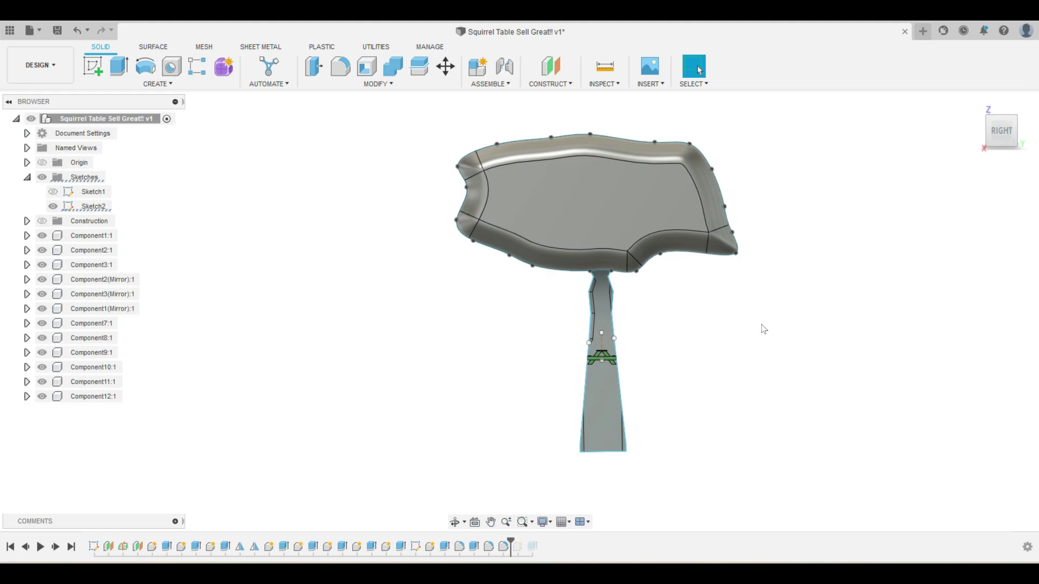
shift+middle_drag(764, 329, 781, 341)
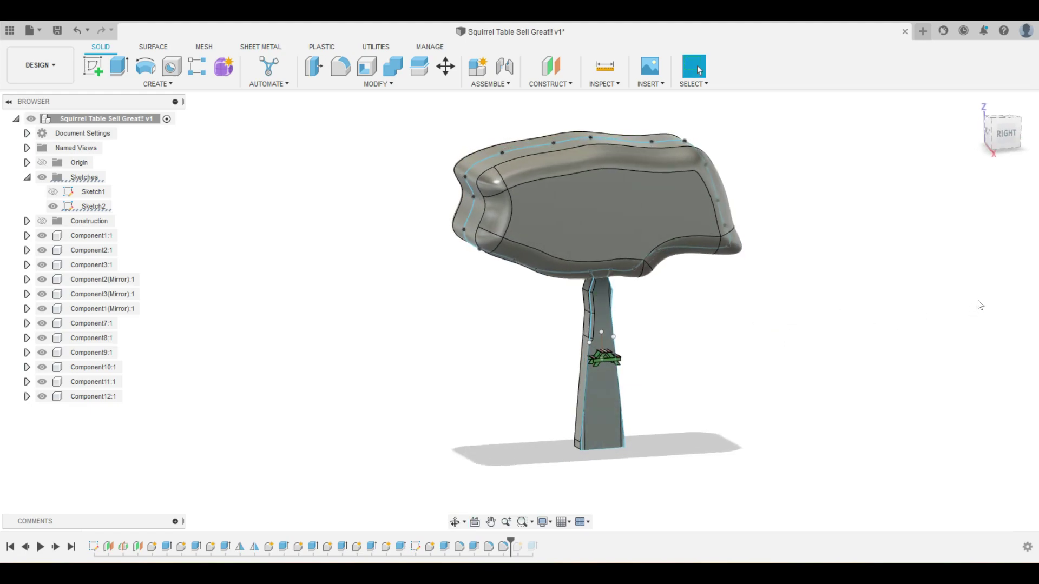
Apply the green paint from In This Design to the whole tree model.
key(a)
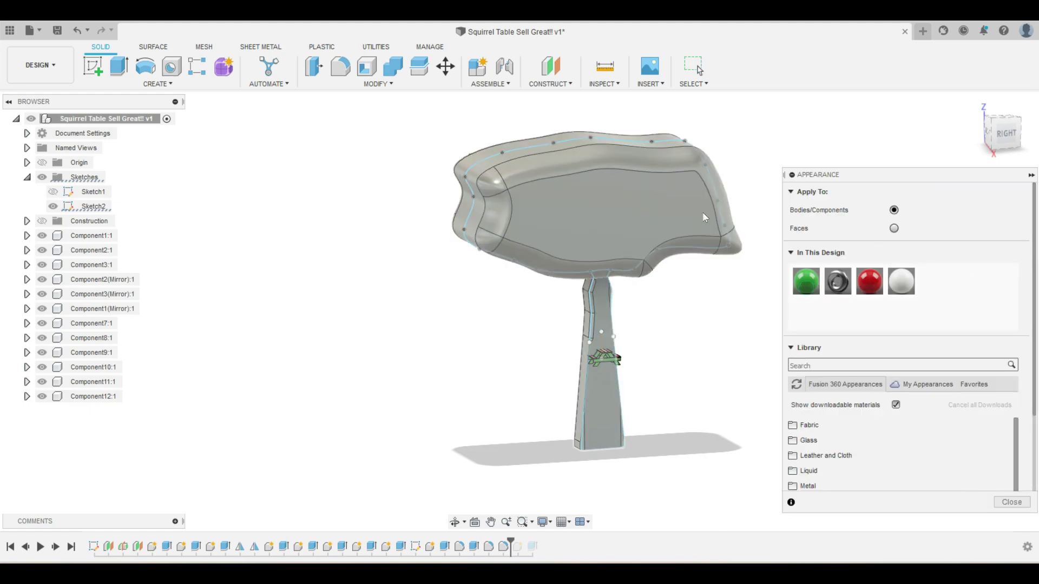
mouse_move(794, 278)
mouse_down()
mouse_move(655, 208)
mouse_move(662, 219)
mouse_up()
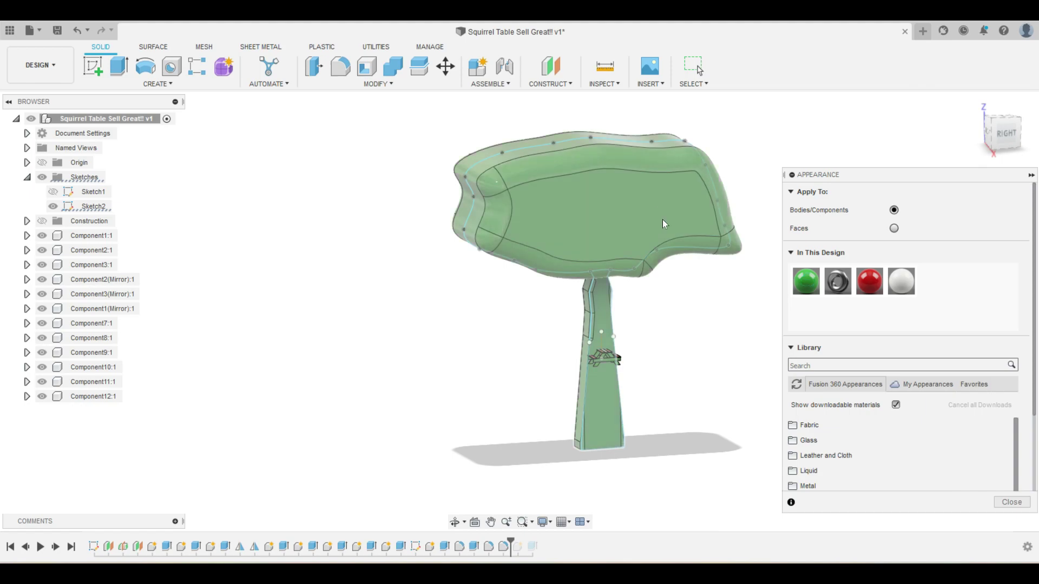
key(Escape)
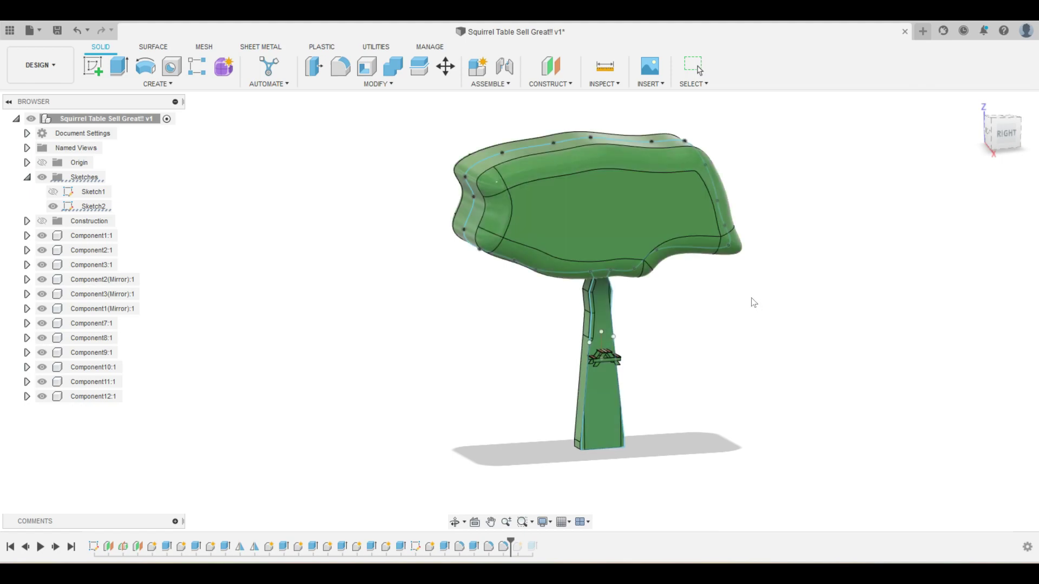
Inspect Component12:1's Bodies folder, then select Sketch2's trunk profile.
scroll(575, 356, up, 2)
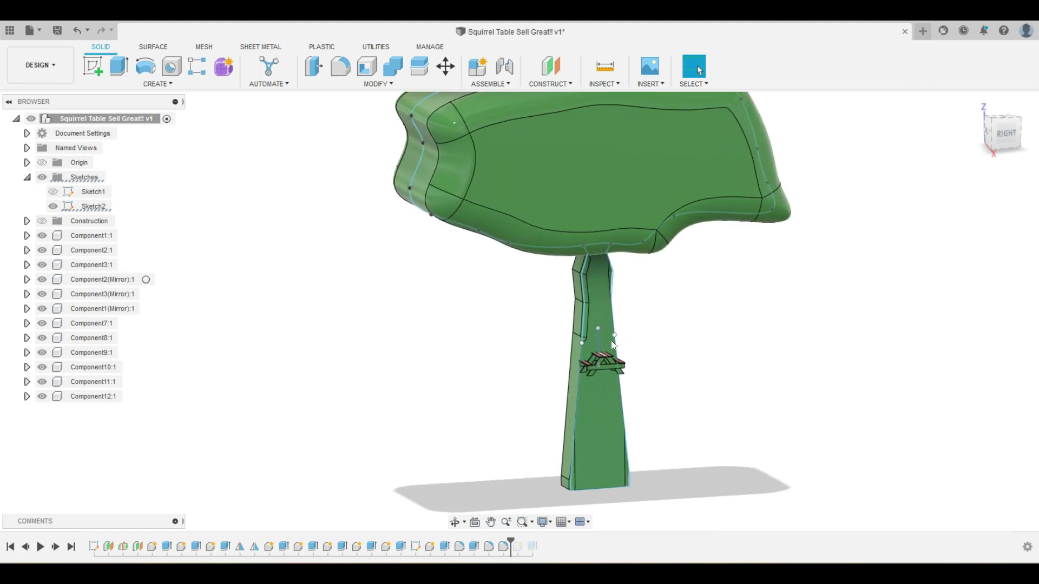
scroll(633, 313, up, 2)
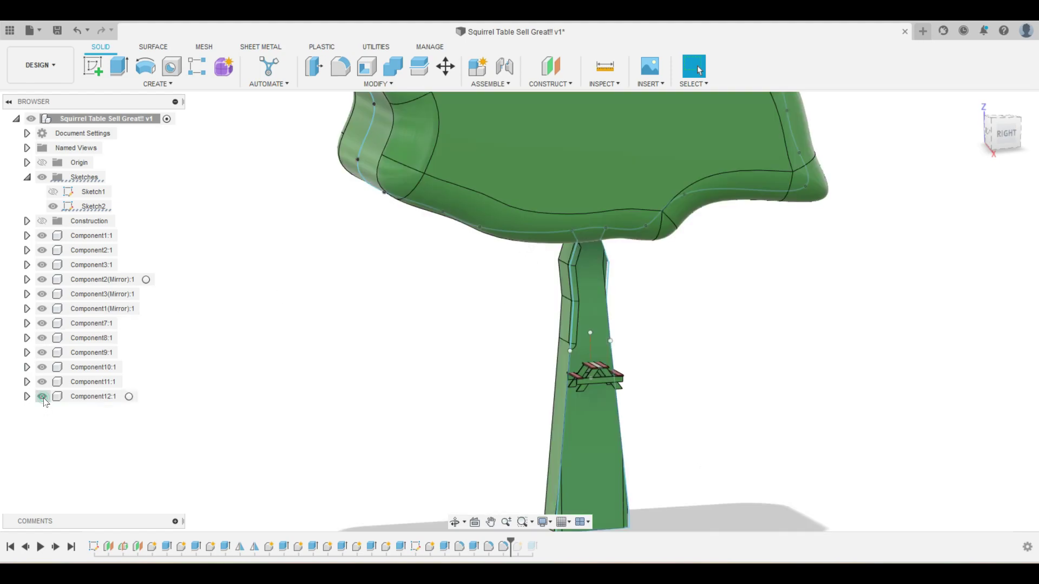
click(27, 396)
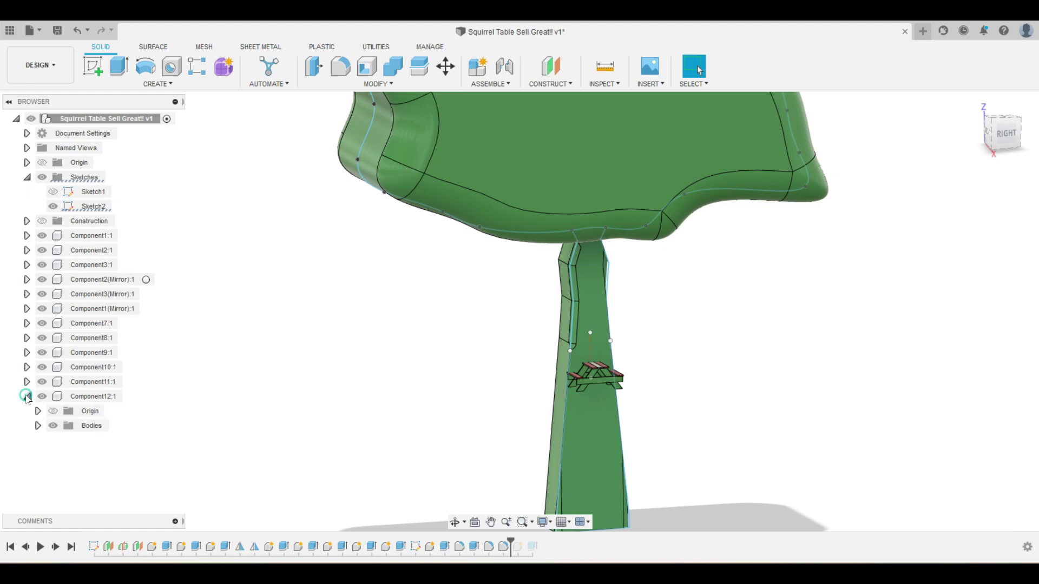
click(38, 427)
click(39, 426)
click(26, 396)
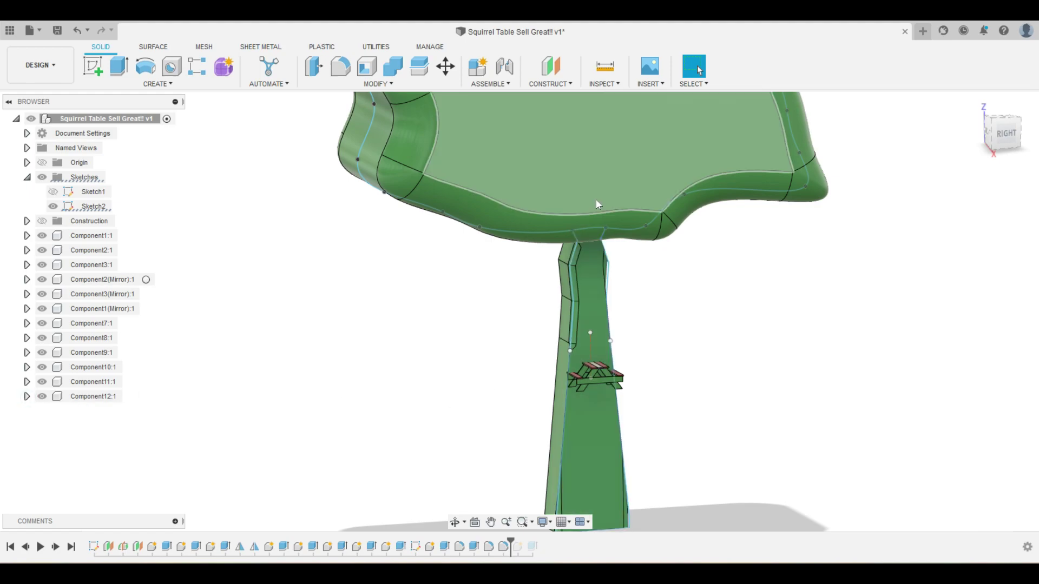
click(590, 278)
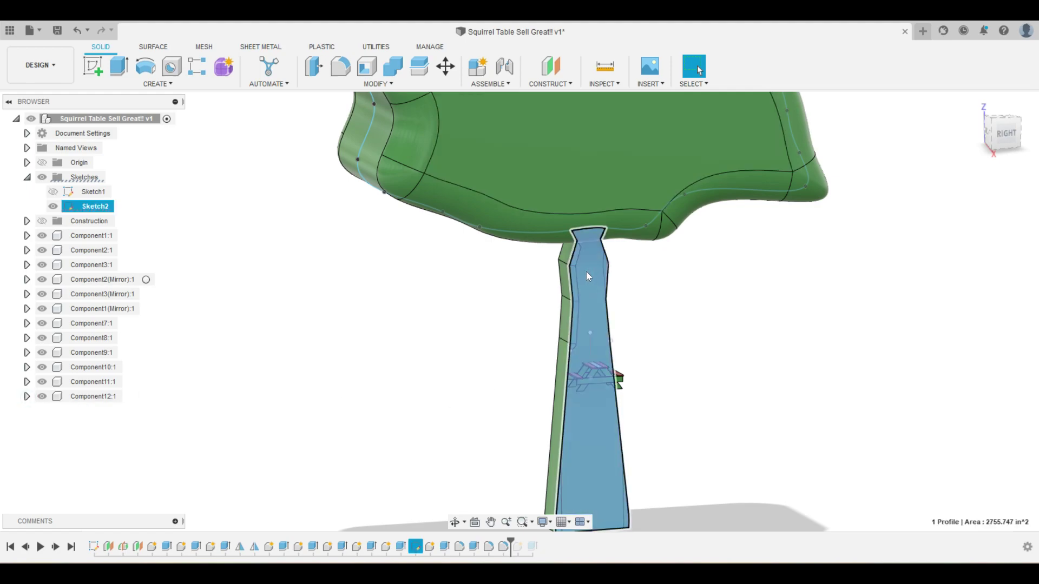
Expand Component12:1 and bring up the context menu for Extrude2 in the timeline.
scroll(720, 352, down, 4)
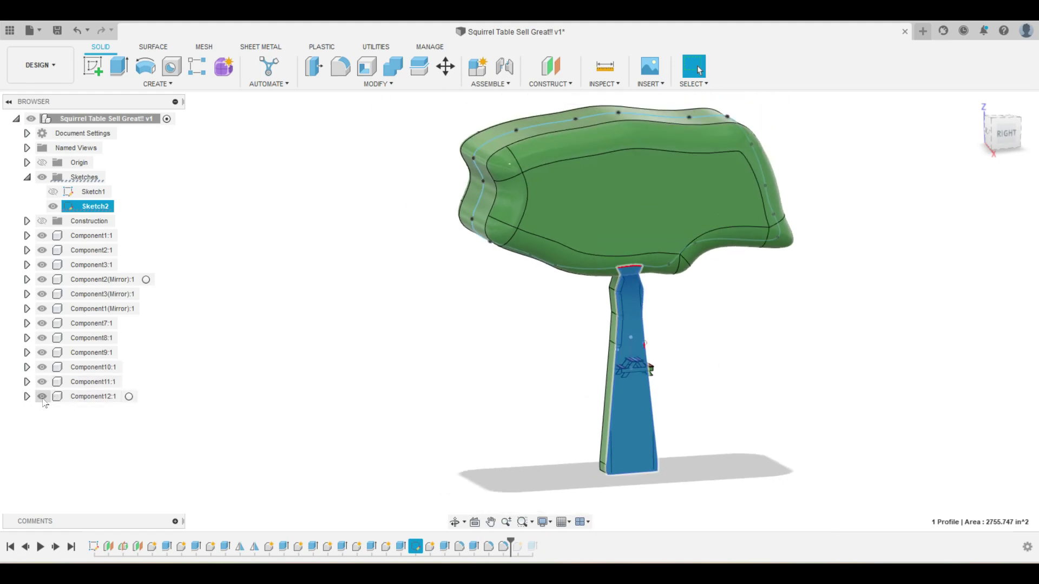
click(26, 396)
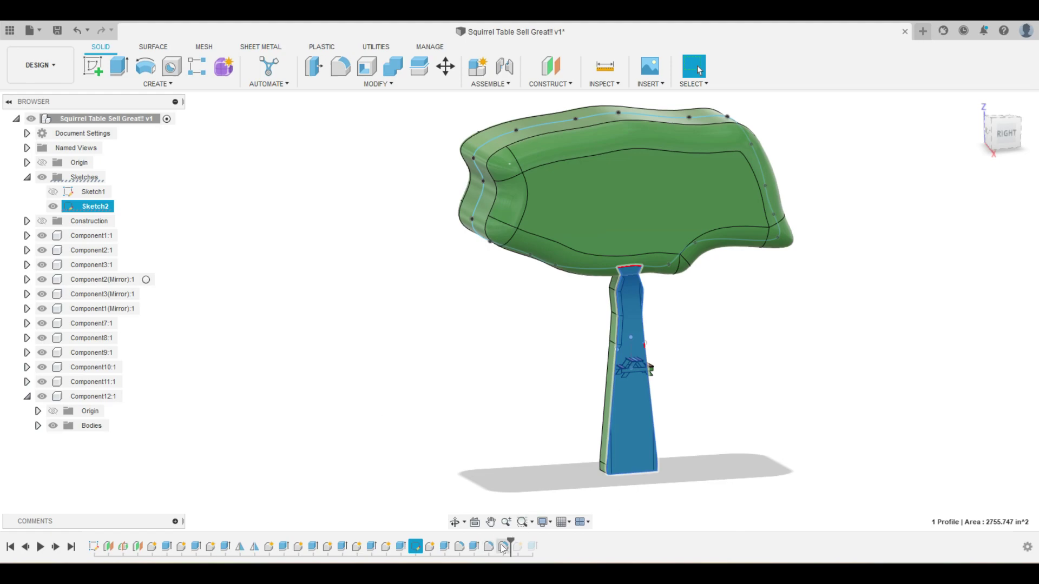
click(474, 547)
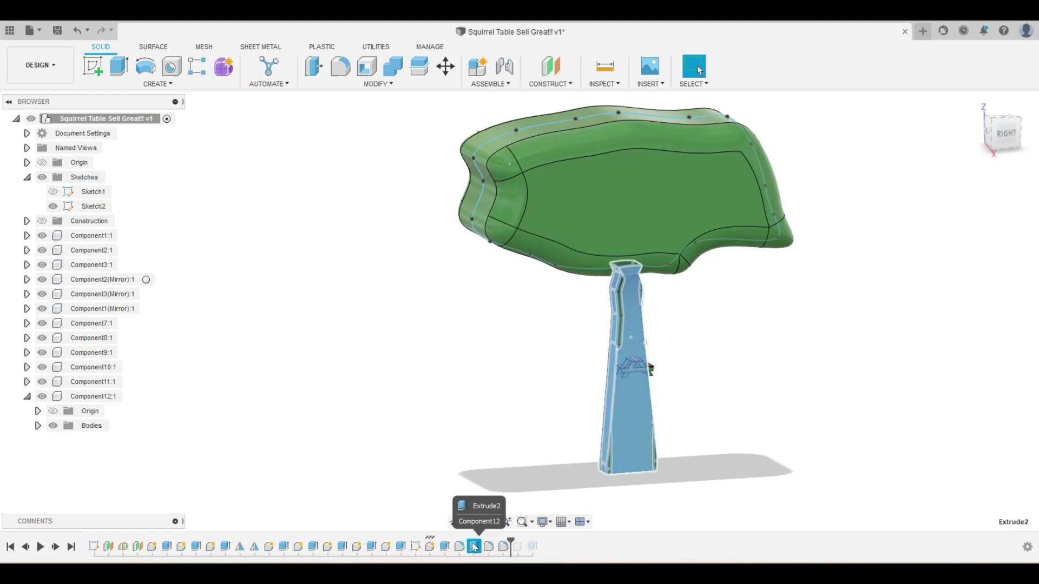
right_click(474, 549)
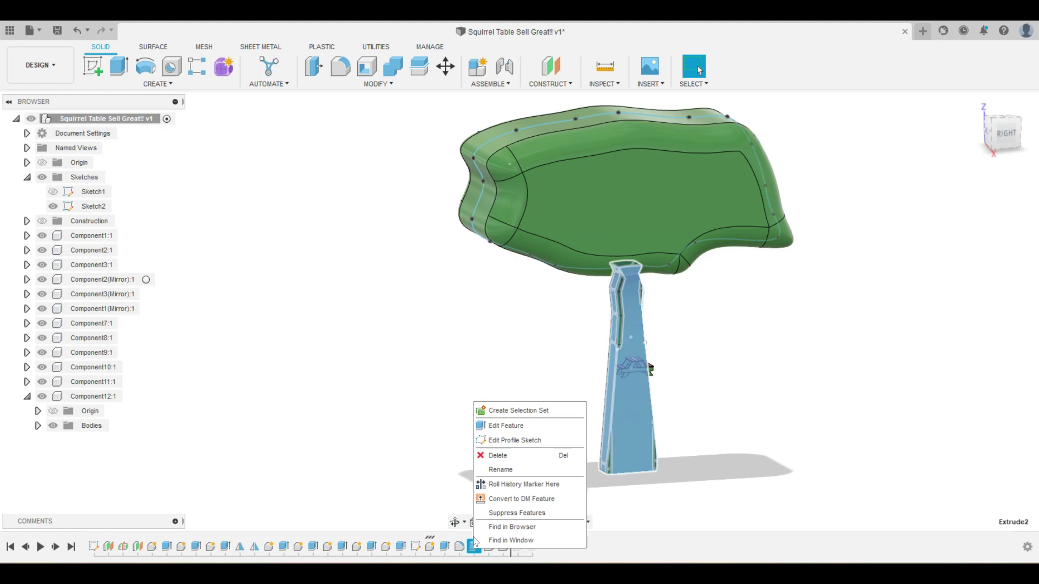
Edit Extrude2 to a -14 in distance with a New Body operation.
click(505, 431)
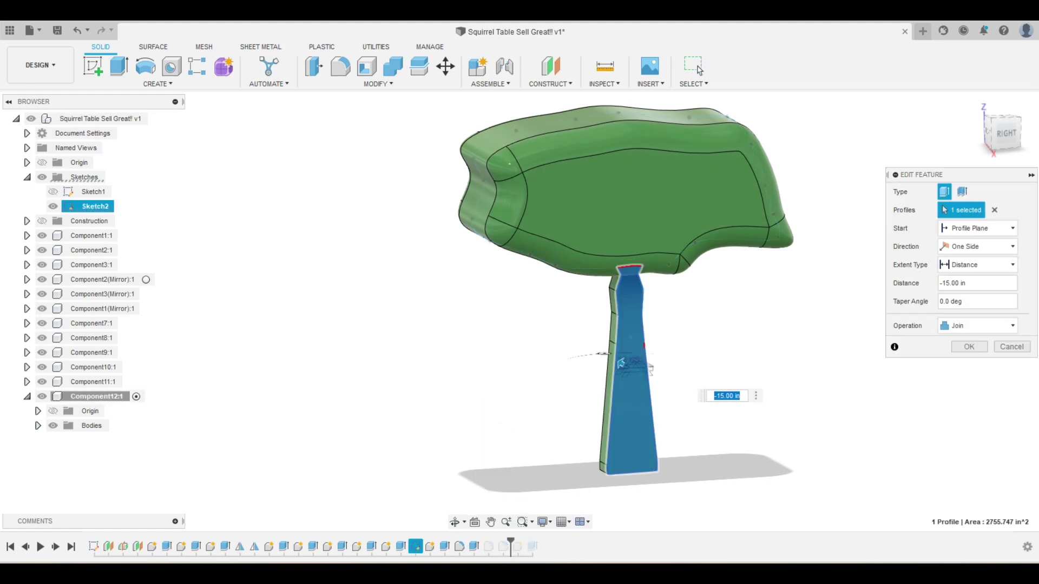
click(976, 325)
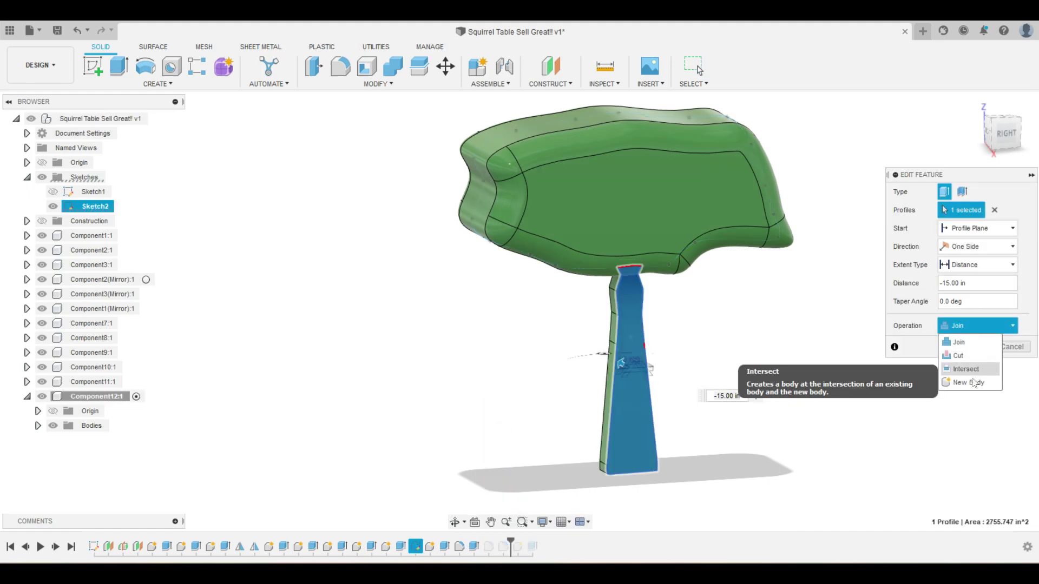
click(958, 342)
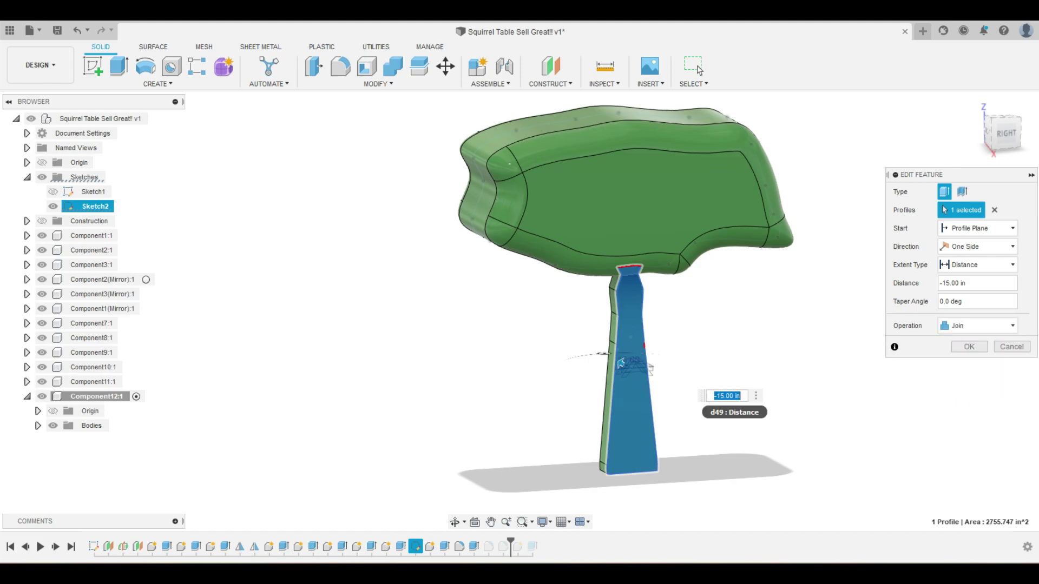
click(721, 395)
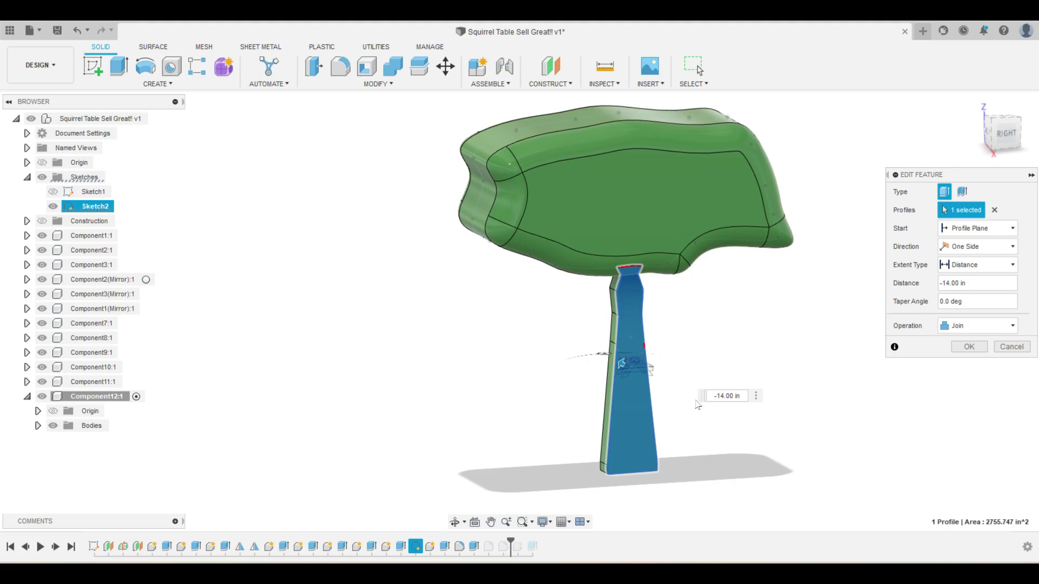
click(968, 325)
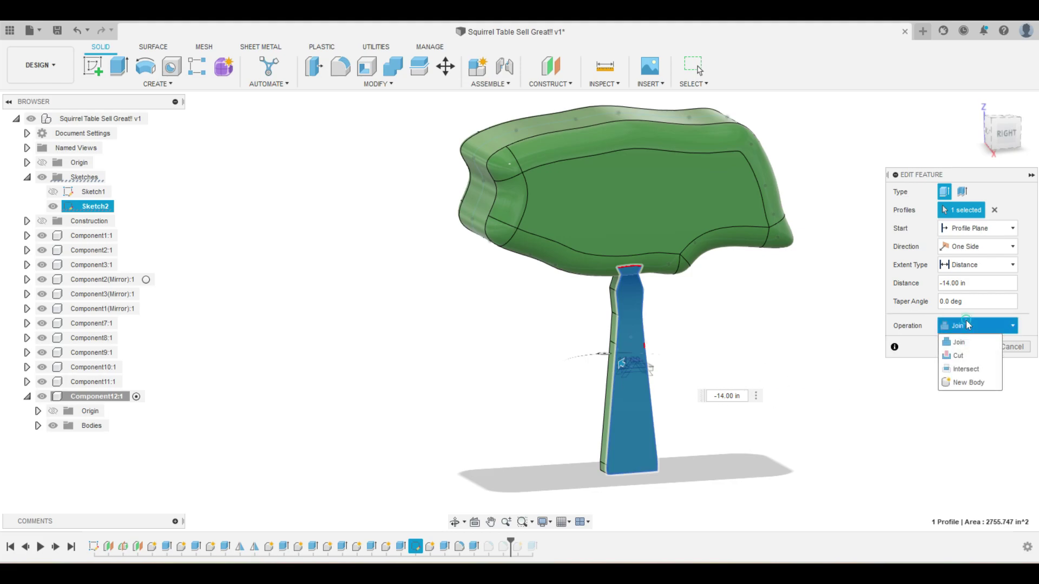
click(974, 383)
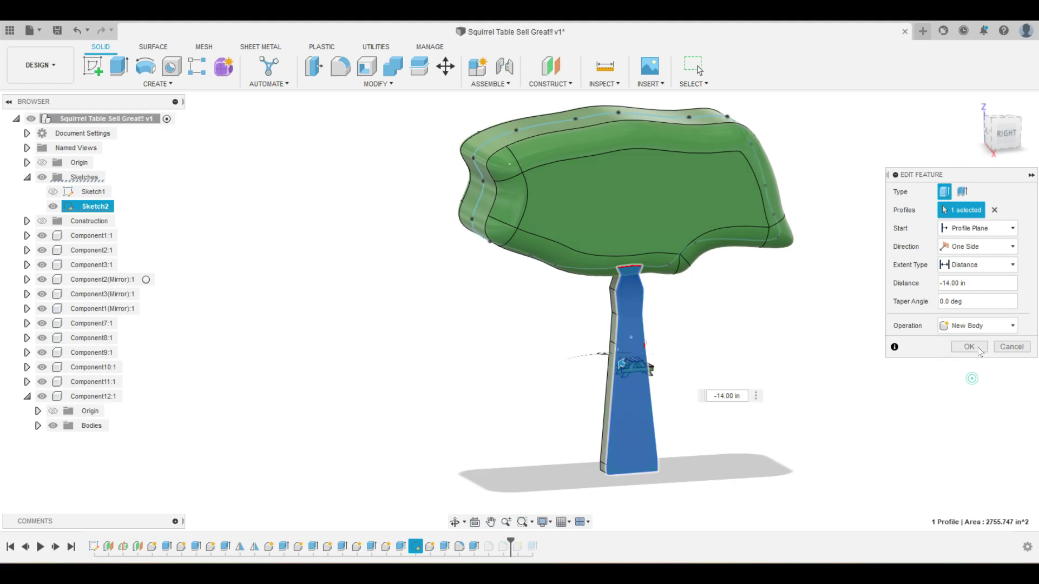
click(978, 347)
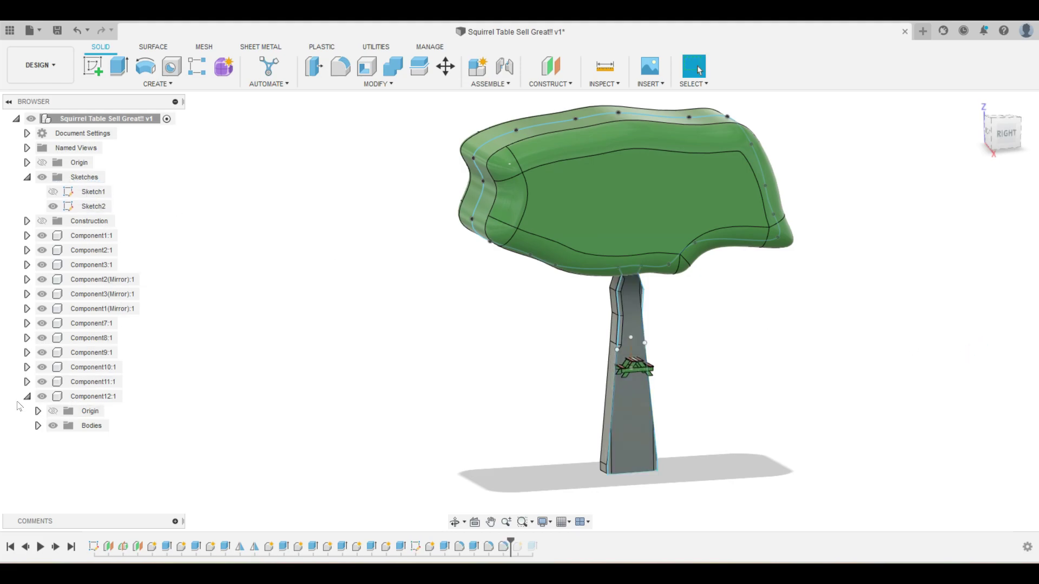
Toggle Component12's visibility off and back on, then collapse it.
click(42, 397)
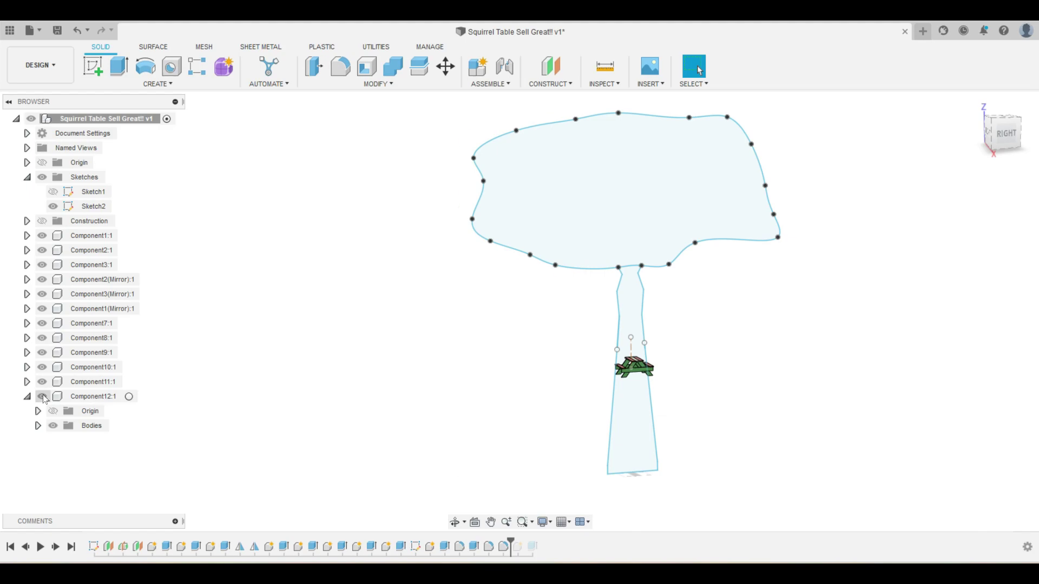
click(42, 396)
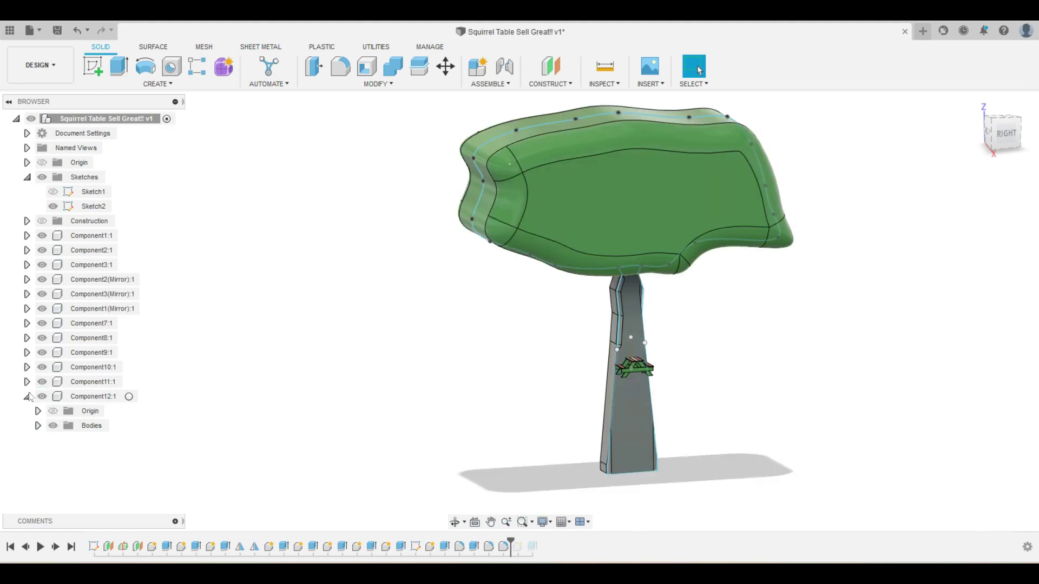
click(27, 397)
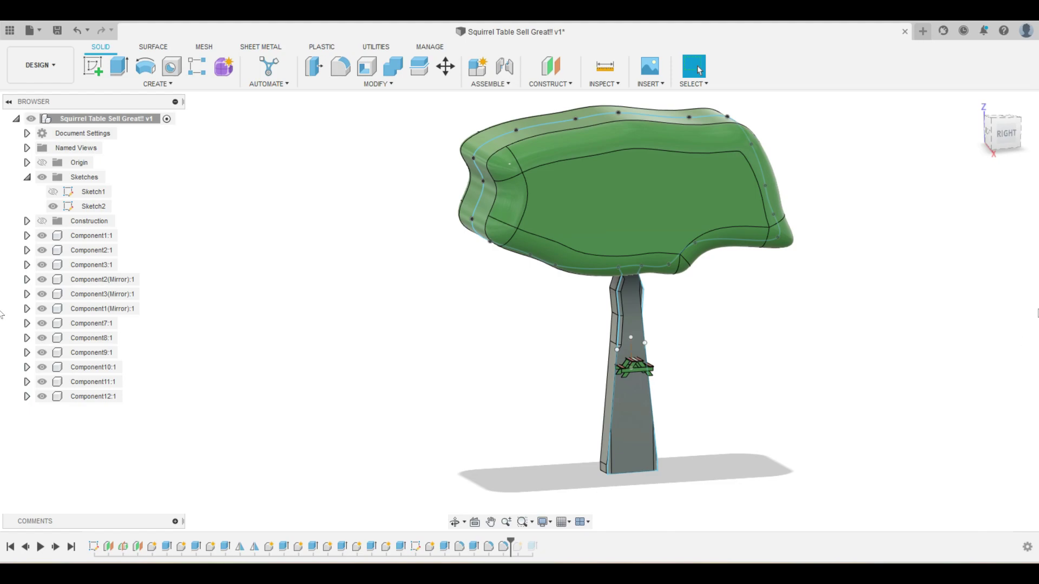
Browse the appearance library's Paint swatches, including Powder Coat Smooth and Powder Coat Rough.
key(a)
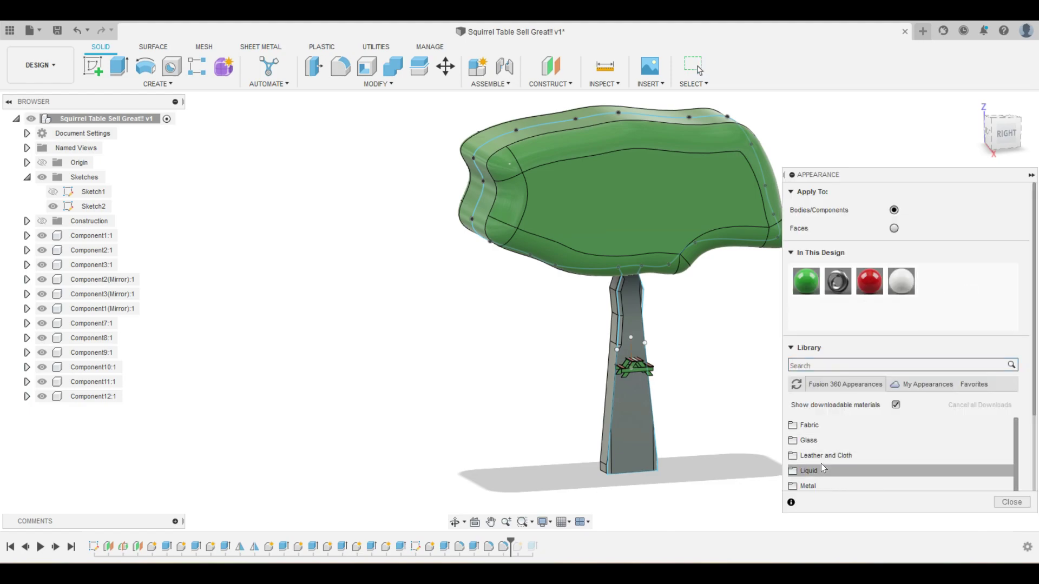
scroll(820, 463, down, 2)
scroll(823, 466, down, 2)
scroll(824, 468, down, 1)
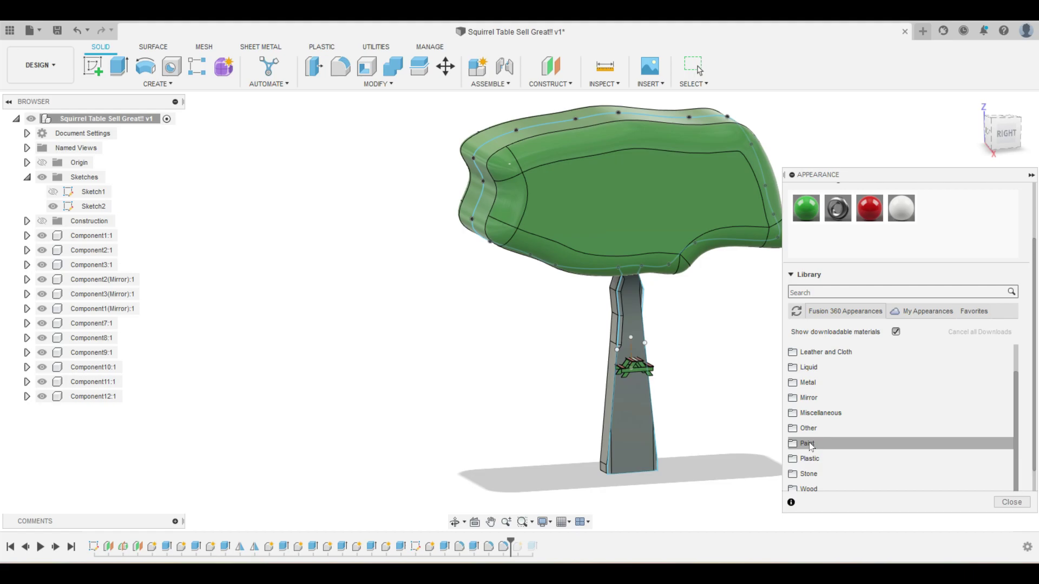
click(812, 443)
scroll(887, 451, down, 3)
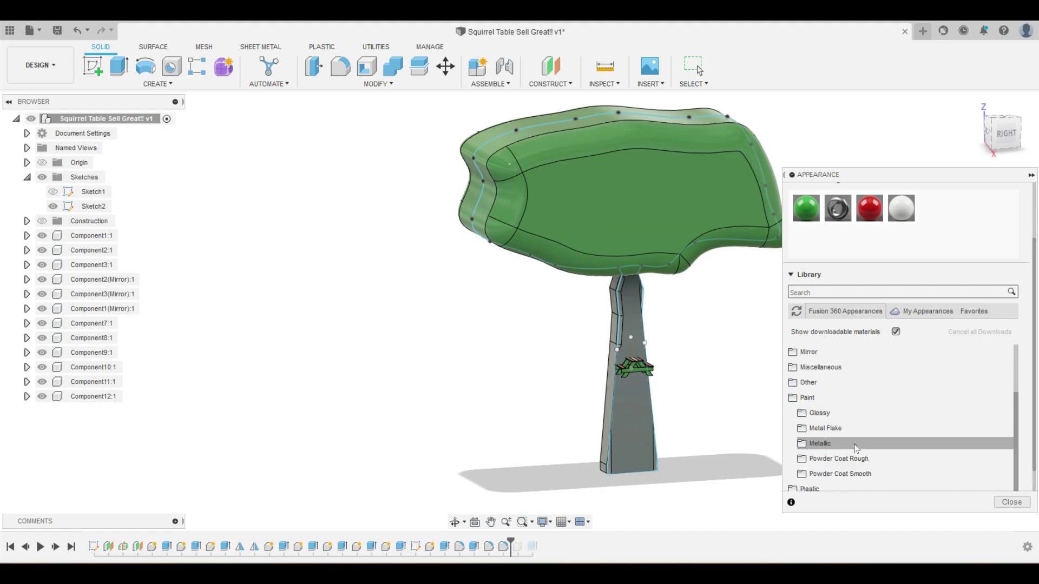
click(844, 474)
scroll(844, 476, down, 2)
scroll(845, 476, down, 3)
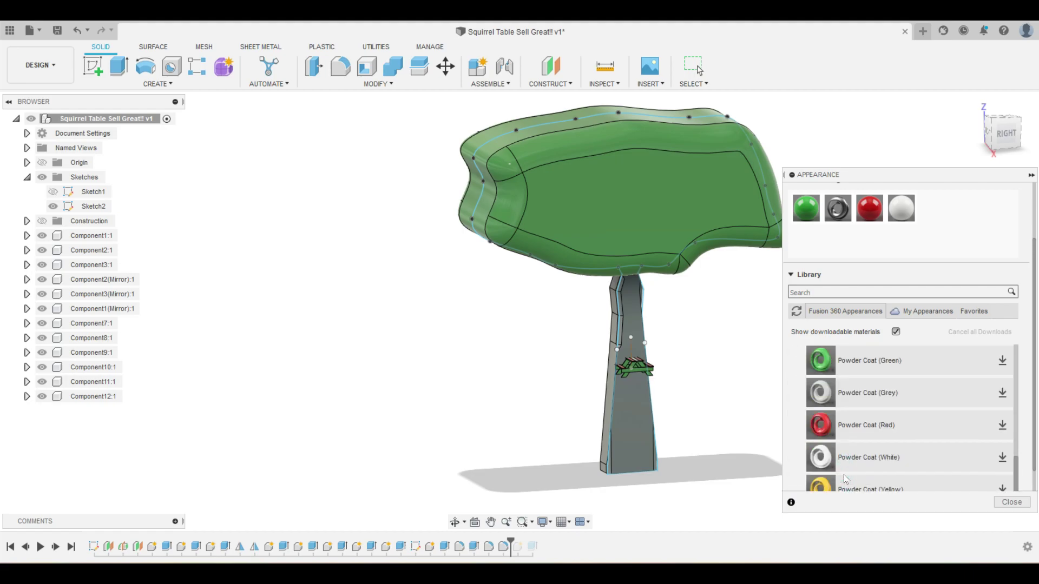
scroll(844, 476, down, 3)
scroll(843, 476, up, 3)
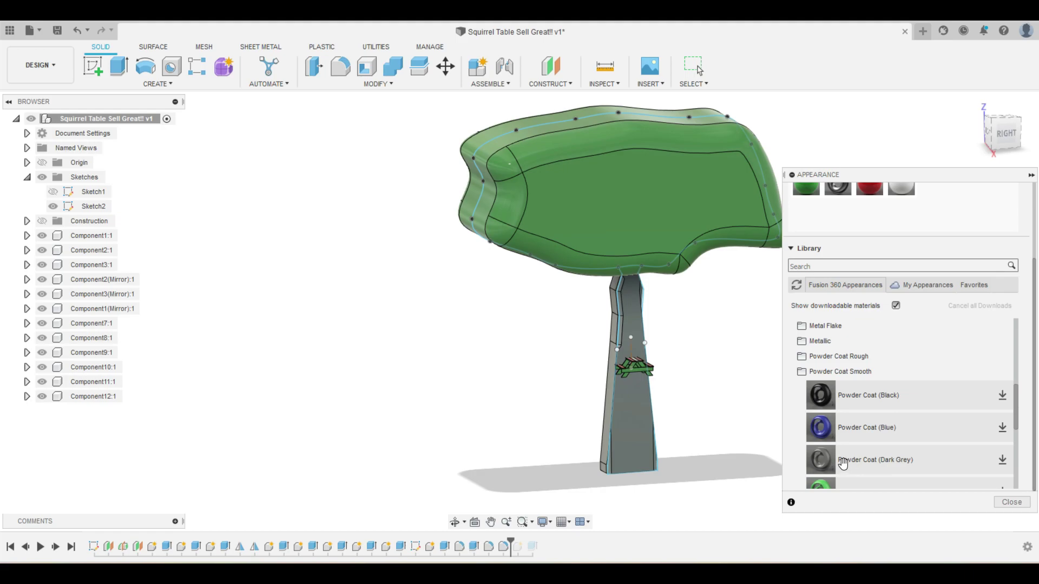
click(822, 356)
scroll(848, 425, down, 3)
scroll(852, 419, up, 4)
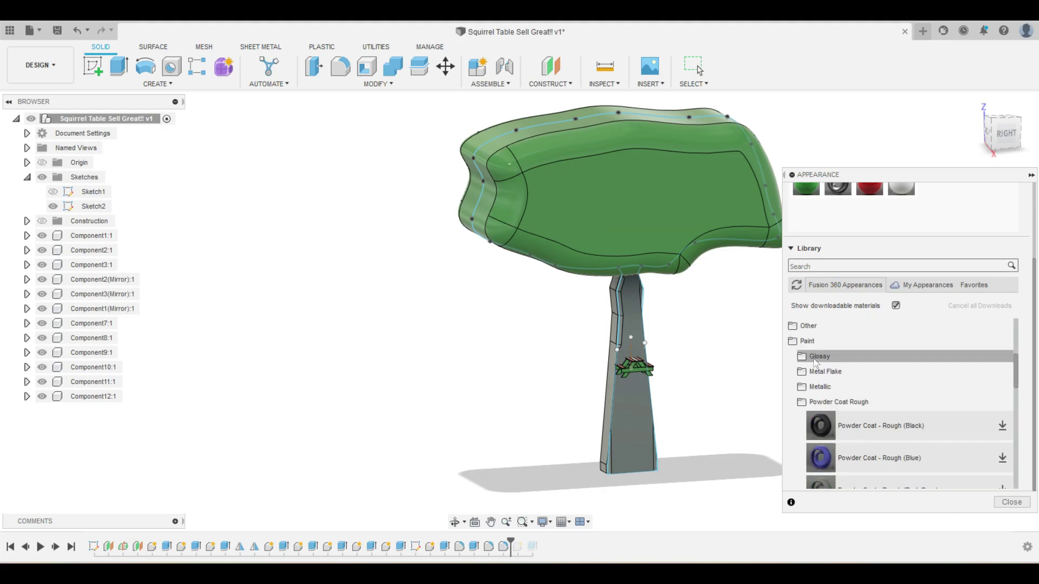
scroll(814, 427, down, 2)
scroll(815, 427, down, 3)
scroll(814, 425, up, 5)
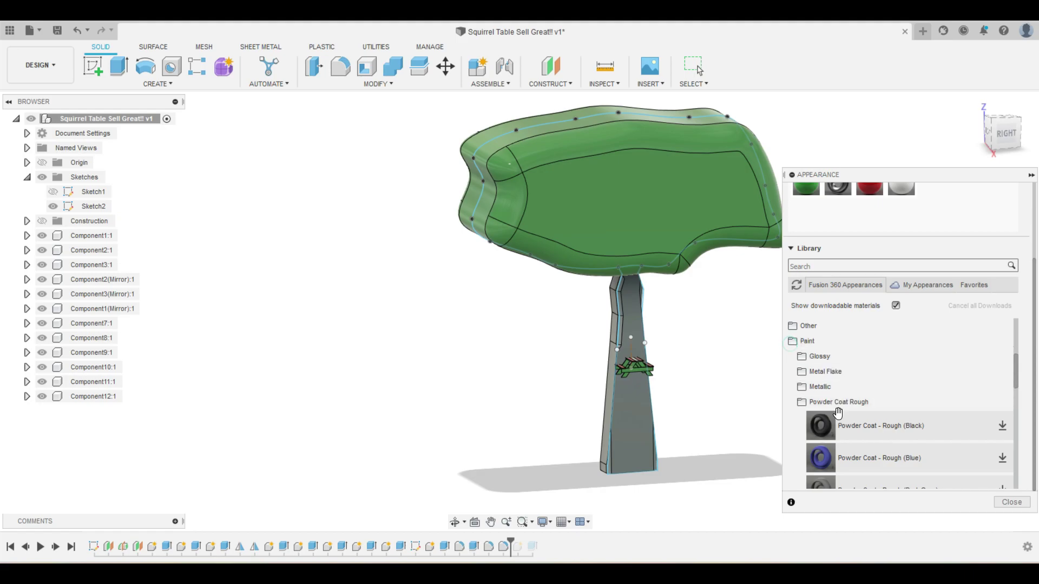
scroll(838, 417, down, 3)
scroll(838, 417, down, 3)
scroll(838, 416, down, 3)
scroll(838, 417, down, 2)
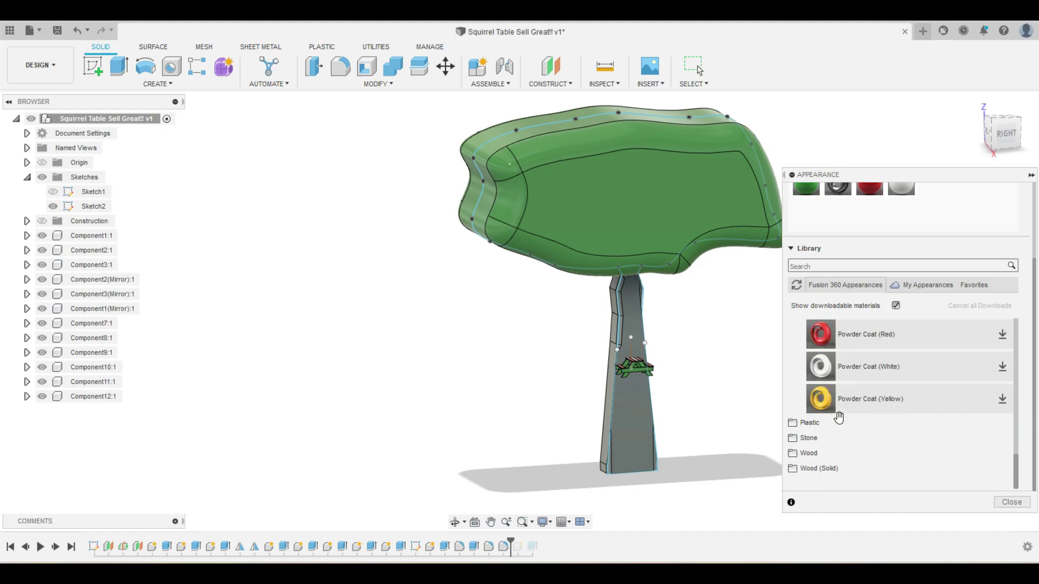
Apply Wood Mahogany to the trunk, keep other appearances, and hide the sketch curves.
click(801, 459)
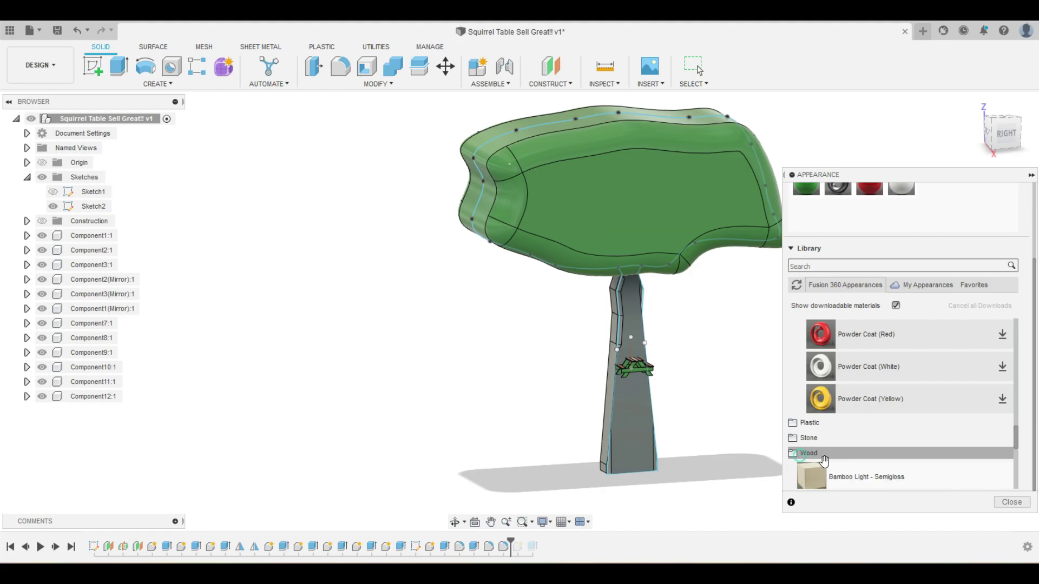
scroll(824, 458, down, 3)
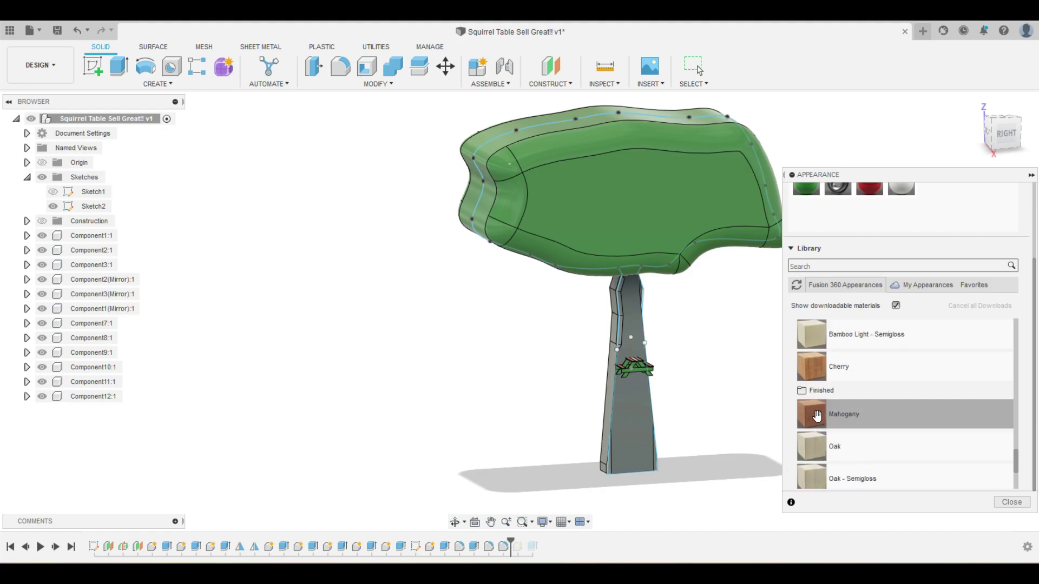
drag(817, 415, 643, 444)
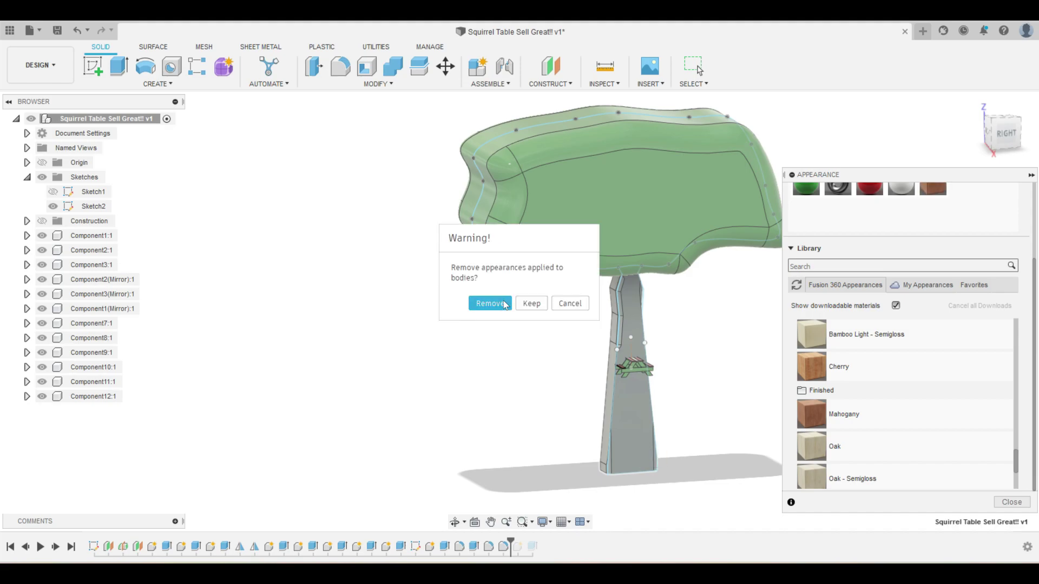
click(531, 304)
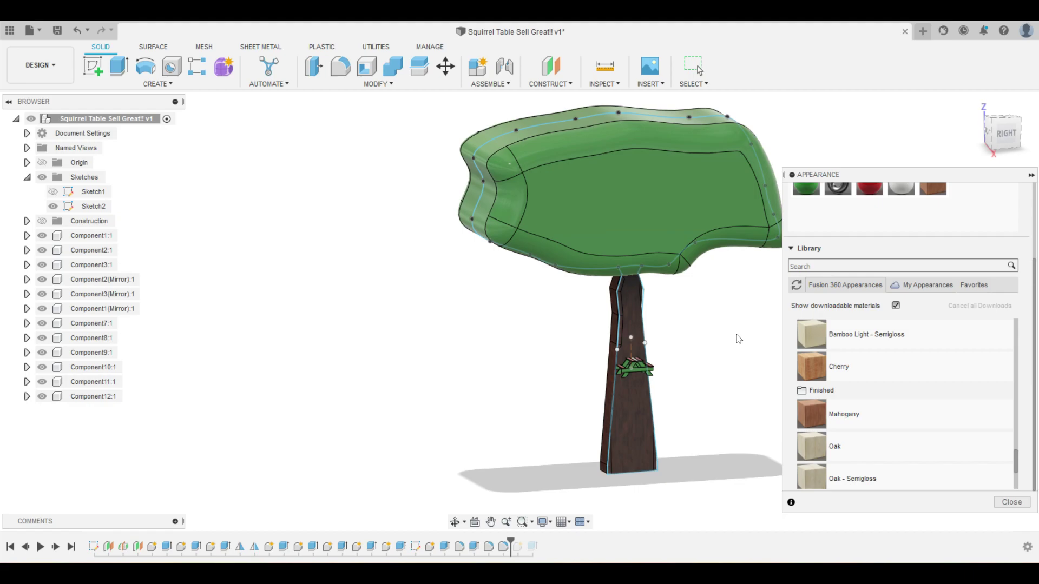
click(45, 177)
click(27, 177)
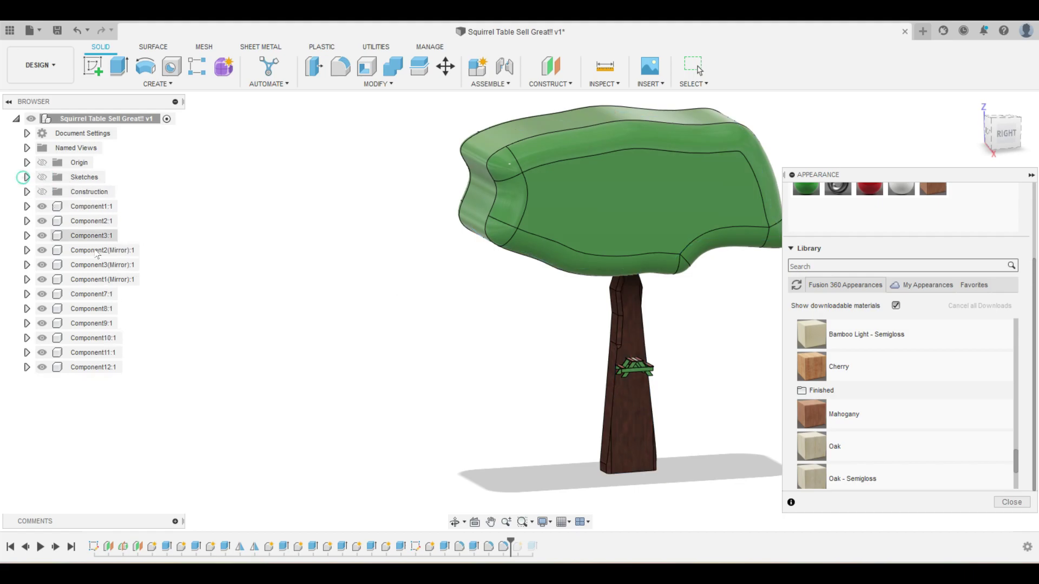
Close the Appearance panel, orbit the tree slightly, and switch to the Render workspace.
click(1032, 174)
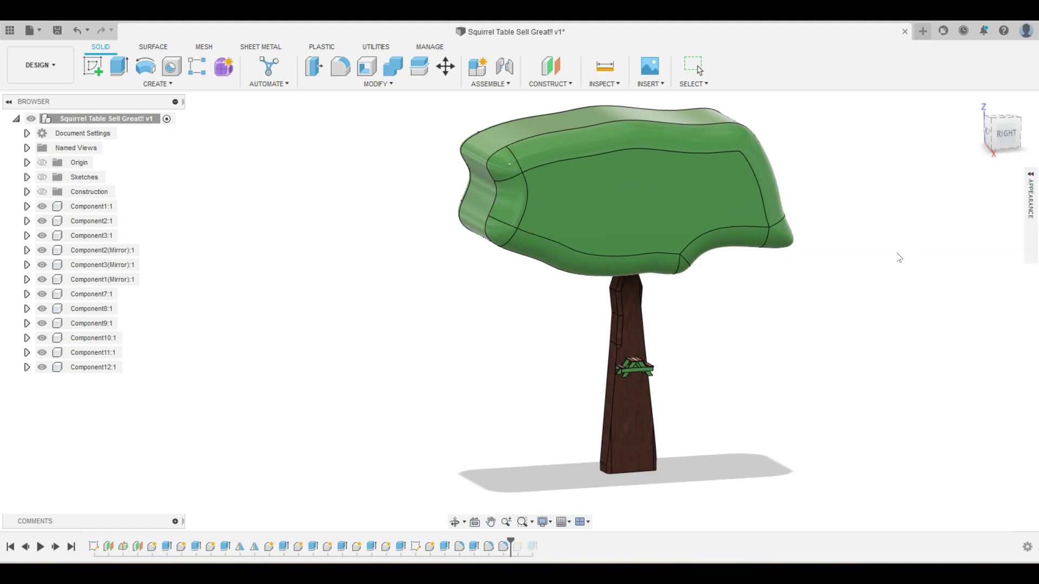
mouse_move(862, 299)
shift+middle_down()
mouse_move(770, 299)
mouse_move(884, 302)
mouse_move(818, 330)
shift+middle_up()
scroll(763, 334, up, 1)
scroll(758, 332, down, 1)
scroll(758, 332, down, 1)
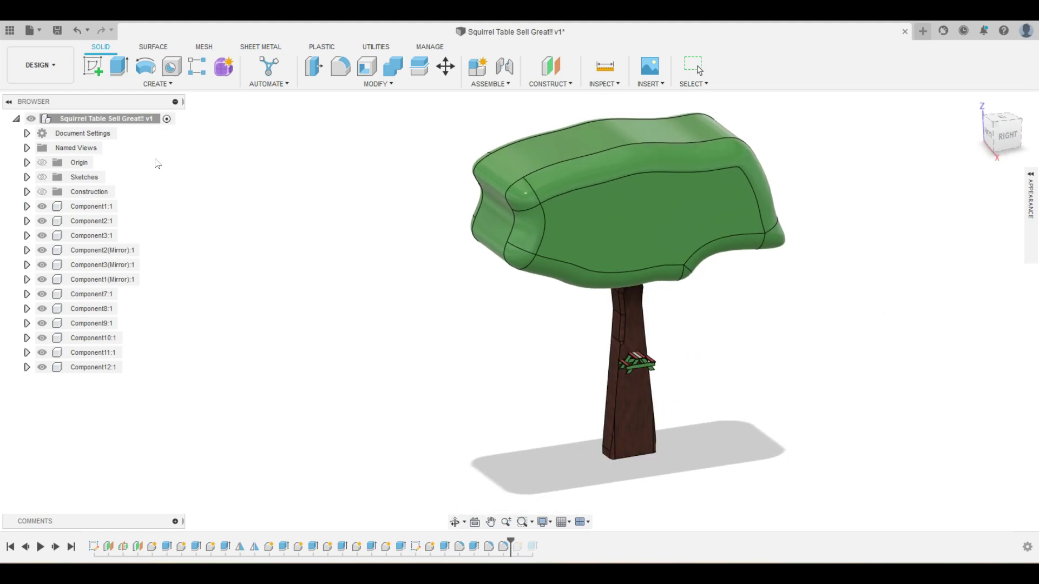
click(56, 60)
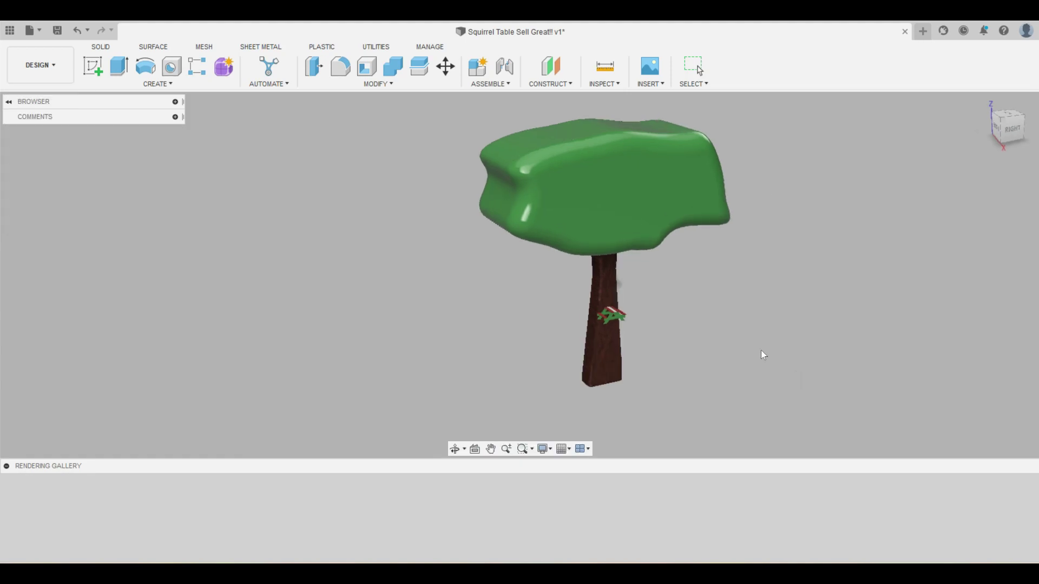
Collapse the Rendering Gallery and orbit behind the tree to view the mahogany trunk and picnic table.
scroll(736, 278, up, 1)
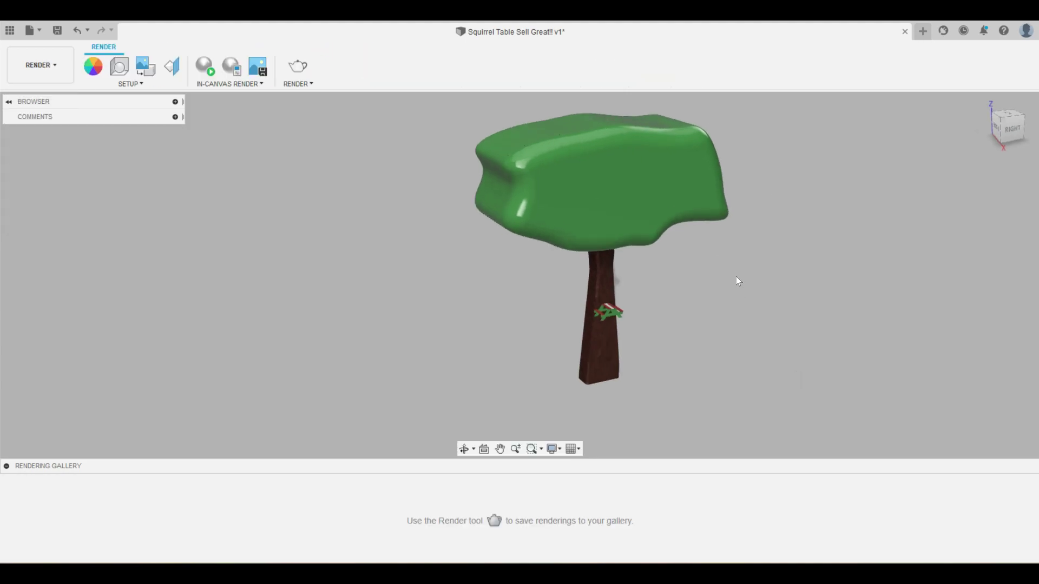
scroll(736, 277, up, 2)
middle_drag(714, 287, 706, 308)
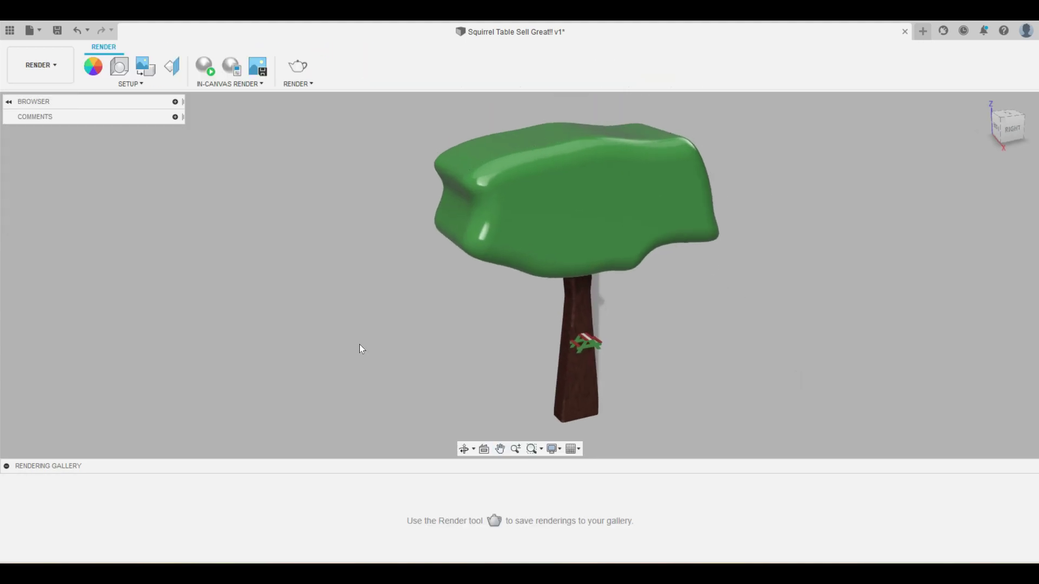
click(6, 466)
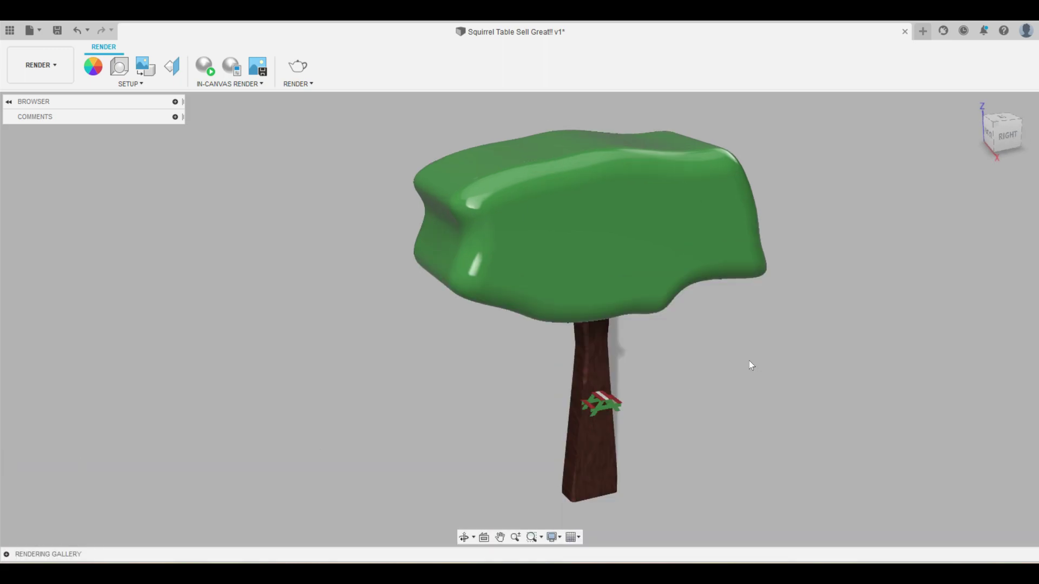
mouse_move(852, 409)
shift+middle_down()
mouse_move(744, 401)
mouse_move(708, 414)
shift+middle_up()
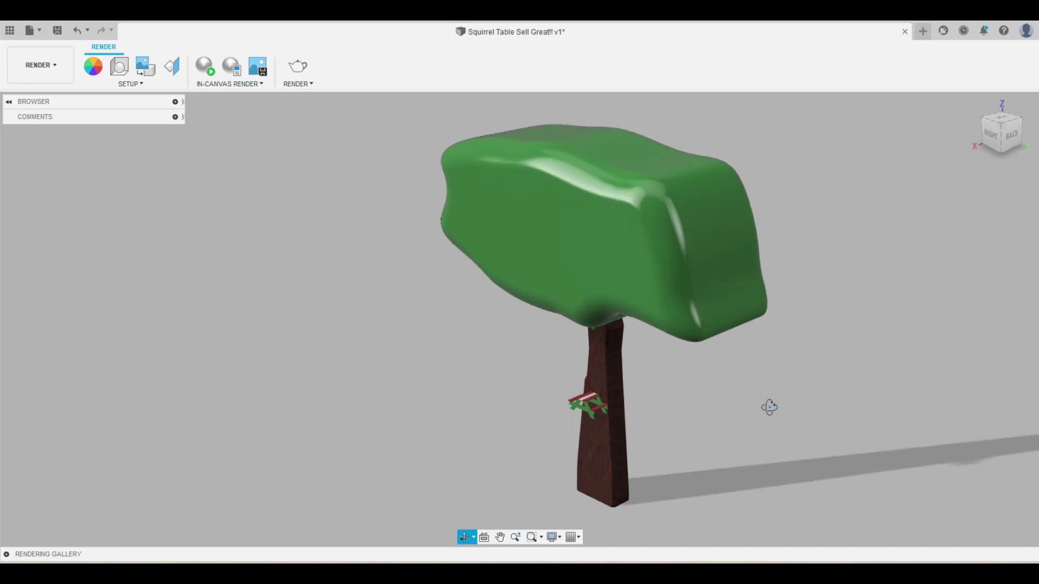
scroll(708, 413, up, 2)
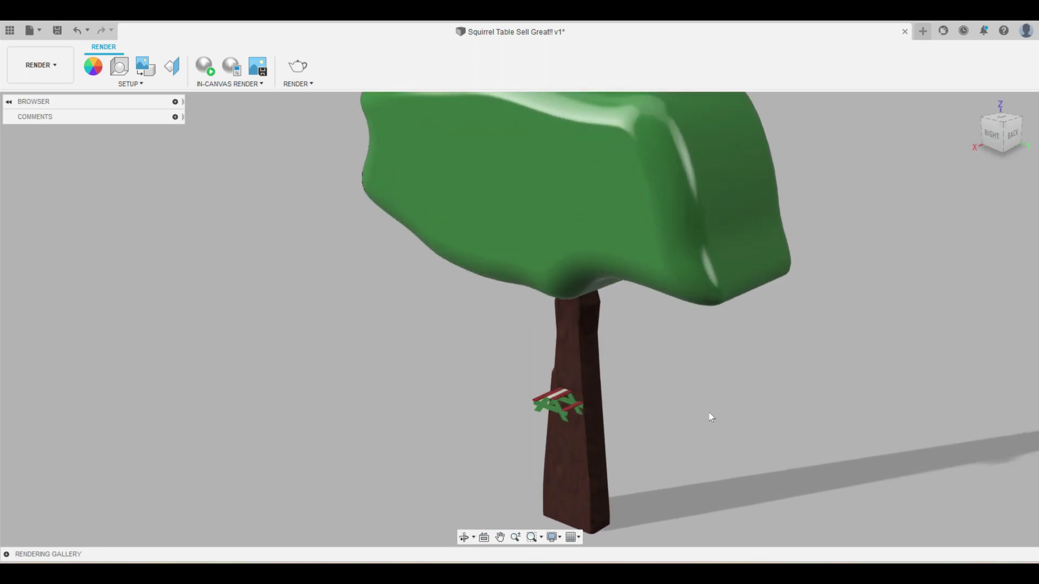
scroll(709, 414, down, 1)
scroll(708, 414, up, 2)
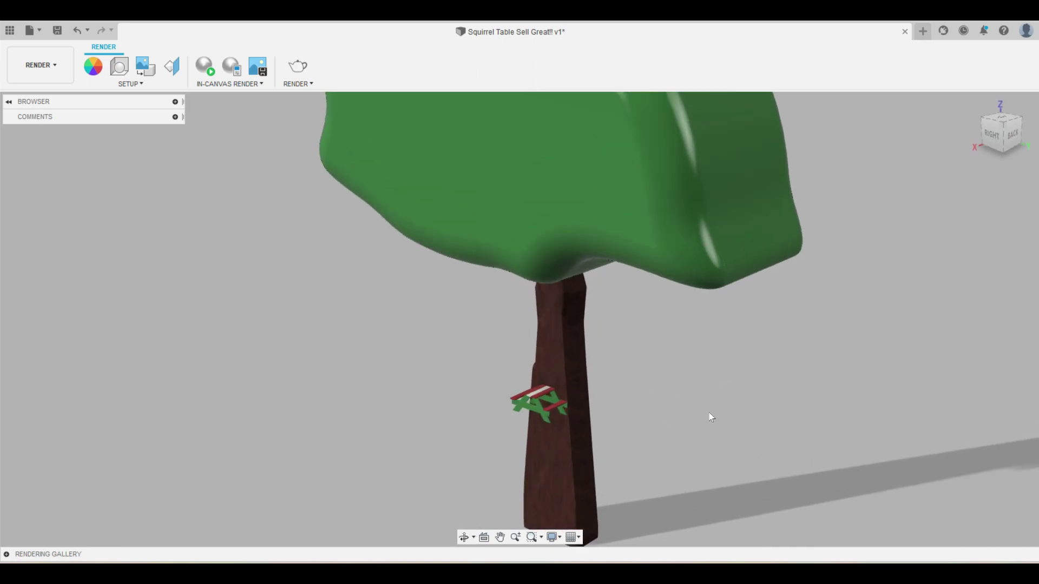
mouse_move(708, 412)
shift+middle_down()
mouse_move(743, 378)
mouse_move(748, 397)
mouse_move(824, 383)
mouse_move(788, 404)
mouse_move(817, 369)
mouse_move(809, 385)
mouse_move(829, 405)
mouse_move(812, 399)
mouse_move(816, 407)
shift+middle_up()
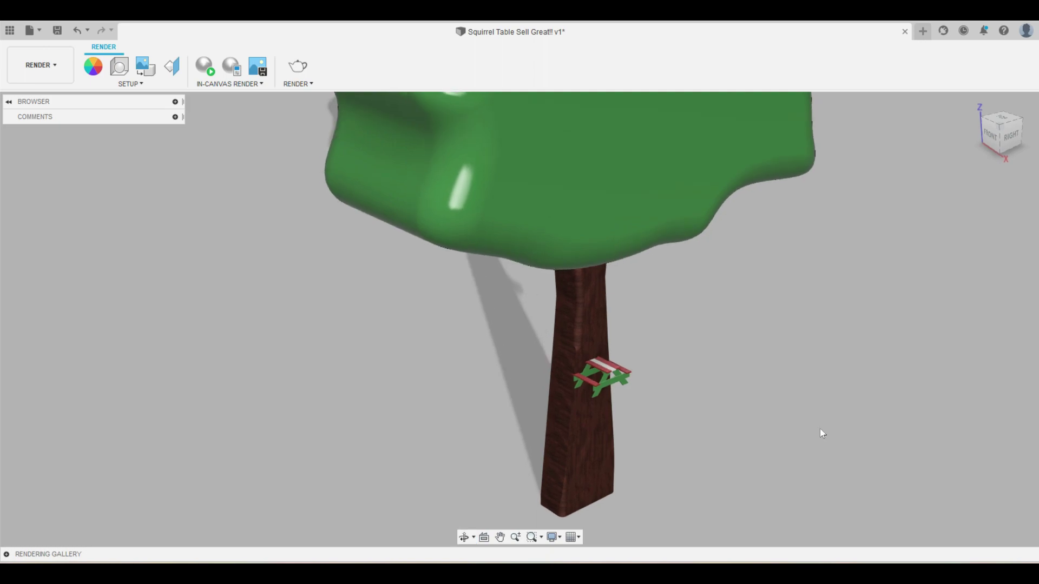